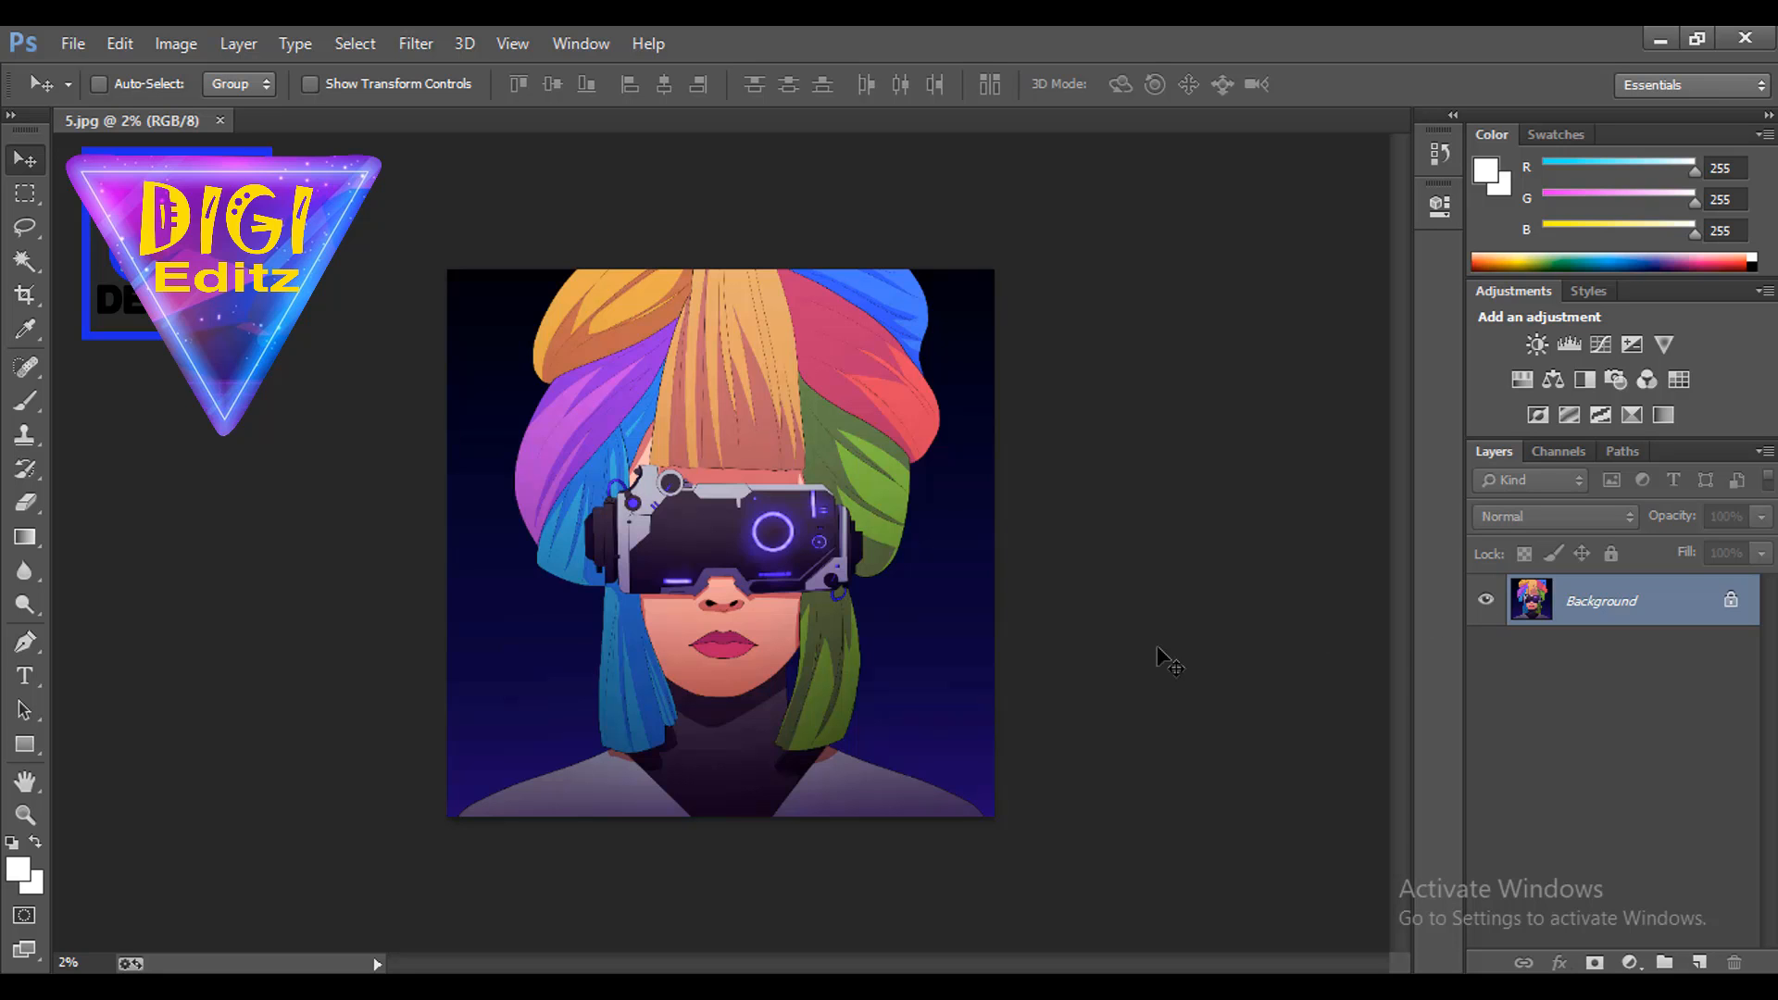
# Examine the illustration close up, checking the headset, hair and shoulder outlines.
pyautogui.hotkey('ctrl', '+')
pyautogui.hotkey('ctrl', '+')
pyautogui.hotkey('ctrl', '+')
pyautogui.hotkey('ctrl', '+')
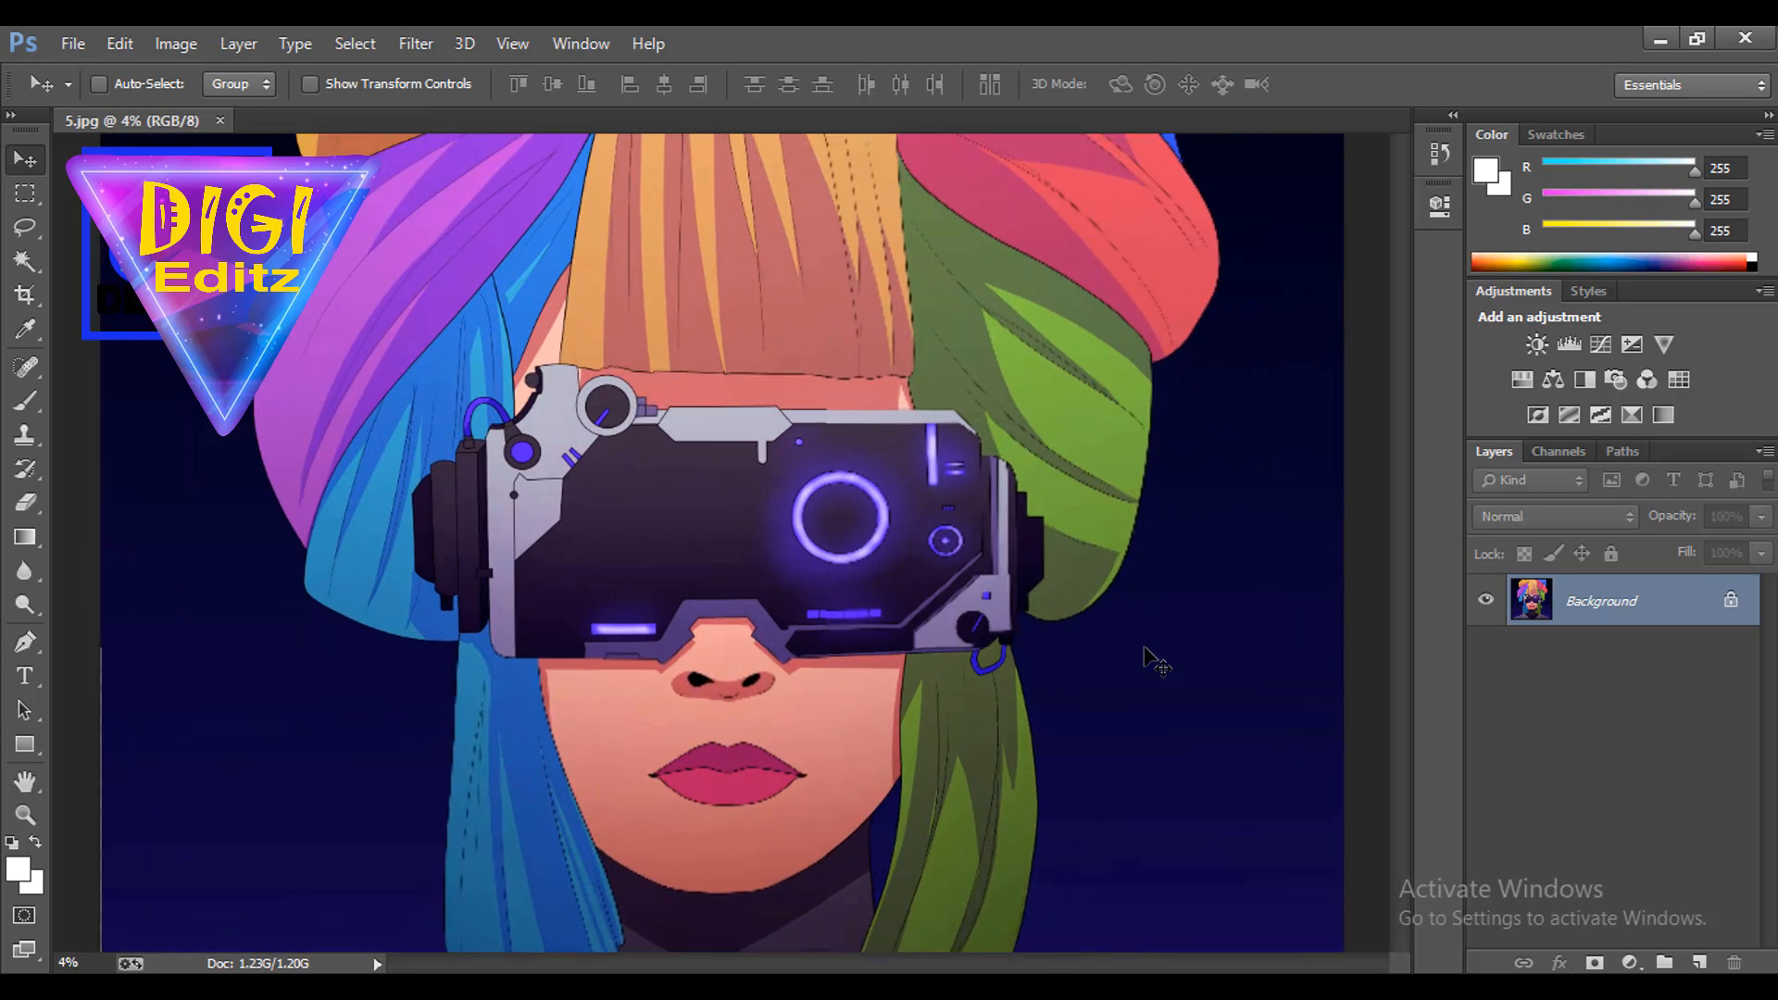
pyautogui.hotkey('ctrl', '+')
pyautogui.hotkey('ctrl', '+')
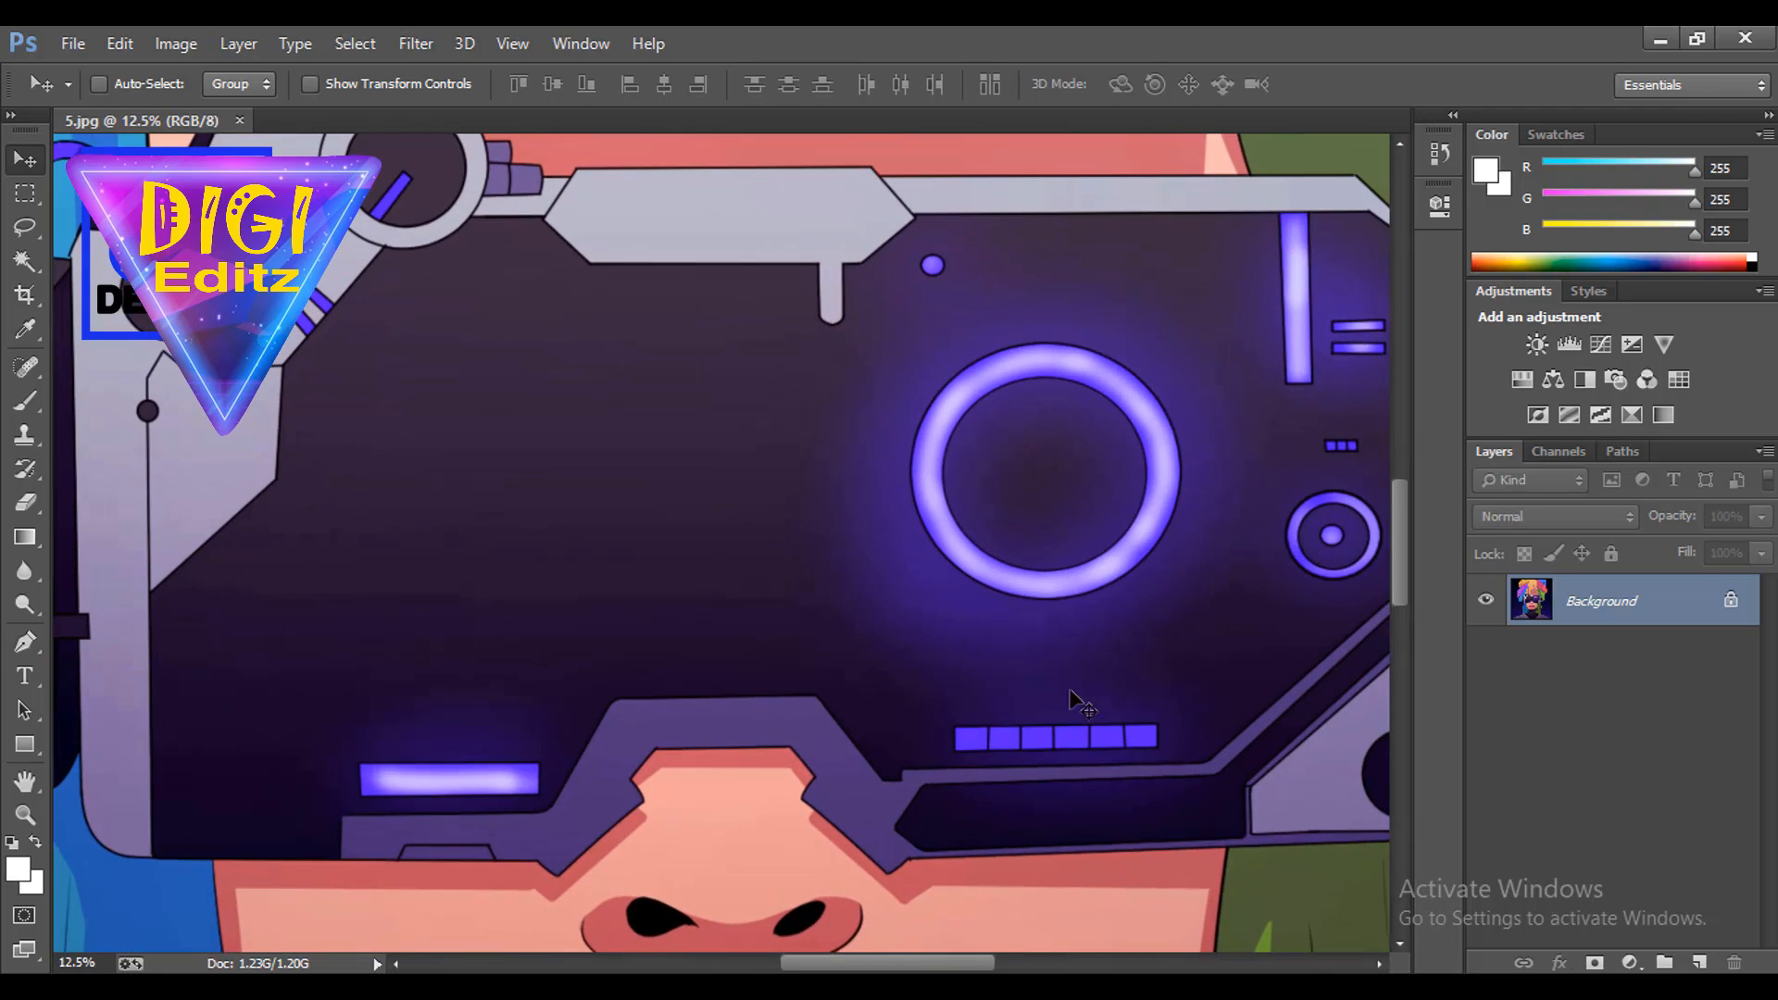
pyautogui.scroll(-3, 853, 690)
pyautogui.moveTo(607, 785); pyautogui.dragTo(1099, 148)
pyautogui.moveTo(739, 684); pyautogui.dragTo(921, 46)
pyautogui.moveTo(697, 620); pyautogui.dragTo(565, 950)
pyautogui.moveTo(848, 598); pyautogui.dragTo(717, 949)
pyautogui.moveTo(930, 417); pyautogui.dragTo(890, 880)
pyautogui.moveTo(920, 625); pyautogui.dragTo(730, 615)
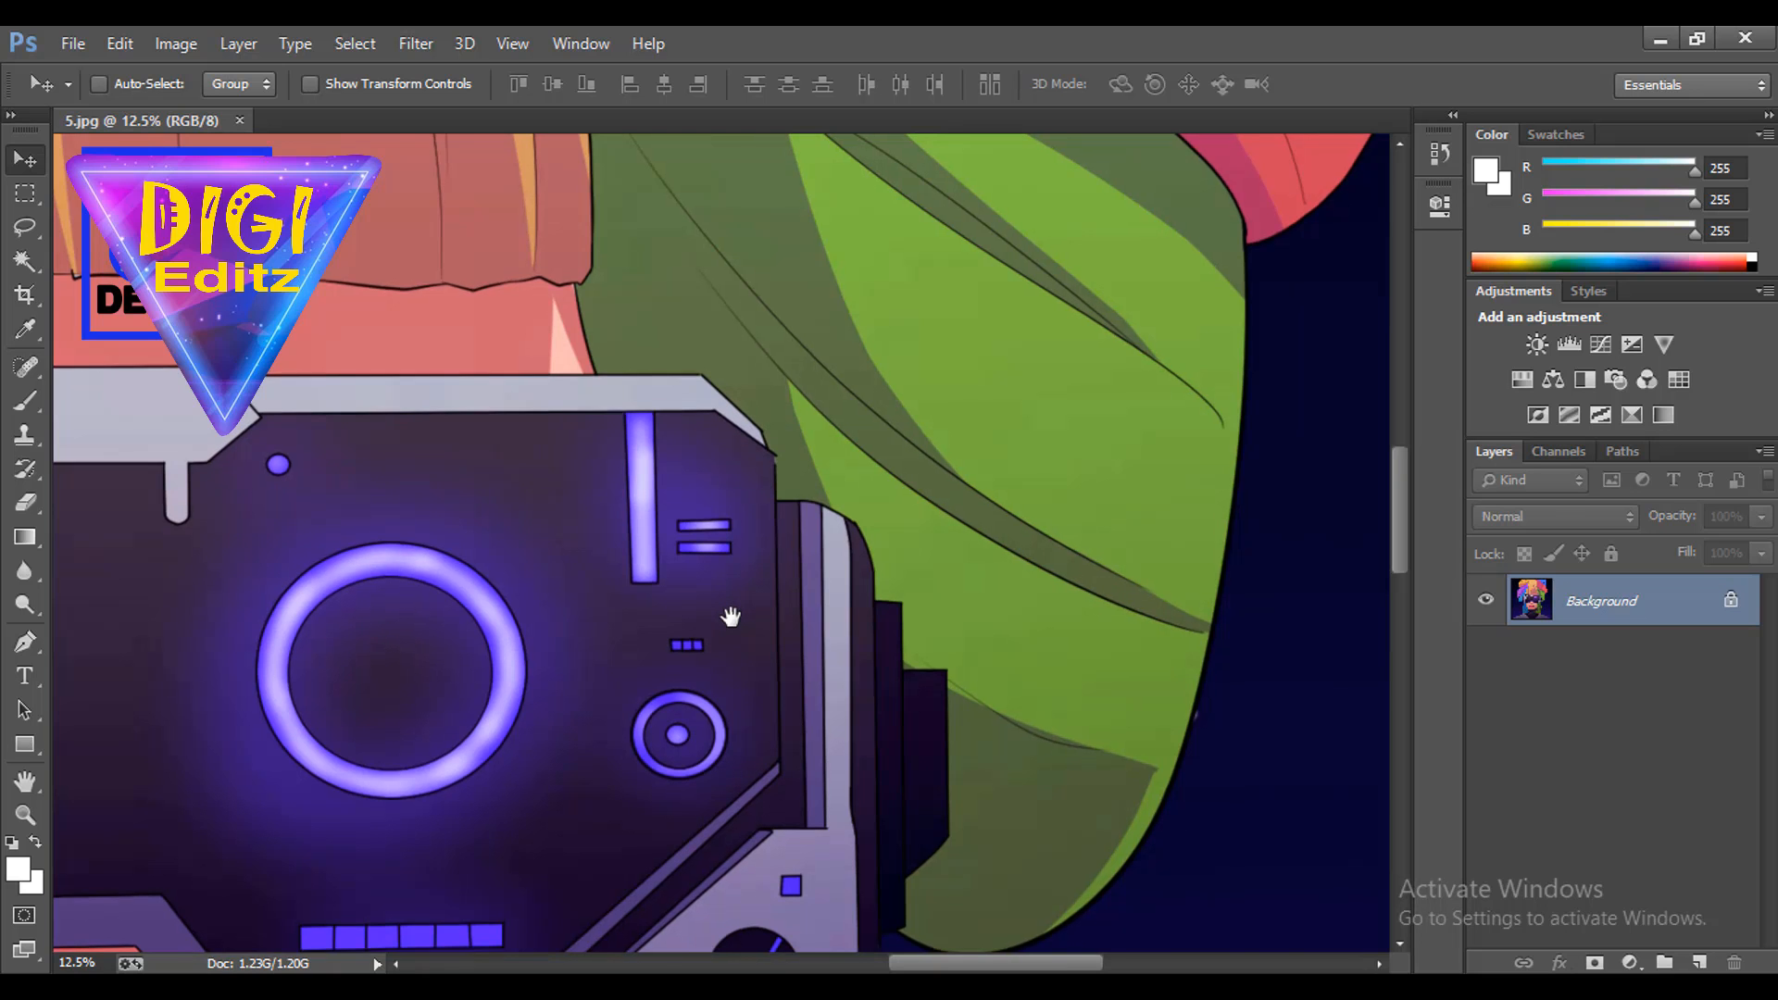
pyautogui.moveTo(731, 615); pyautogui.dragTo(905, 798)
pyautogui.moveTo(877, 495); pyautogui.dragTo(1112, 324)
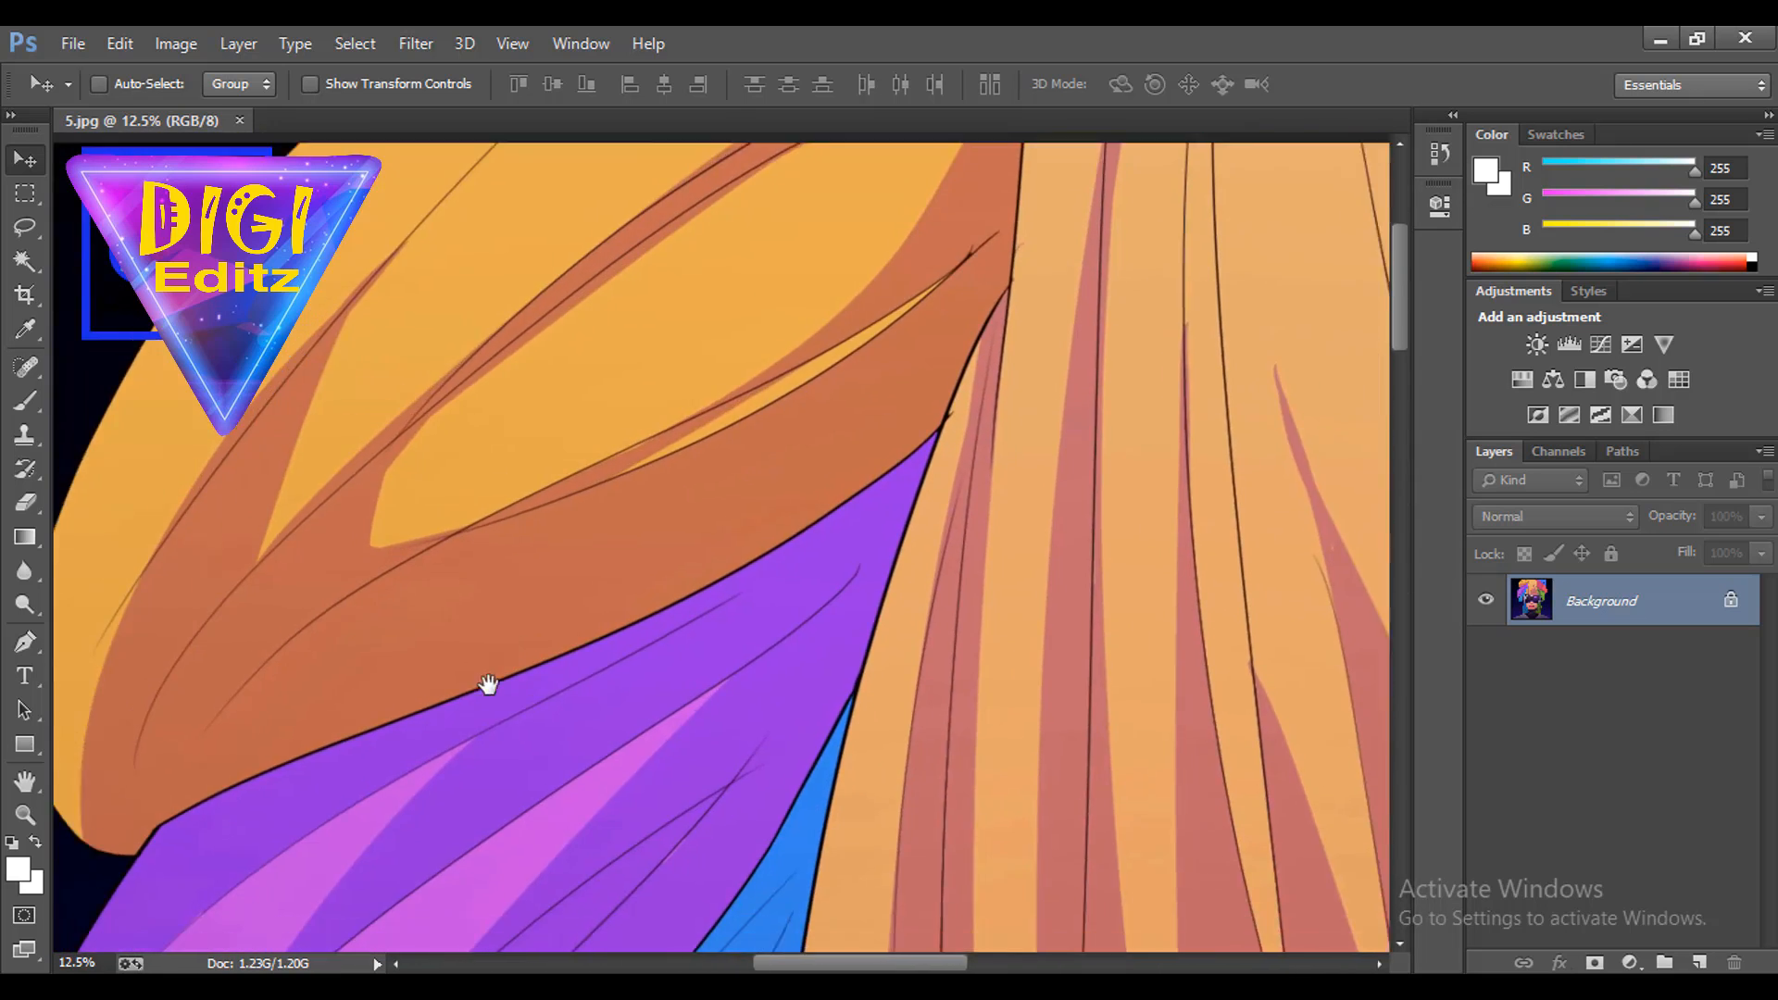
pyautogui.moveTo(489, 687); pyautogui.dragTo(760, 305)
pyautogui.moveTo(542, 714); pyautogui.dragTo(560, 386)
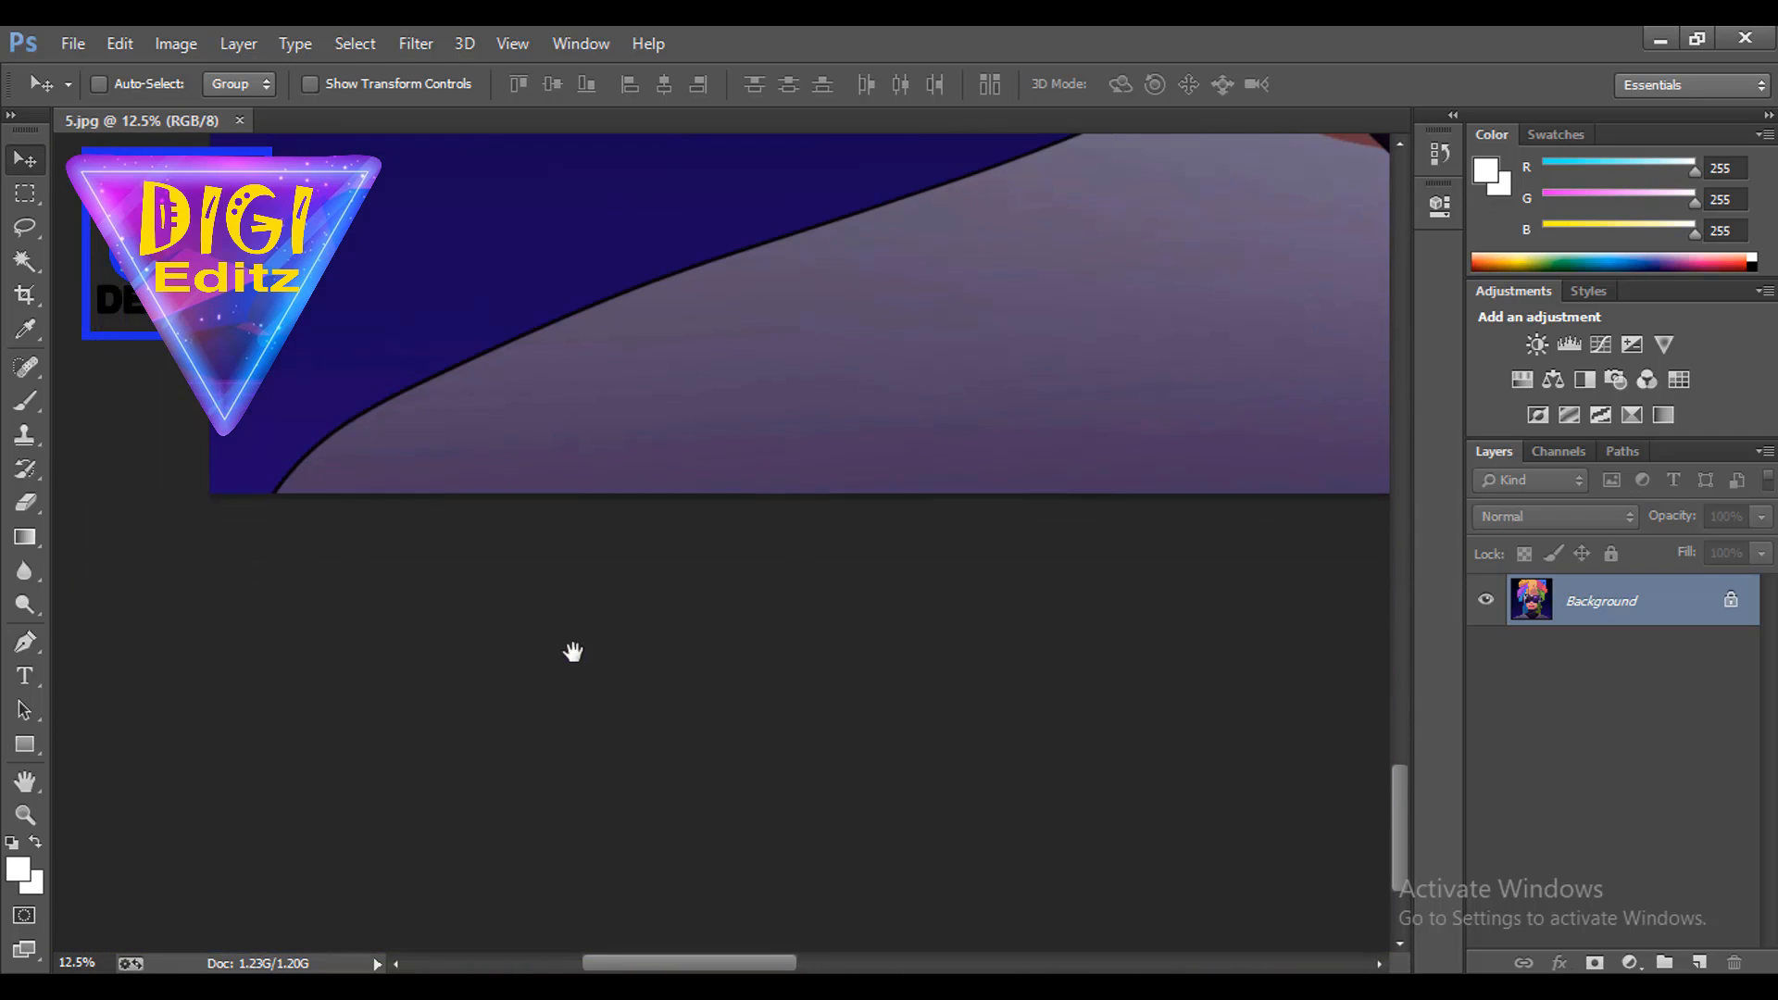
pyautogui.moveTo(574, 653); pyautogui.dragTo(567, 671)
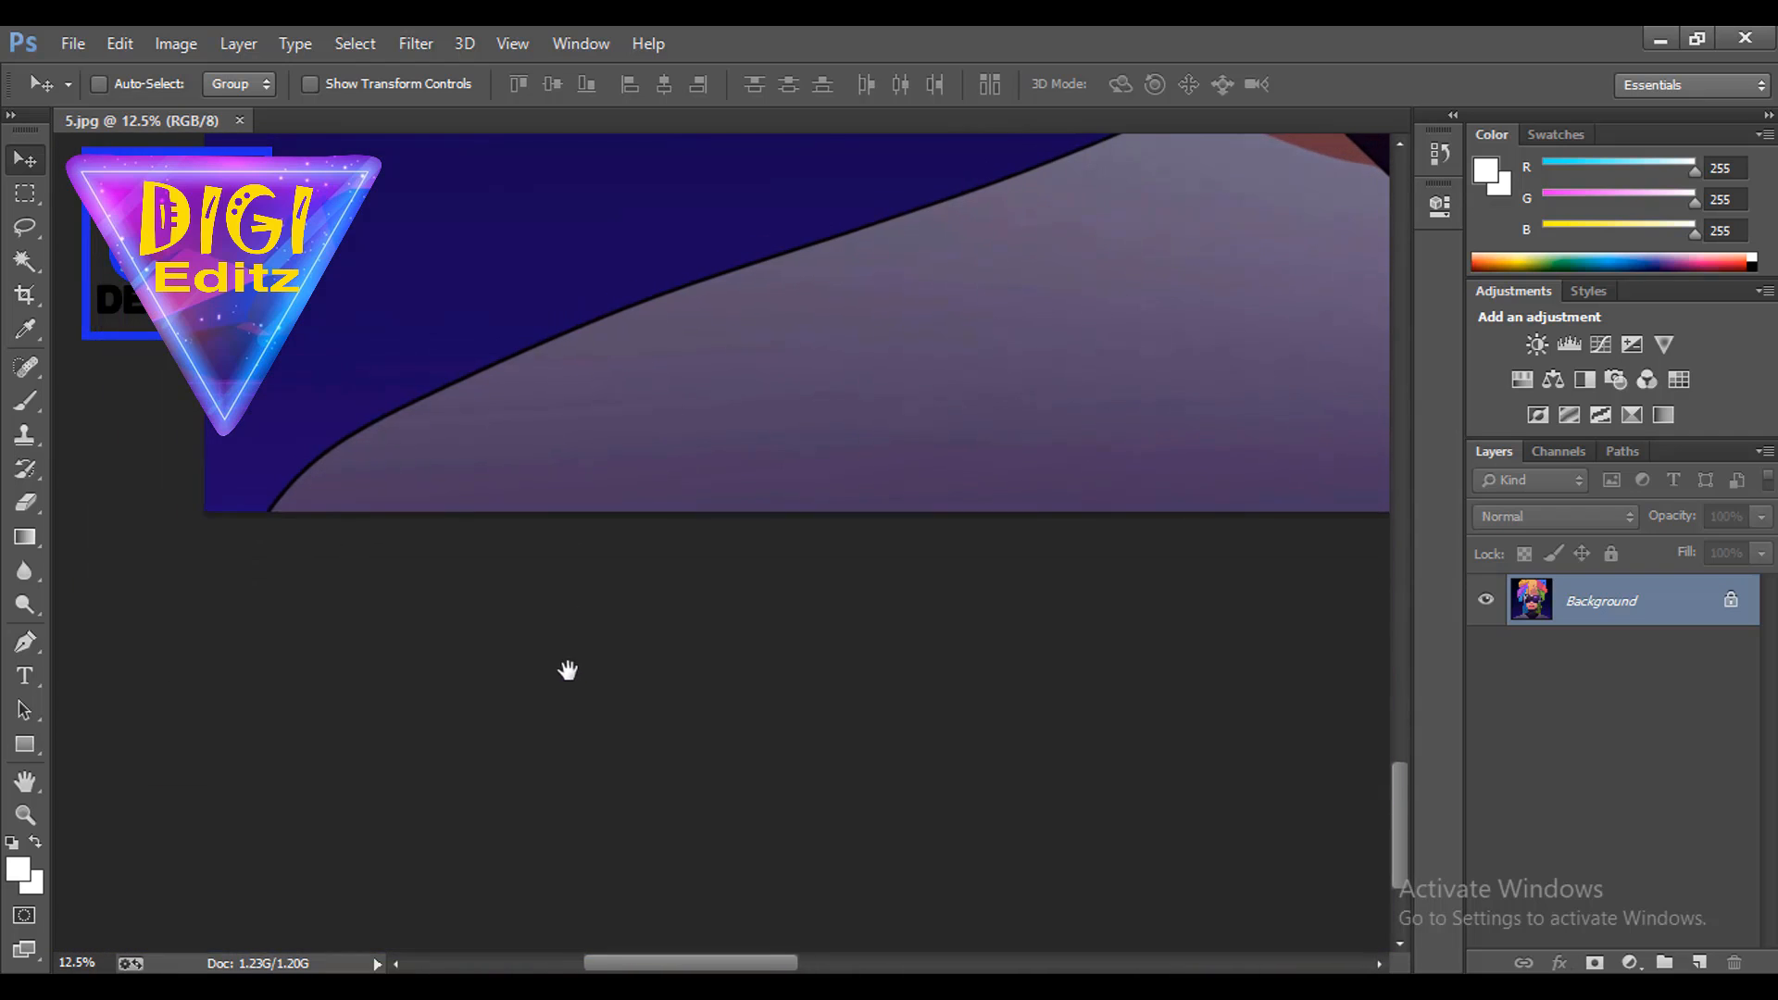
# Inspect the black outlines between the background, shoulder and blue hair at 50% zoom.
pyautogui.hotkey('ctrl', '+')
pyautogui.hotkey('ctrl', '+')
pyautogui.hotkey('ctrl', '+')
pyautogui.hotkey('ctrl', '+')
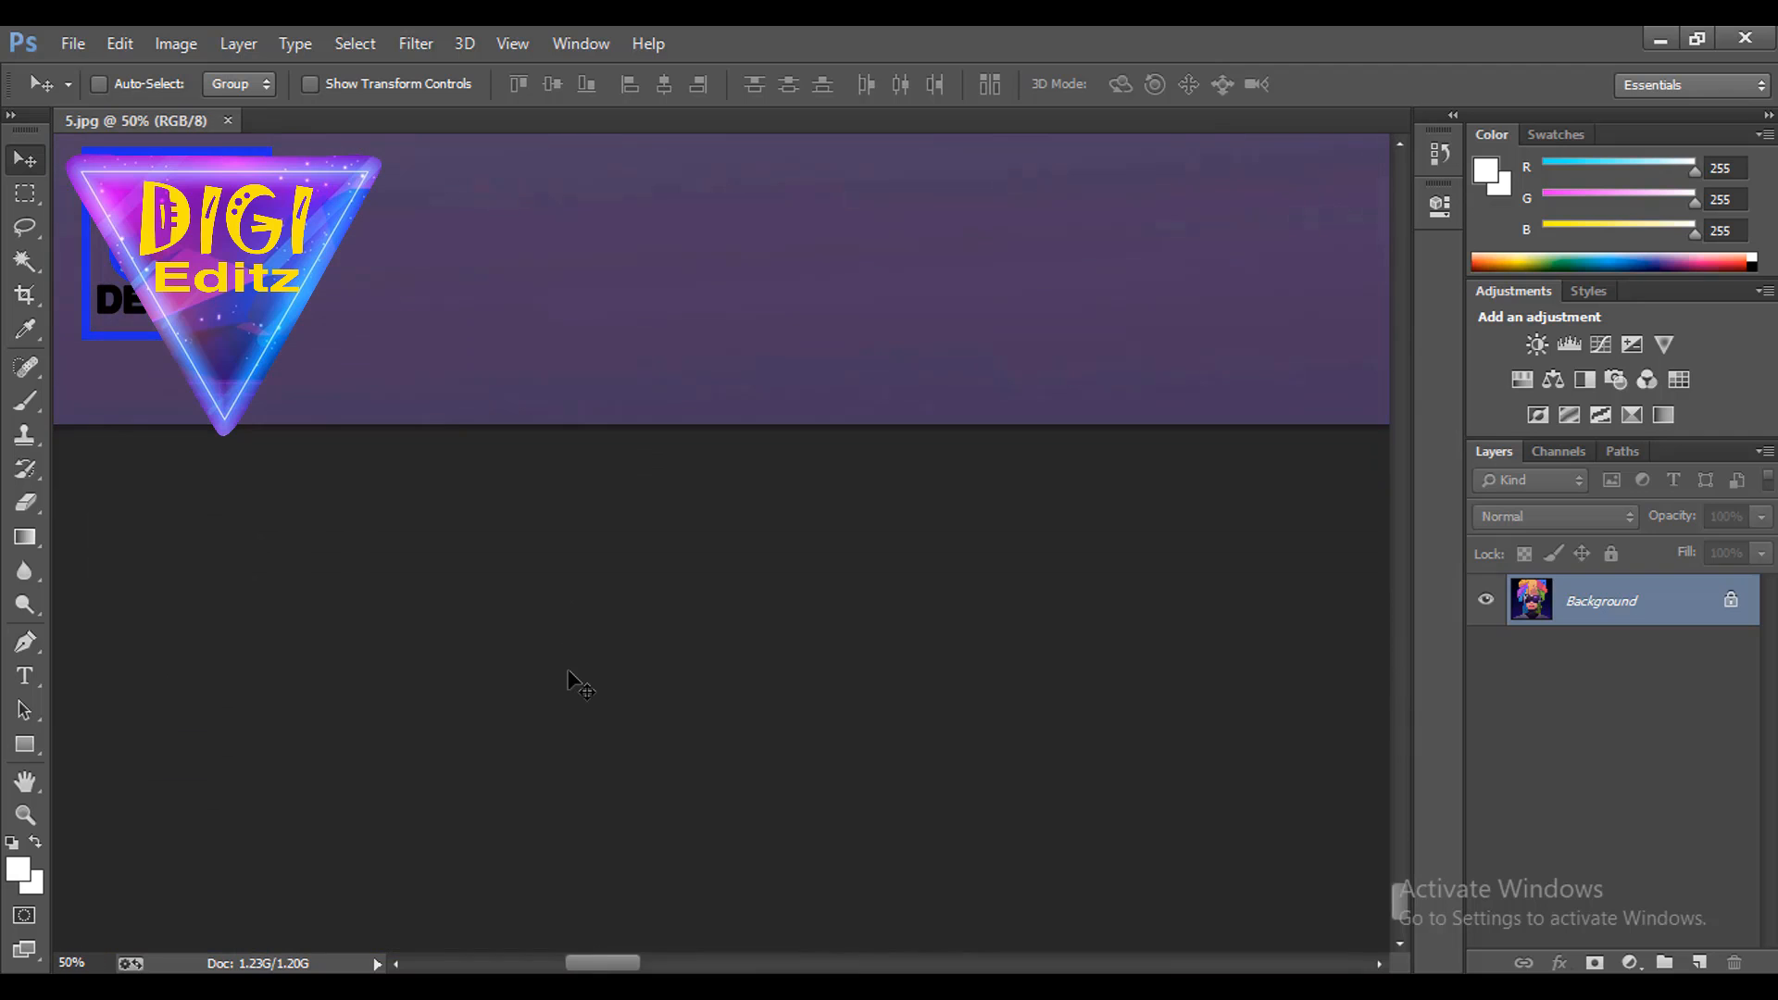
pyautogui.moveTo(490, 477); pyautogui.dragTo(711, 587)
pyautogui.moveTo(1190, 204); pyautogui.dragTo(825, 778)
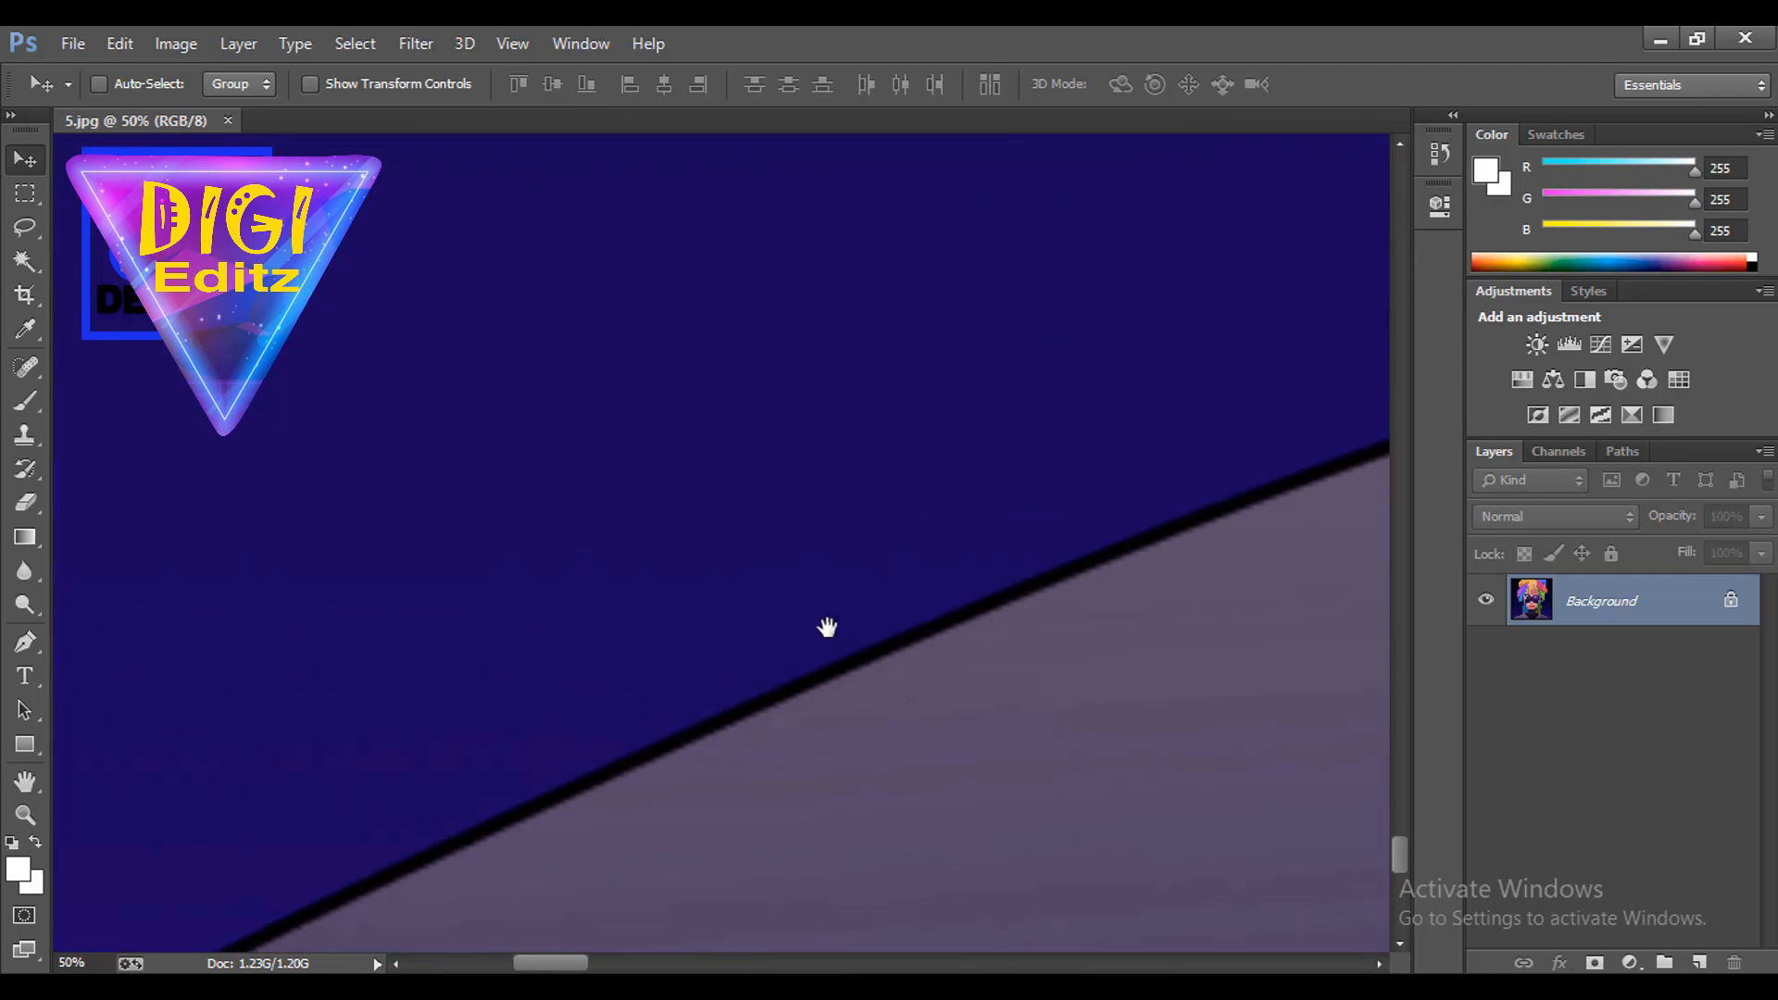
pyautogui.moveTo(1093, 305); pyautogui.dragTo(417, 642)
pyautogui.moveTo(831, 599); pyautogui.dragTo(1065, 889)
pyautogui.moveTo(1093, 185); pyautogui.dragTo(1096, 608)
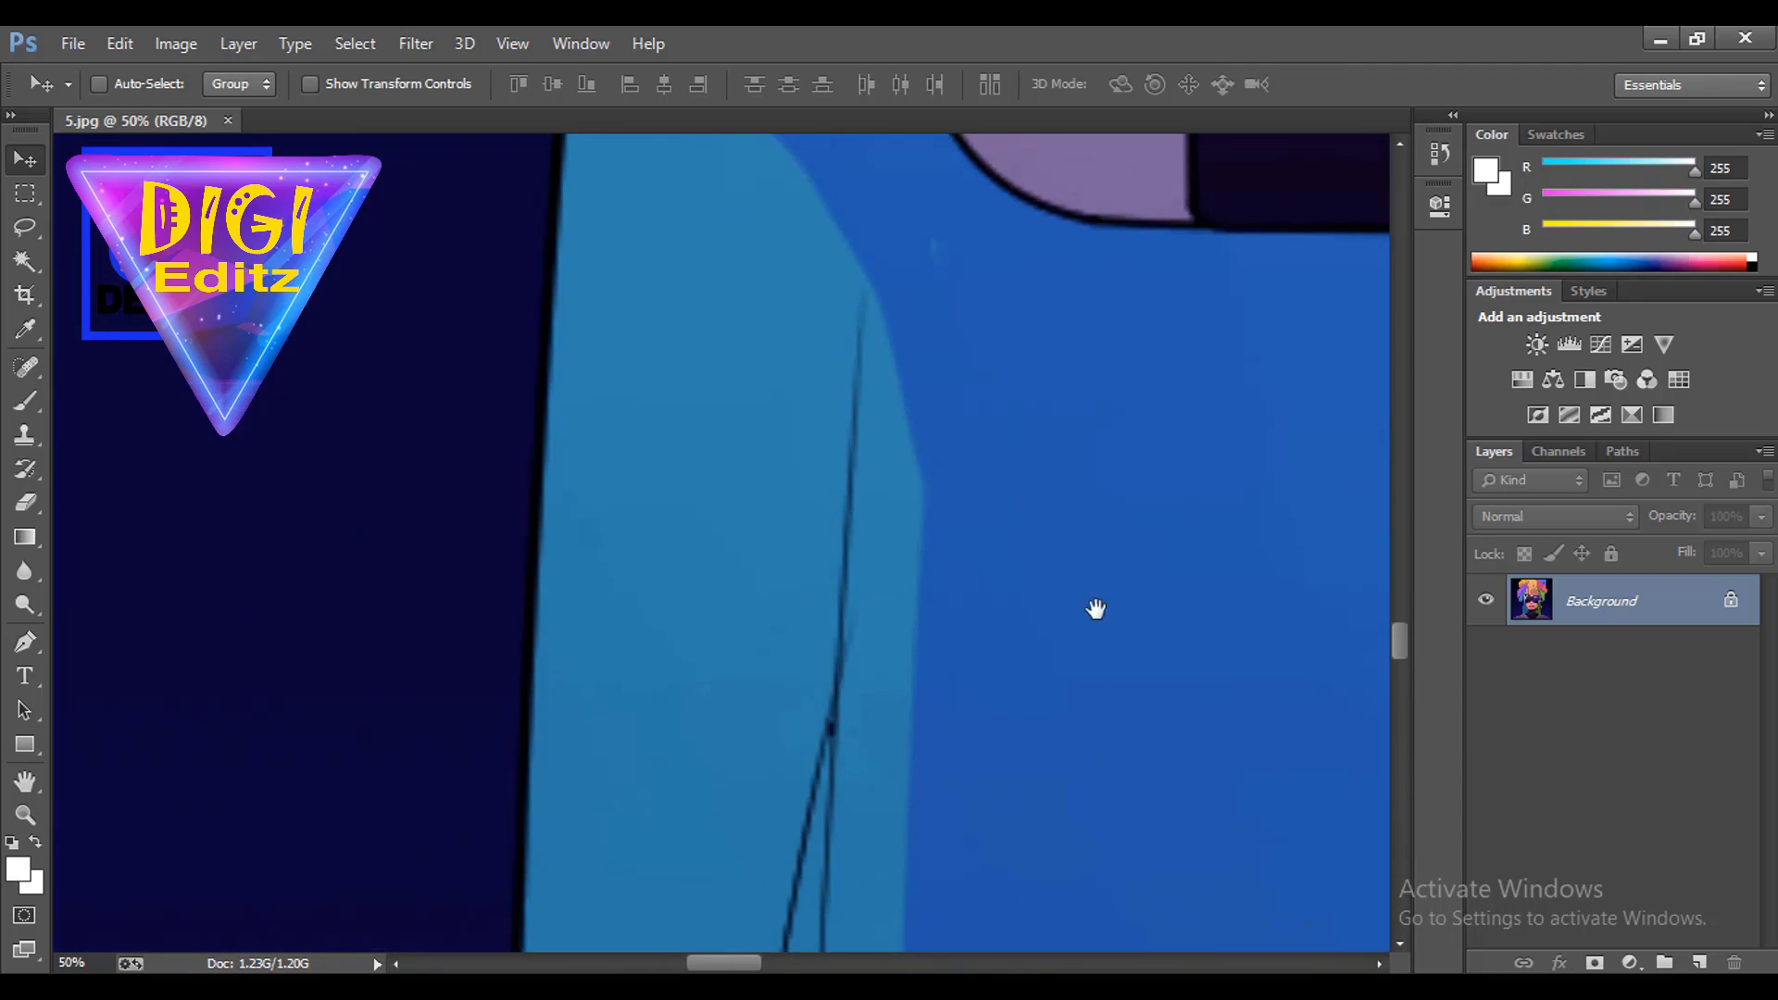
pyautogui.moveTo(1222, 158); pyautogui.dragTo(1086, 683)
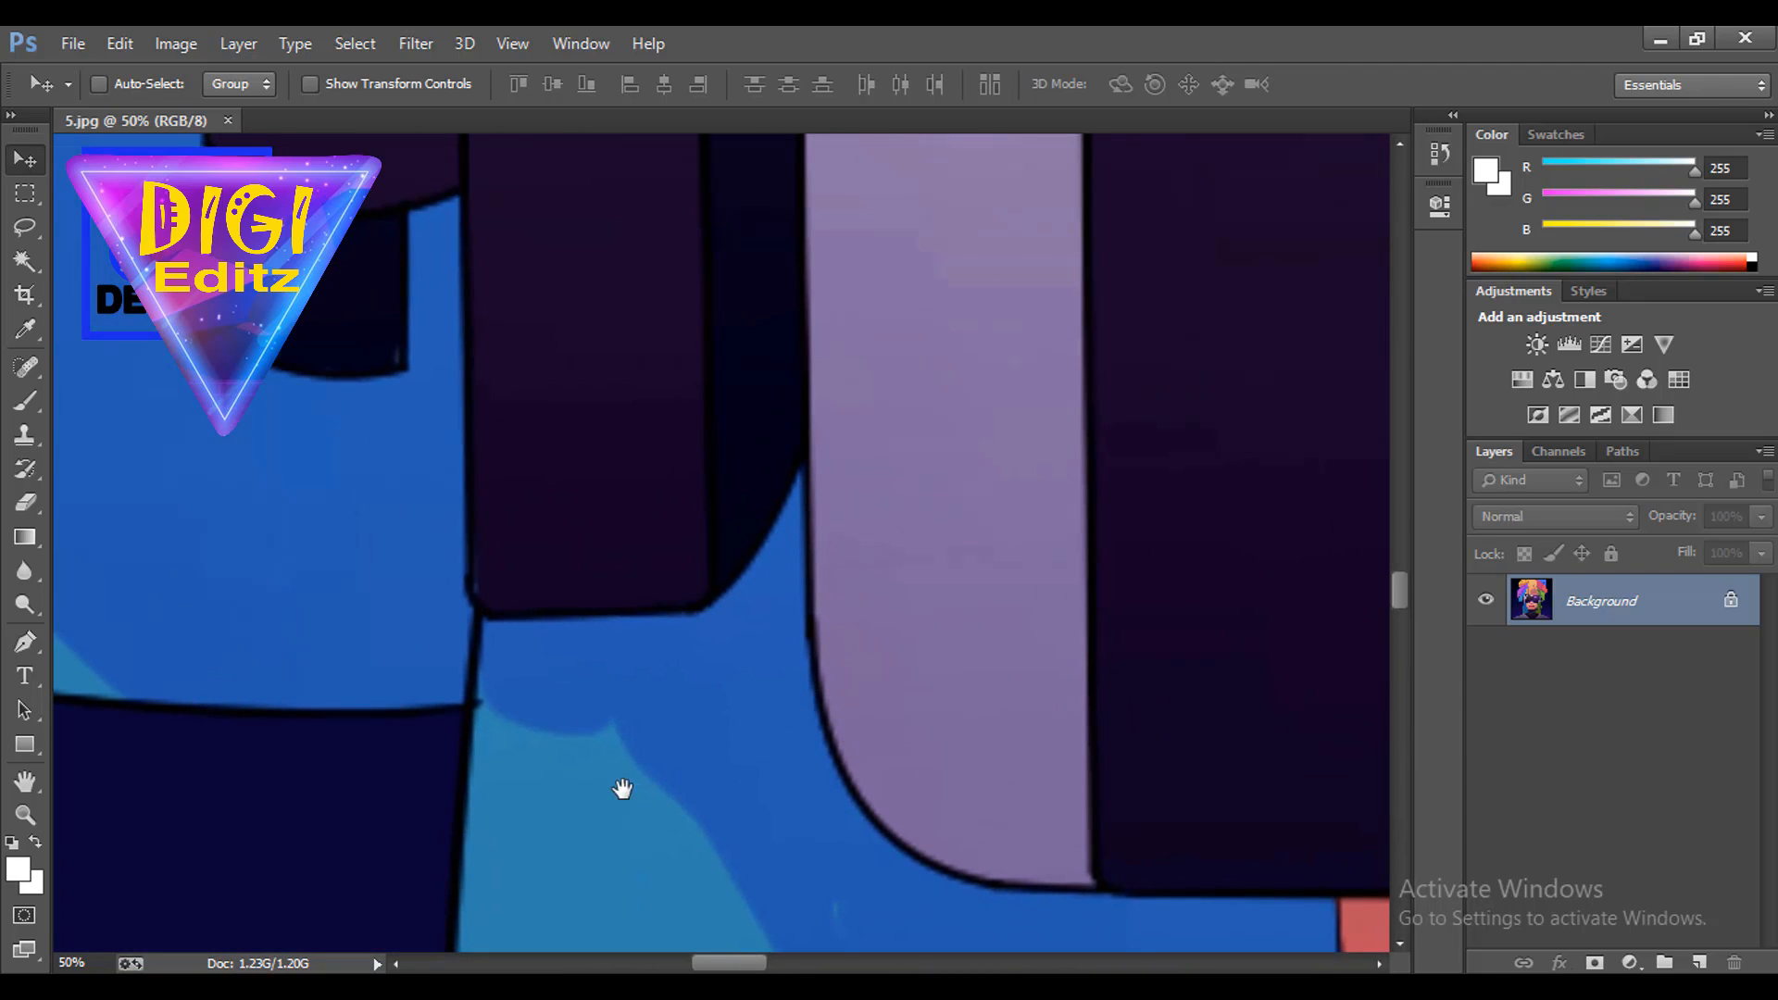
pyautogui.moveTo(278, 283); pyautogui.dragTo(961, 568)
pyautogui.moveTo(315, 590); pyautogui.dragTo(945, 580)
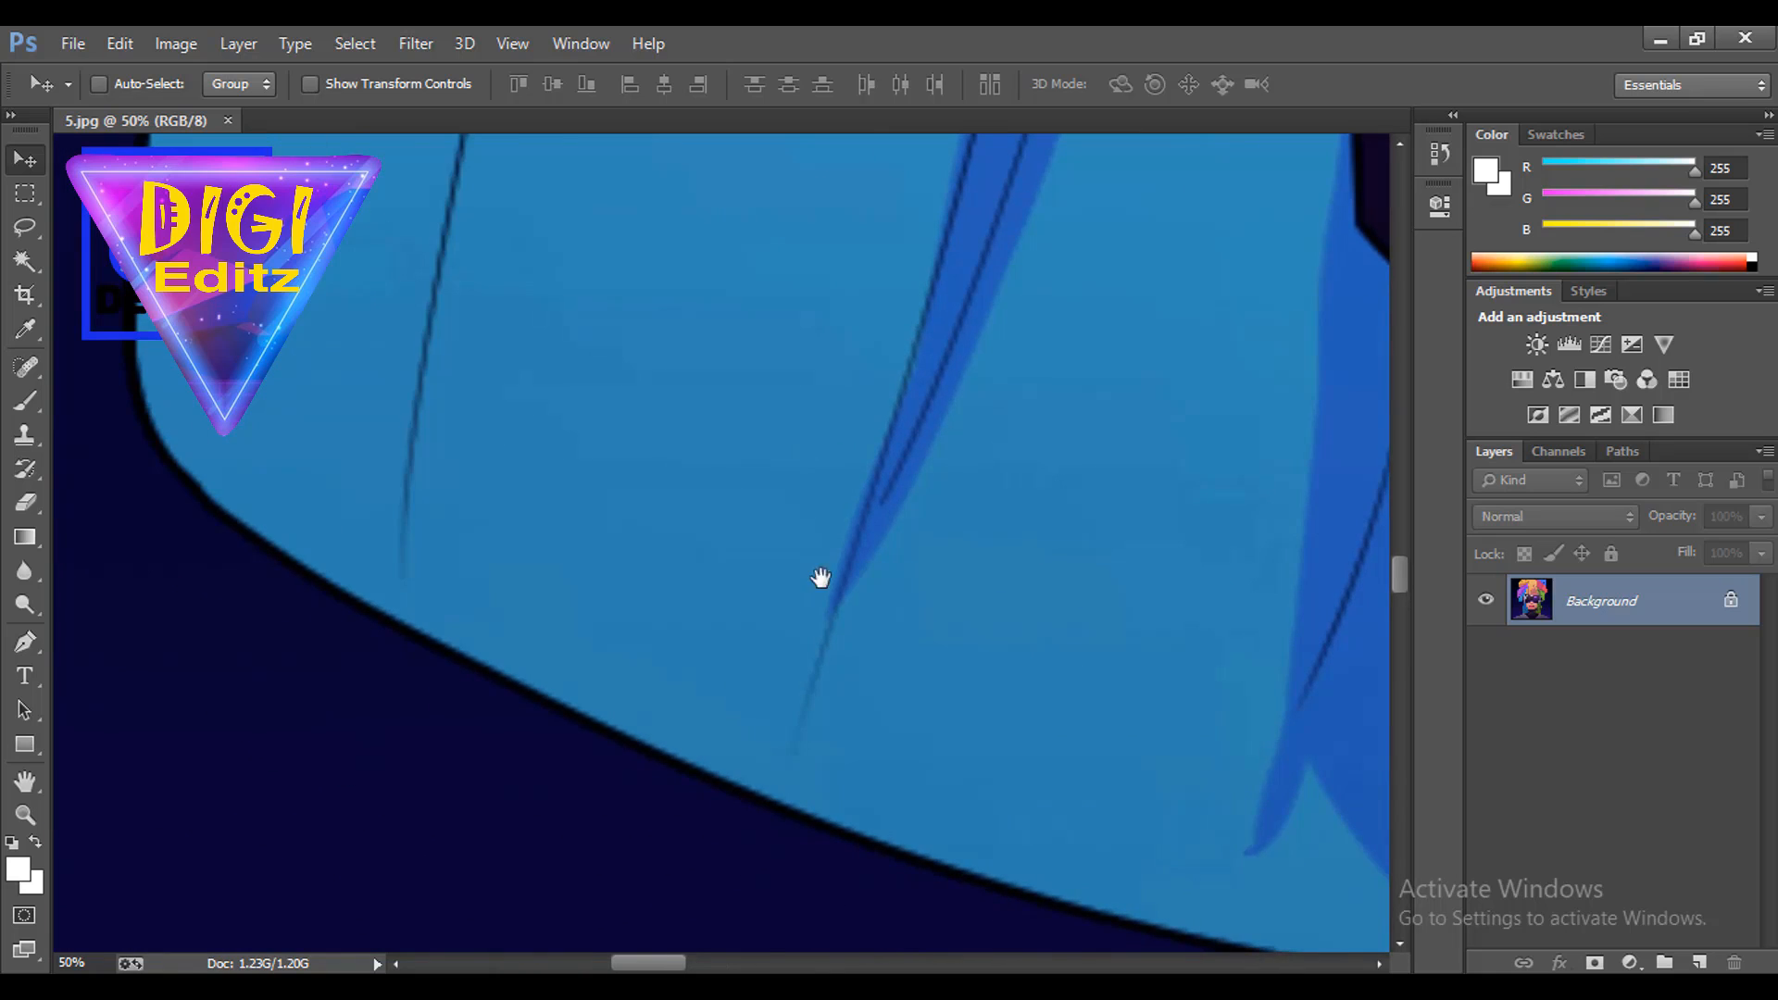
pyautogui.moveTo(820, 577); pyautogui.dragTo(867, 801)
# Try a Magic Wand selection of the dark blue background along the hair and shoulder outlines, and clear it.
pyautogui.click(25, 262)
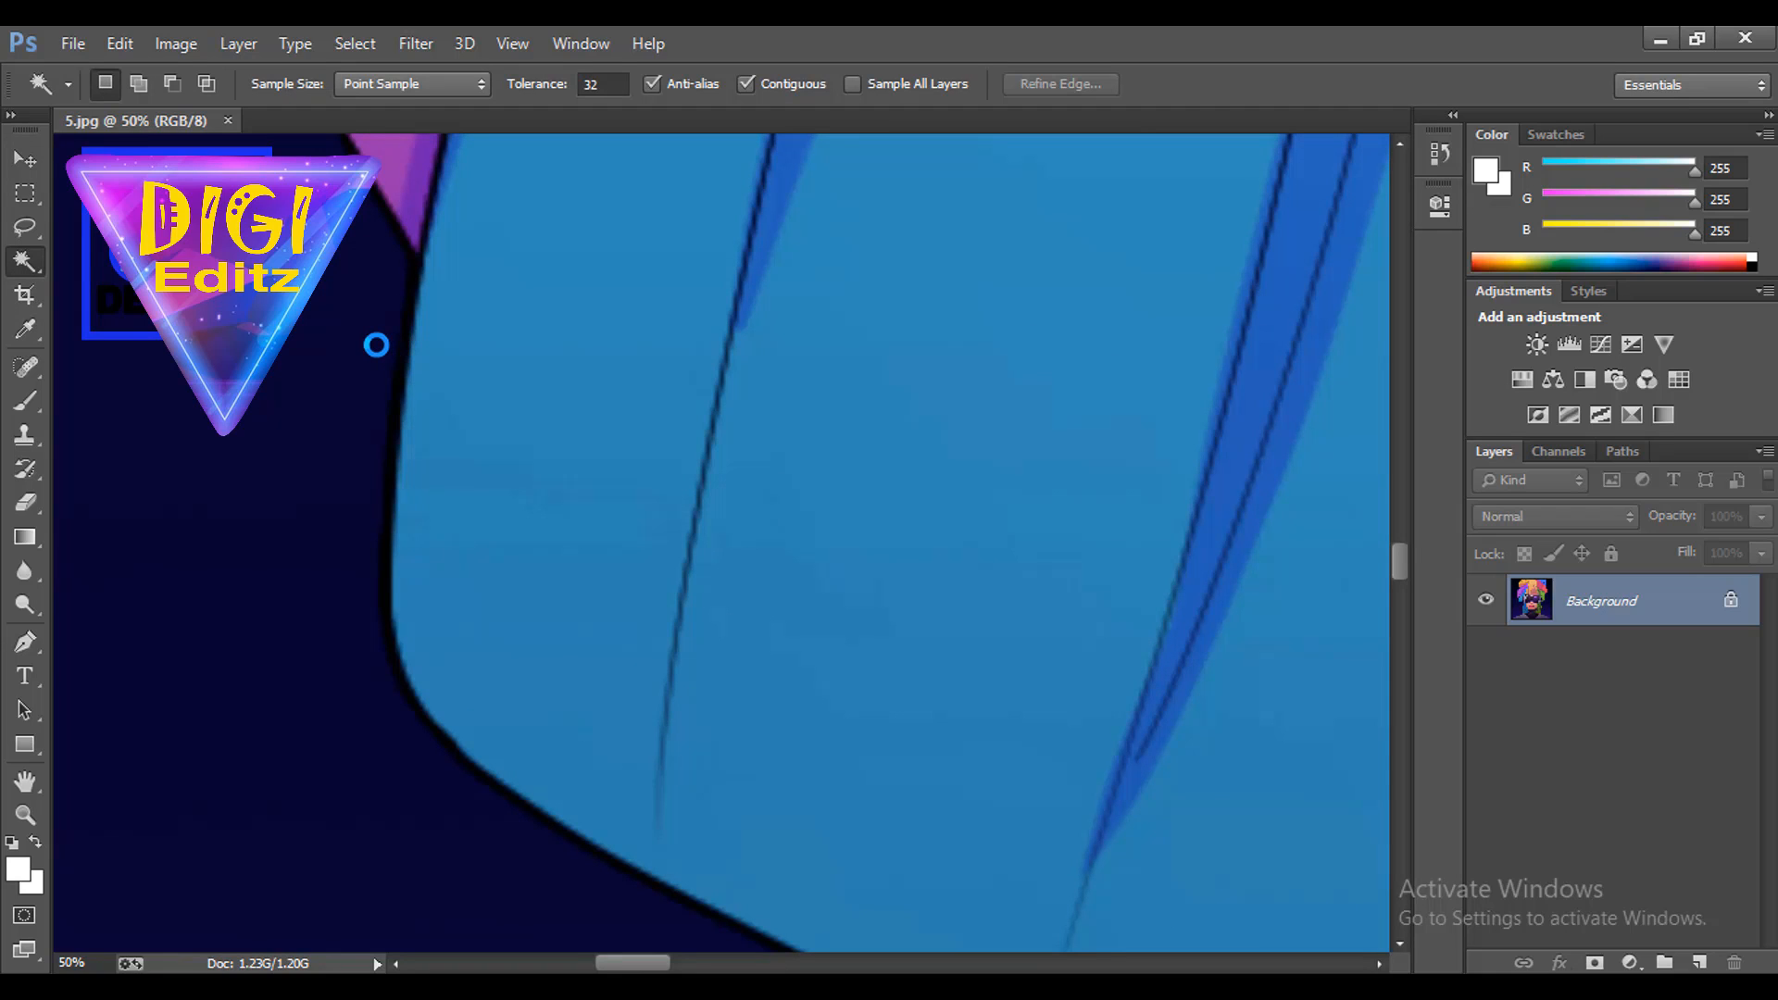
pyautogui.click(376, 344)
pyautogui.scroll(-2, 602, 538)
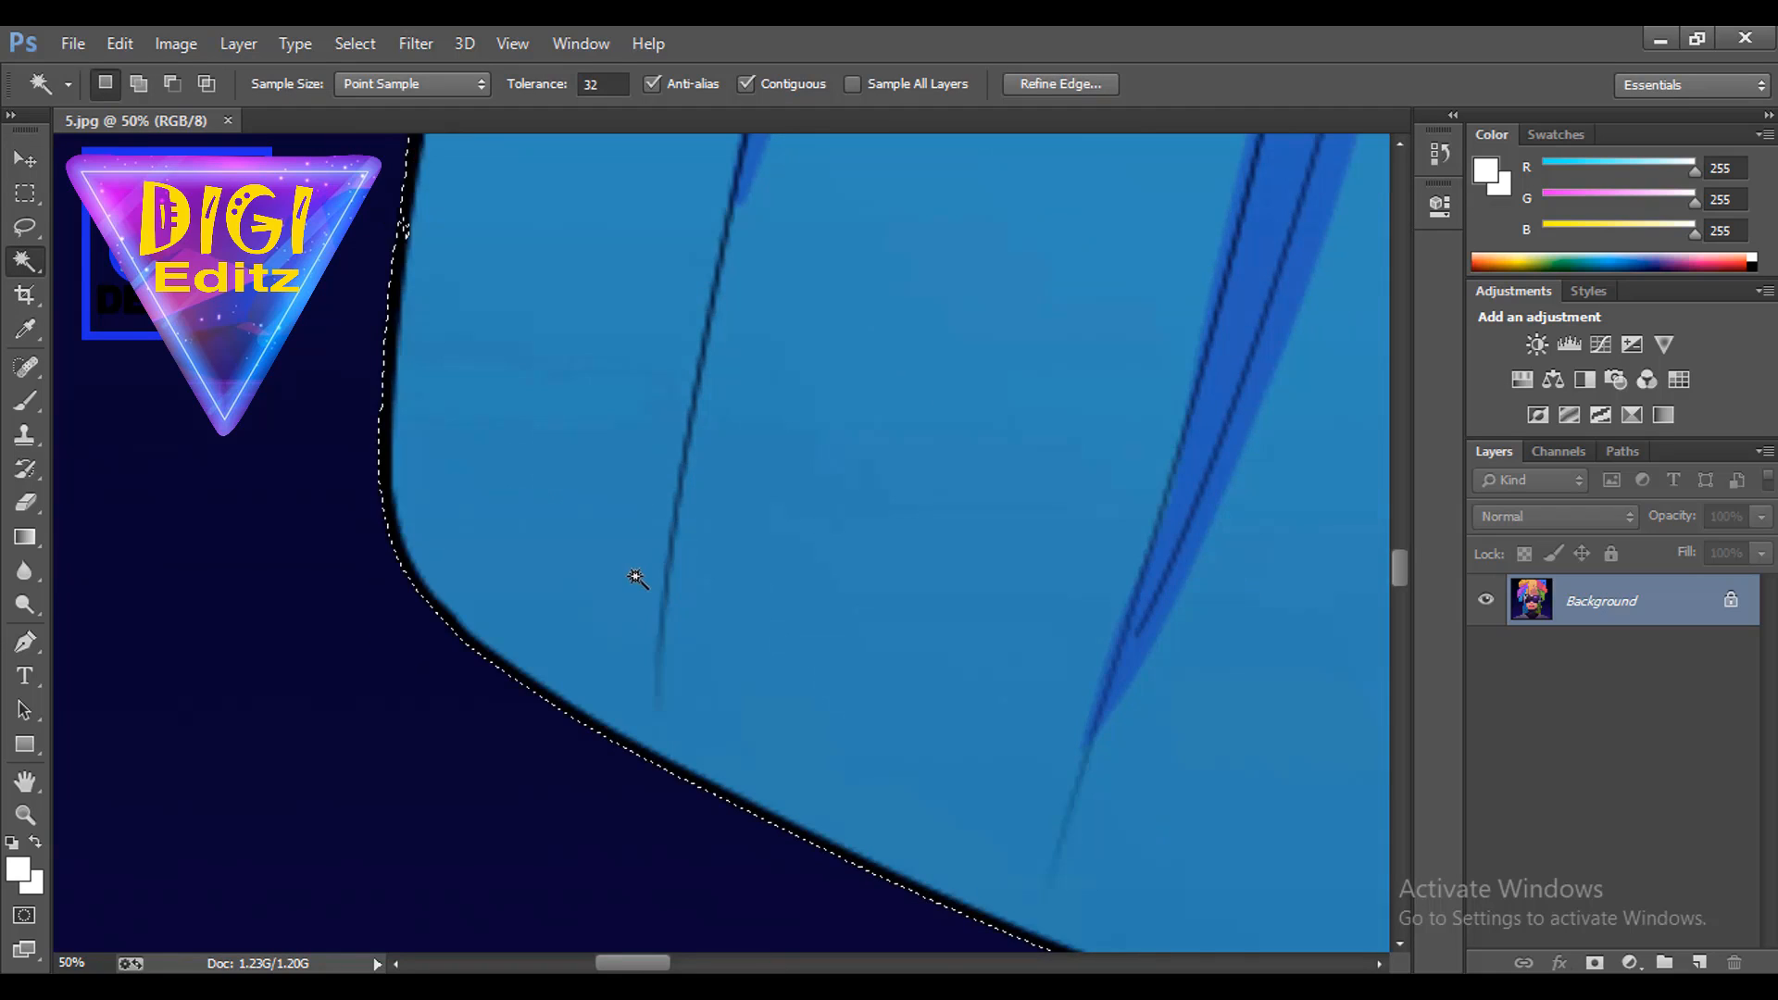
pyautogui.scroll(-10, 648, 576)
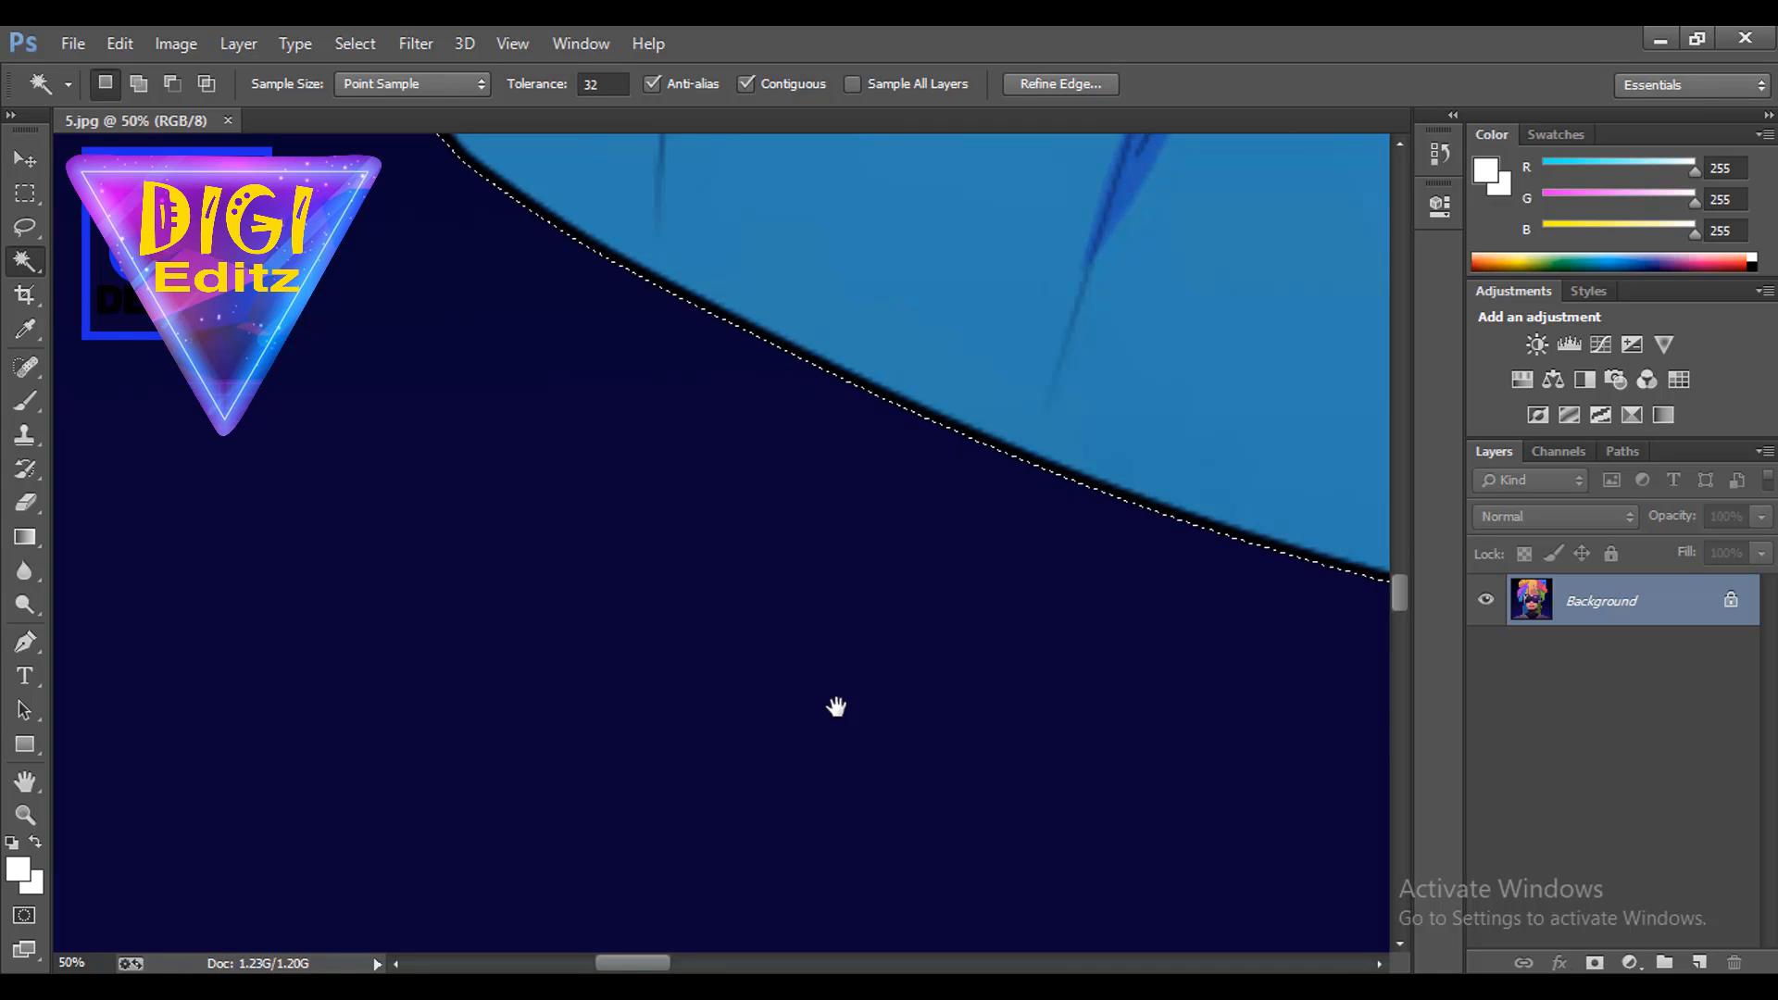
pyautogui.scroll(-8, 825, 575)
pyautogui.hscroll(6, 580, 265)
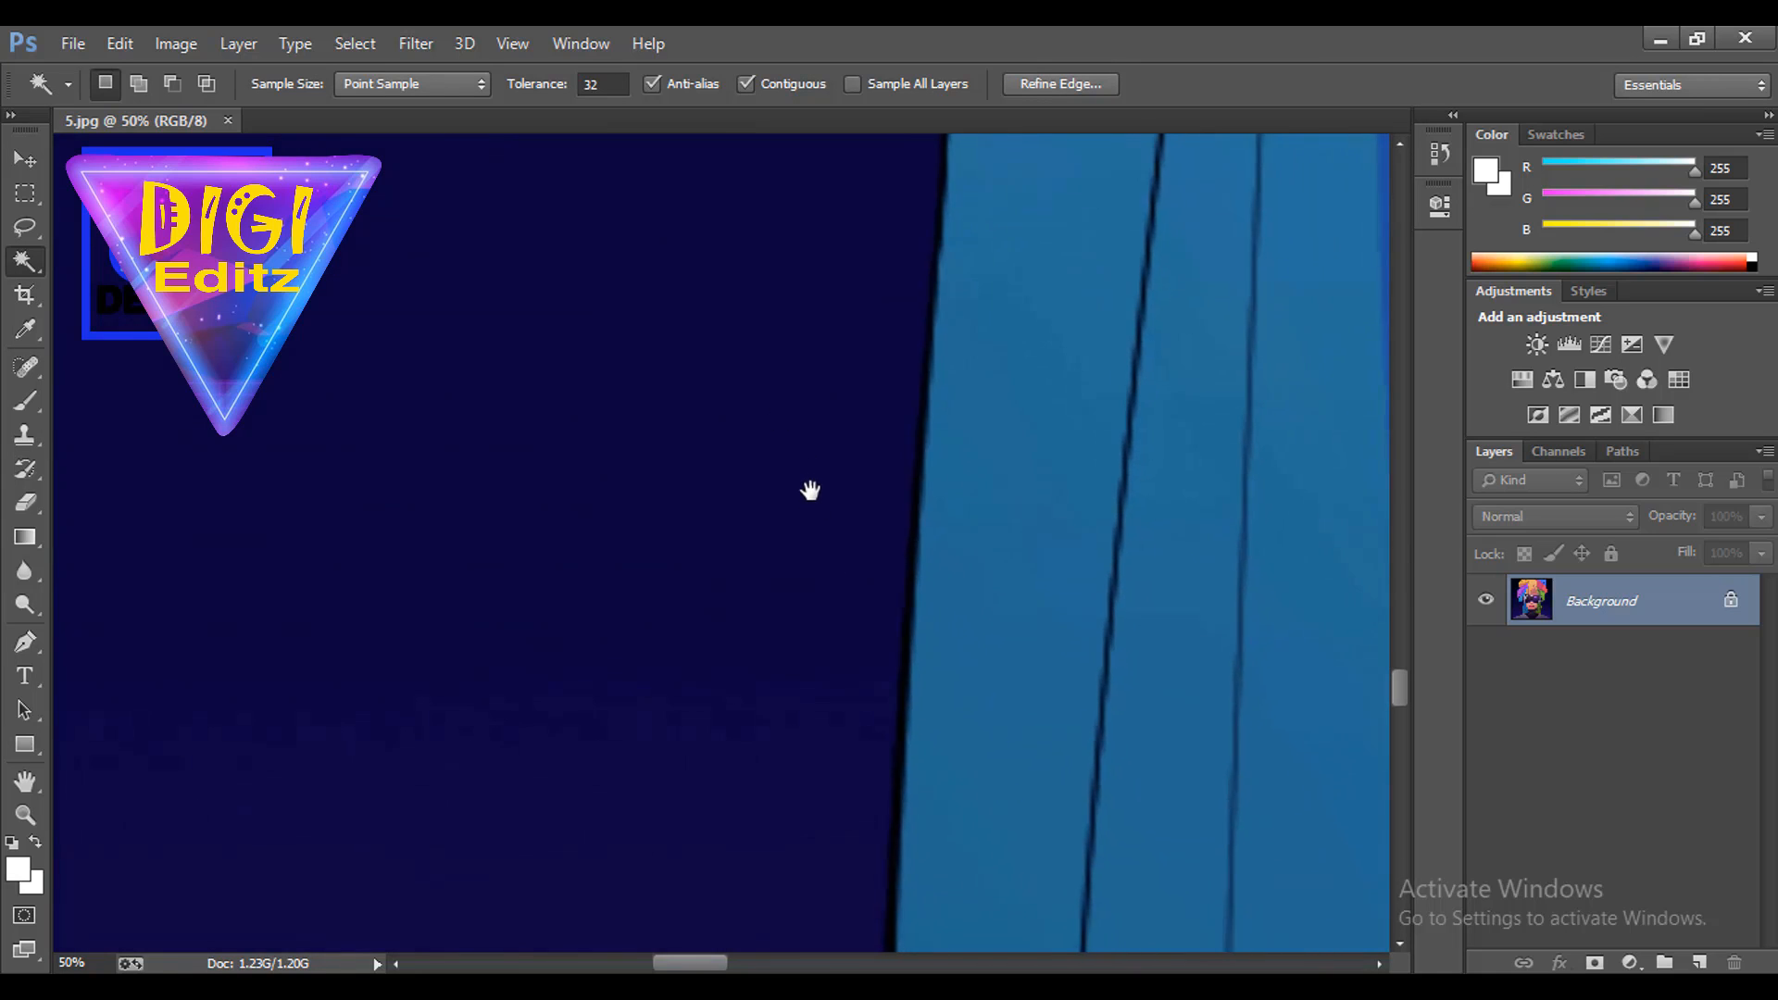
pyautogui.scroll(-2, 811, 491)
pyautogui.hscroll(1, 811, 491)
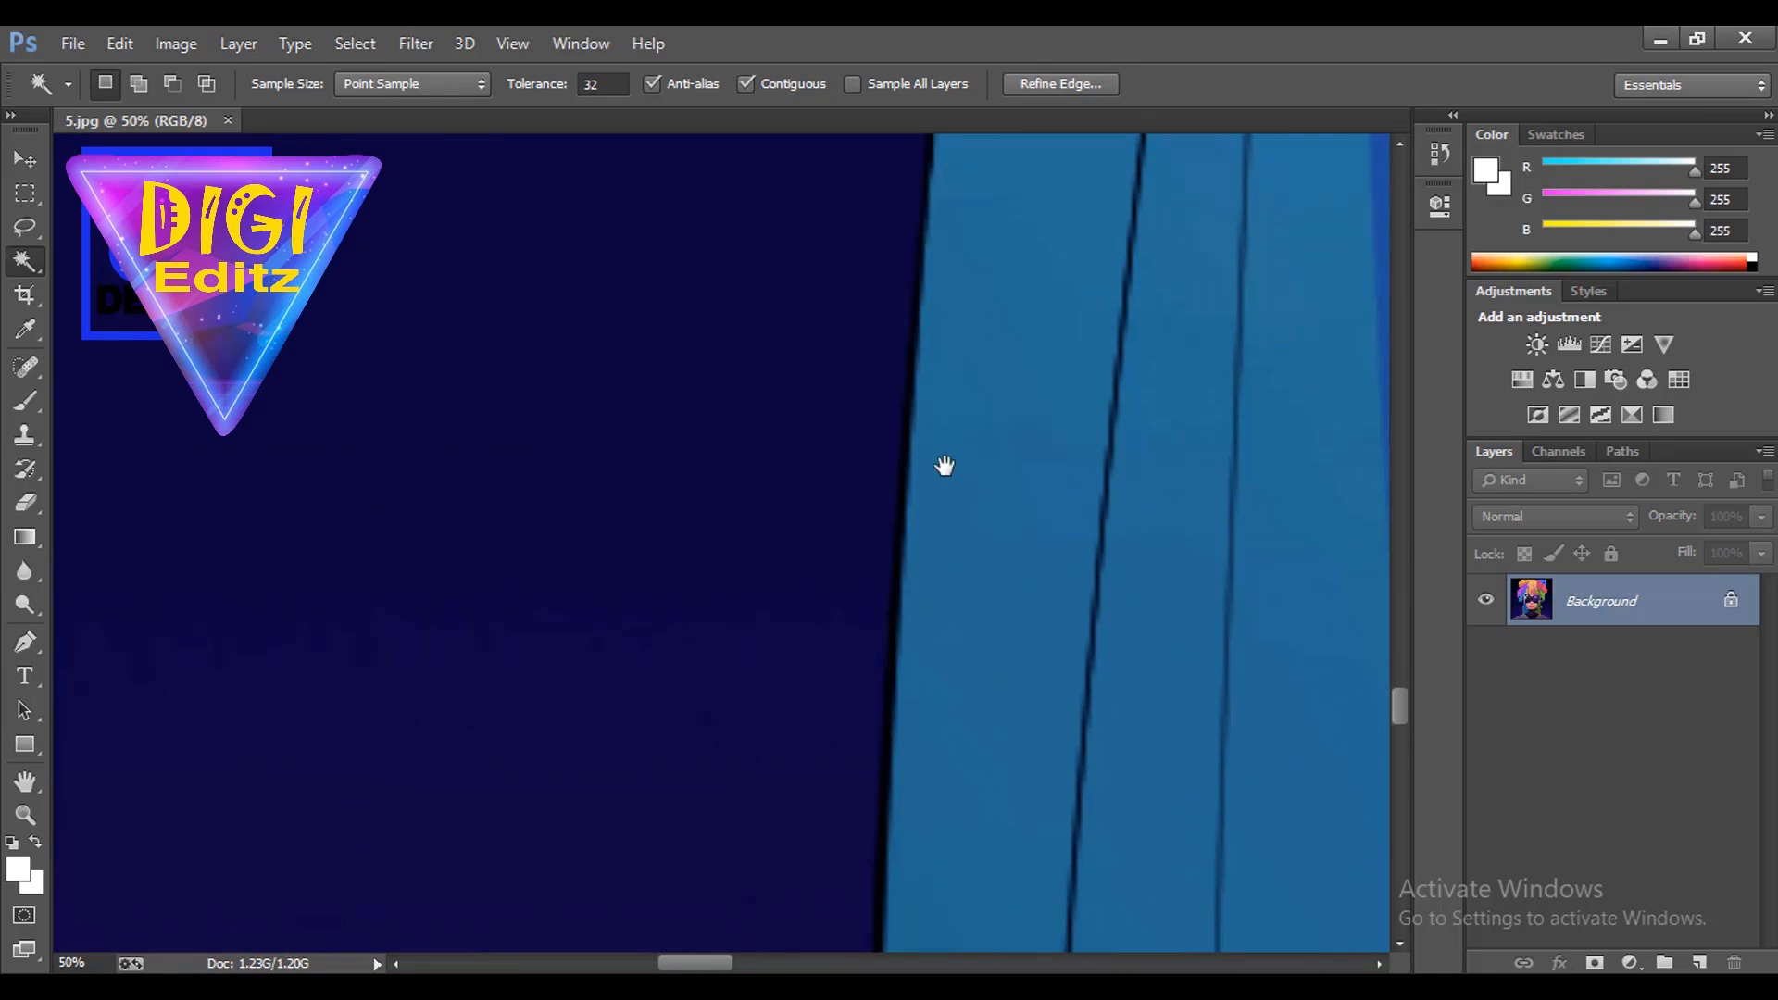
pyautogui.moveTo(892, 611); pyautogui.dragTo(861, 353)
pyautogui.moveTo(846, 500); pyautogui.dragTo(796, 415)
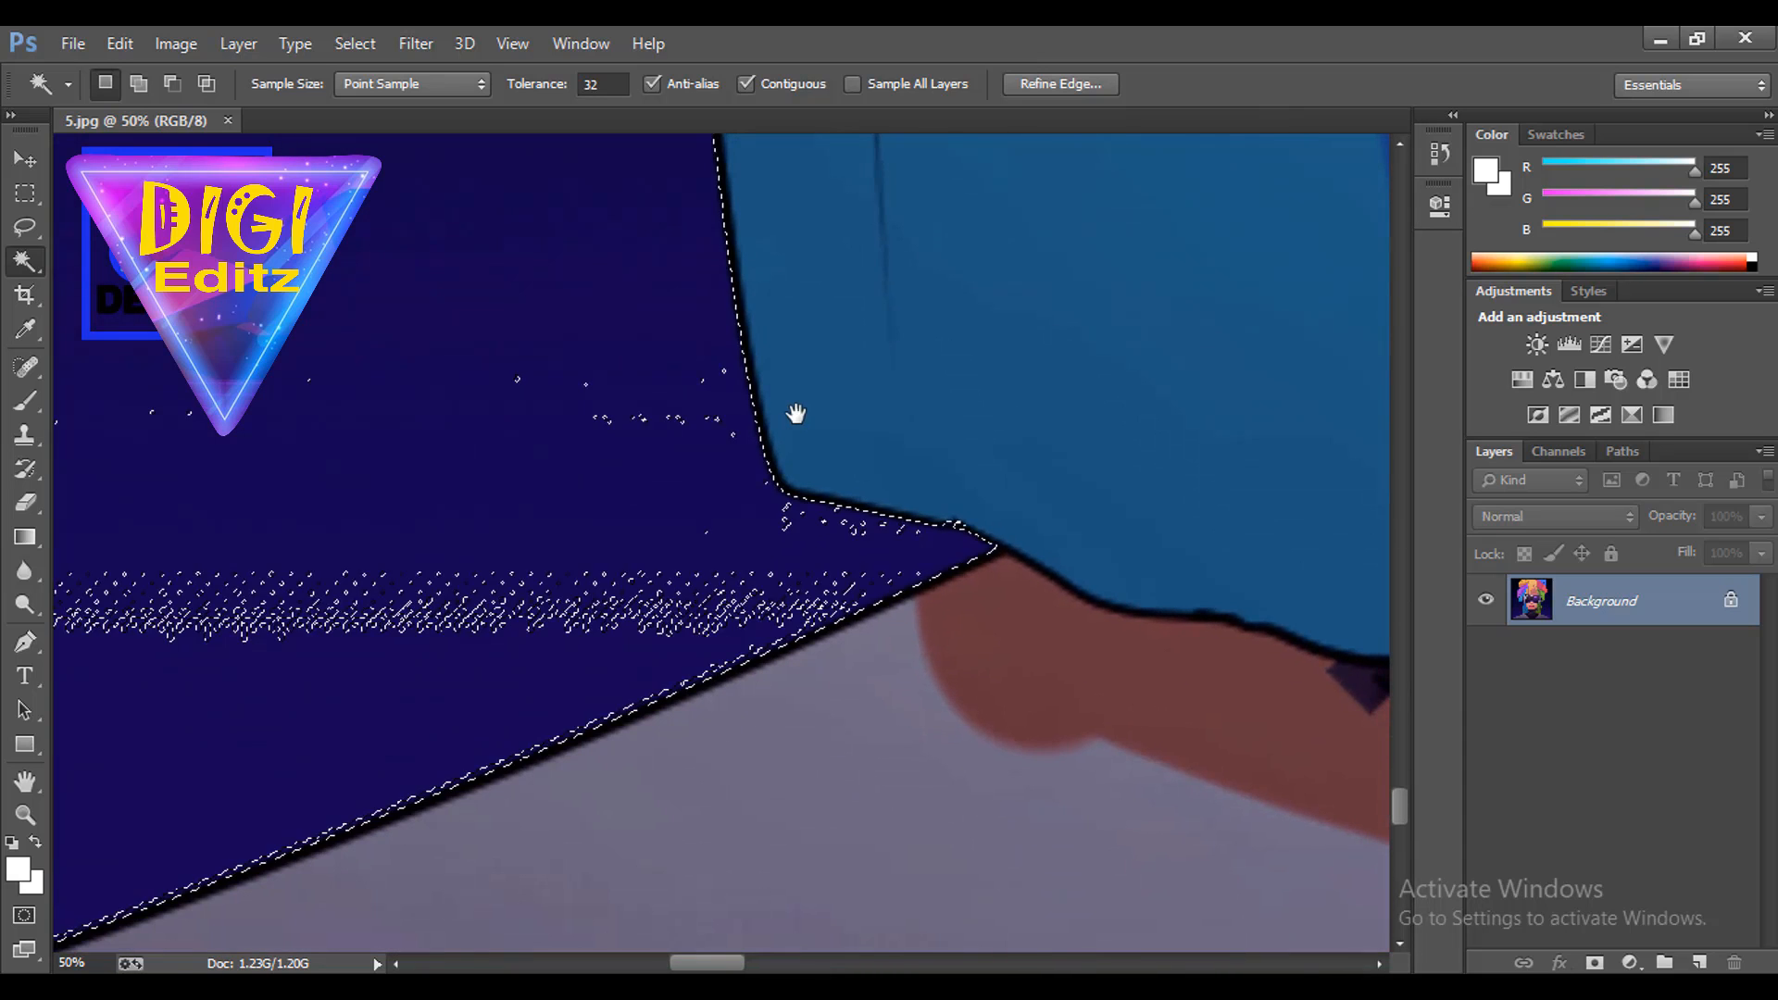
pyautogui.moveTo(589, 705); pyautogui.dragTo(1064, 532)
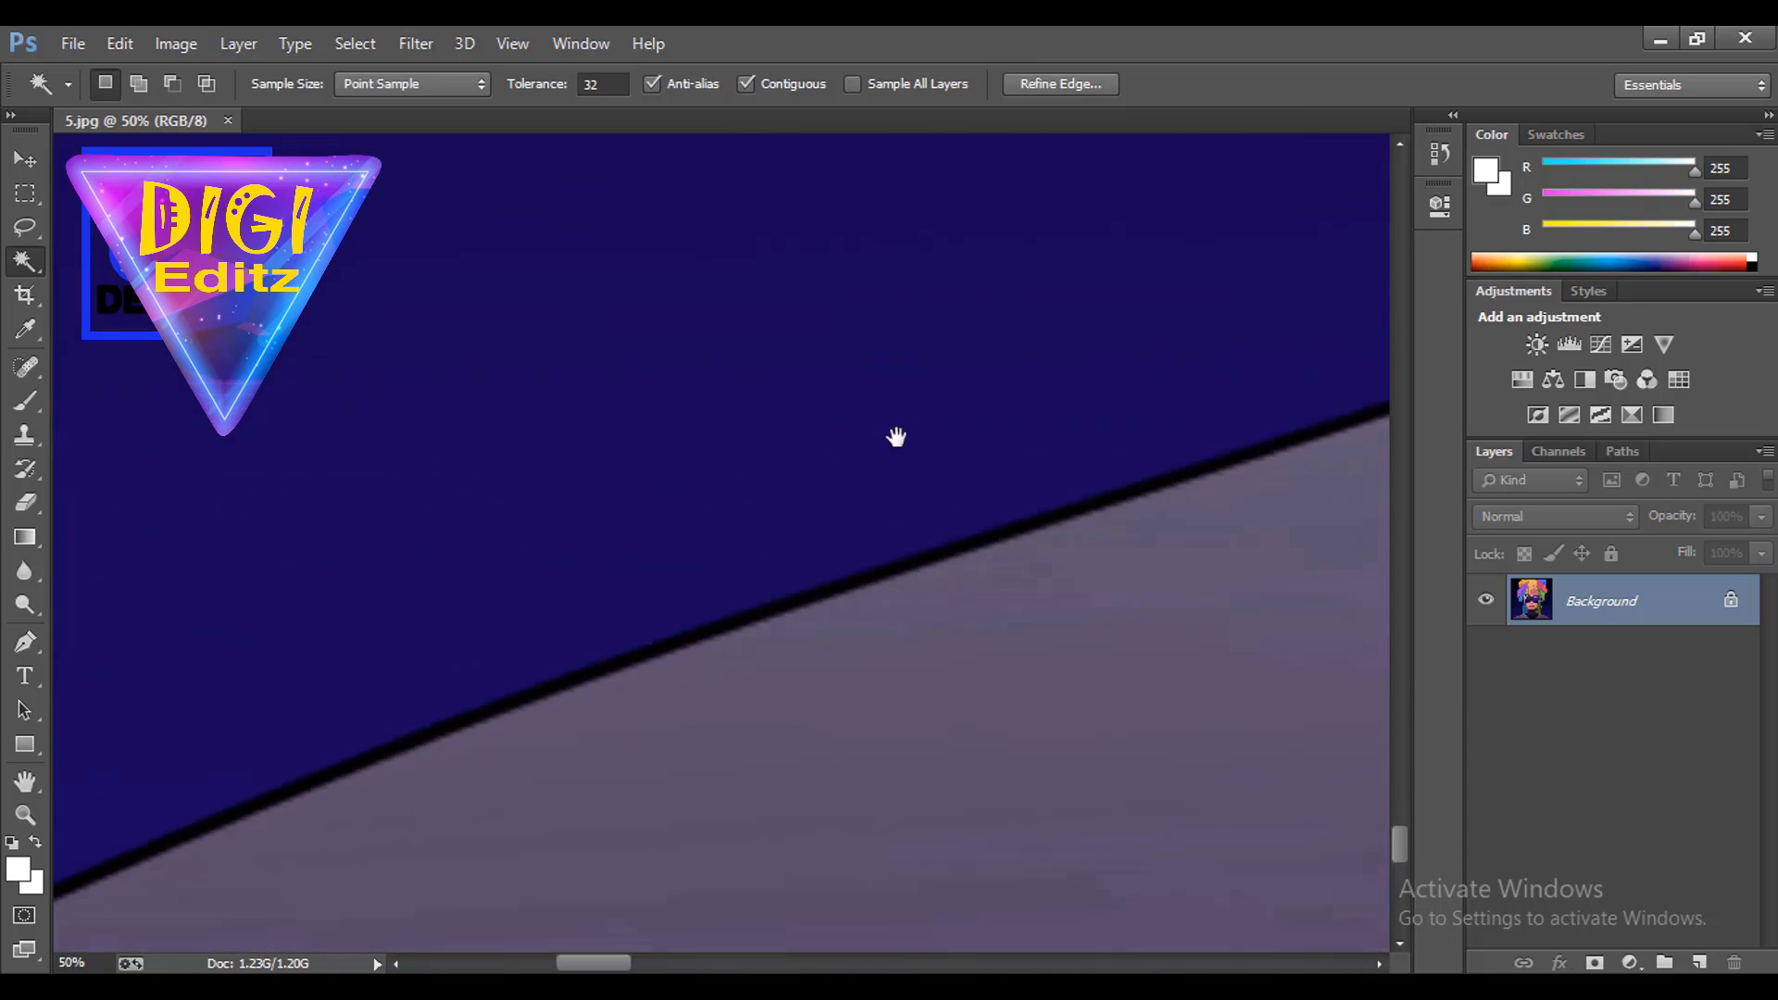
pyautogui.moveTo(445, 778); pyautogui.dragTo(1091, 512)
pyautogui.moveTo(642, 702); pyautogui.dragTo(683, 298)
pyautogui.moveTo(662, 522); pyautogui.dragTo(445, 805)
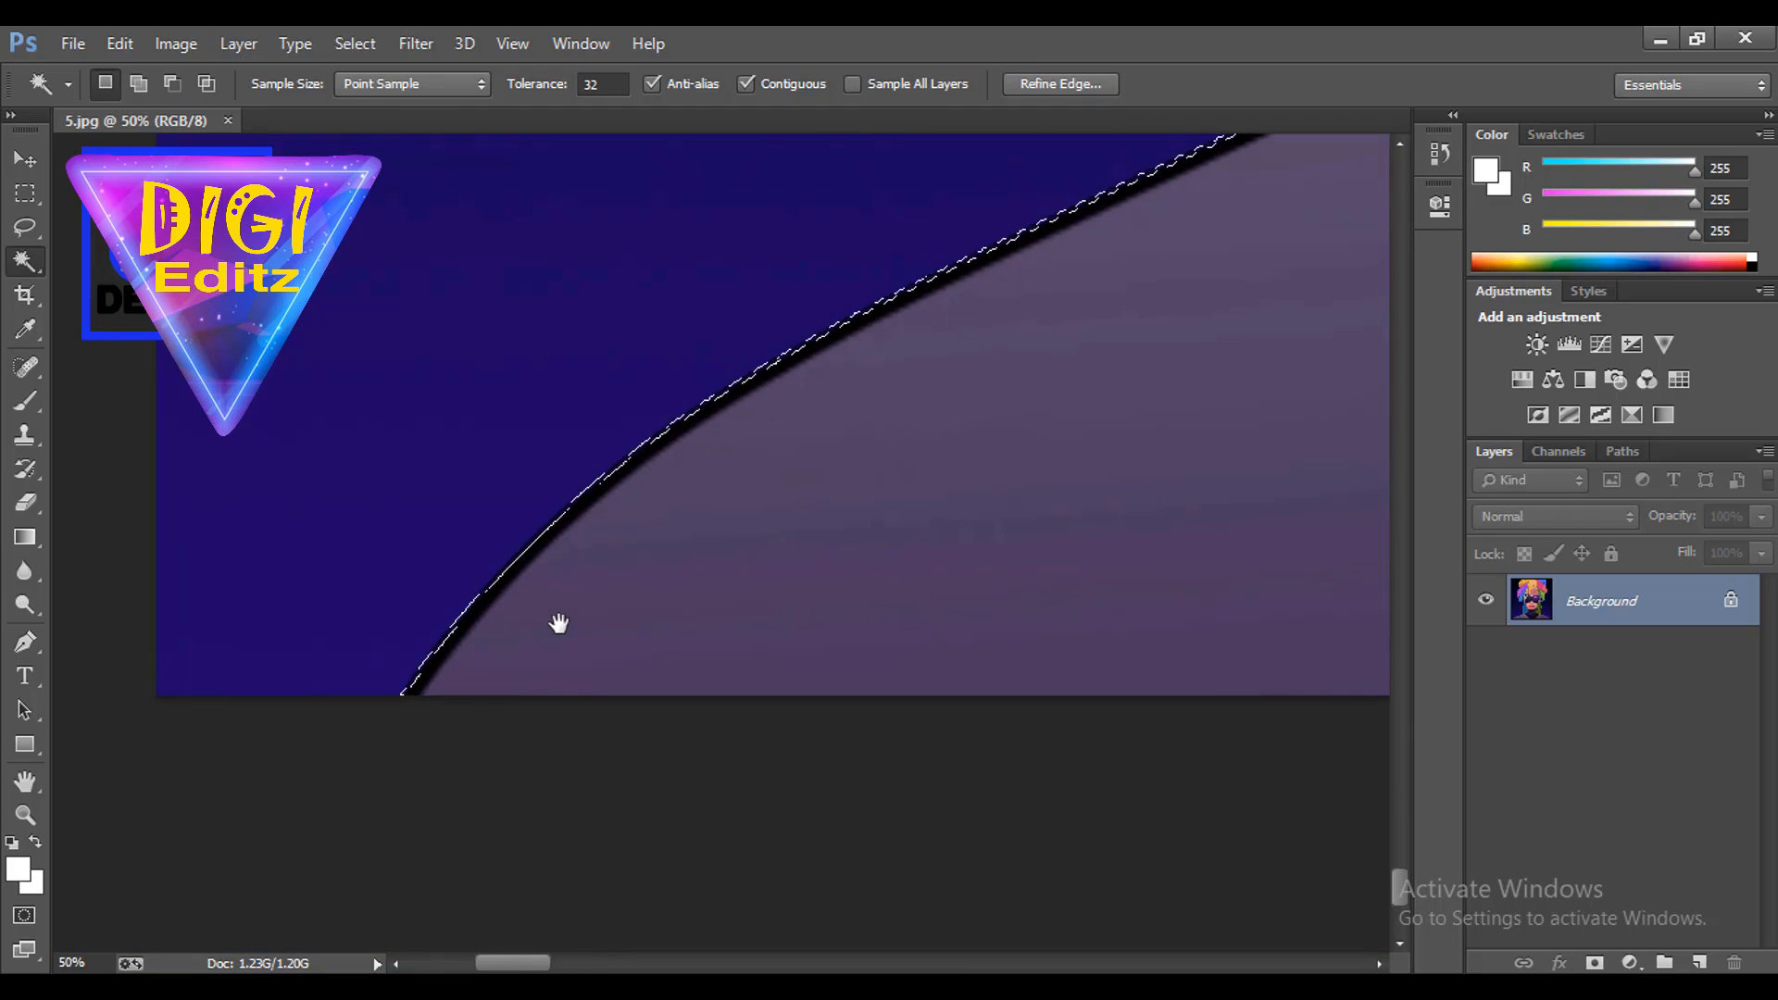
pyautogui.click(25, 194)
pyautogui.hotkey('ctrl', 'd')
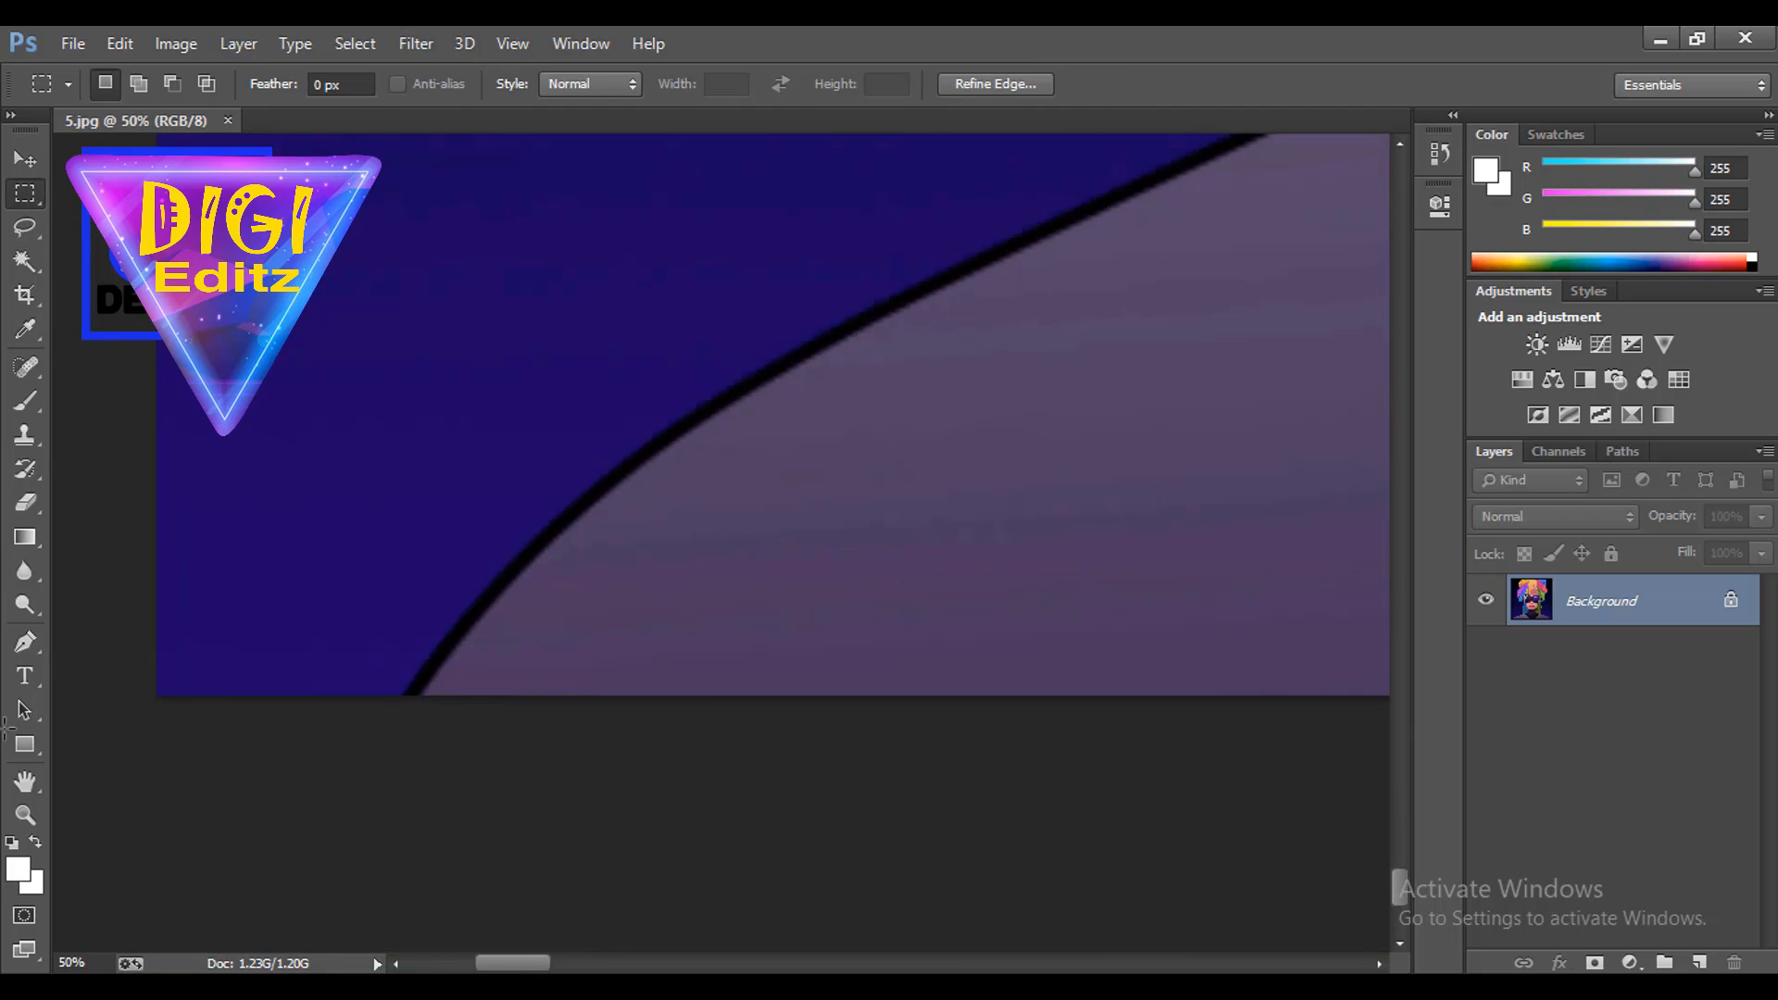
# Start a Pen tool path where the shoulder outline meets the image's bottom edge and trace the lower shoulder curve with curved anchors.
pyautogui.click(25, 640)
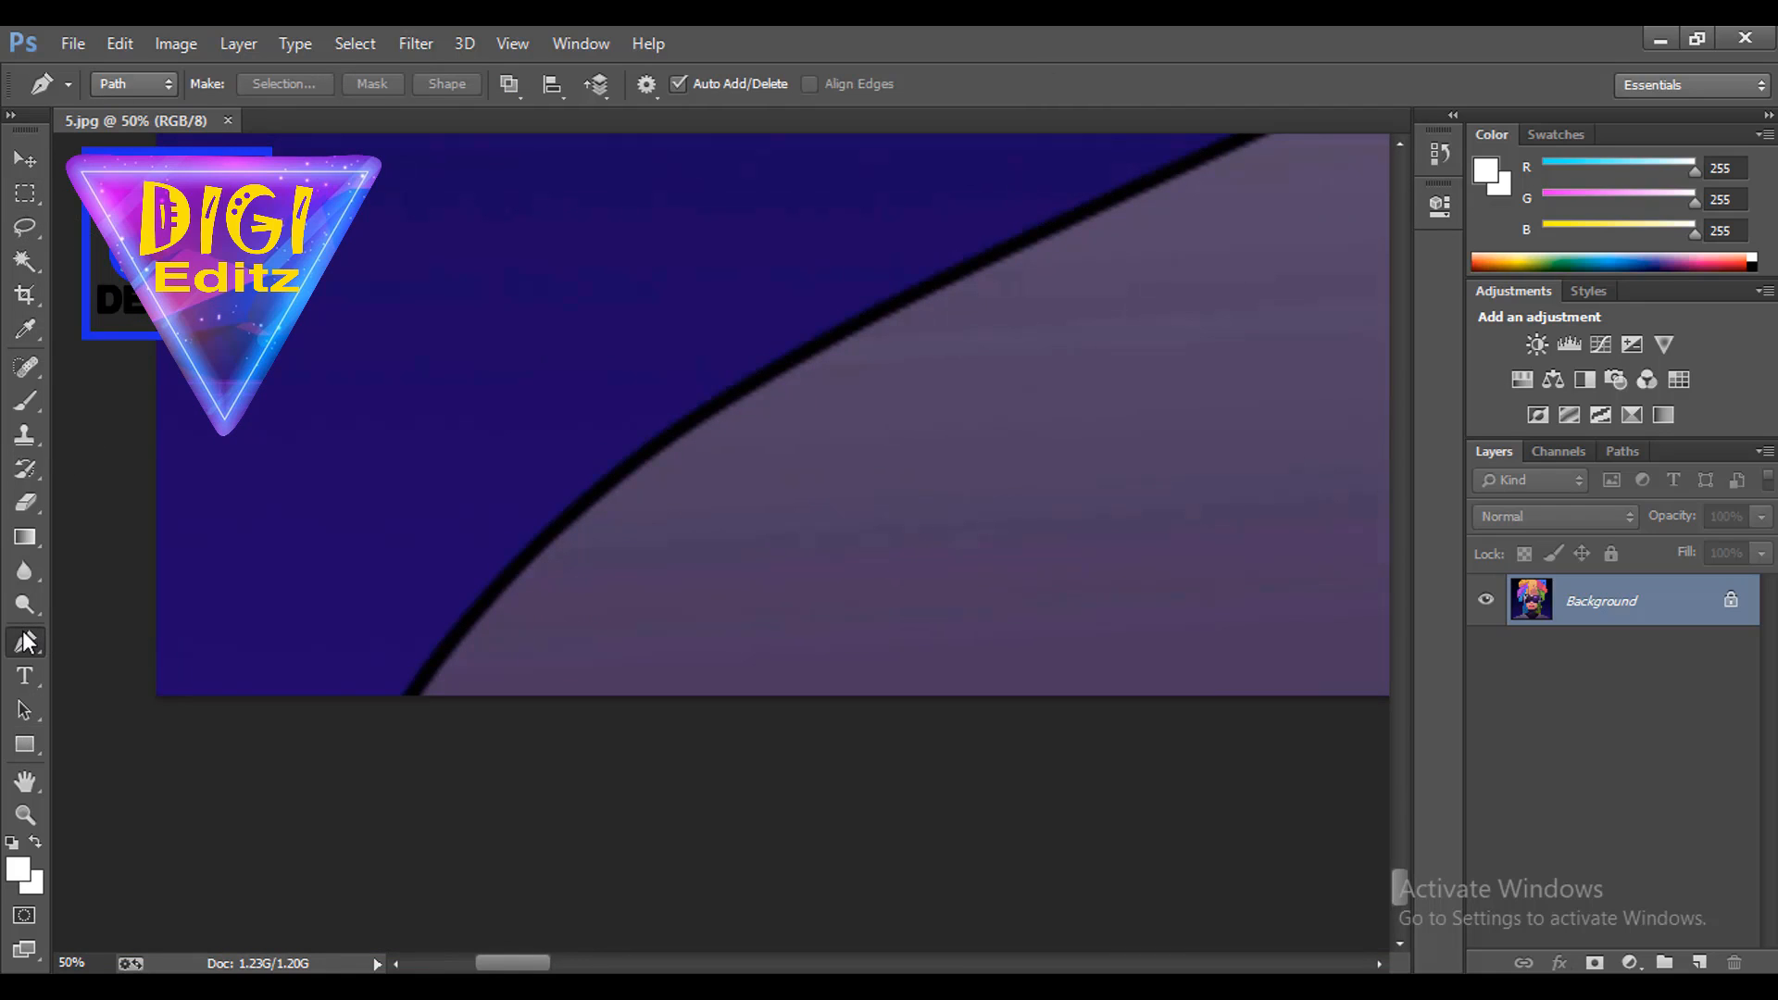
pyautogui.hotkey('ctrl', '+')
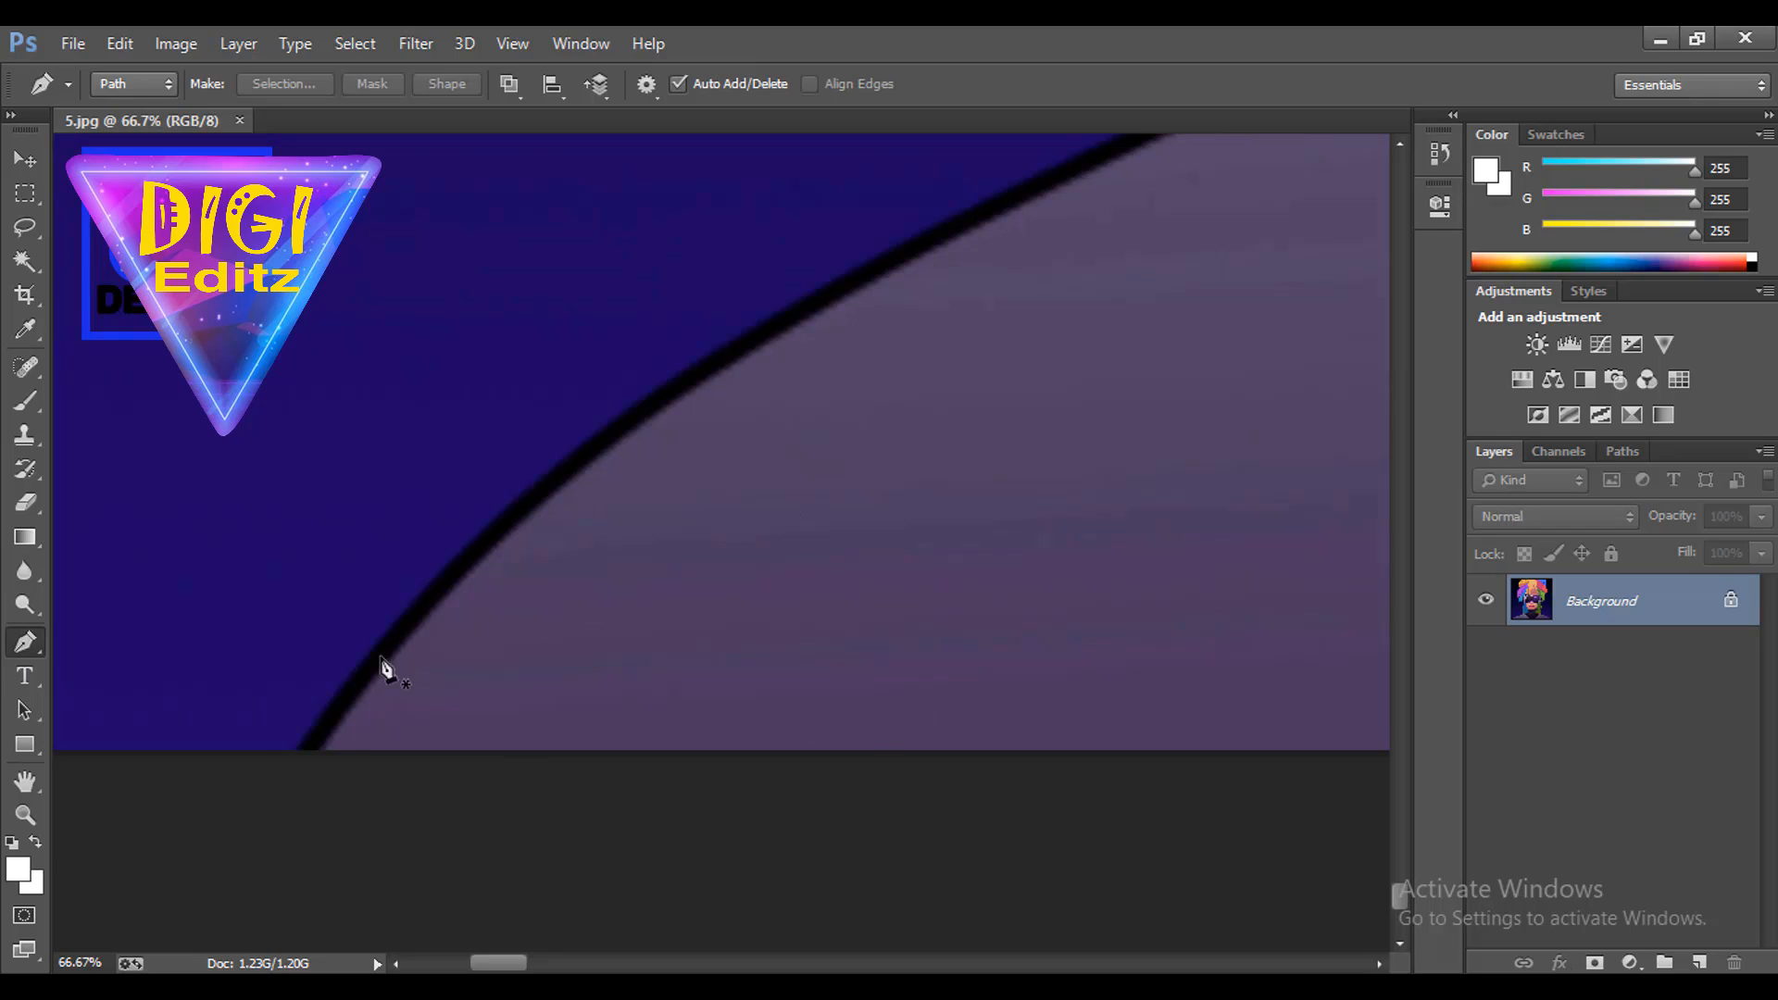
pyautogui.click(302, 755)
pyautogui.moveTo(545, 484); pyautogui.dragTo(665, 400)
pyautogui.hotkey('ctrl', 'z')
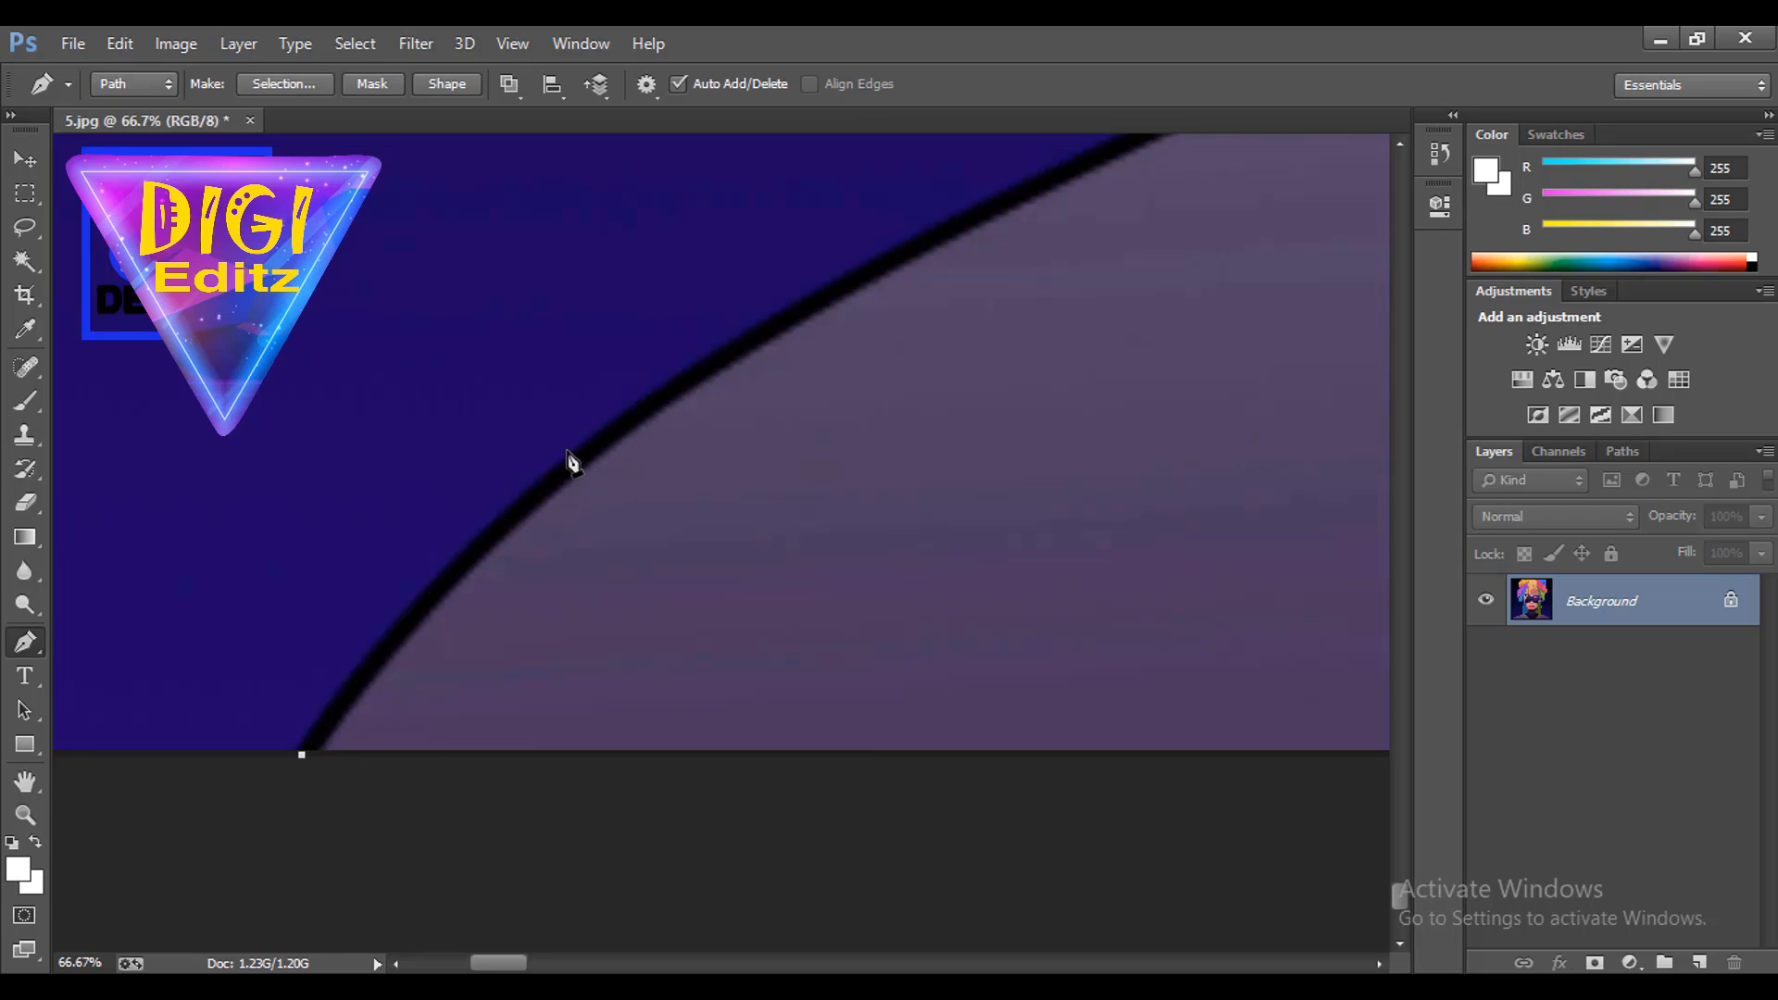
pyautogui.moveTo(563, 463); pyautogui.dragTo(369, 660)
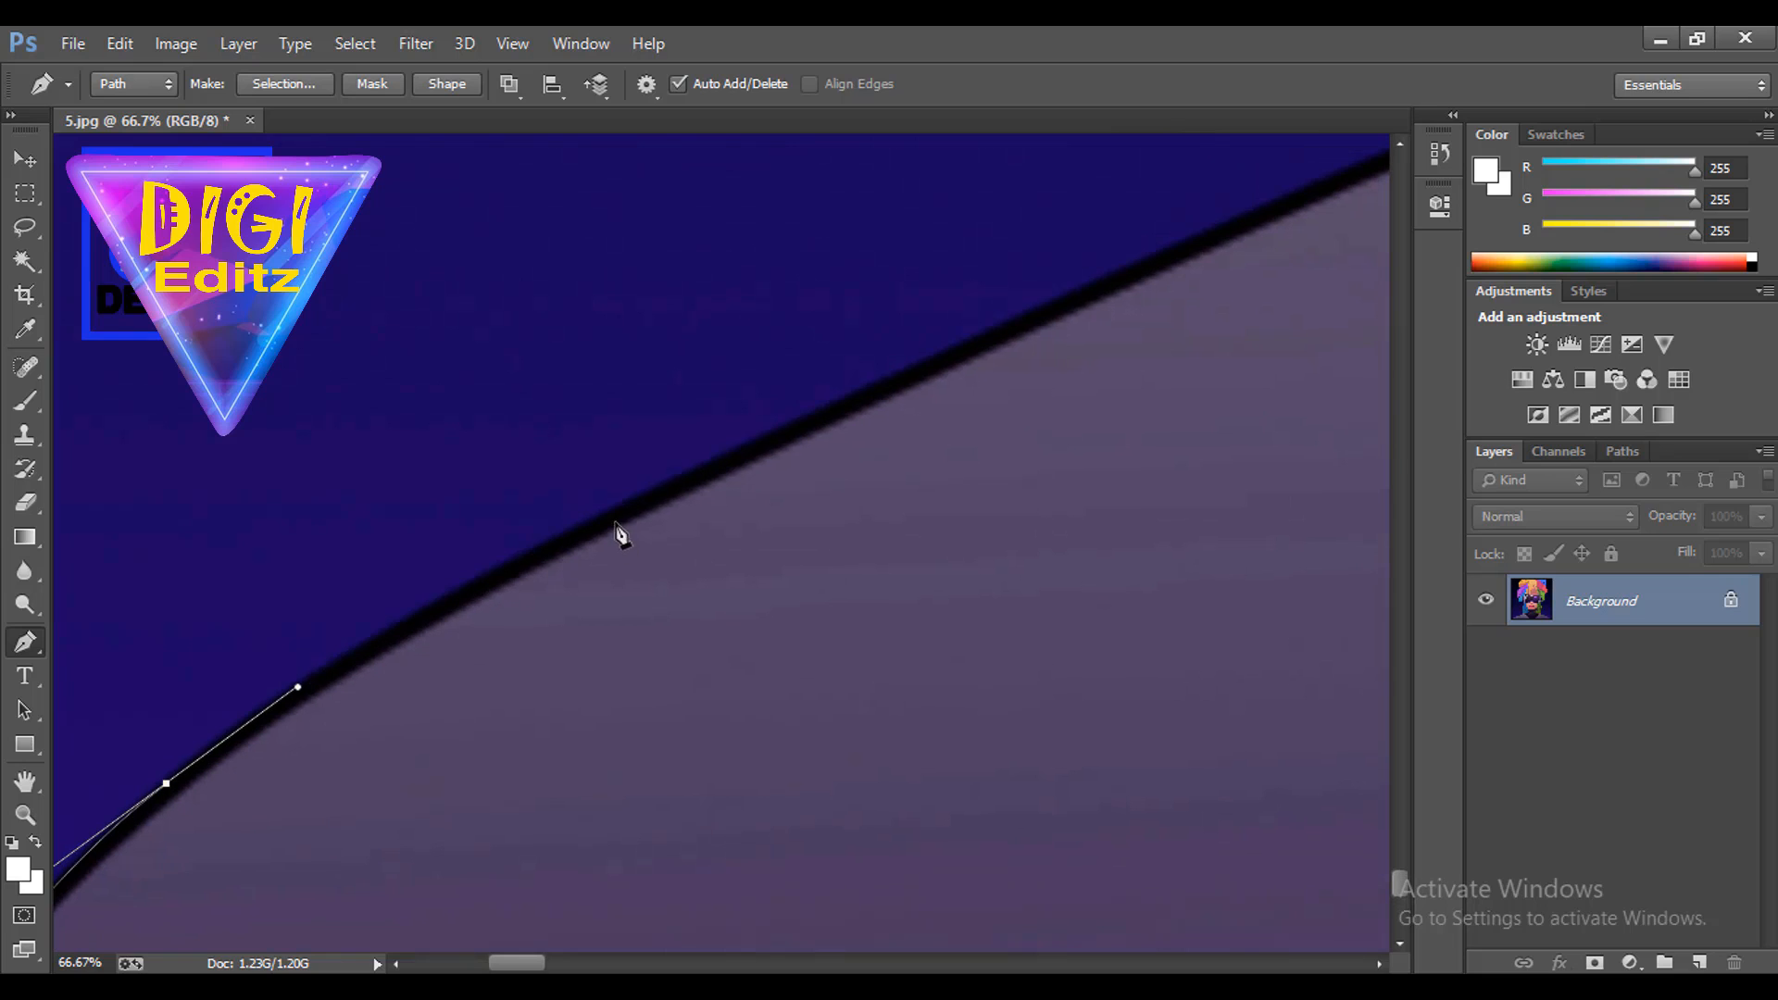
pyautogui.moveTo(623, 512); pyautogui.dragTo(535, 635)
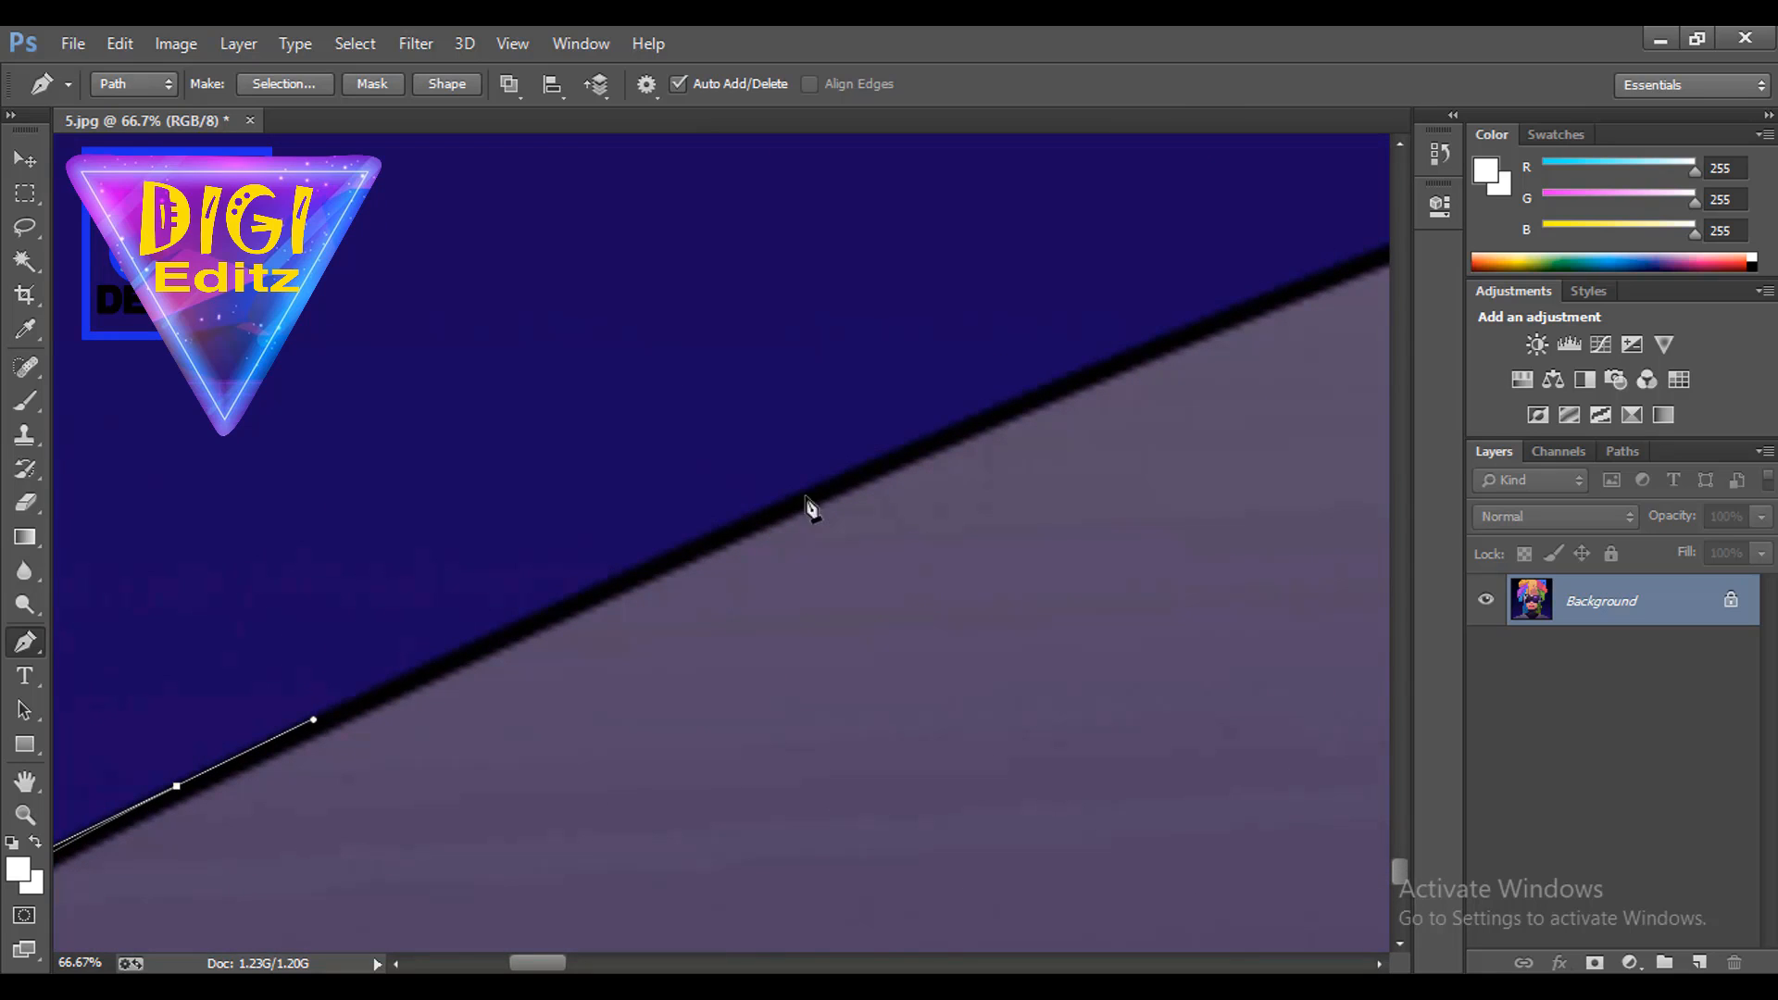
pyautogui.moveTo(766, 512); pyautogui.dragTo(397, 703)
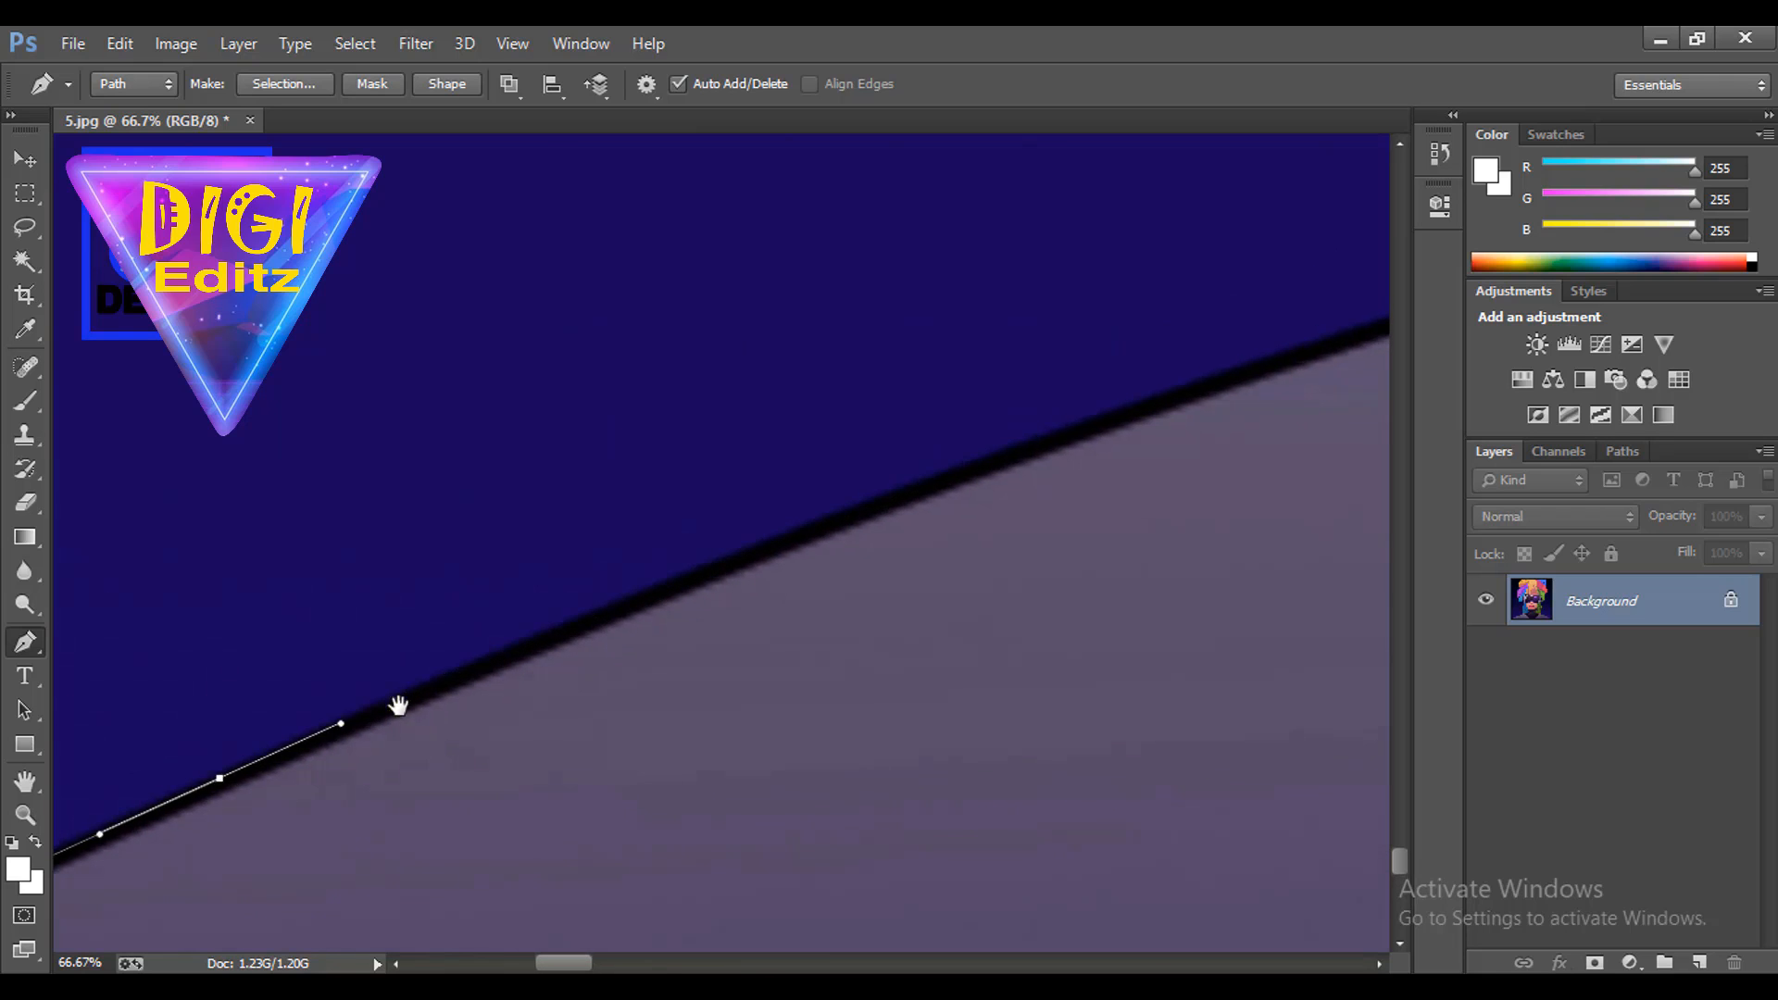
# Continue the path along the upper shoulder outline to the notch where the shoulder meets the blue hair.
pyautogui.moveTo(865, 503); pyautogui.dragTo(1040, 436)
pyautogui.moveTo(922, 504); pyautogui.dragTo(587, 643)
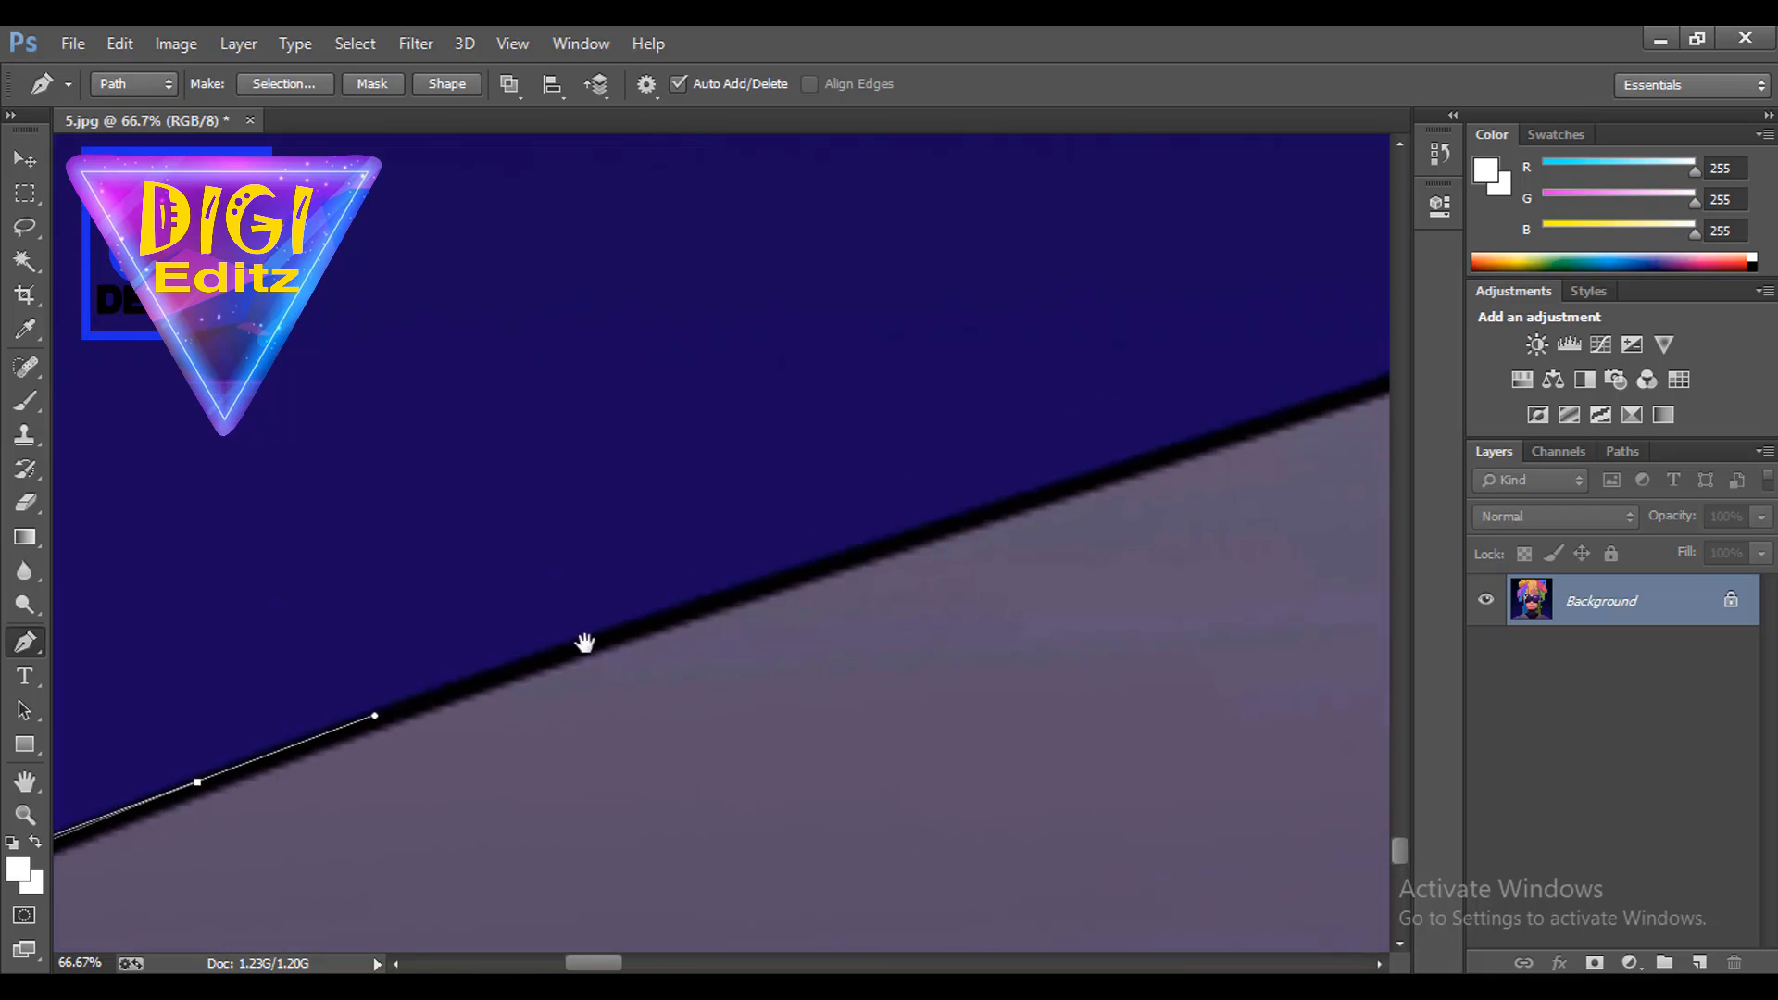
pyautogui.moveTo(837, 557); pyautogui.dragTo(351, 769)
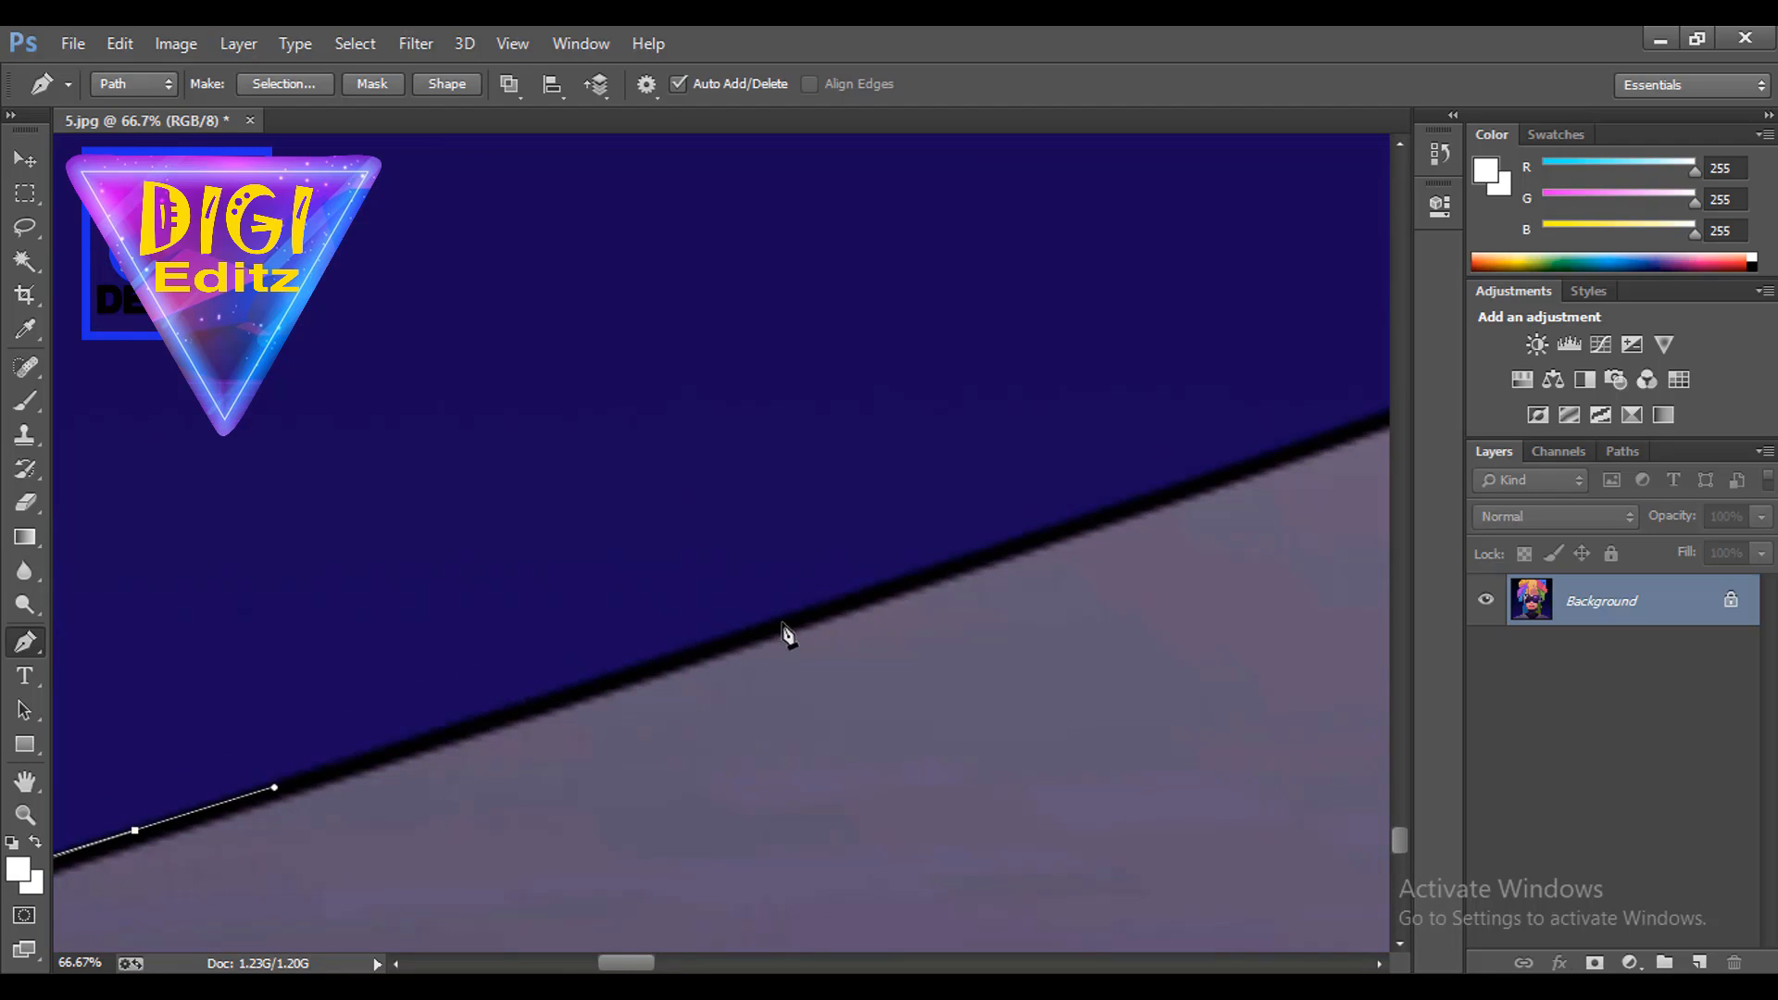
pyautogui.moveTo(646, 663); pyautogui.dragTo(365, 831)
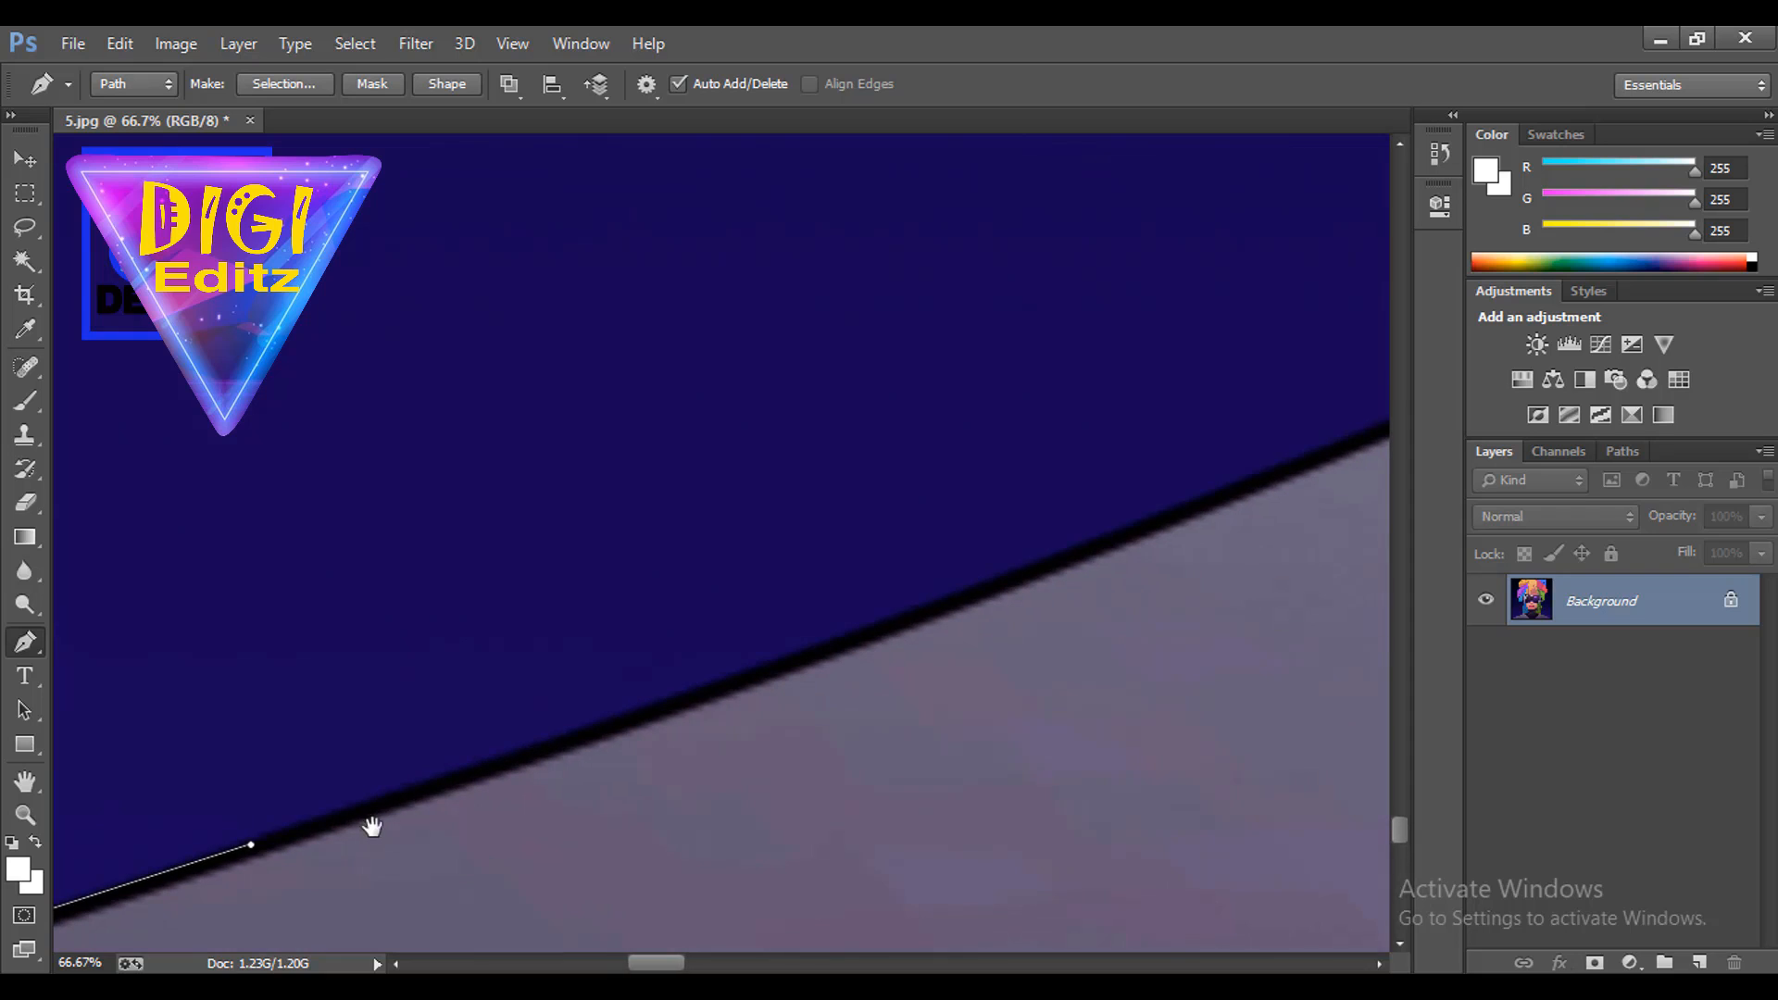
pyautogui.click(587, 731)
pyautogui.click(732, 683)
pyautogui.click(865, 636)
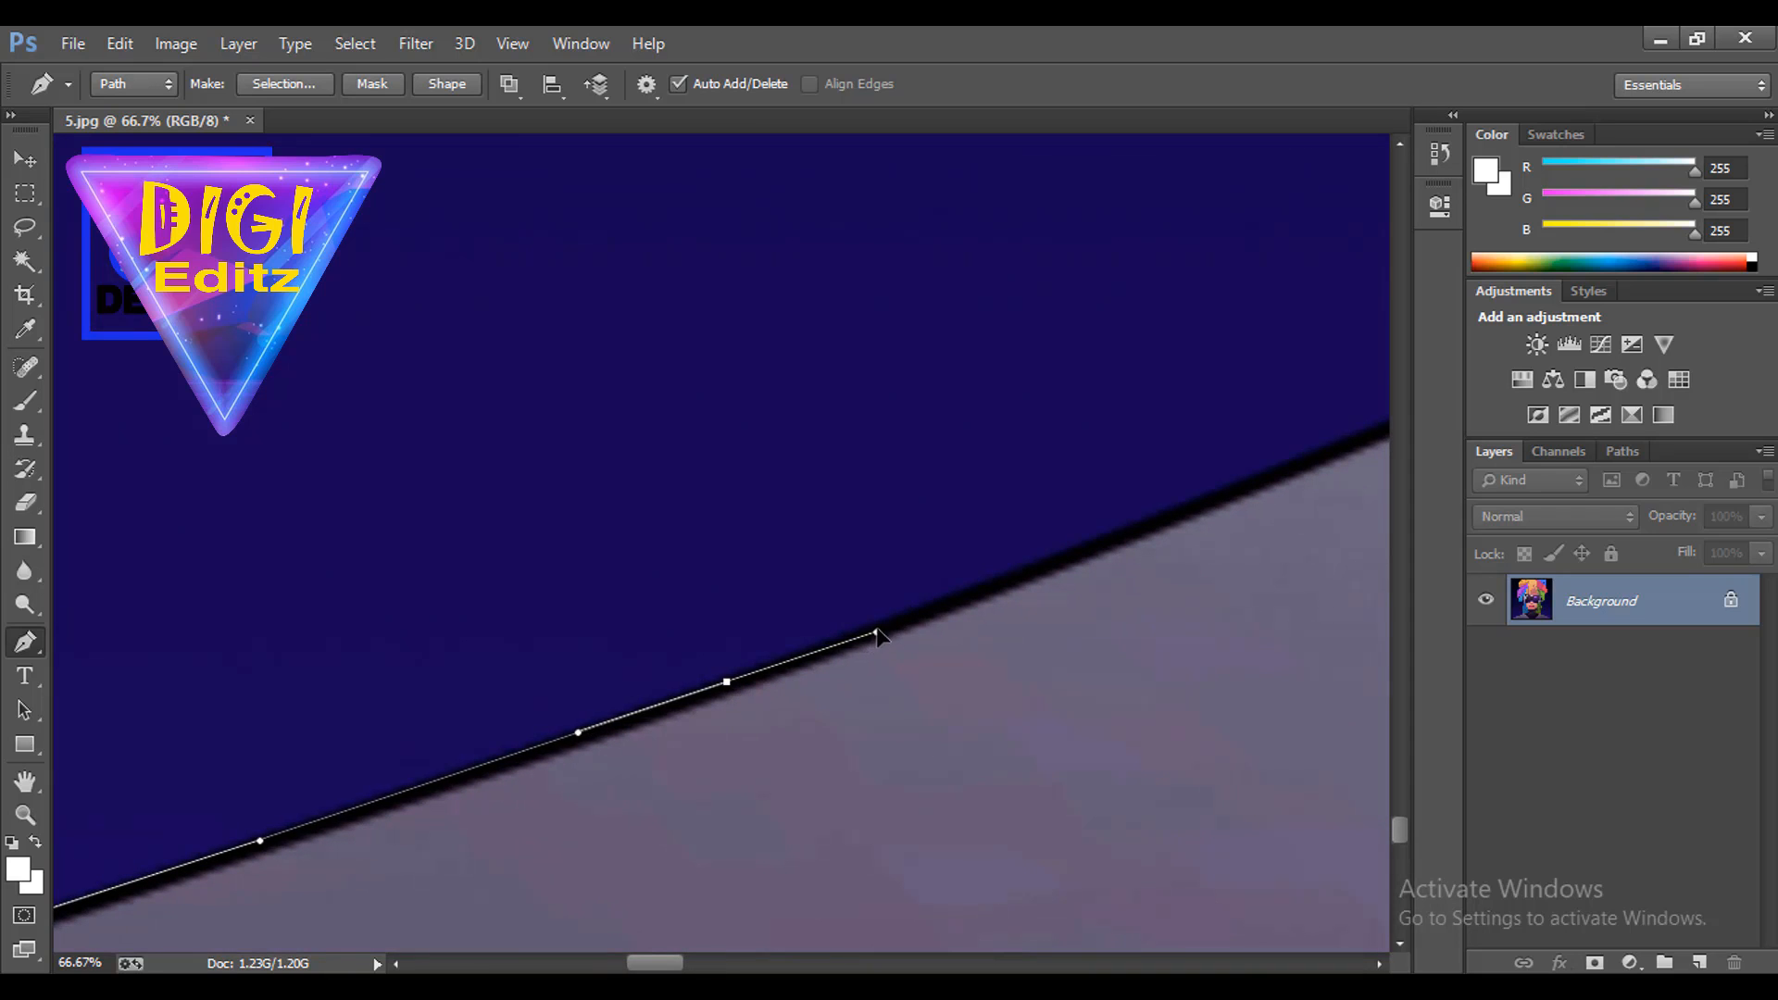
pyautogui.click(957, 588)
pyautogui.moveTo(1034, 548); pyautogui.dragTo(430, 835)
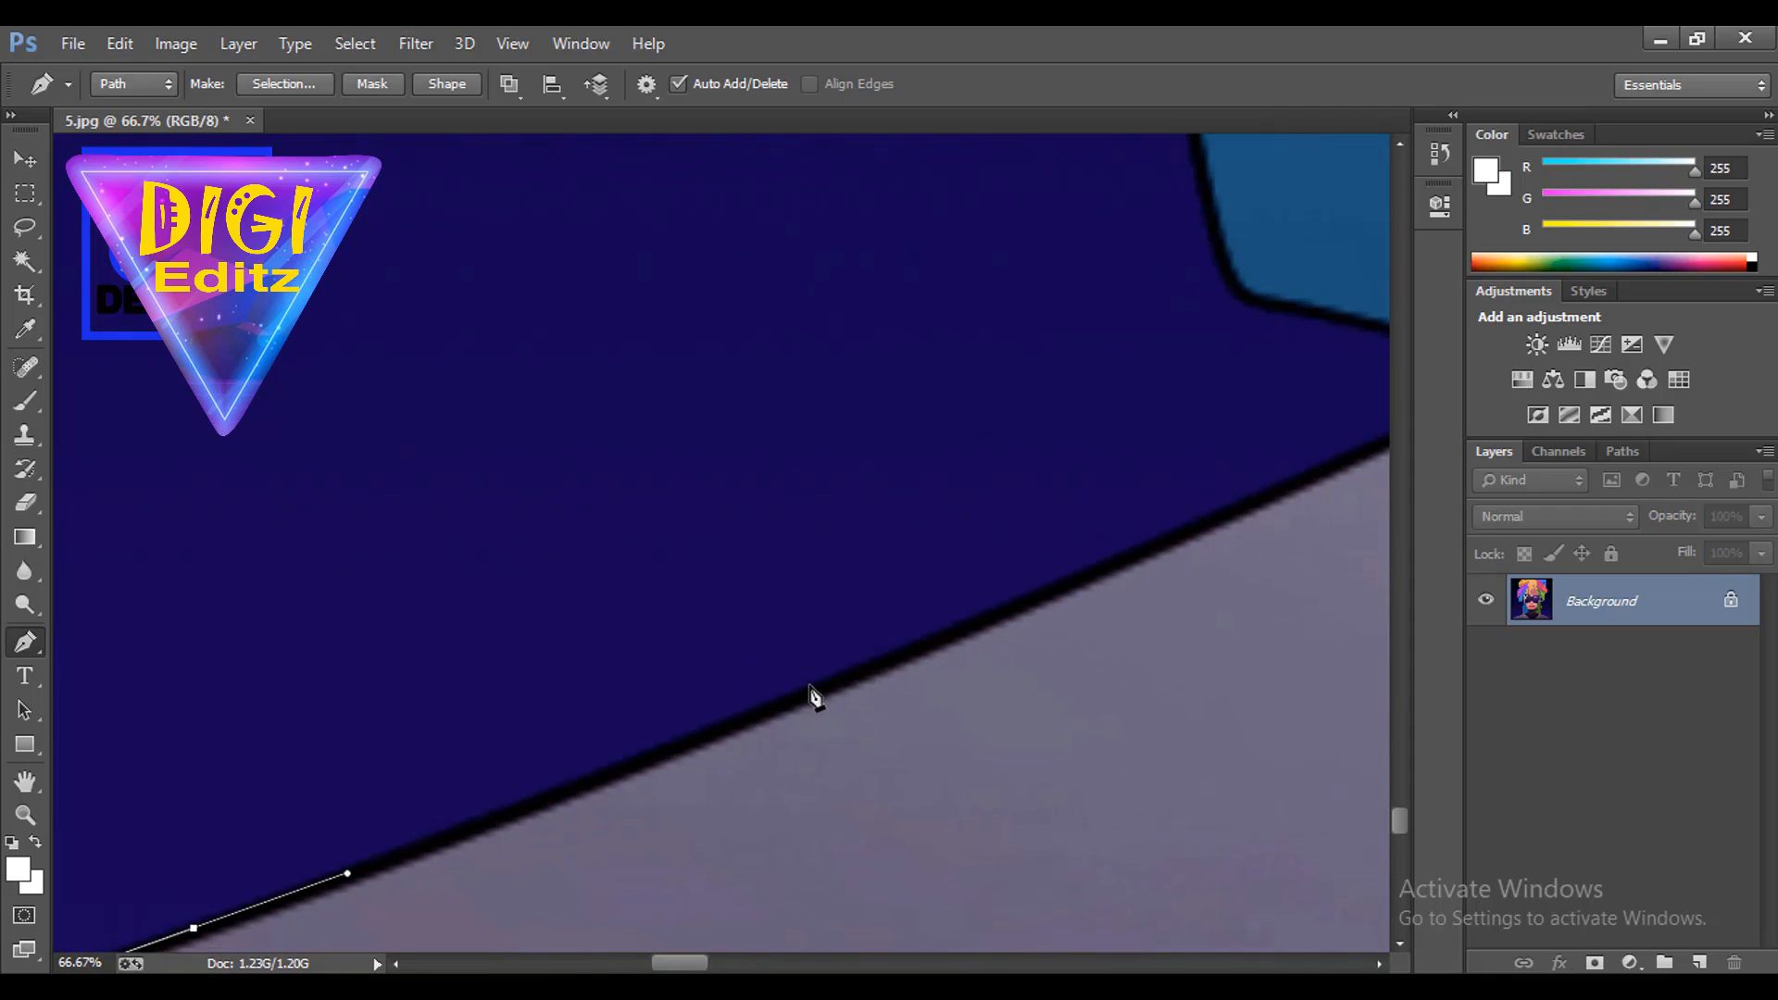
pyautogui.moveTo(821, 687); pyautogui.dragTo(547, 773)
pyautogui.moveTo(858, 620); pyautogui.dragTo(1010, 564)
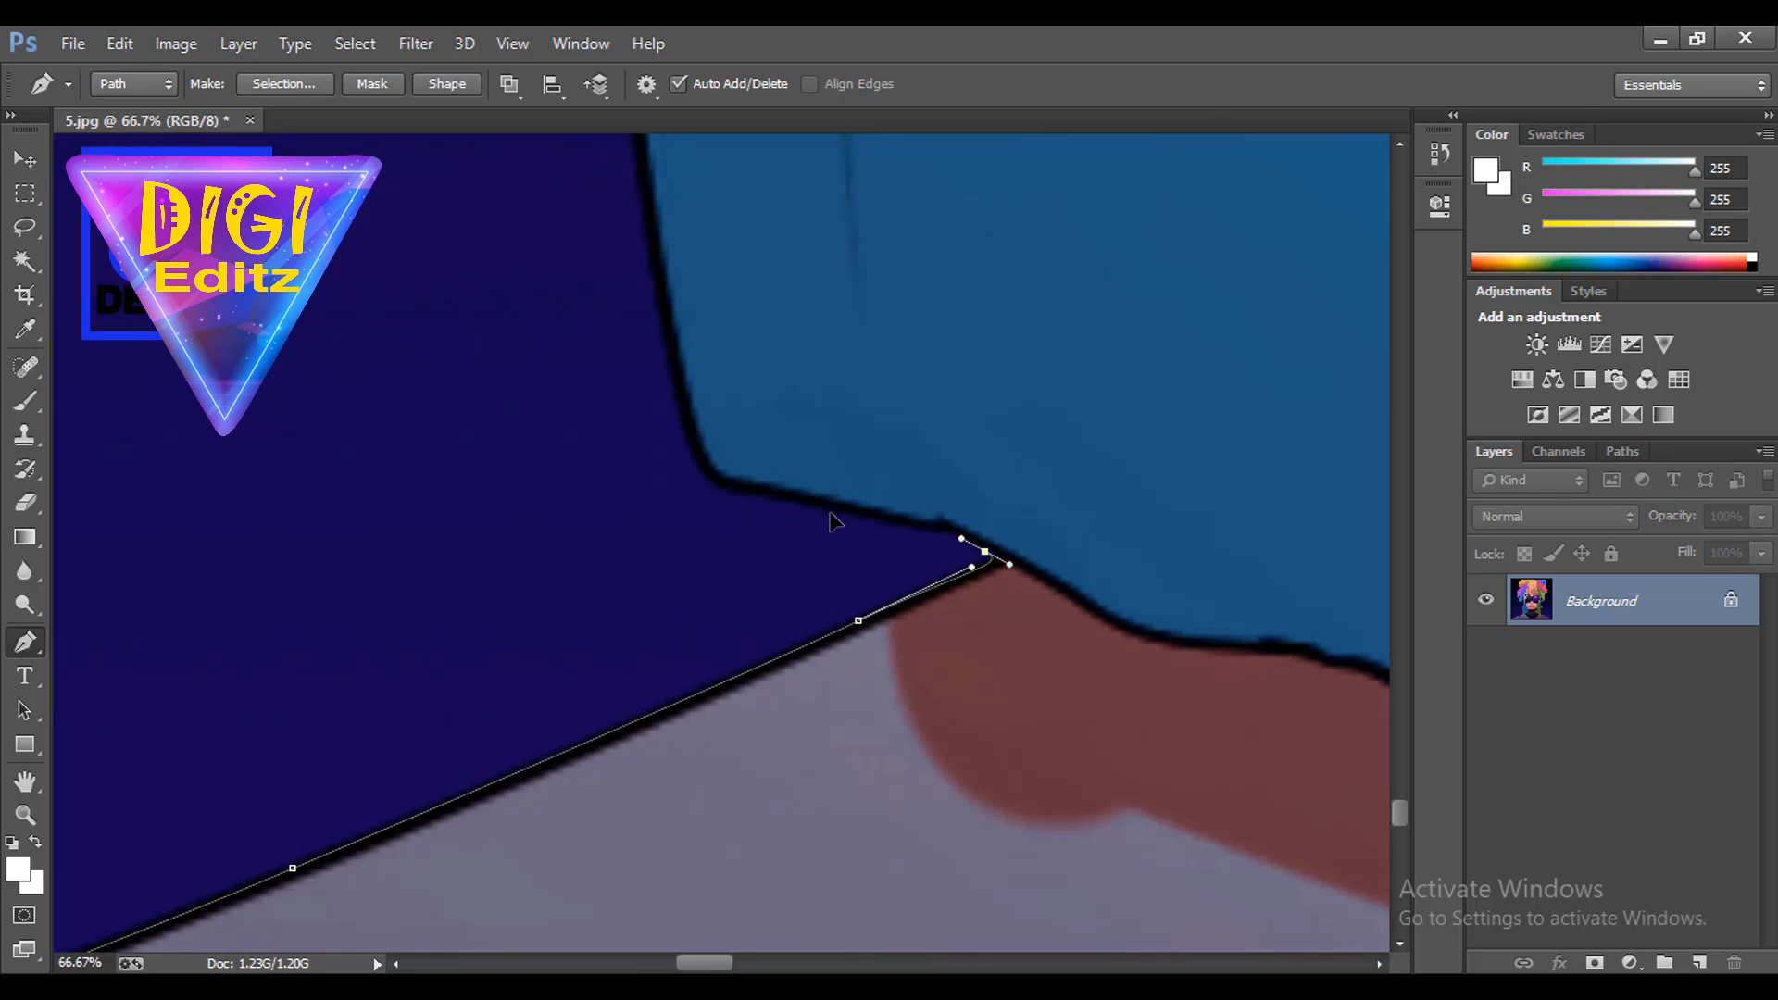
# Continue the path from the shoulder notch around the blue hair's lower corner and up the lower part of its outer edge.
pyautogui.moveTo(861, 516); pyautogui.dragTo(794, 502)
pyautogui.moveTo(699, 465); pyautogui.dragTo(689, 432)
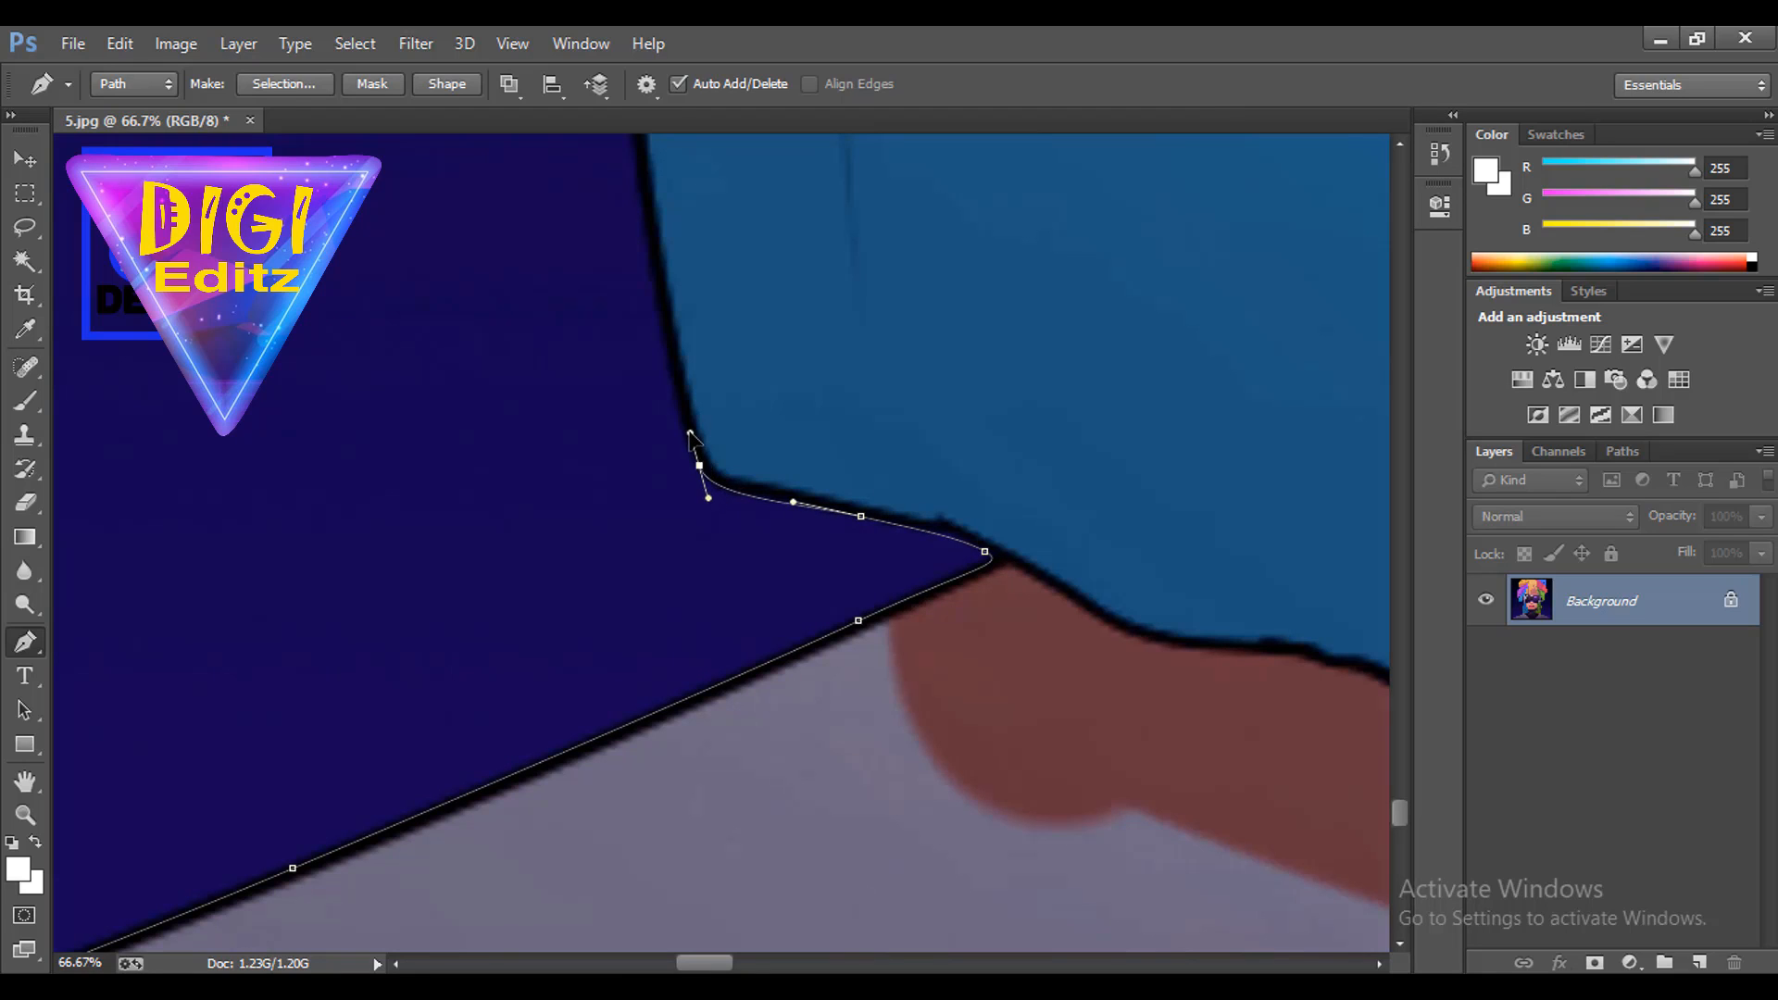
pyautogui.moveTo(708, 334); pyautogui.dragTo(805, 683)
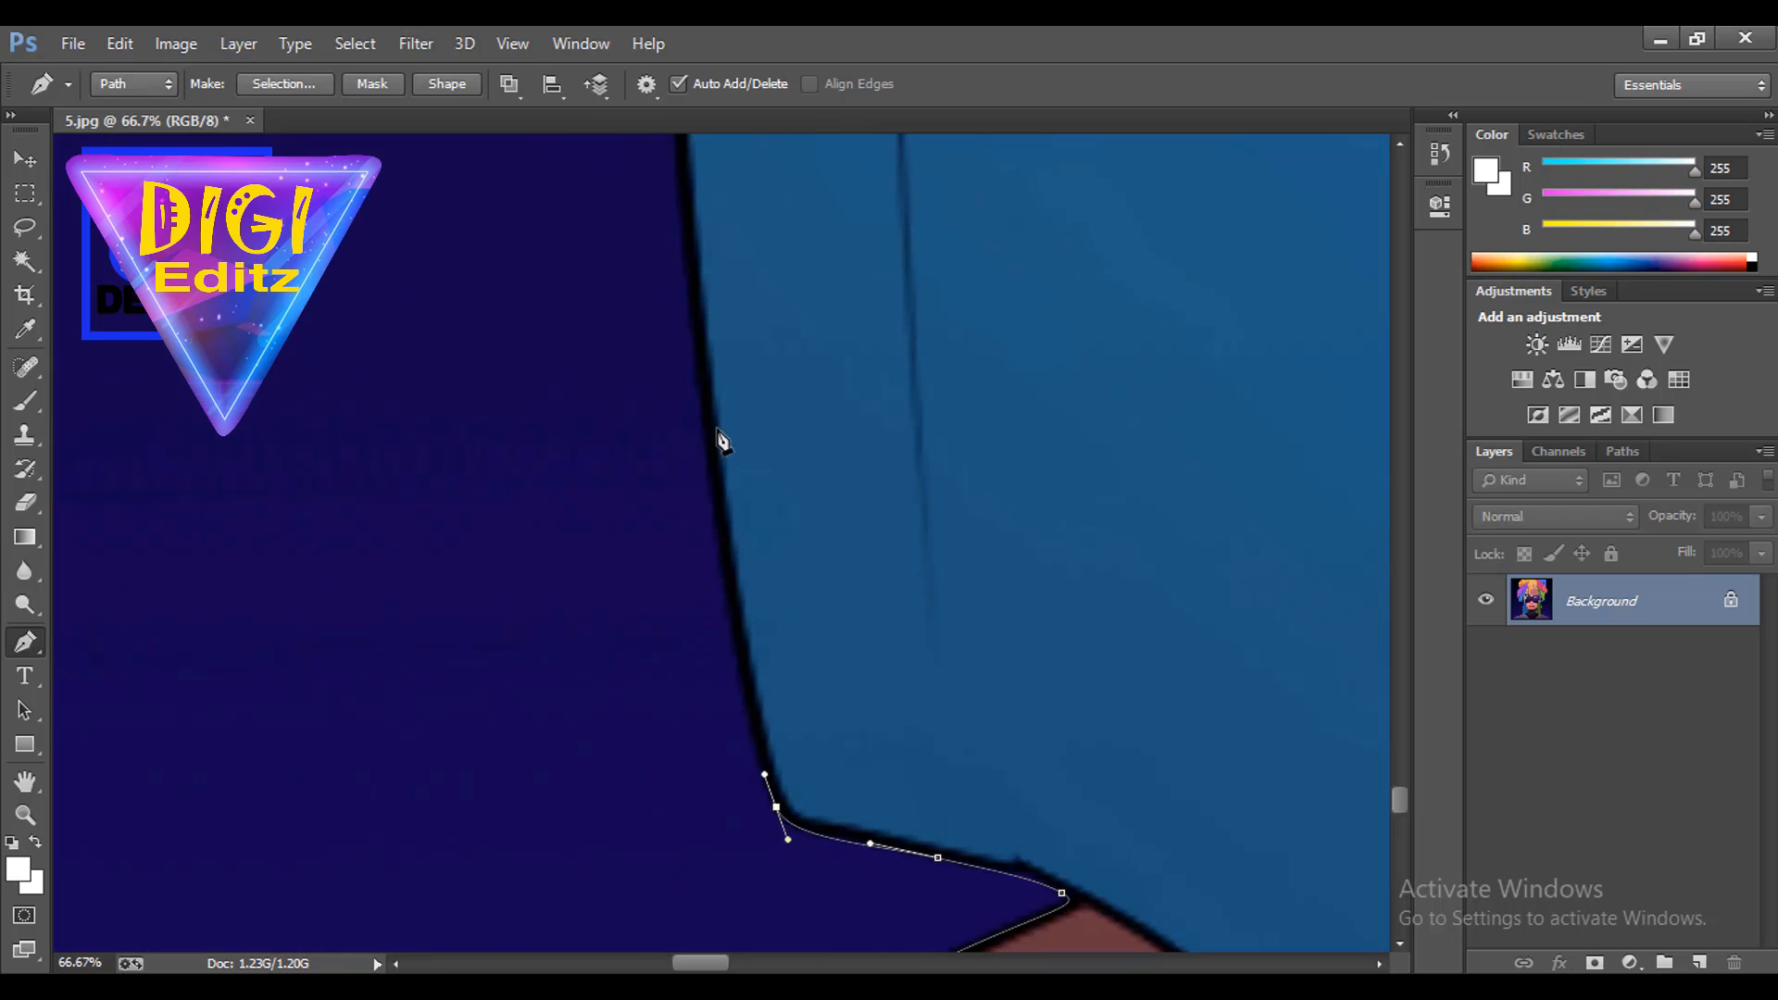
pyautogui.moveTo(702, 413); pyautogui.dragTo(784, 734)
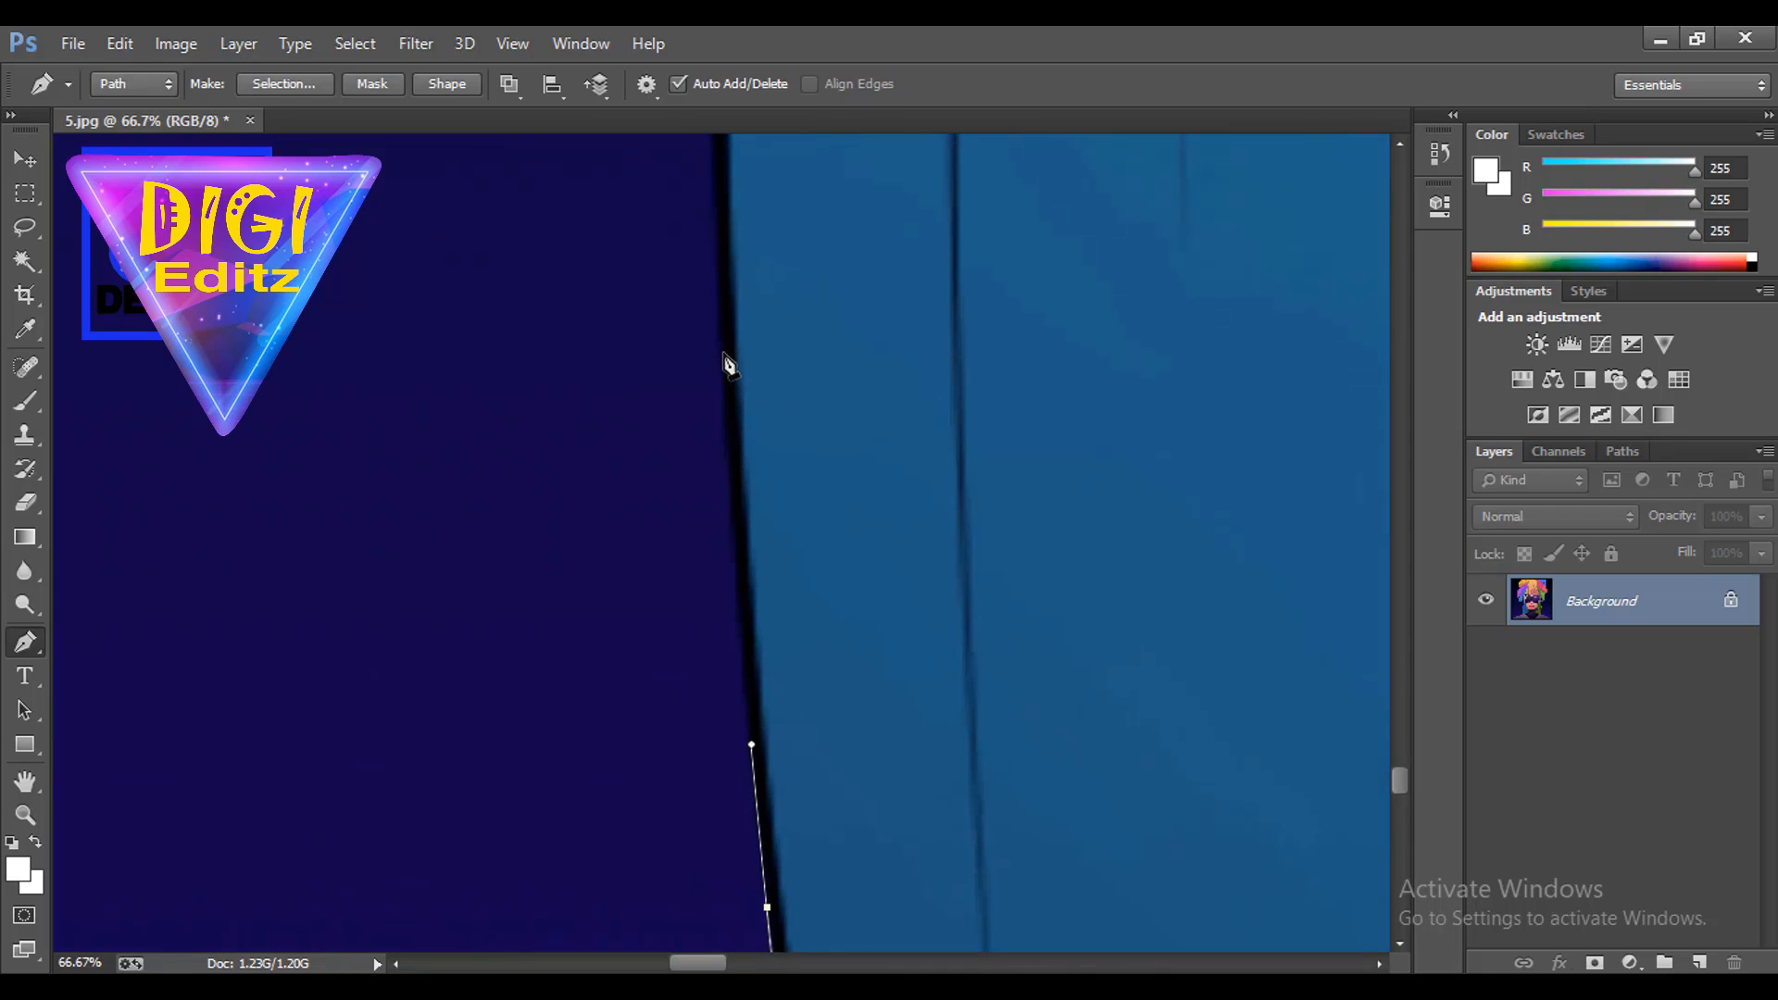
pyautogui.moveTo(721, 341); pyautogui.dragTo(867, 806)
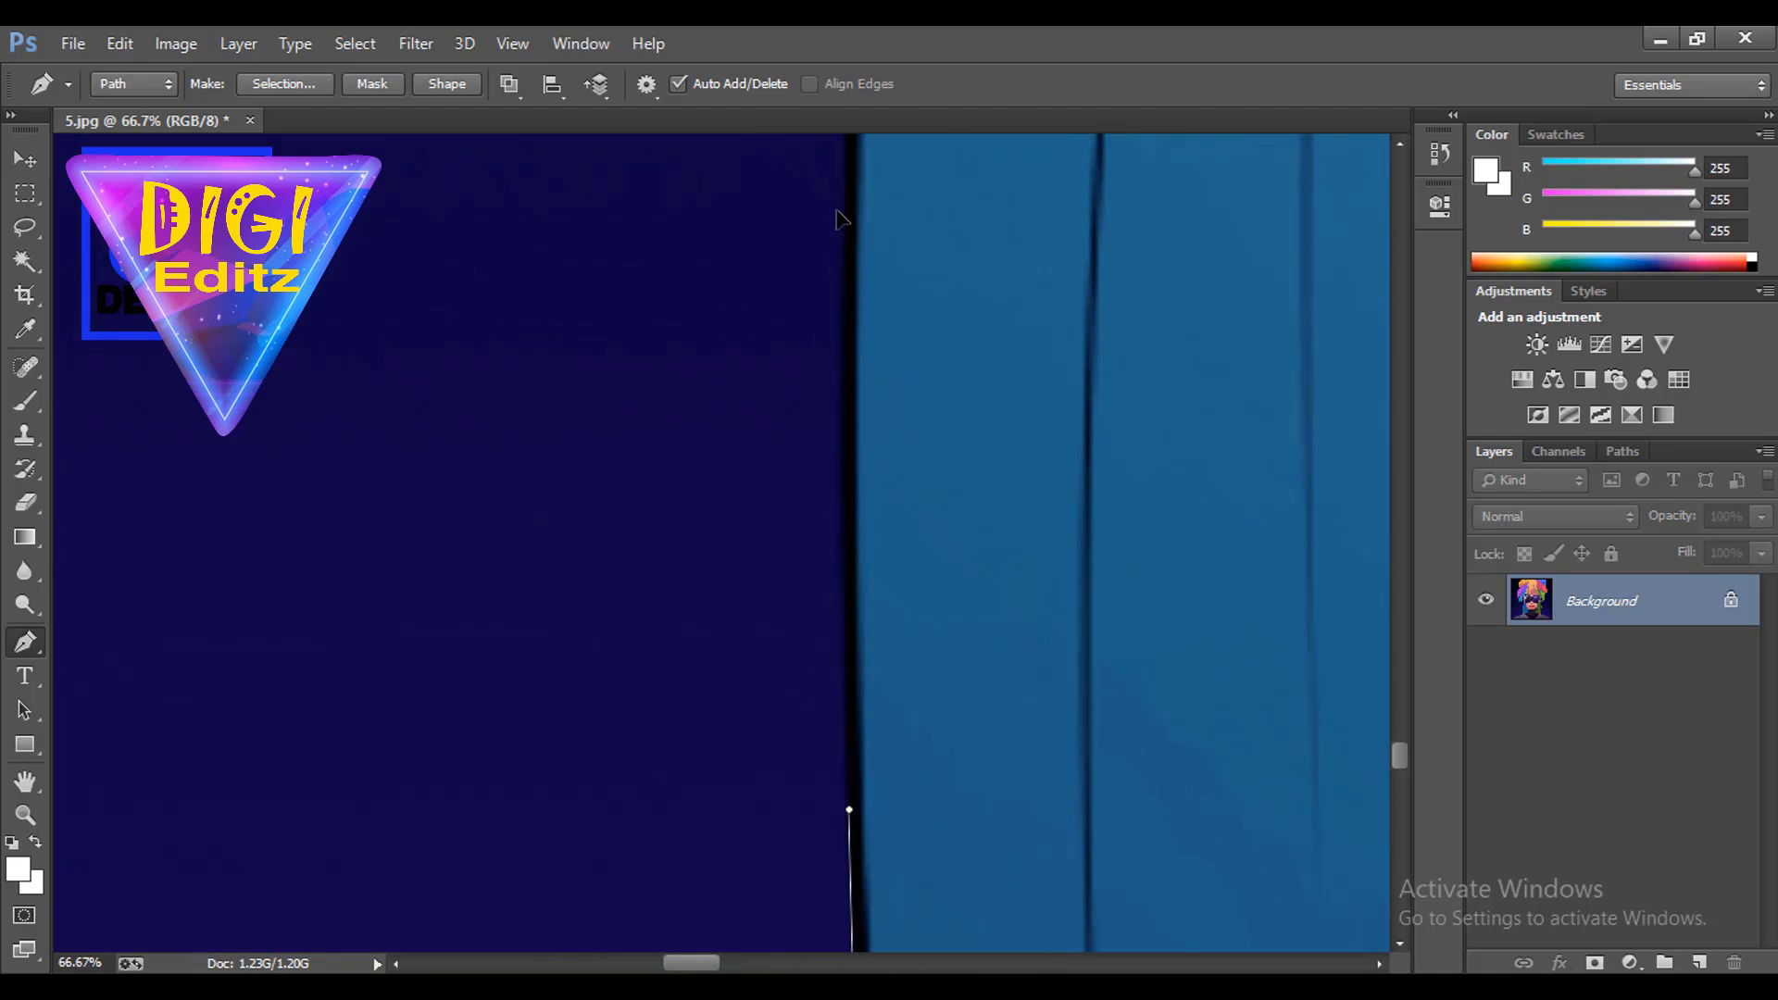
# Extend the path with curved anchors up the middle stretch of the blue hair's long, nearly vertical outline.
pyautogui.moveTo(843, 362); pyautogui.dragTo(883, 774)
pyautogui.moveTo(878, 318); pyautogui.dragTo(797, 783)
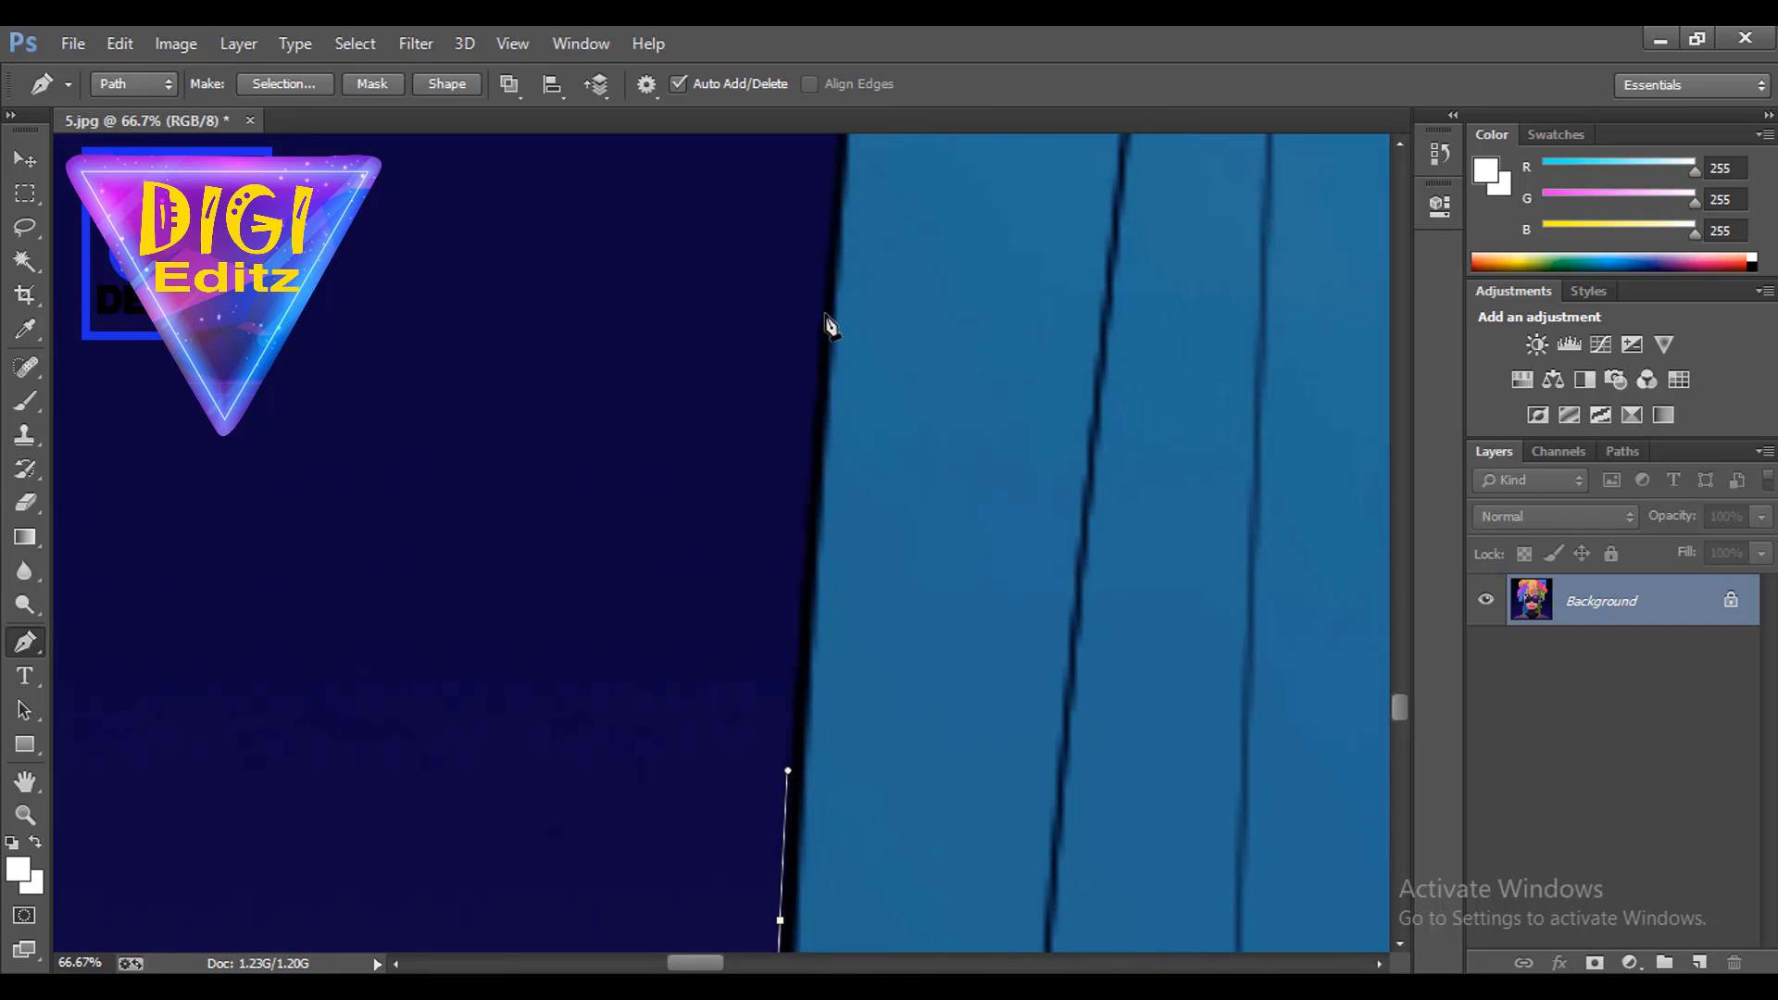
pyautogui.moveTo(825, 313); pyautogui.dragTo(866, 704)
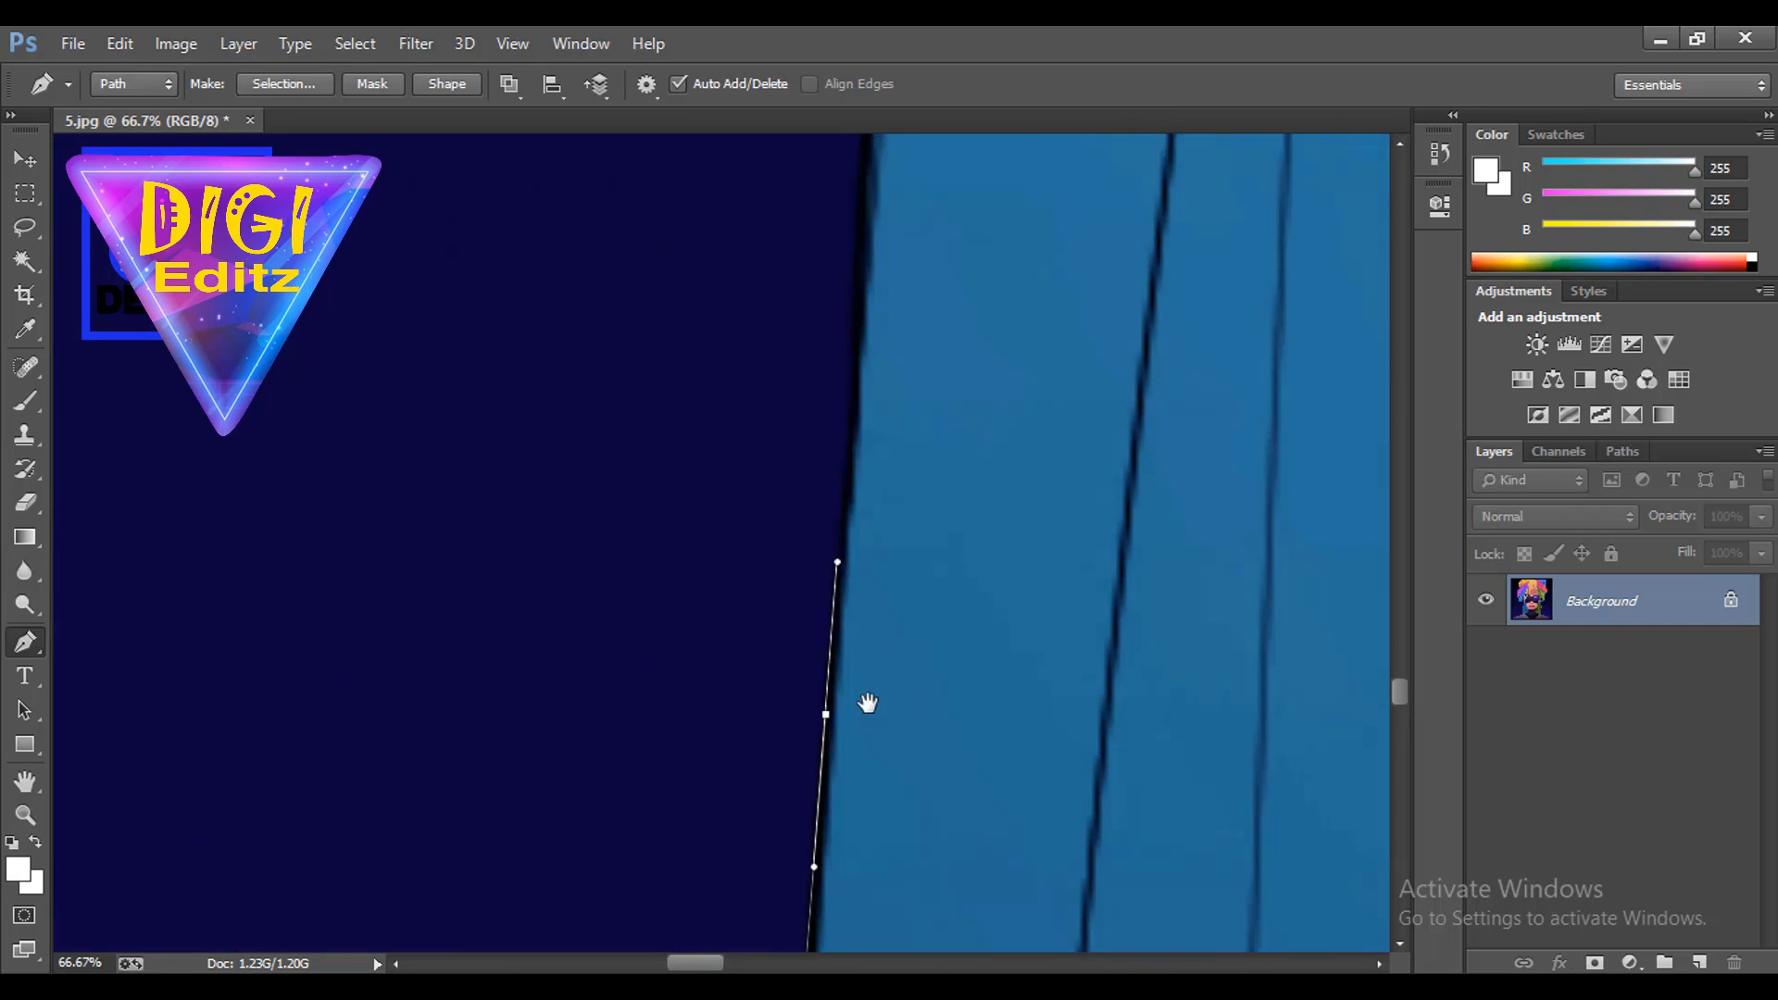
pyautogui.moveTo(838, 387); pyautogui.dragTo(793, 723)
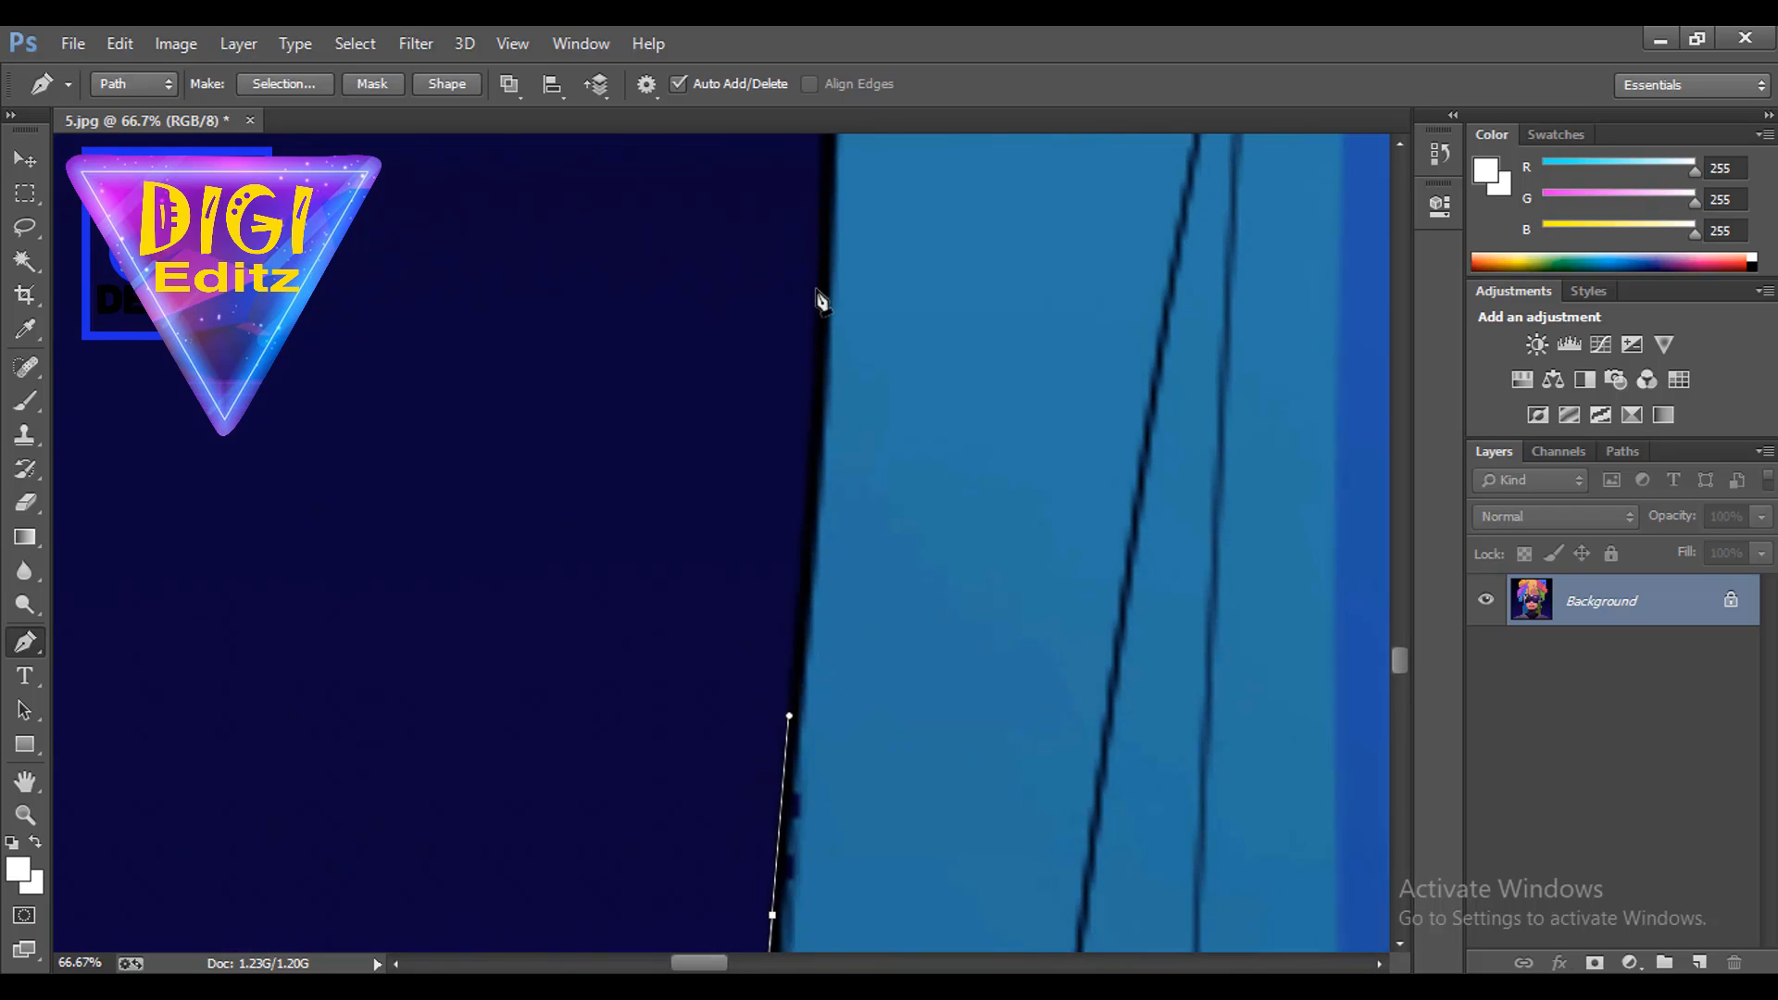
pyautogui.moveTo(821, 317); pyautogui.dragTo(946, 666)
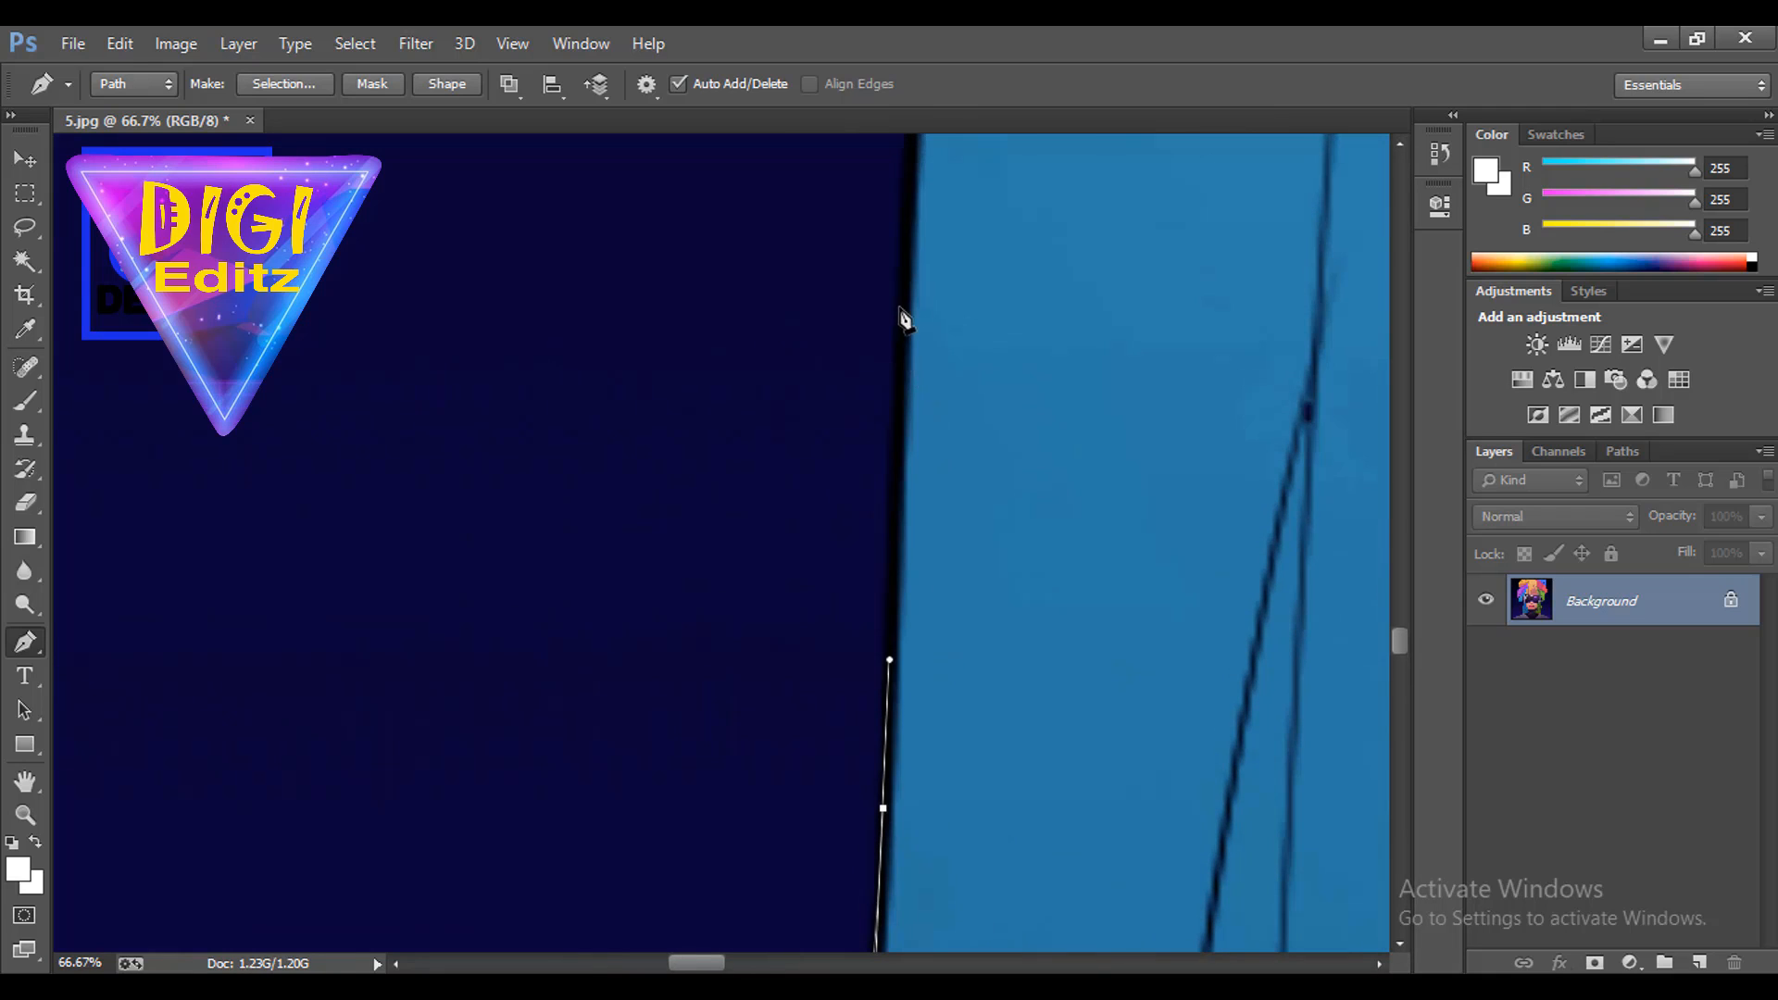
# Trace the upper stretch of the vertical blue hair outline to the corner where it meets the underside of the wide blue lock.
pyautogui.moveTo(900, 309); pyautogui.dragTo(907, 145)
pyautogui.moveTo(935, 225); pyautogui.dragTo(891, 817)
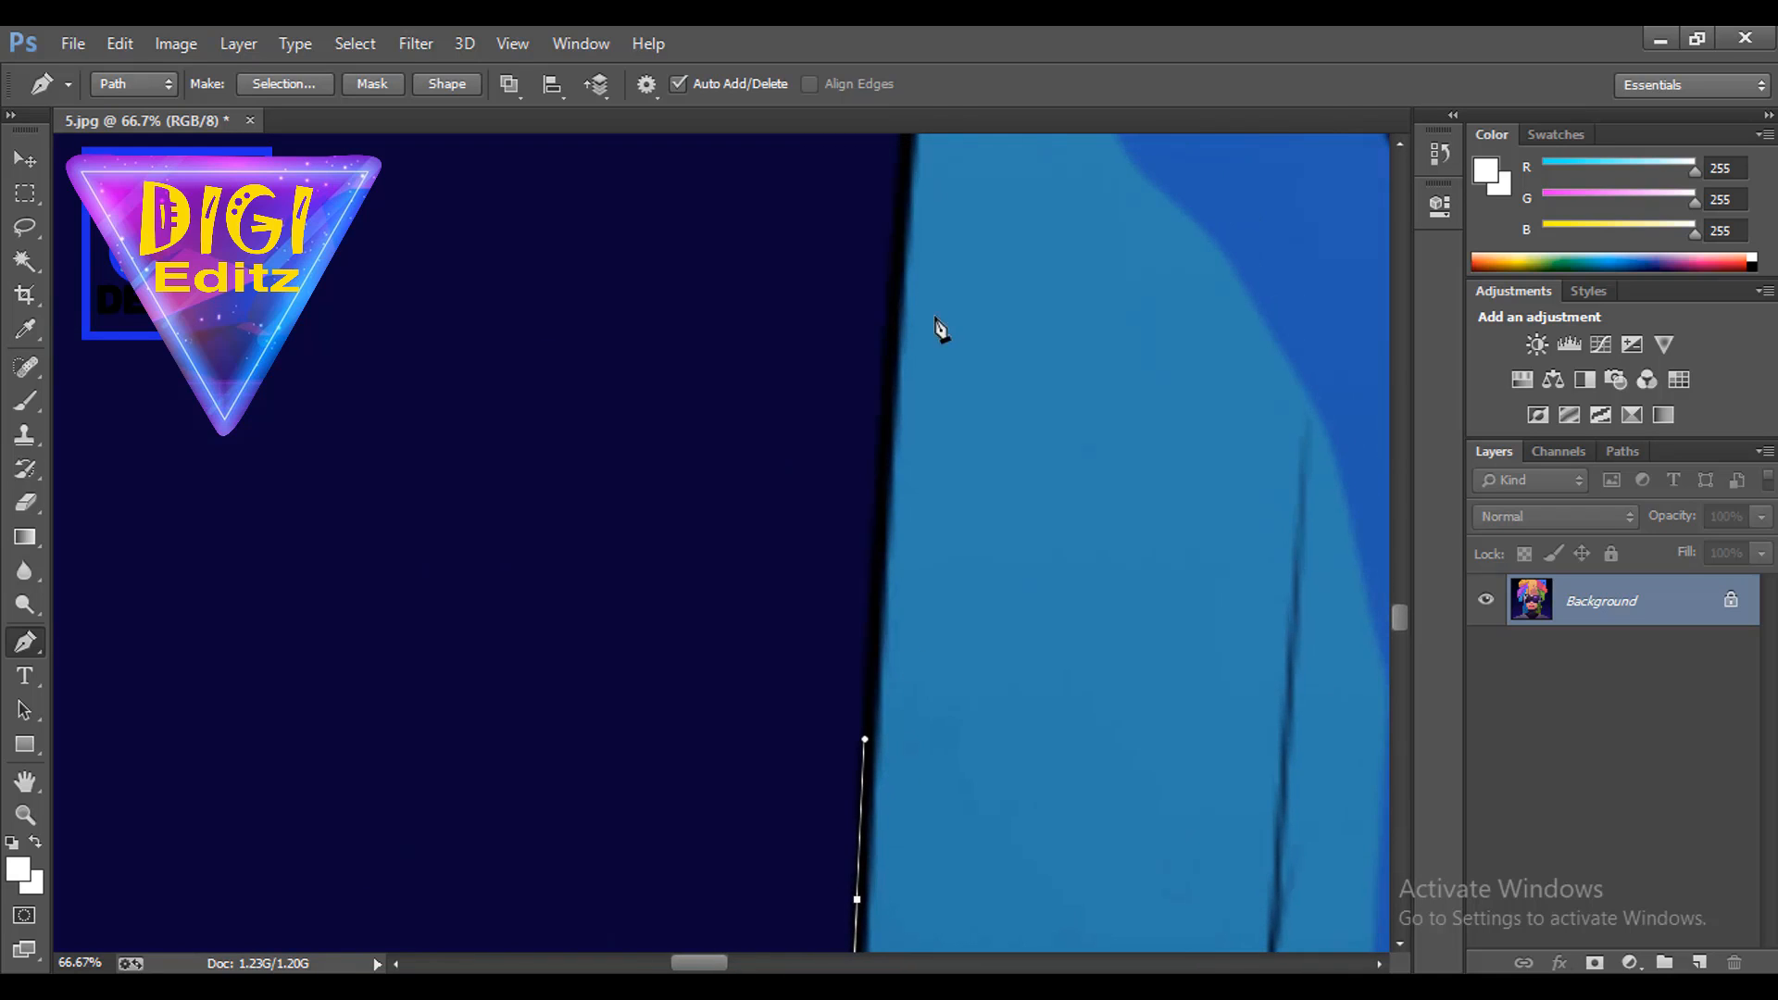
pyautogui.moveTo(892, 291); pyautogui.dragTo(902, 144)
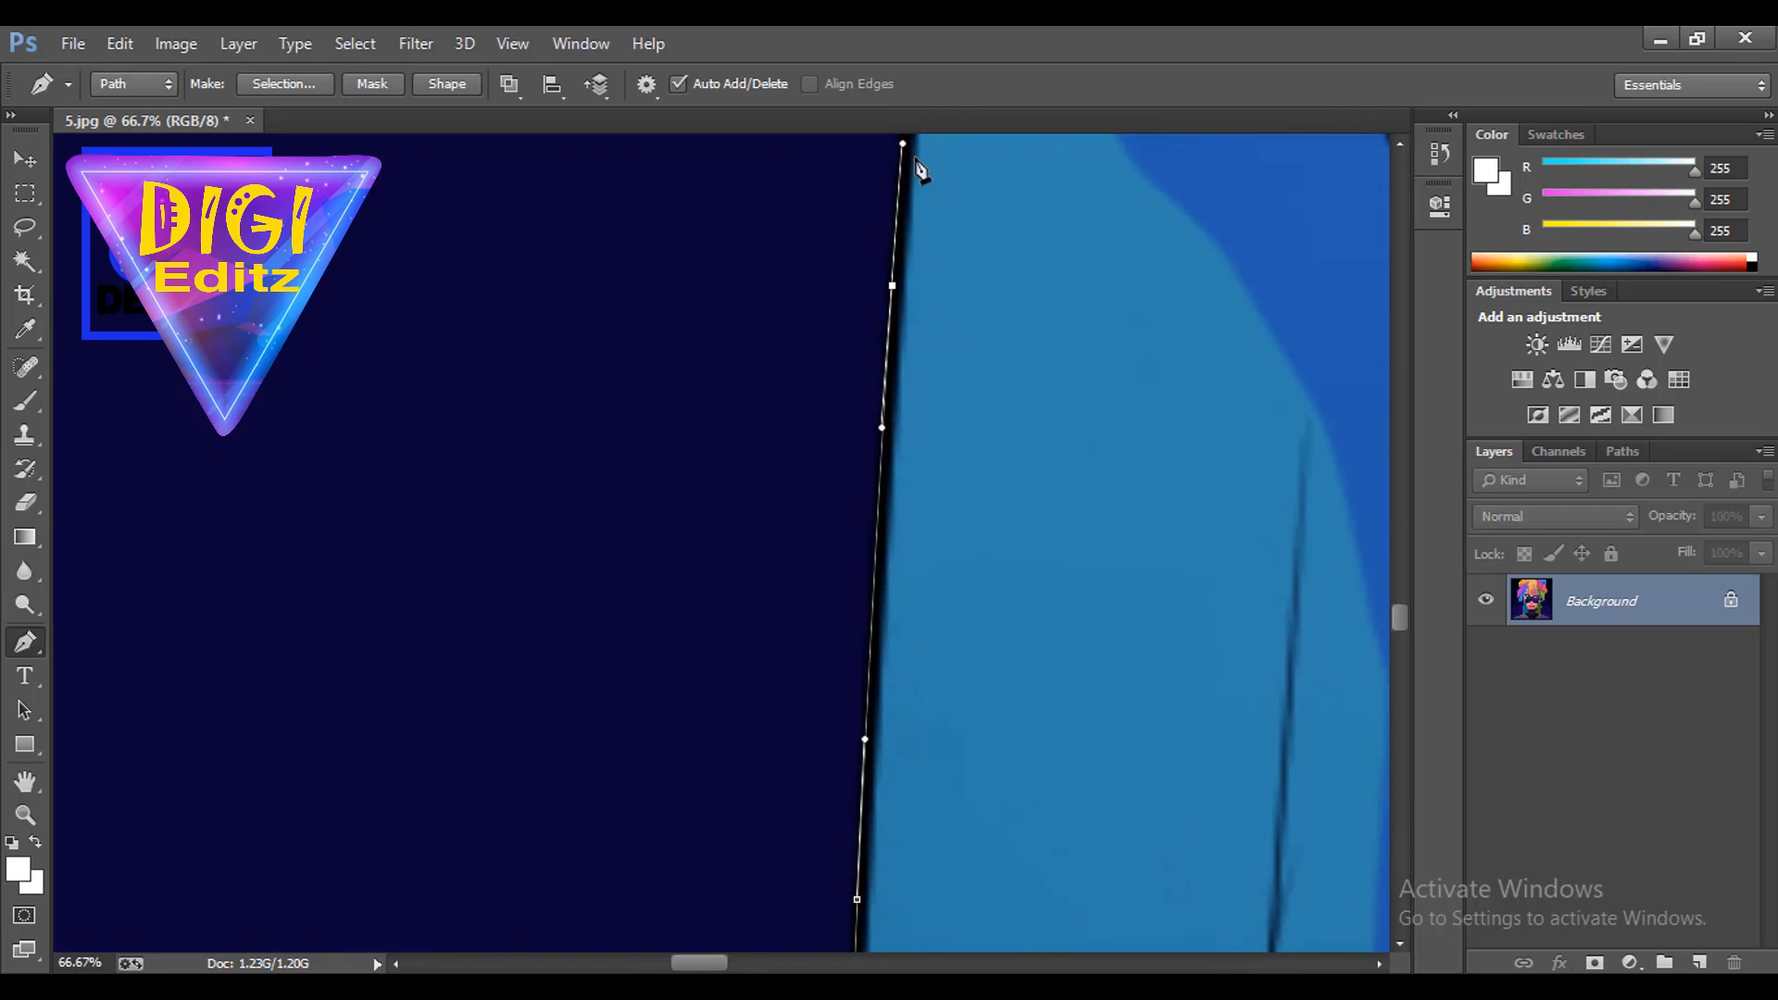
pyautogui.moveTo(937, 252); pyautogui.dragTo(929, 746)
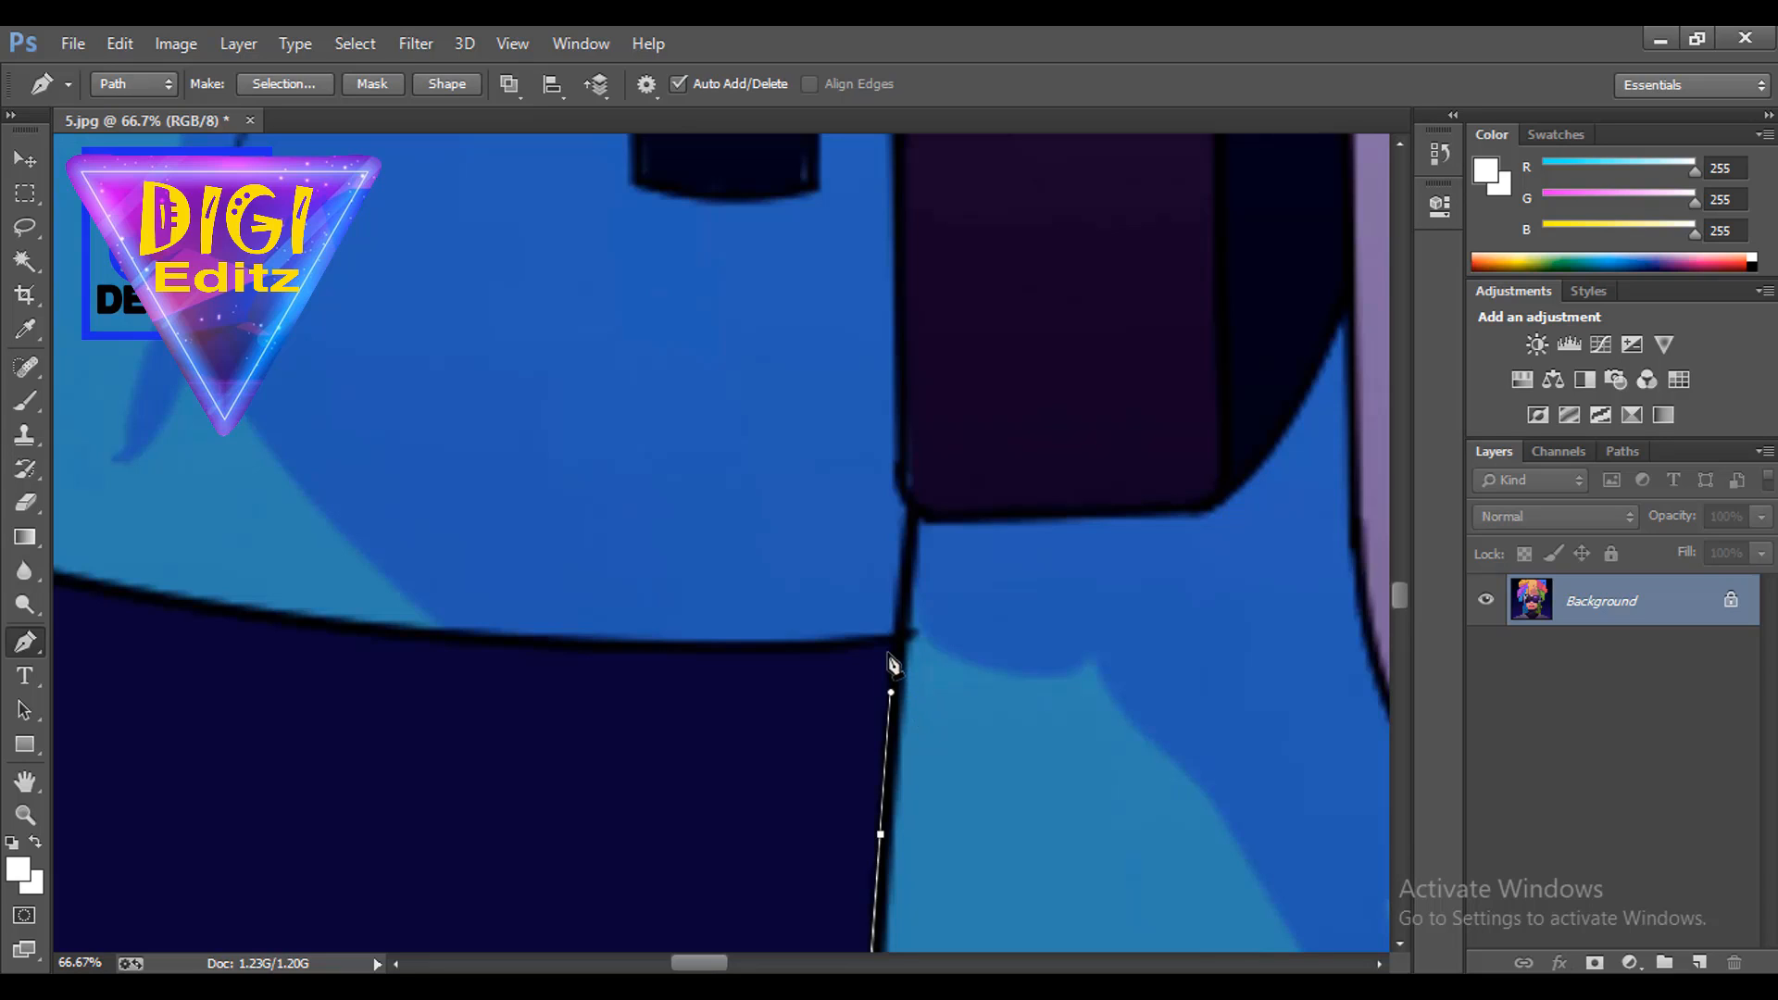
pyautogui.click(891, 645)
# Trace the curved underside of the wide blue lock outward from the corner, redoing anchors that stray from the black outline.
pyautogui.moveTo(787, 653); pyautogui.dragTo(714, 656)
pyautogui.moveTo(380, 642); pyautogui.dragTo(1064, 719)
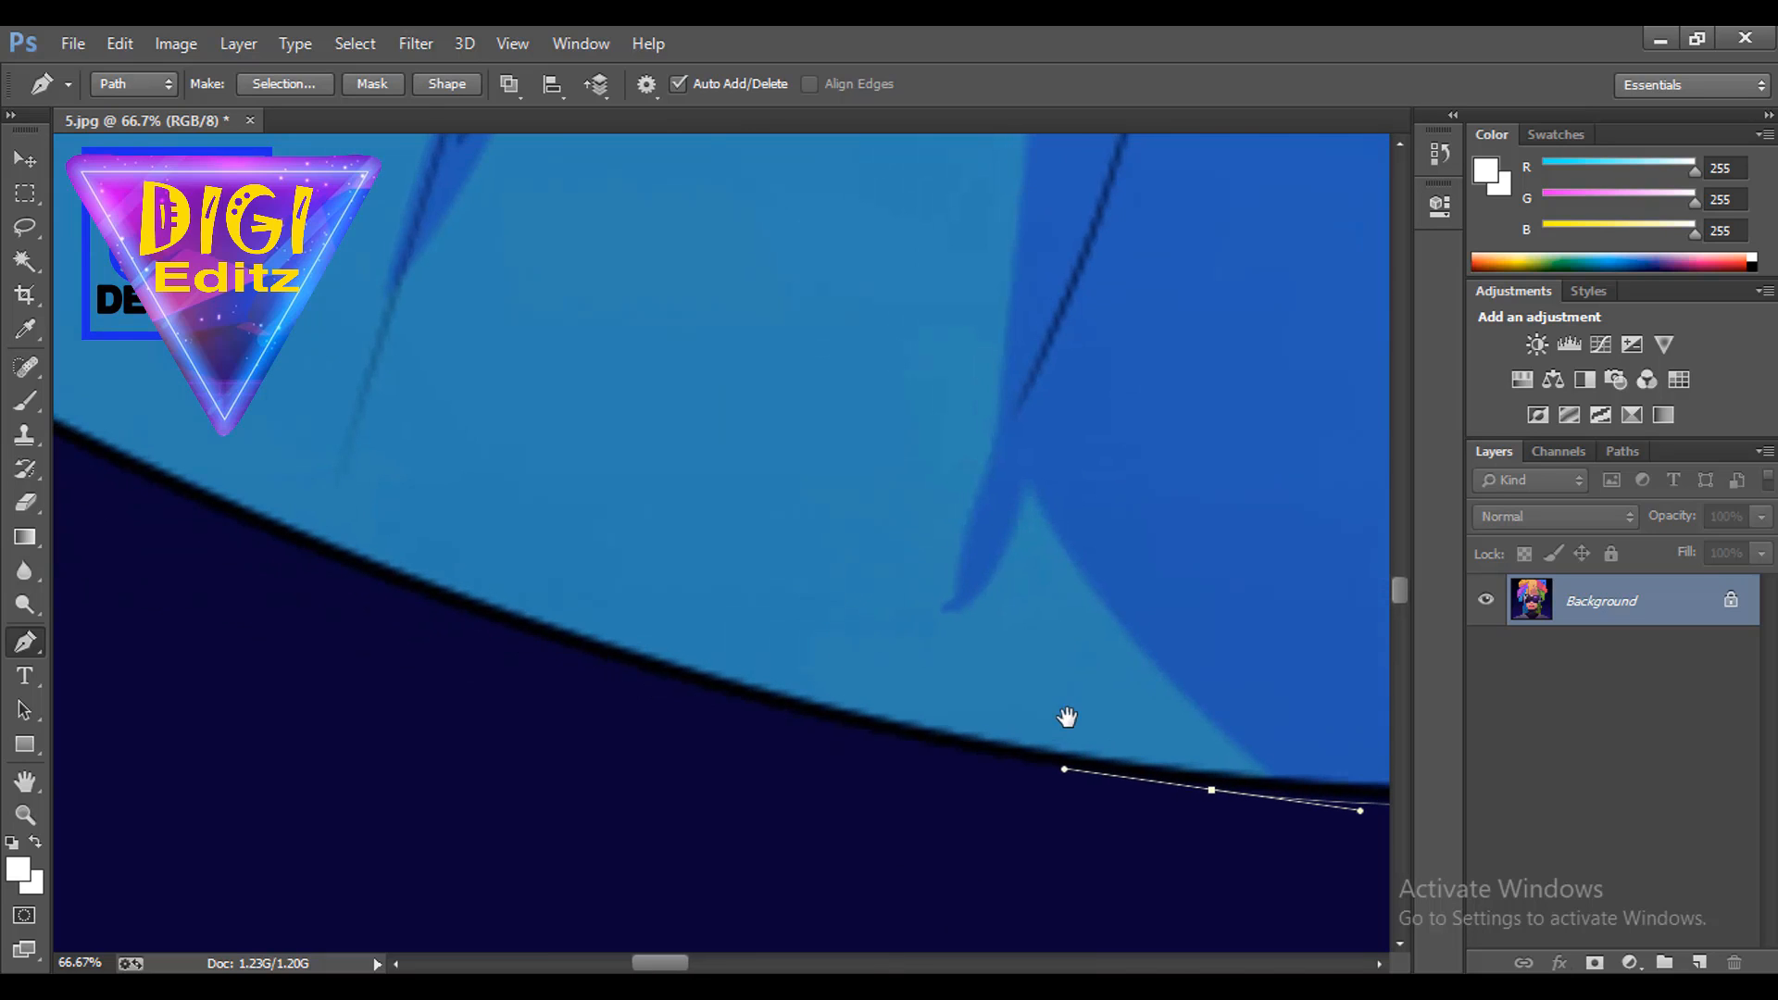
pyautogui.moveTo(583, 651); pyautogui.dragTo(443, 601)
pyautogui.hotkey('ctrl', 'z')
pyautogui.moveTo(743, 699); pyautogui.dragTo(587, 655)
pyautogui.moveTo(502, 513); pyautogui.dragTo(965, 697)
pyautogui.moveTo(568, 647); pyautogui.dragTo(404, 571)
pyautogui.hotkey('ctrl', 'z')
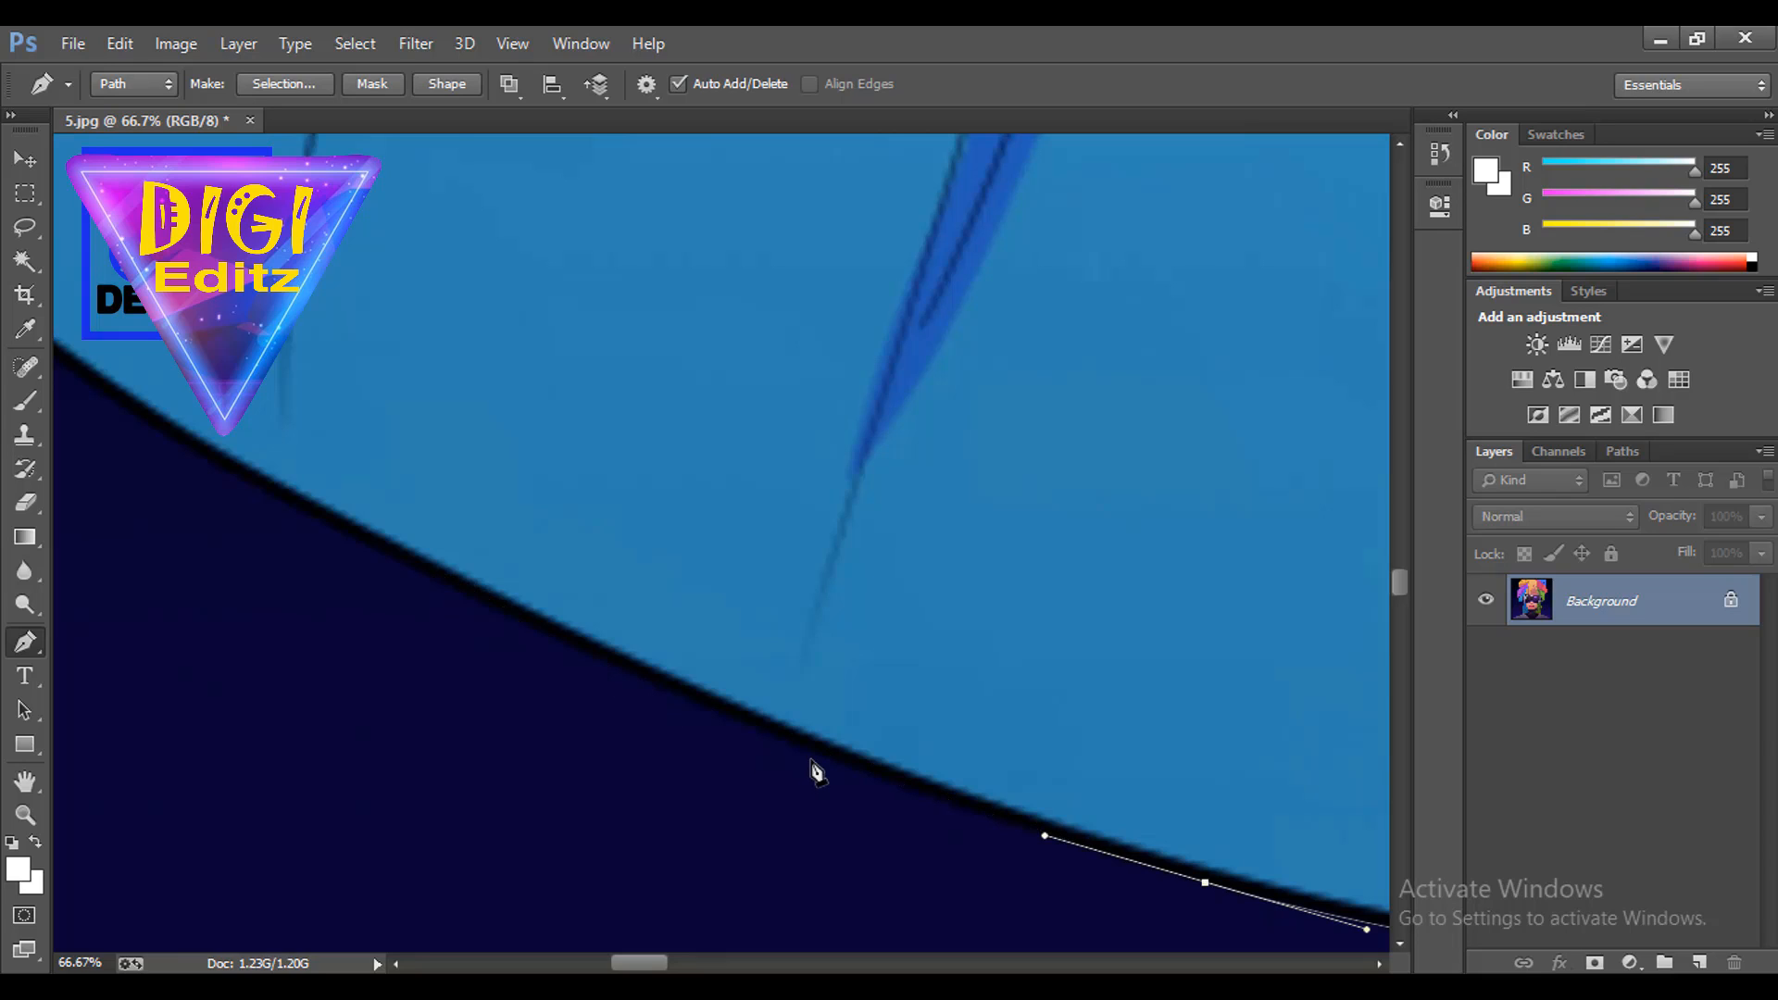
pyautogui.moveTo(808, 751); pyautogui.dragTo(690, 702)
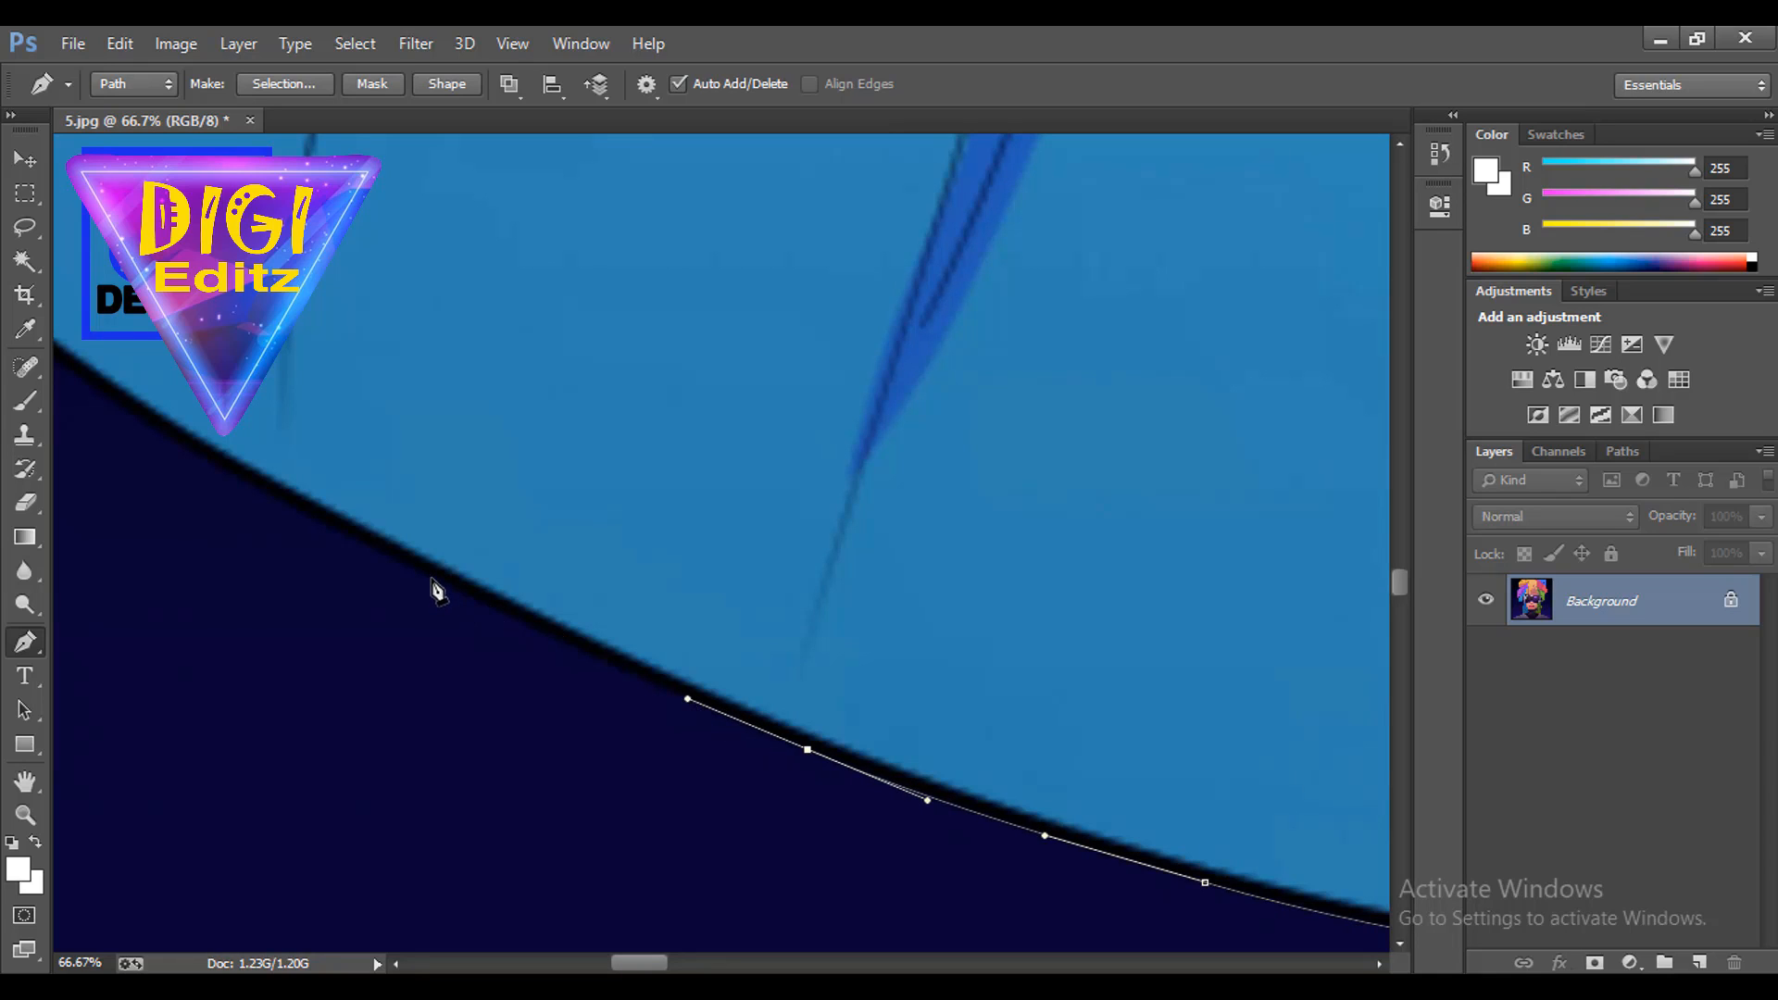
pyautogui.moveTo(433, 580); pyautogui.dragTo(975, 788)
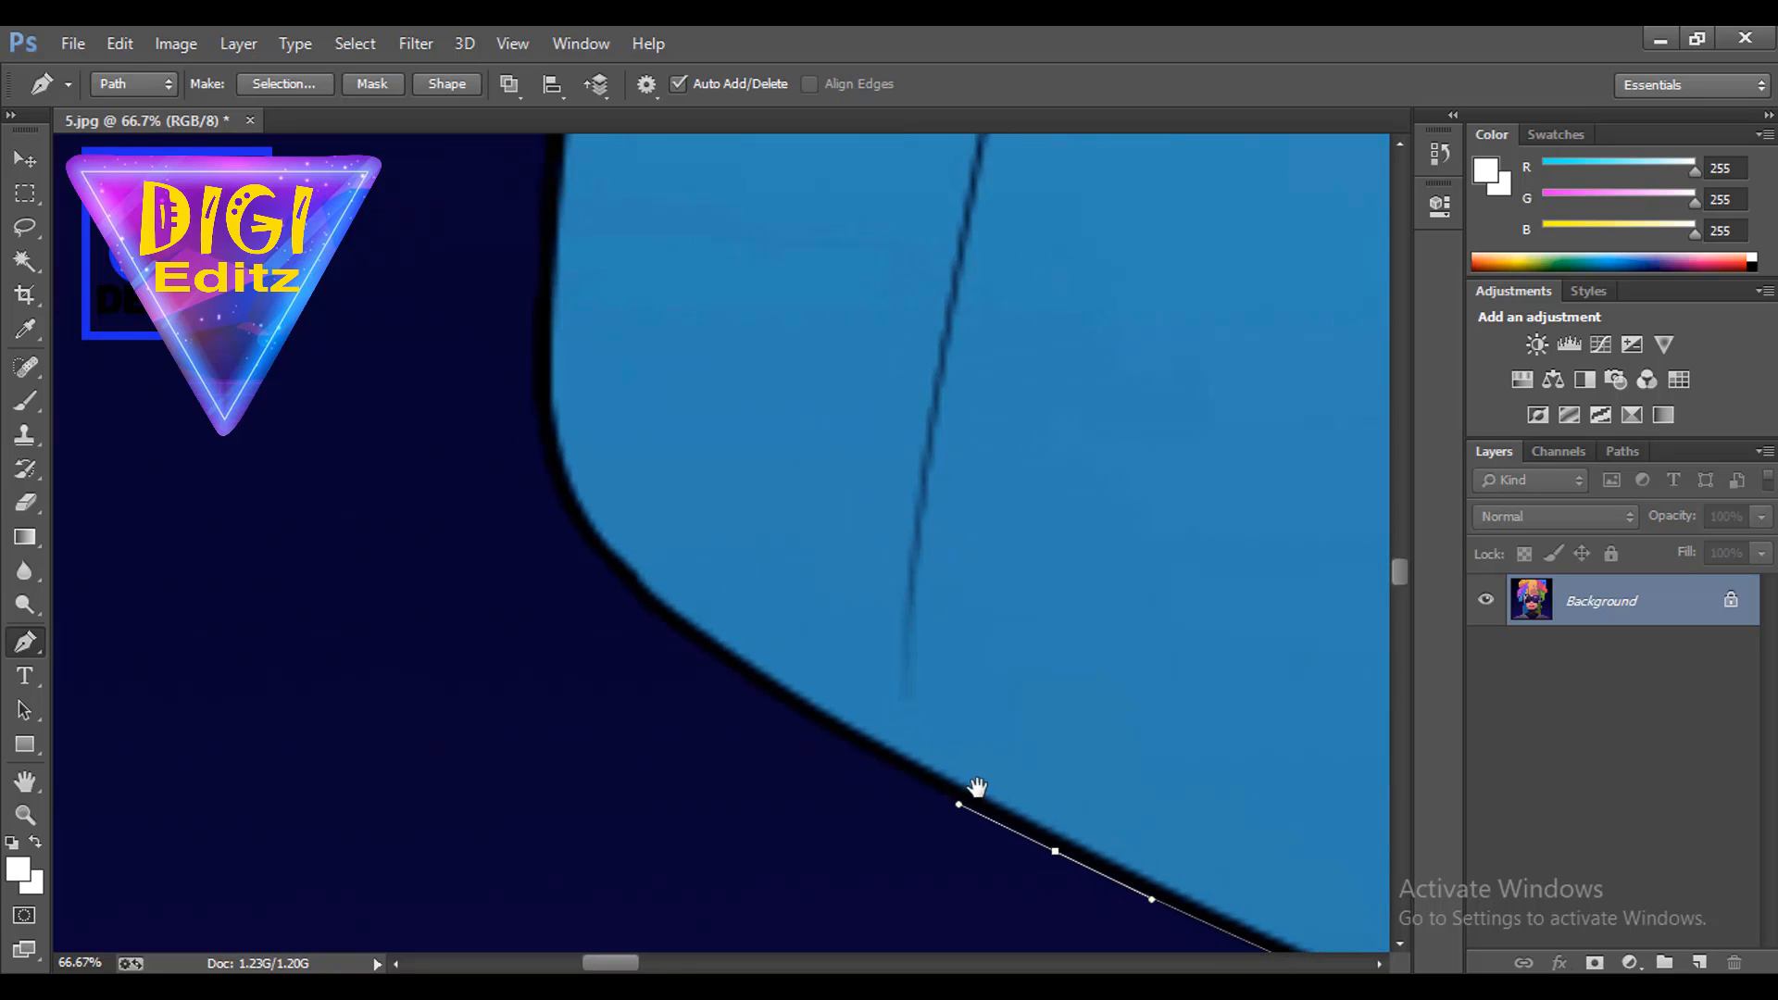
# Carry the path around the blue lock's rounded outer corner and up to the notch where the purple hair begins.
pyautogui.moveTo(743, 682); pyautogui.dragTo(660, 623)
pyautogui.moveTo(539, 429); pyautogui.dragTo(601, 817)
pyautogui.moveTo(579, 602); pyautogui.dragTo(594, 483)
pyautogui.click(589, 468)
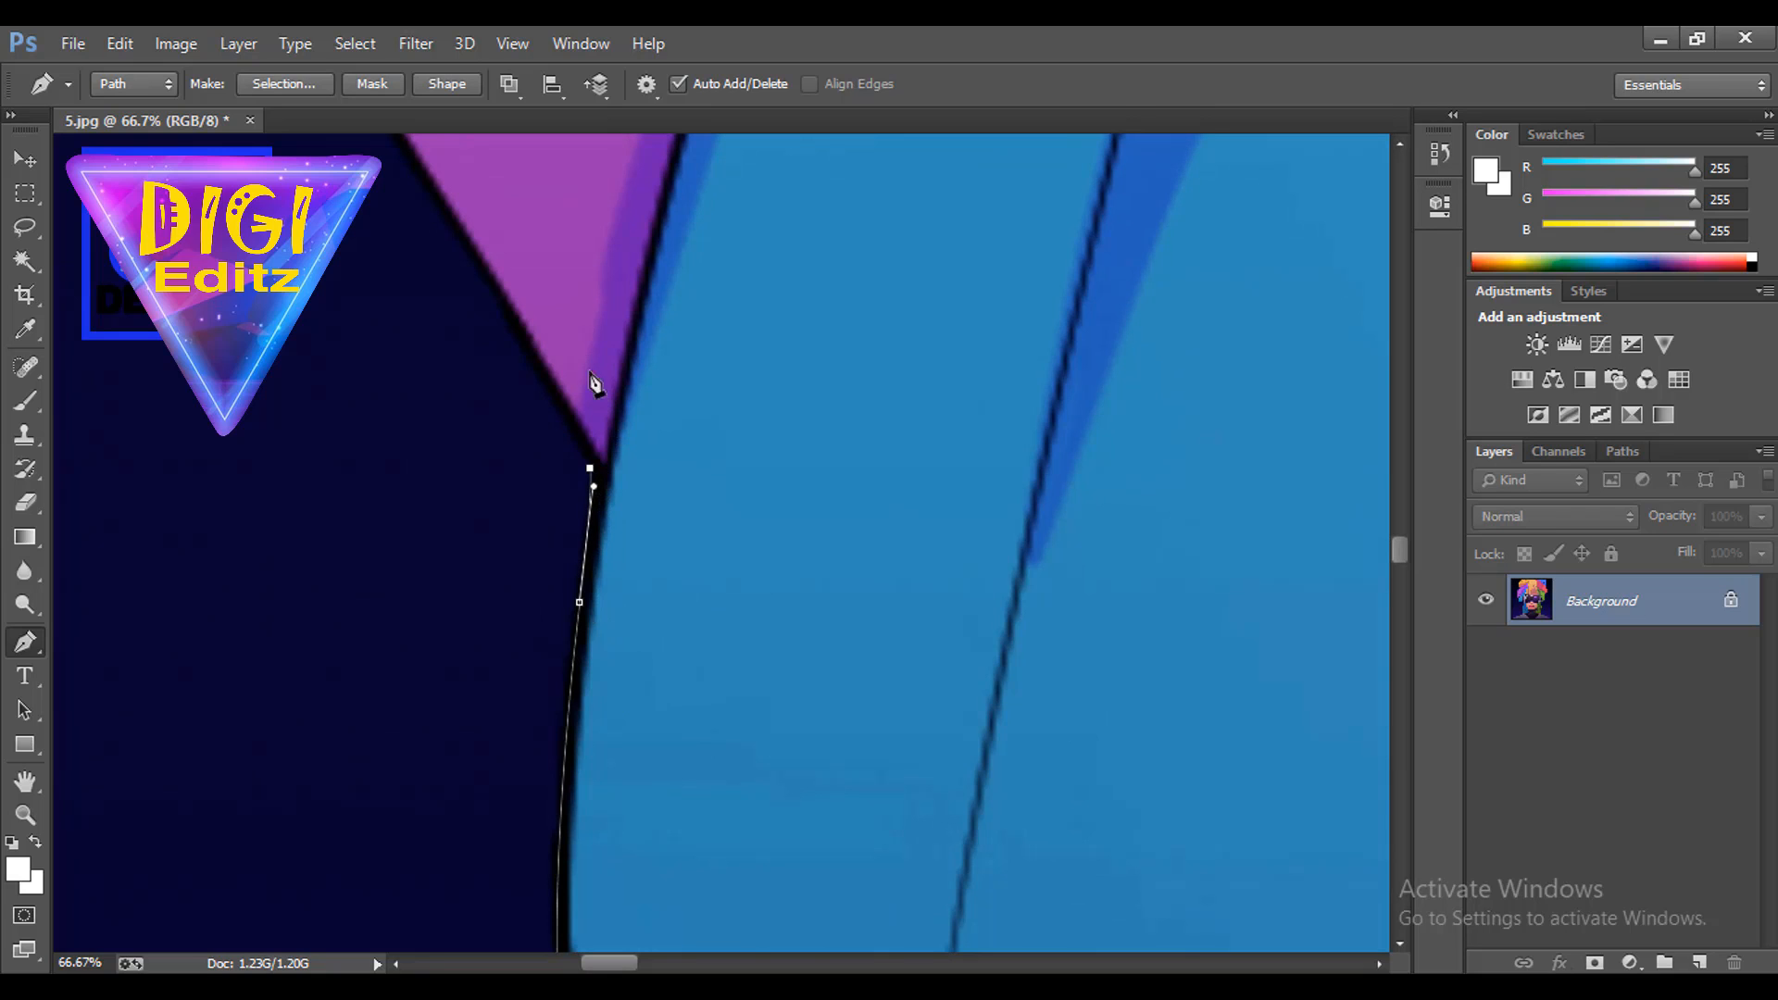
# Trace the lower outer edge of the purple hair upward from its pointed tip with curved anchors.
pyautogui.moveTo(587, 371); pyautogui.dragTo(736, 650)
pyautogui.moveTo(597, 504); pyautogui.dragTo(503, 350)
pyautogui.moveTo(602, 559); pyautogui.dragTo(841, 991)
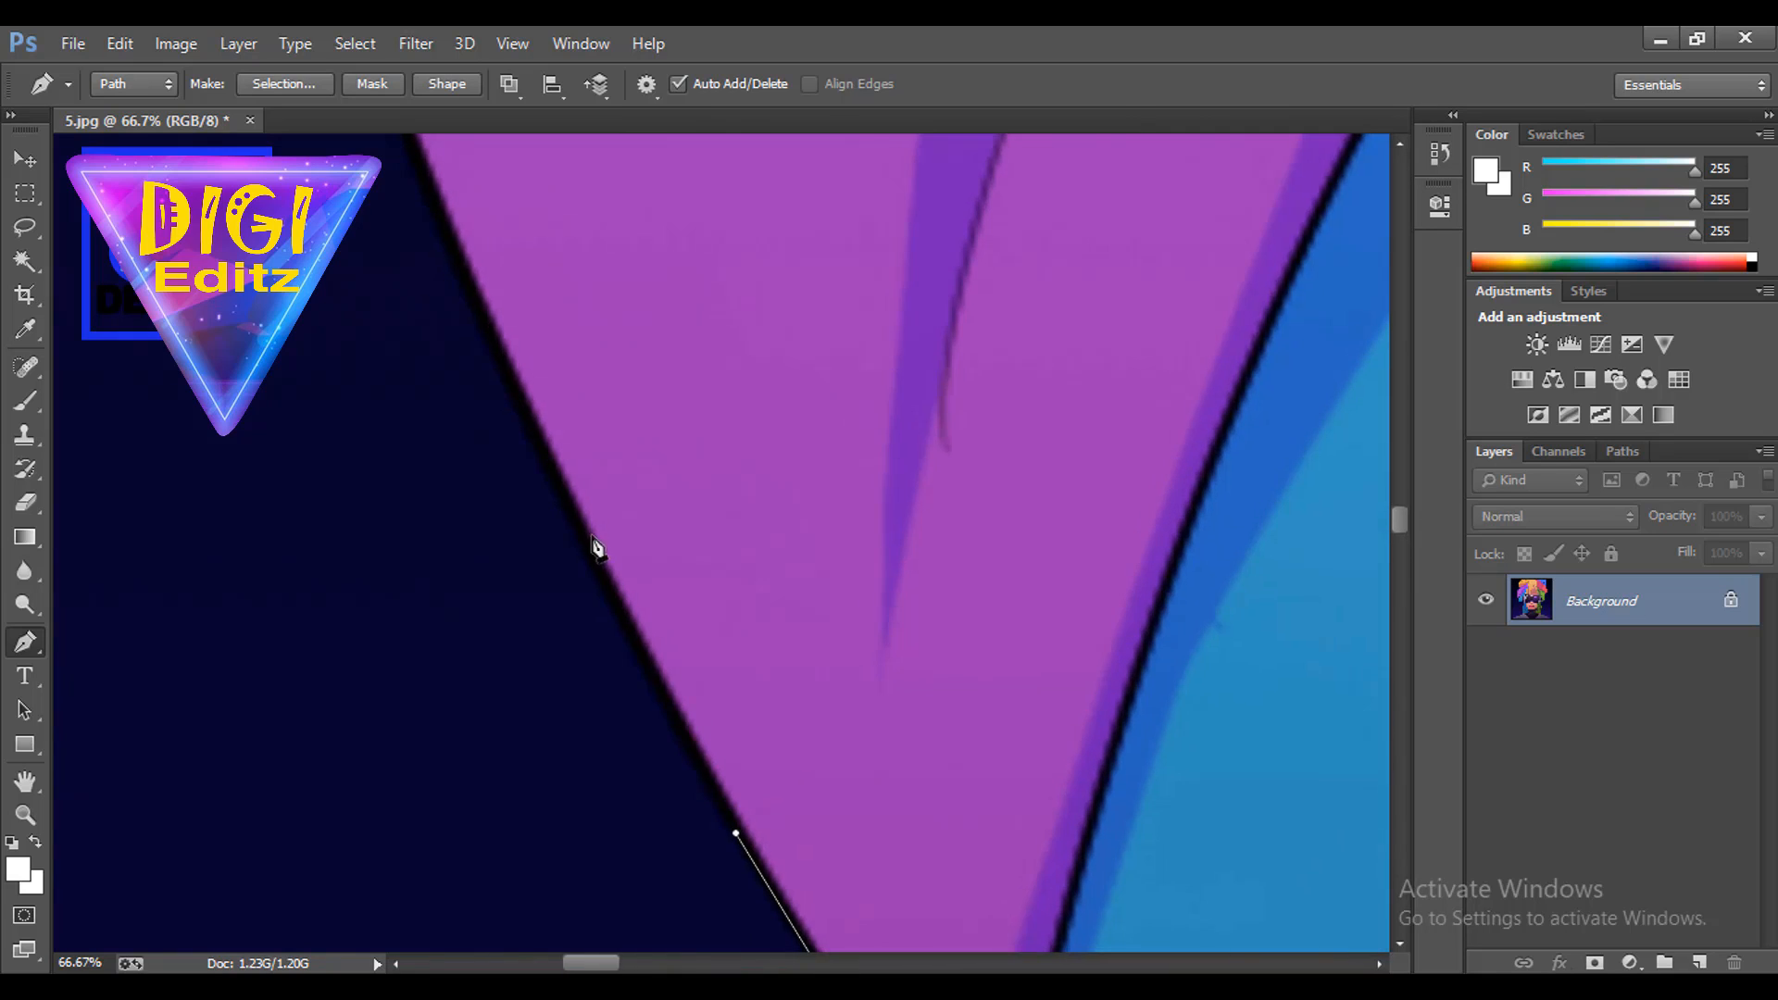
pyautogui.moveTo(563, 510); pyautogui.dragTo(499, 369)
pyautogui.moveTo(526, 399); pyautogui.dragTo(593, 593)
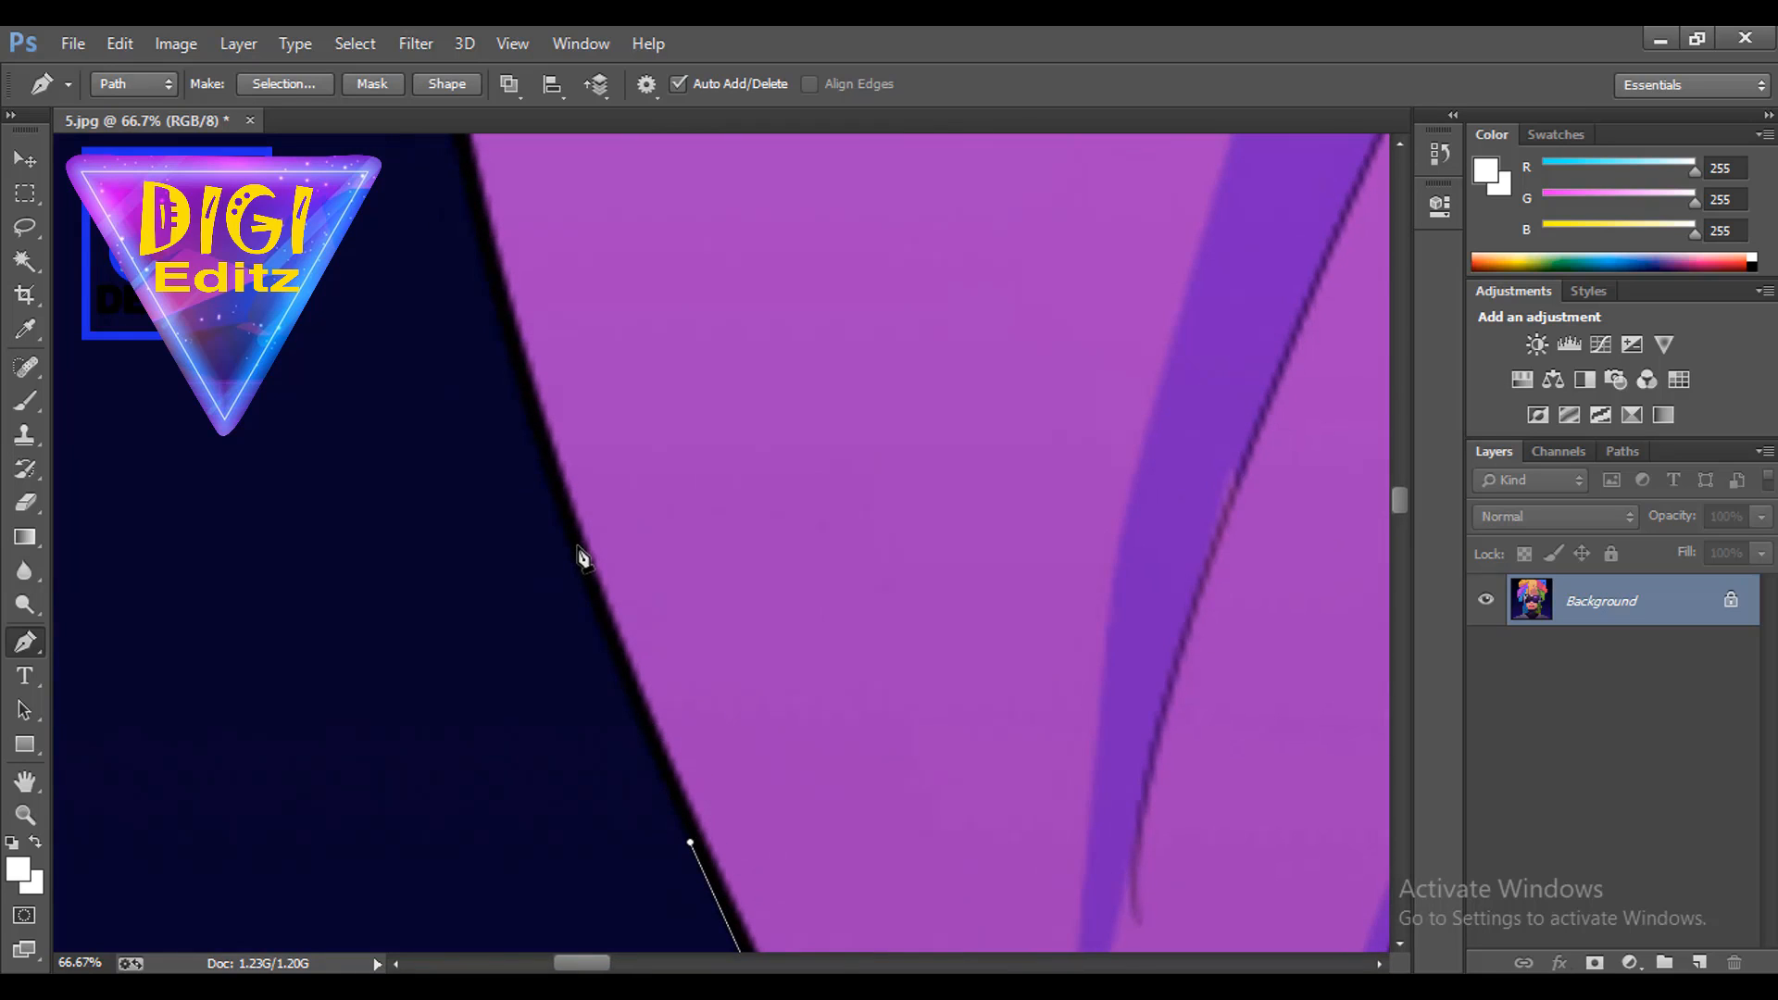
pyautogui.moveTo(568, 533); pyautogui.dragTo(694, 804)
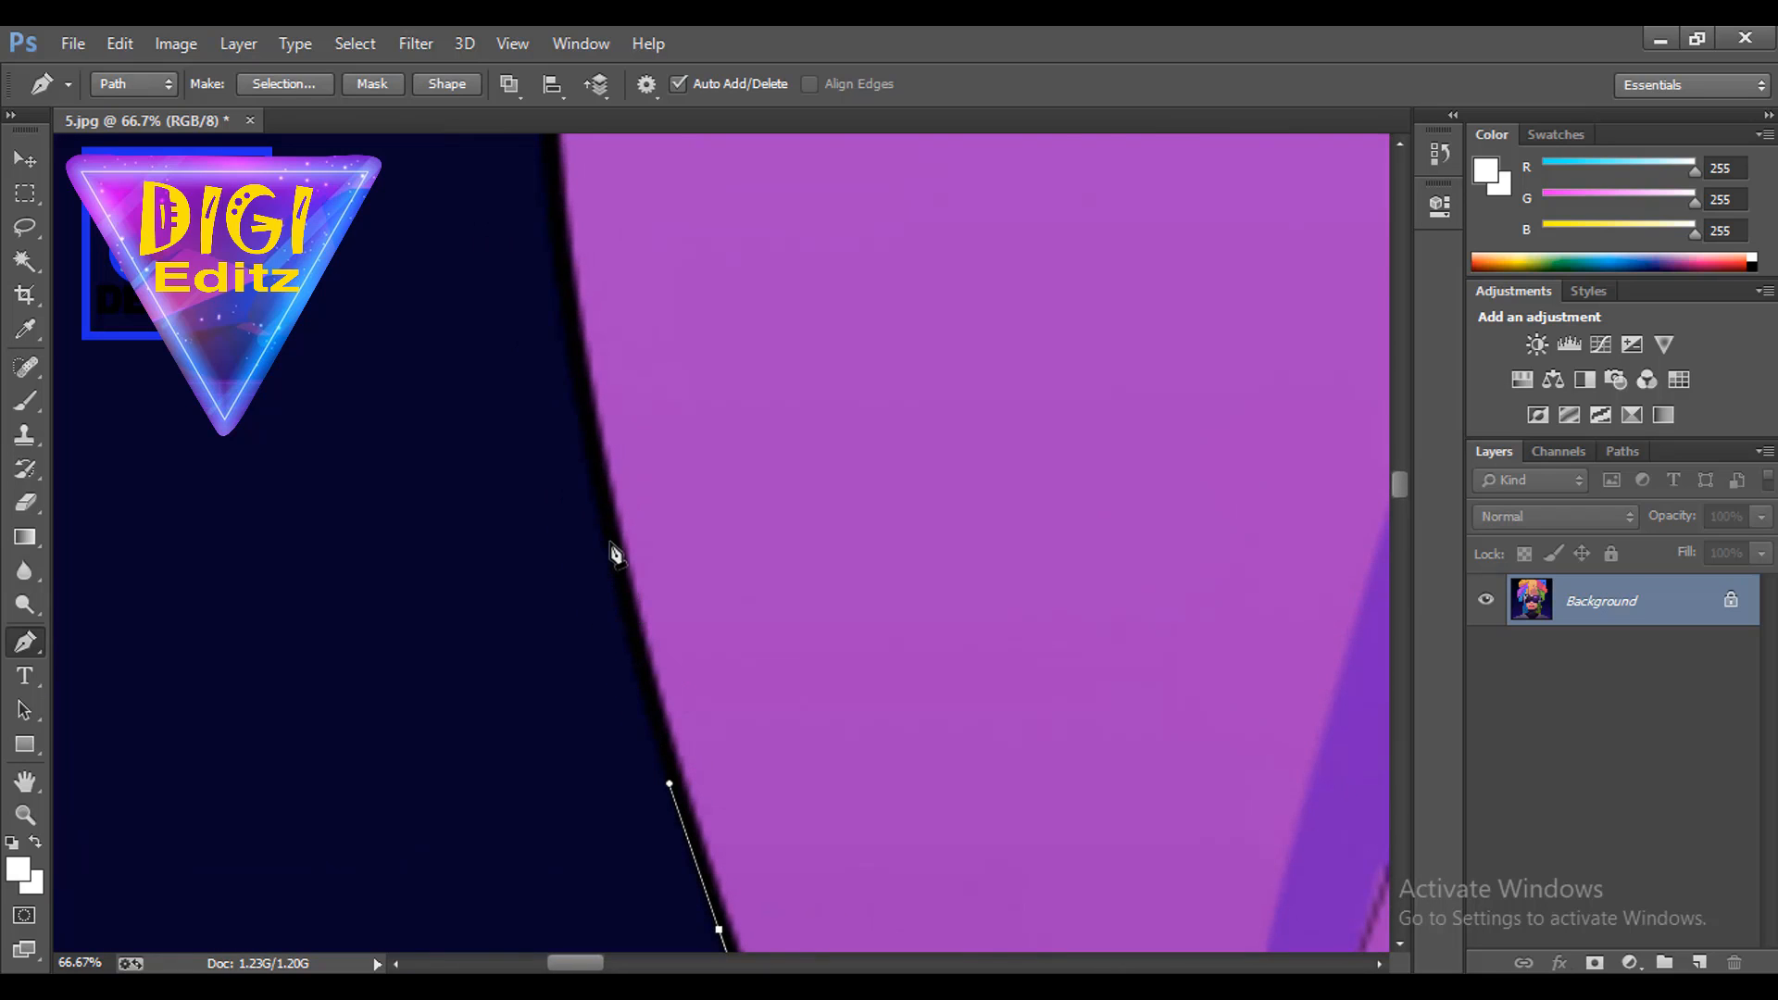
# Continue the path around the purple hair's outermost bulge, replacing the anchor just above it with a better-fitting curve.
pyautogui.moveTo(604, 537); pyautogui.dragTo(572, 362)
pyautogui.moveTo(591, 481); pyautogui.dragTo(594, 501)
pyautogui.moveTo(587, 191); pyautogui.dragTo(562, 631)
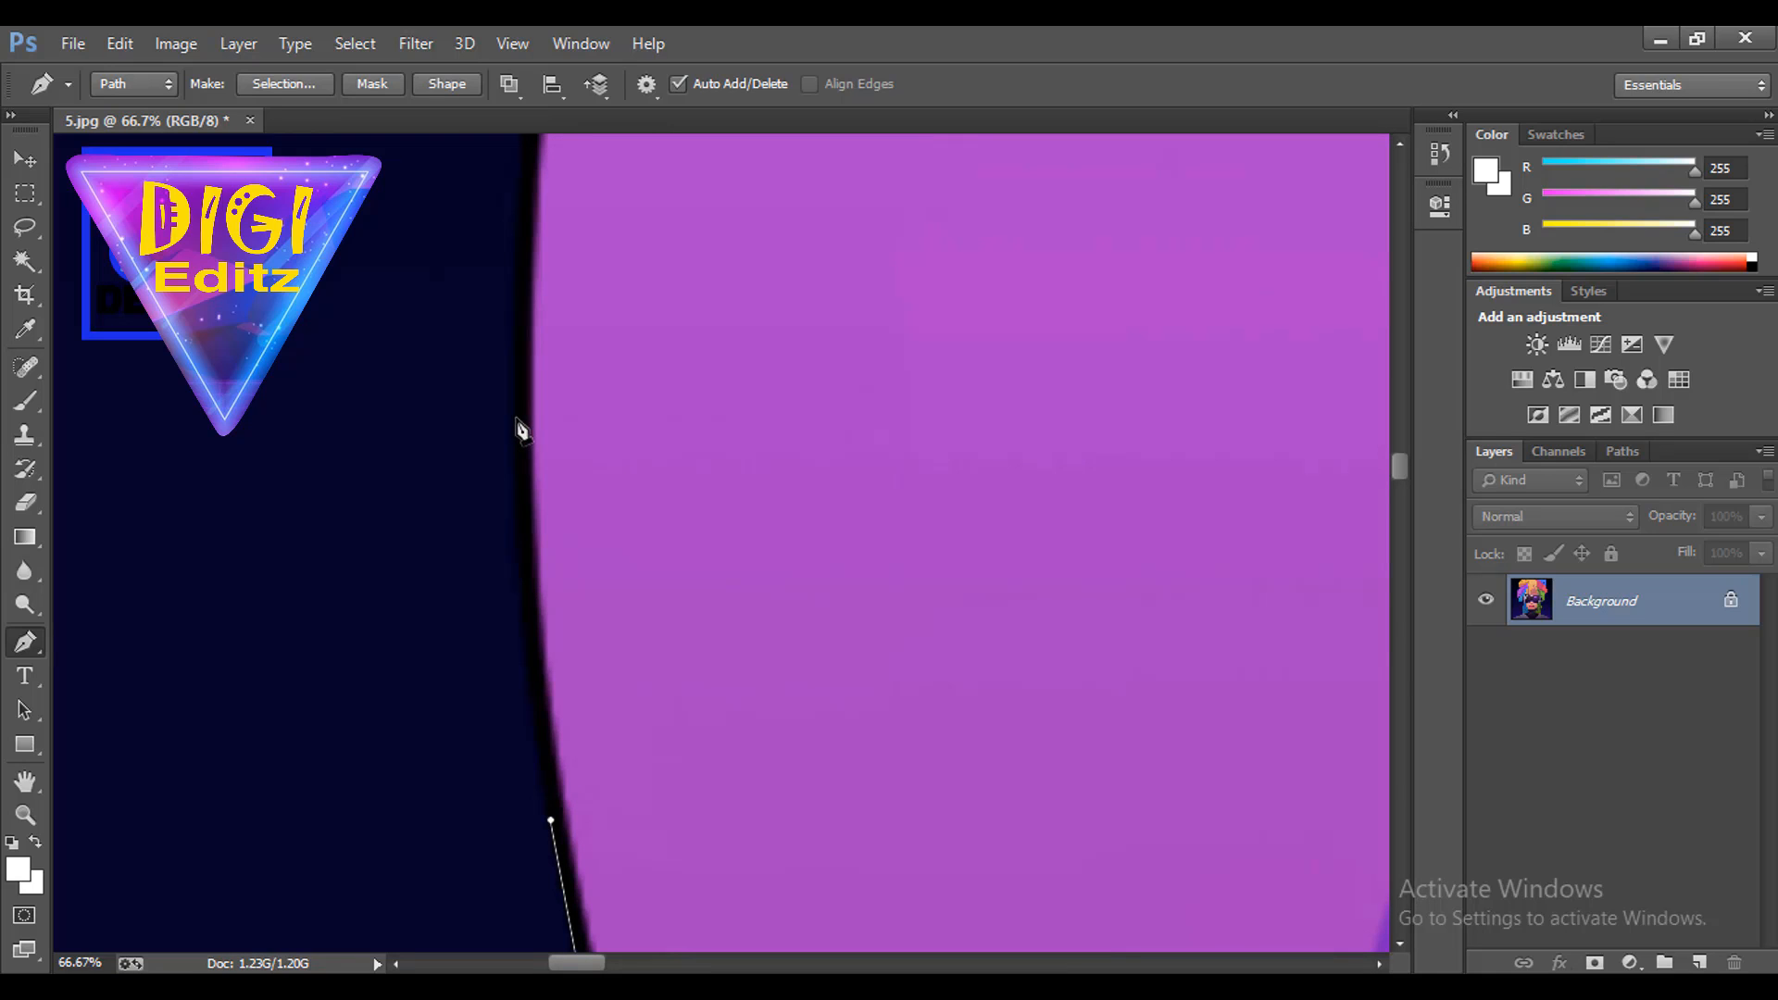
pyautogui.moveTo(517, 419); pyautogui.dragTo(519, 556)
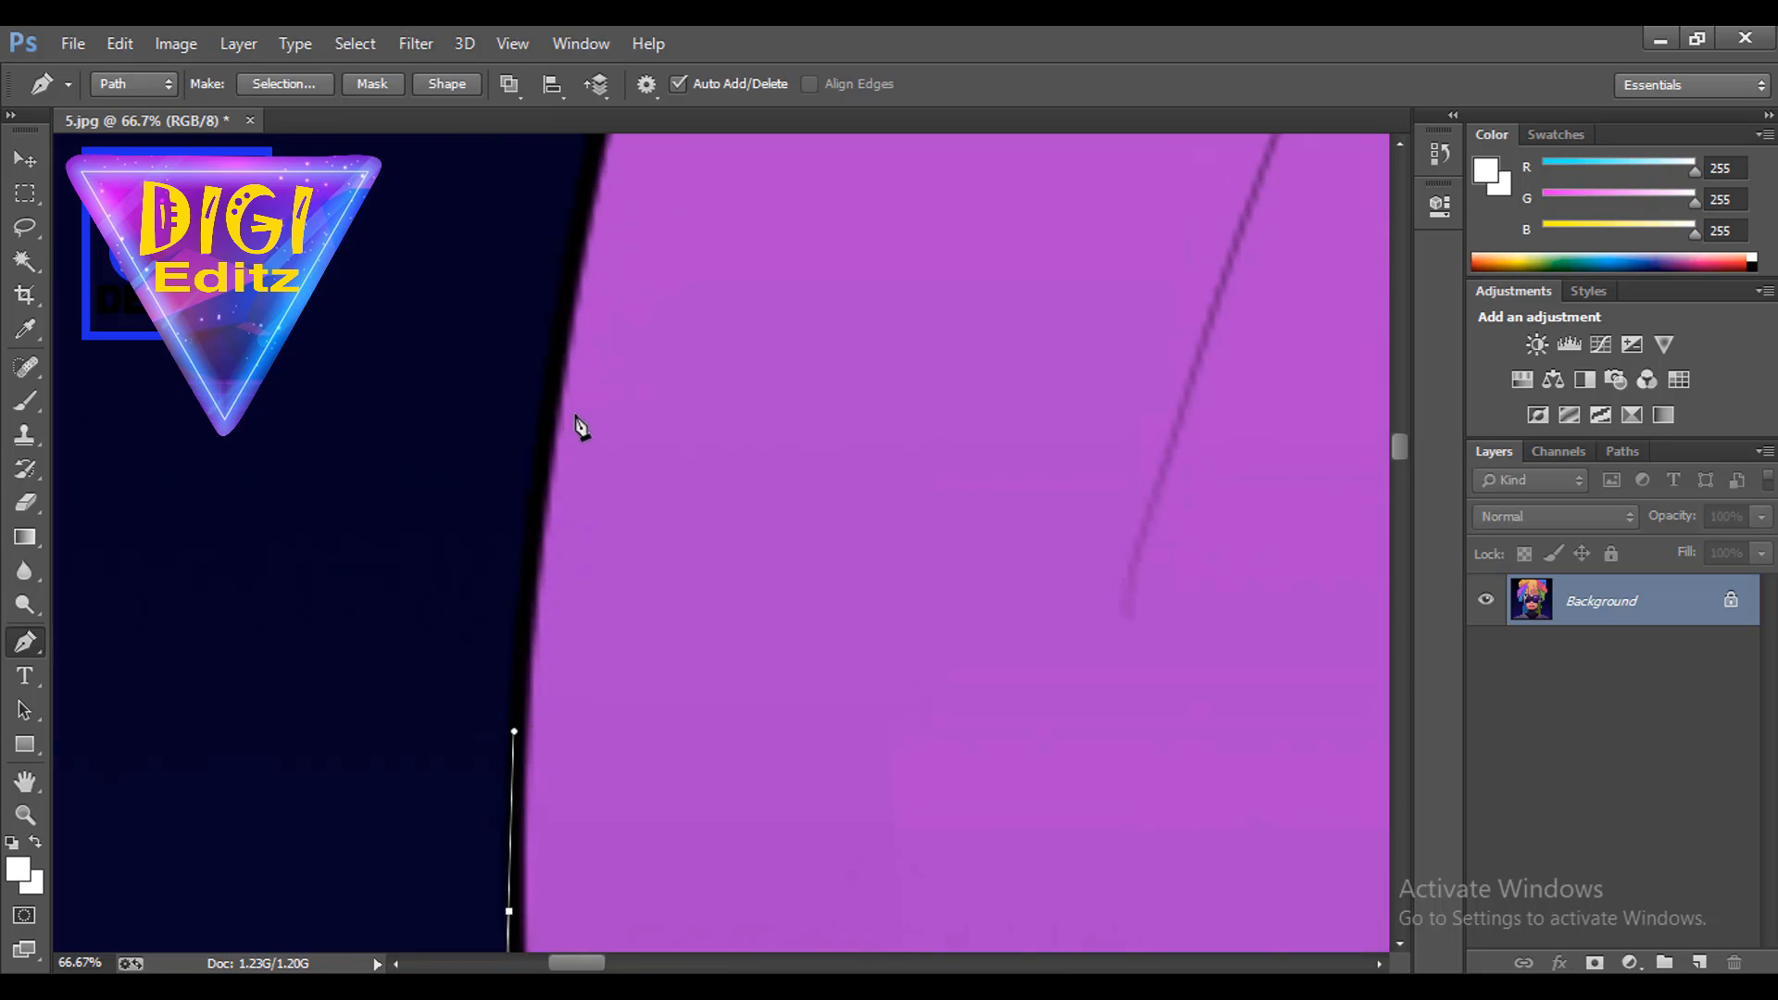
pyautogui.moveTo(553, 383); pyautogui.dragTo(569, 295)
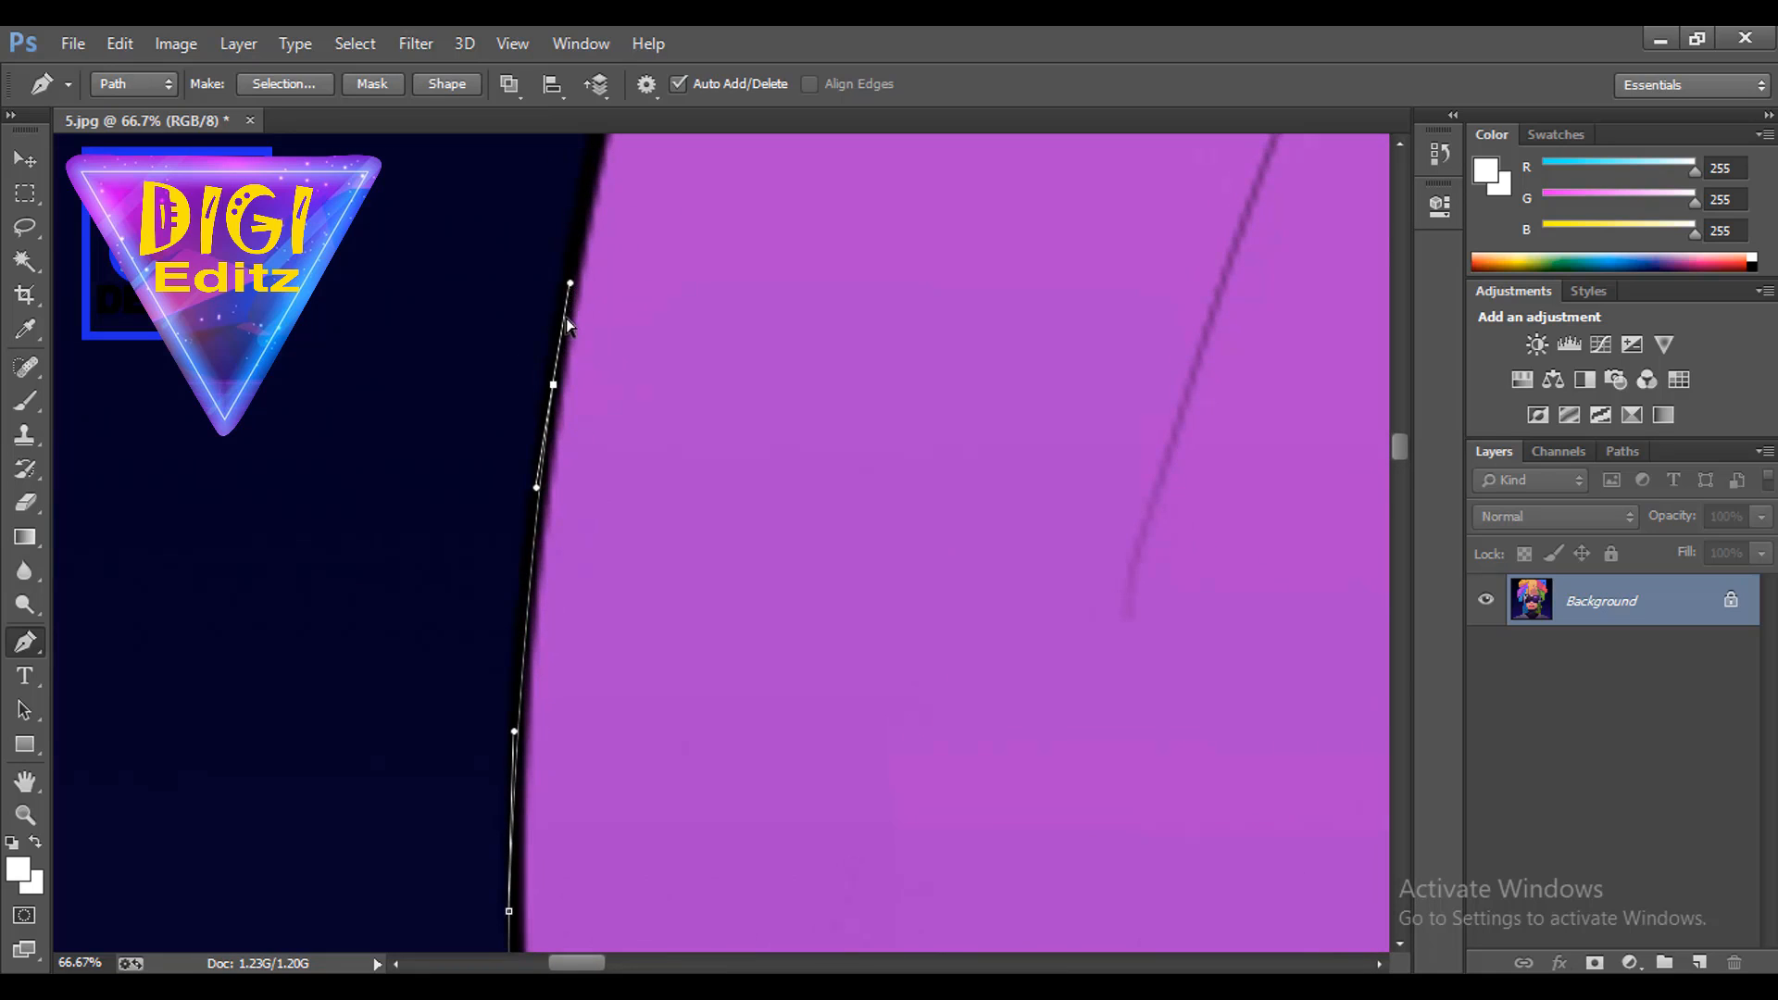
pyautogui.hotkey('ctrl', 'z')
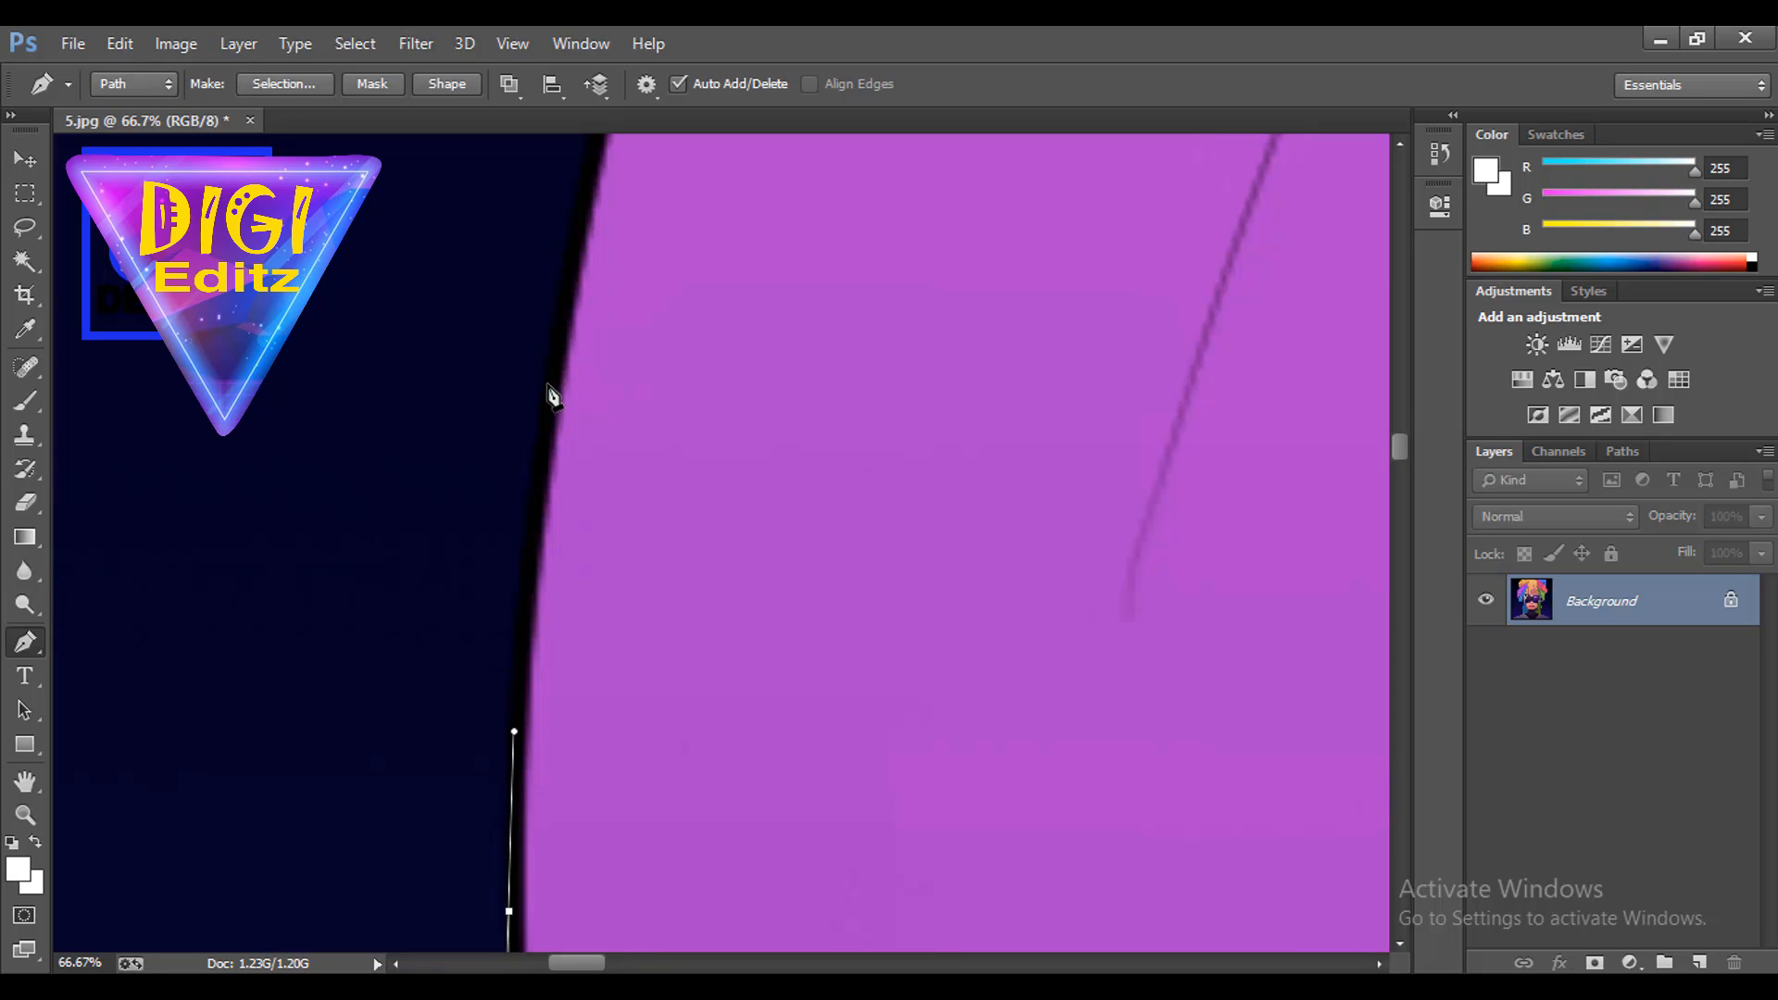
pyautogui.moveTo(549, 391); pyautogui.dragTo(571, 245)
# Extend the path along the inward-leaning purple edge to the start of its violet shading, redoing the poorly fitting anchor.
pyautogui.moveTo(578, 327); pyautogui.dragTo(458, 758)
pyautogui.moveTo(538, 366); pyautogui.dragTo(595, 179)
pyautogui.moveTo(540, 358); pyautogui.dragTo(441, 655)
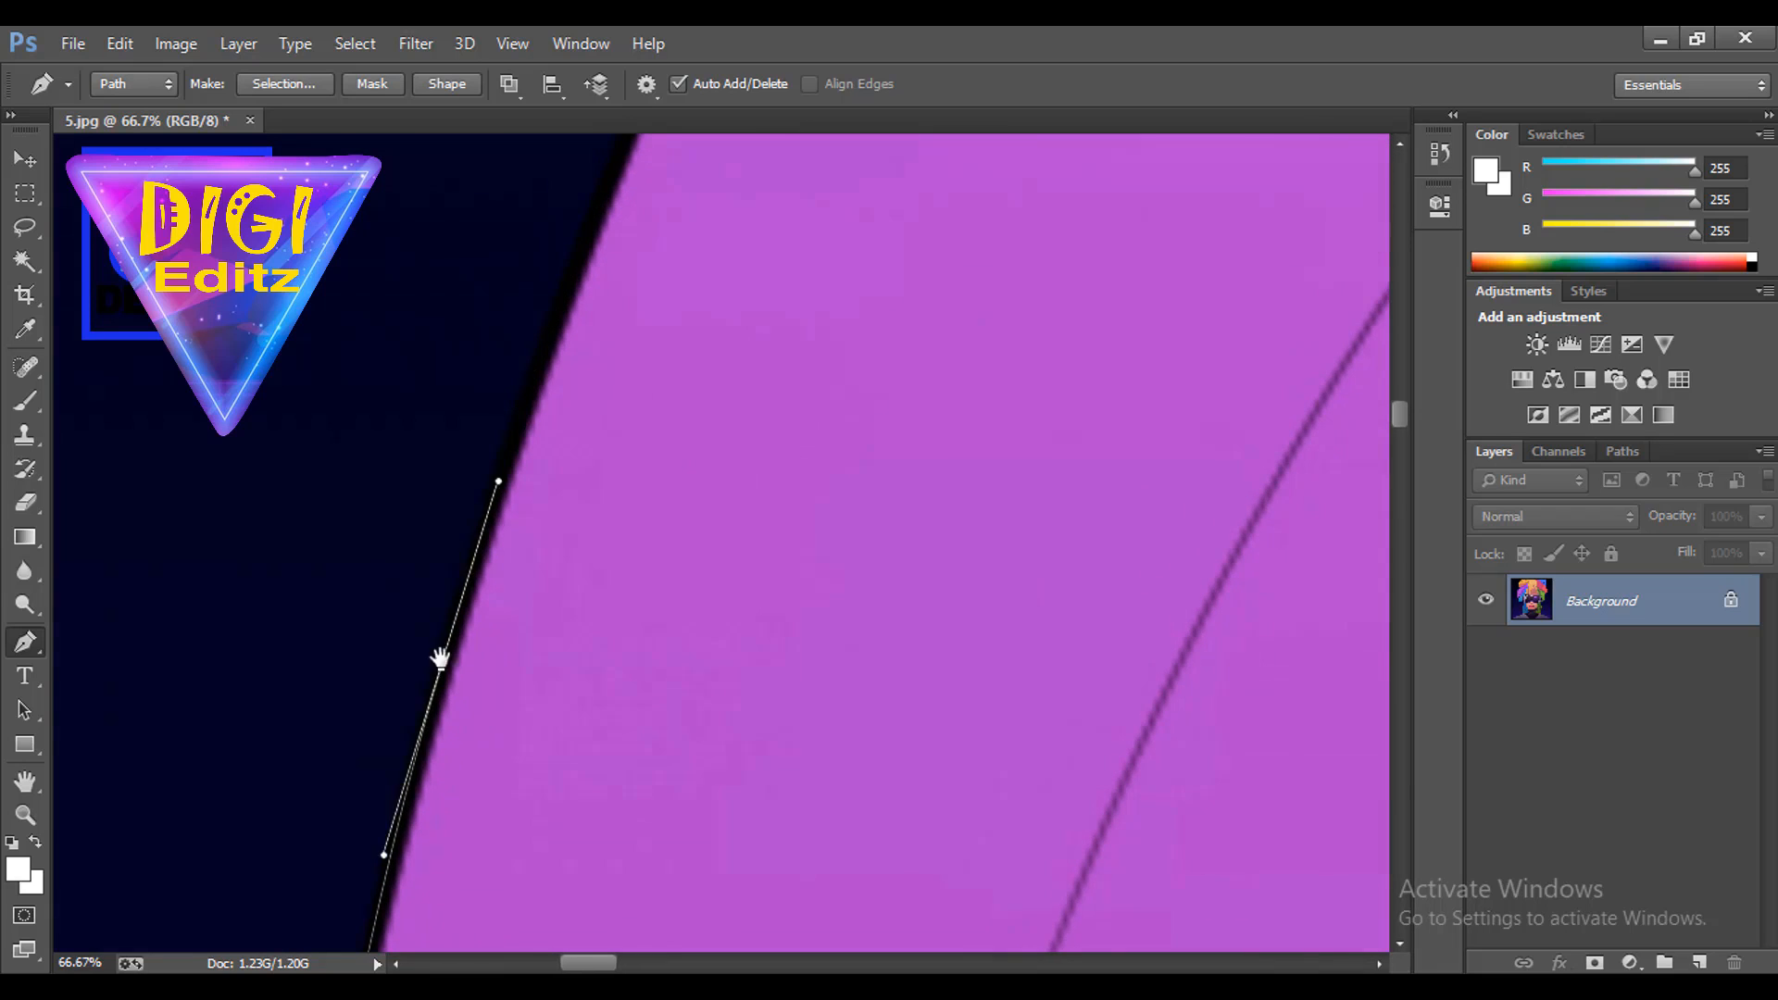
pyautogui.moveTo(544, 339); pyautogui.dragTo(612, 175)
pyautogui.hotkey('ctrl', 'z')
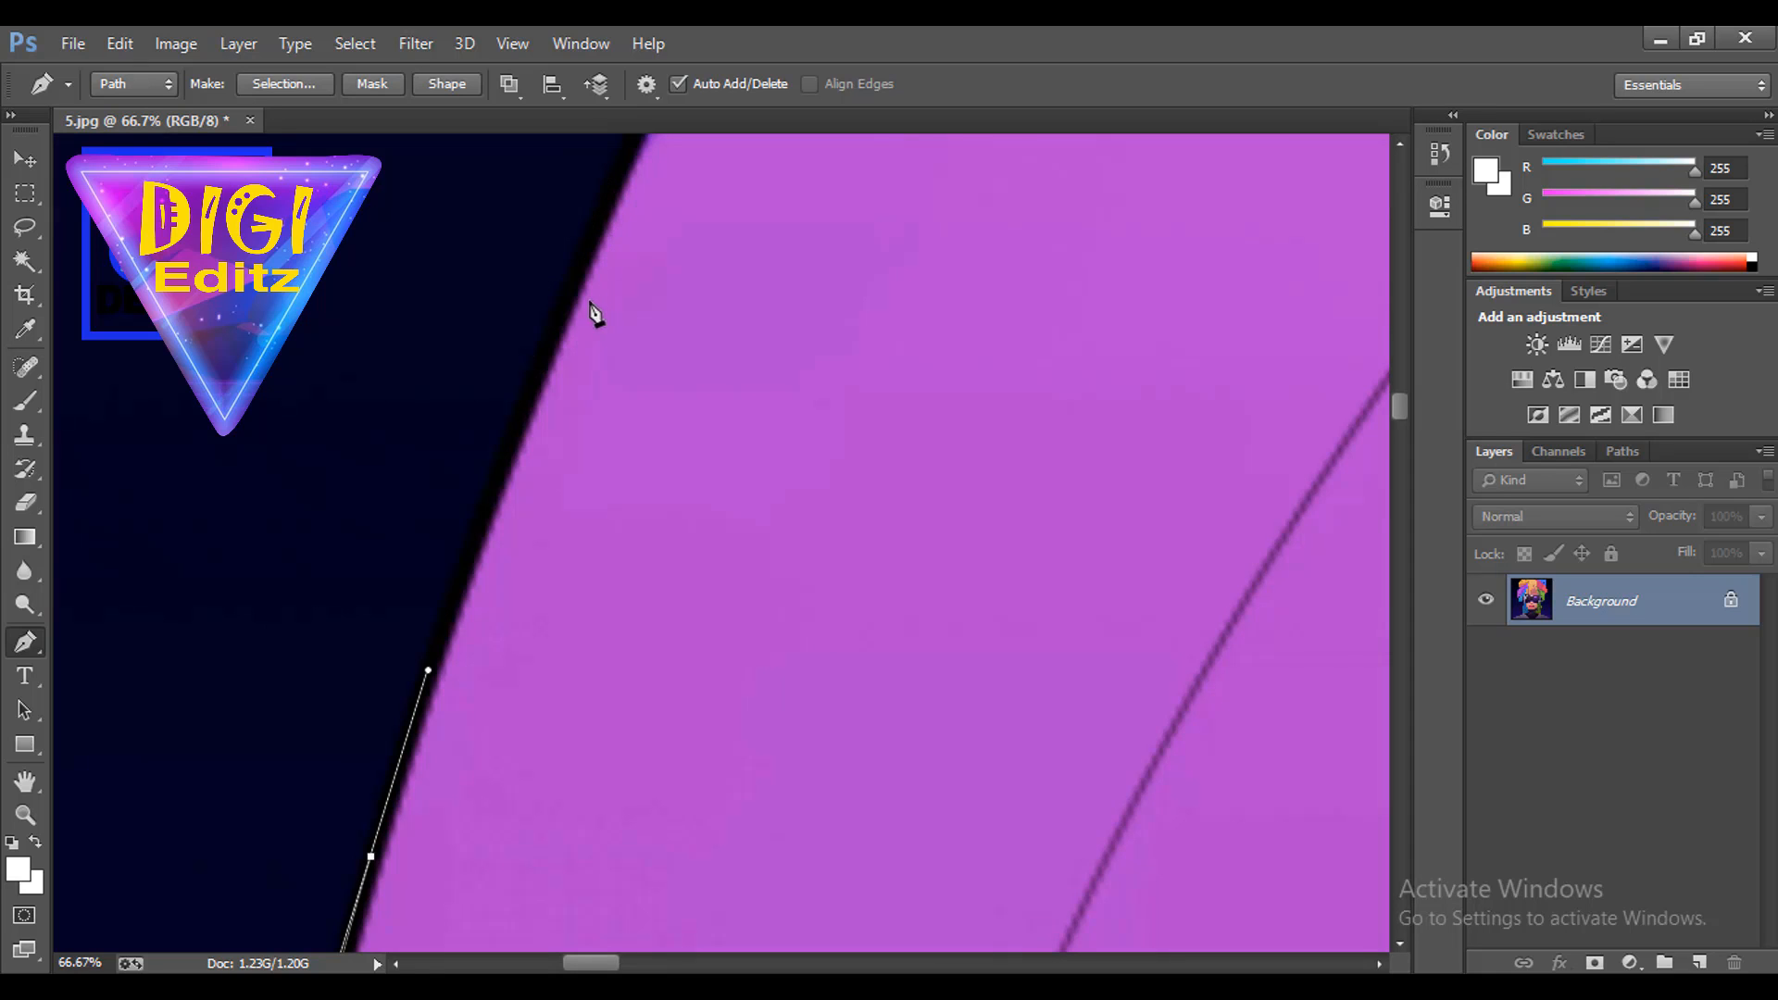
pyautogui.moveTo(565, 291); pyautogui.dragTo(405, 674)
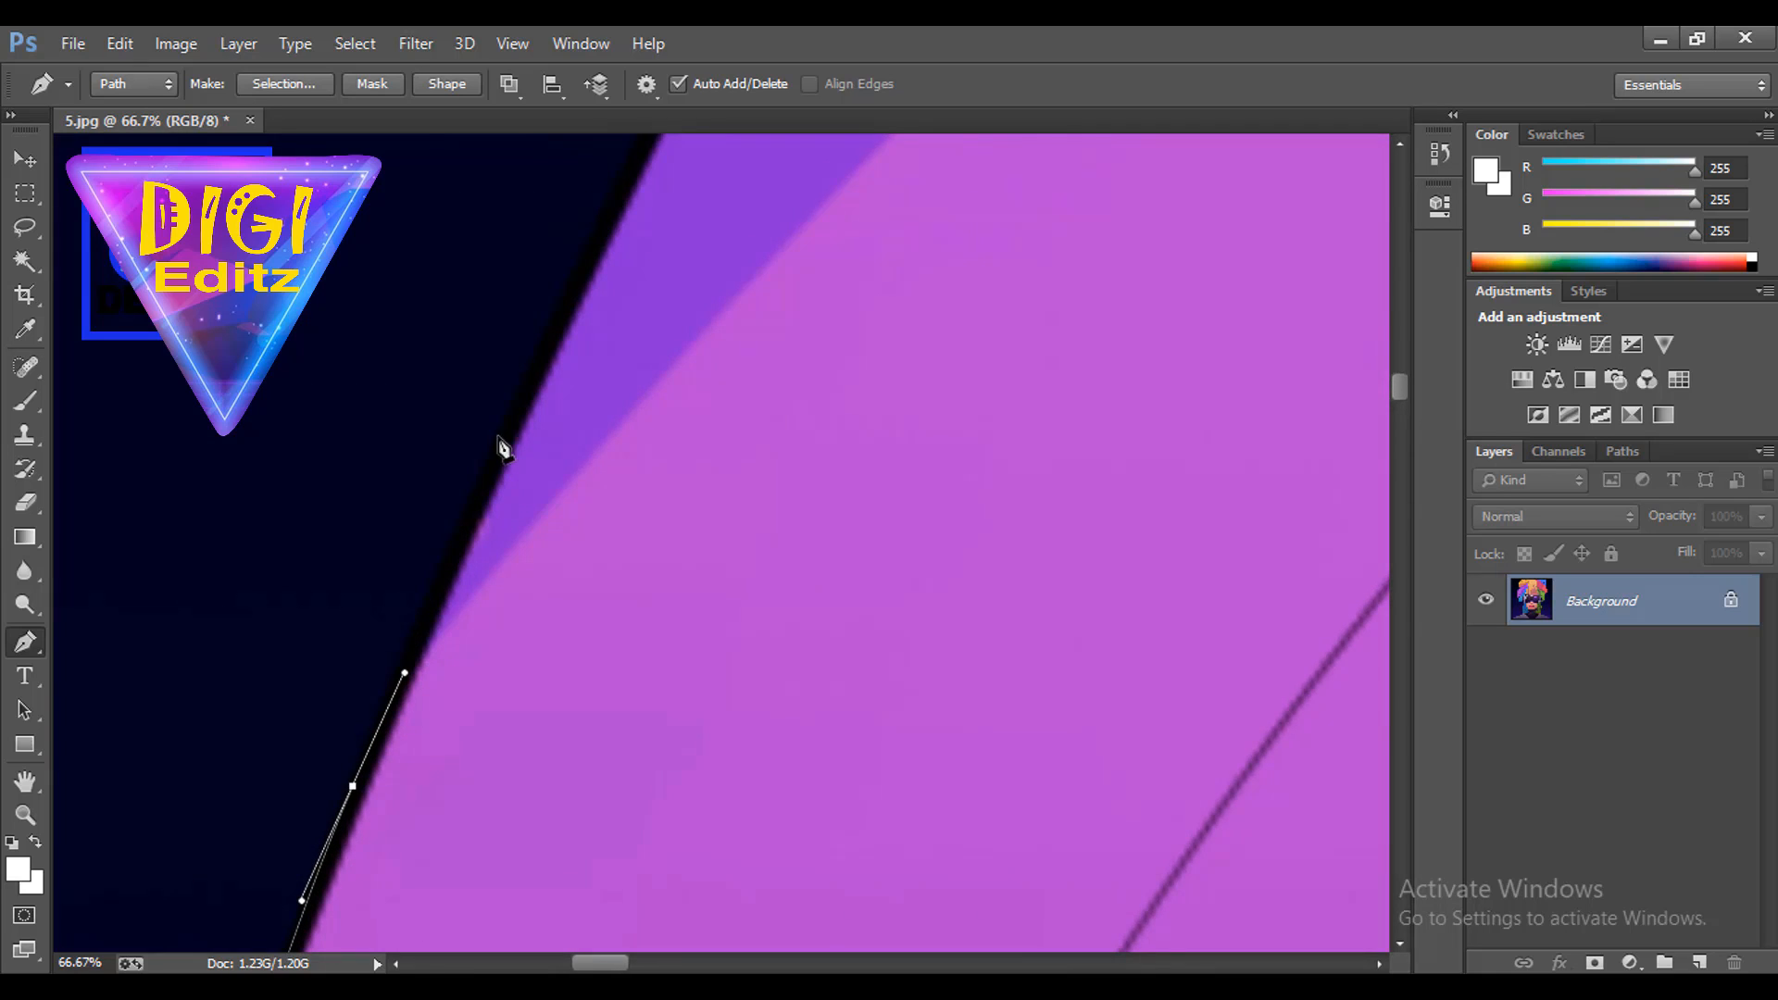
# Trace the violet-shaded upper edge of the purple hair to the notch where it meets the orange hair.
pyautogui.moveTo(530, 371); pyautogui.dragTo(506, 839)
pyautogui.moveTo(731, 381); pyautogui.dragTo(579, 719)
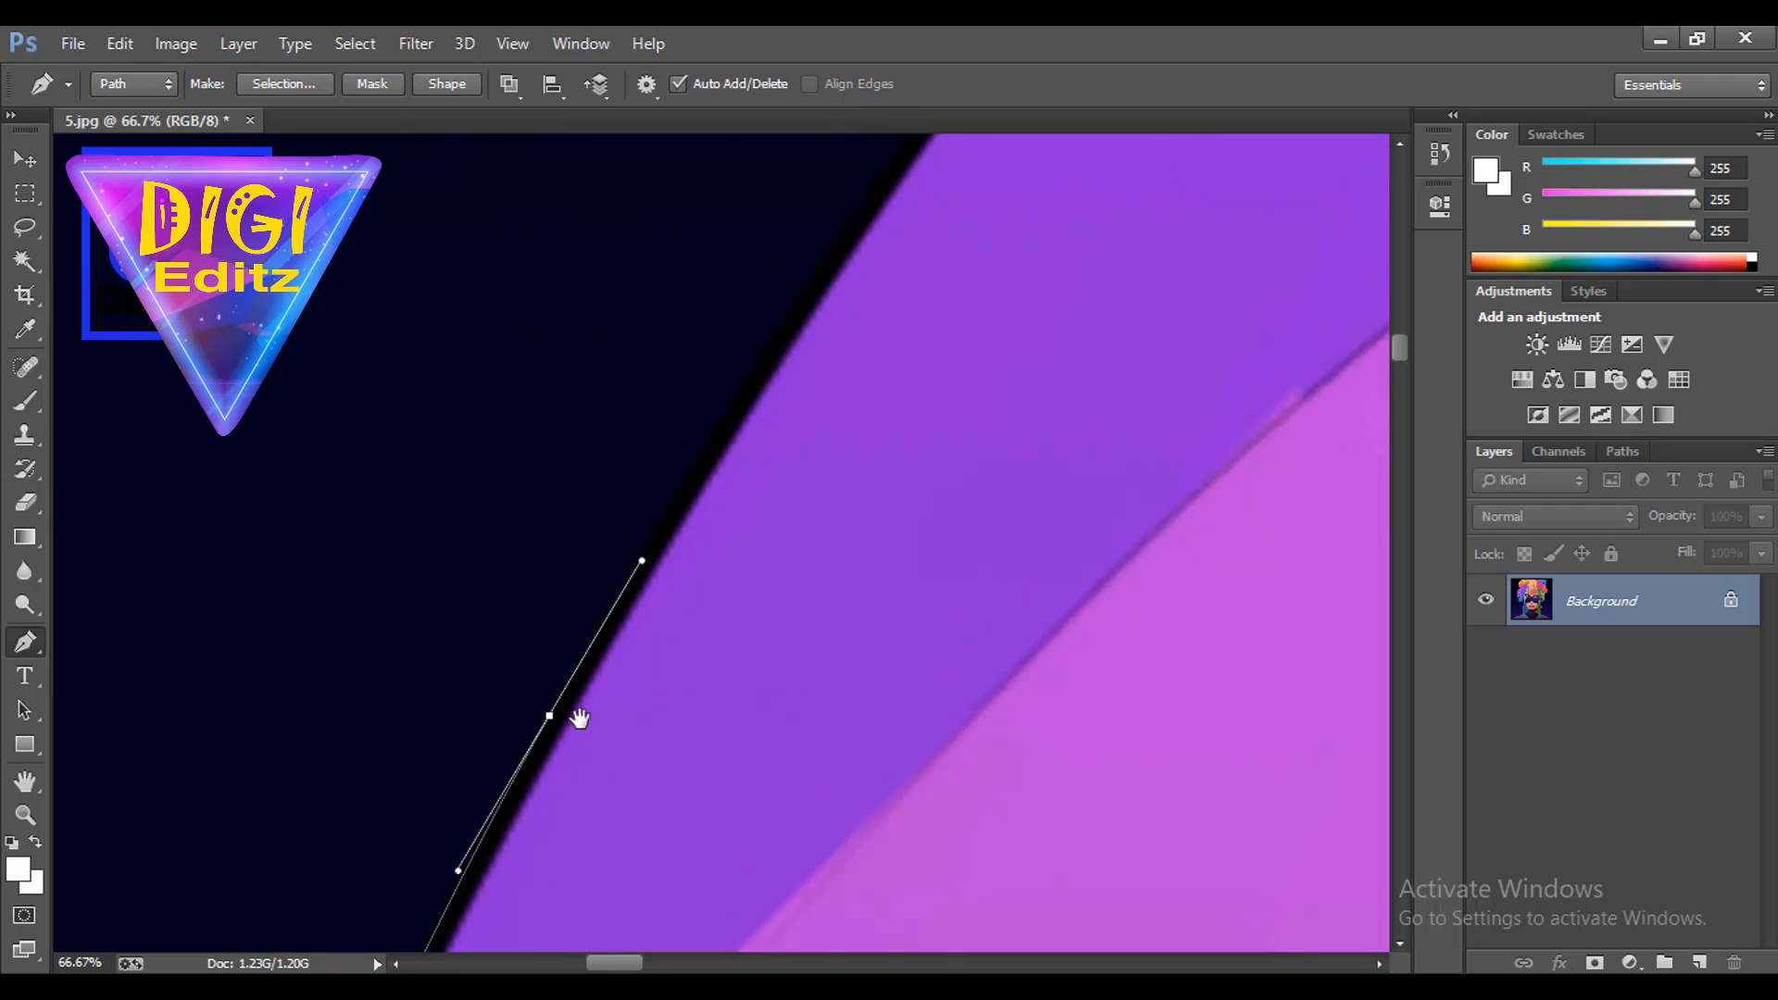
pyautogui.moveTo(746, 413); pyautogui.dragTo(1138, 748)
pyautogui.click(858, 259)
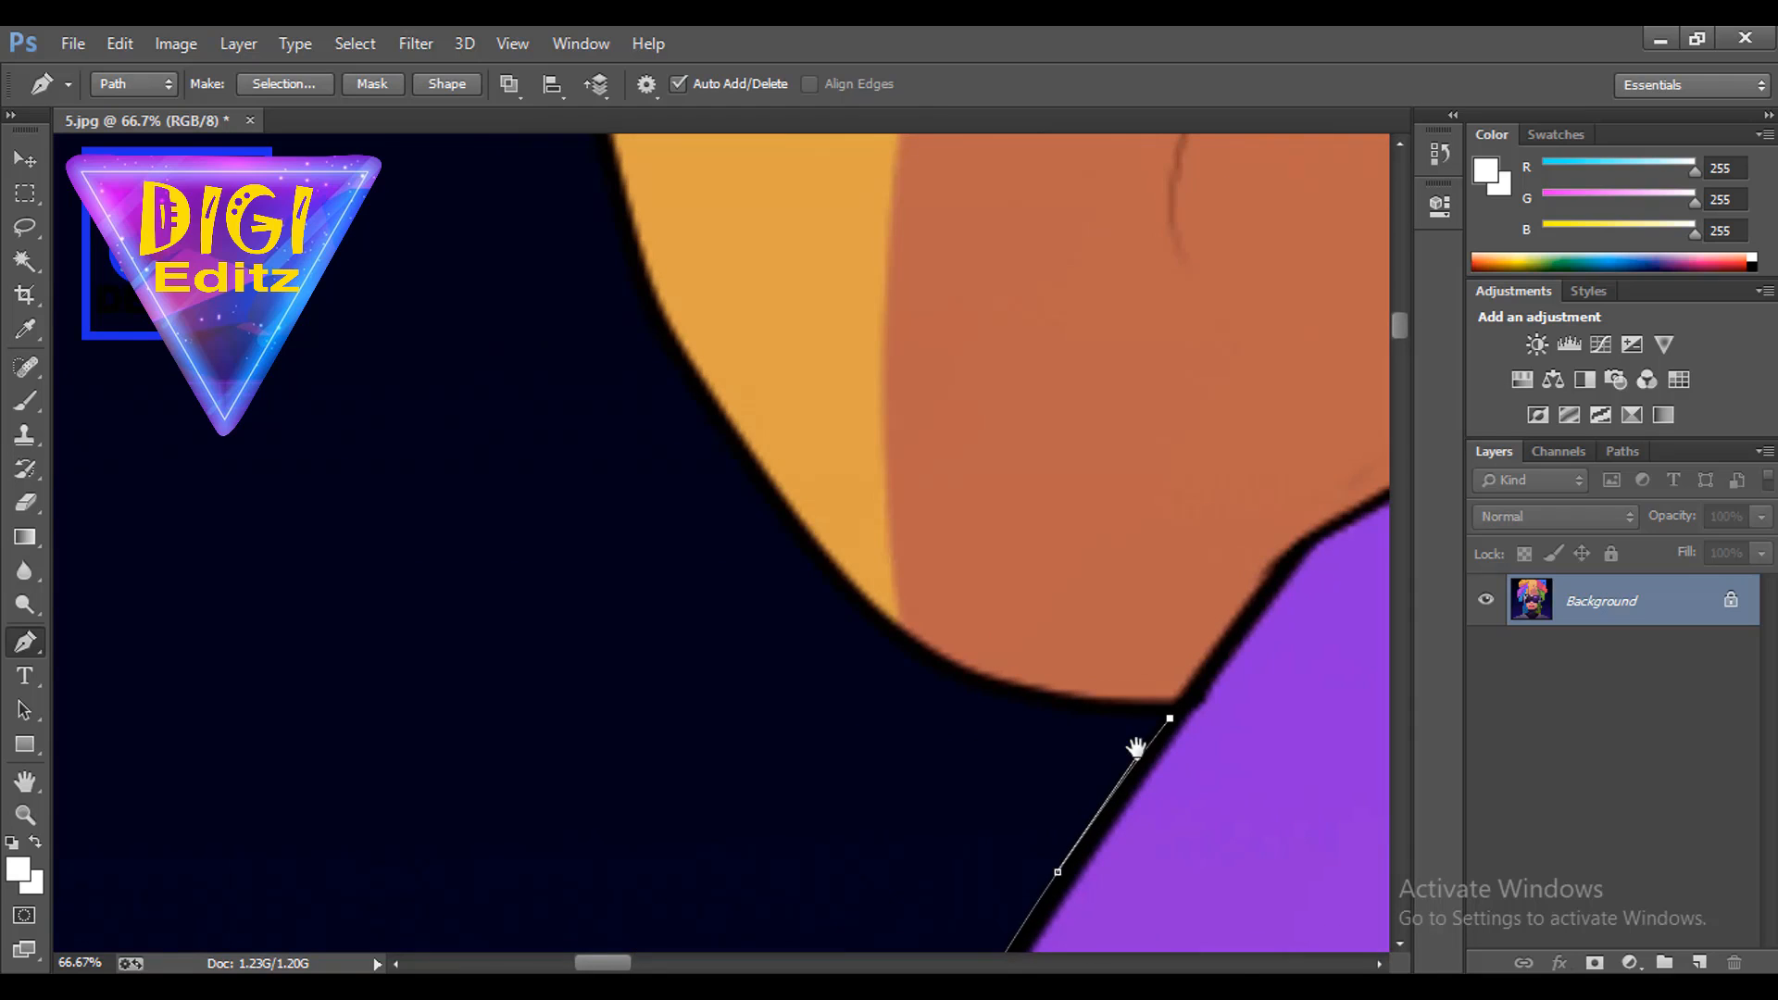
# Trace the orange hair's rounded lower edge from the notch and follow its outline up past the outermost point.
pyautogui.moveTo(1040, 712); pyautogui.dragTo(952, 684)
pyautogui.moveTo(801, 550); pyautogui.dragTo(911, 773)
pyautogui.moveTo(811, 583); pyautogui.dragTo(790, 793)
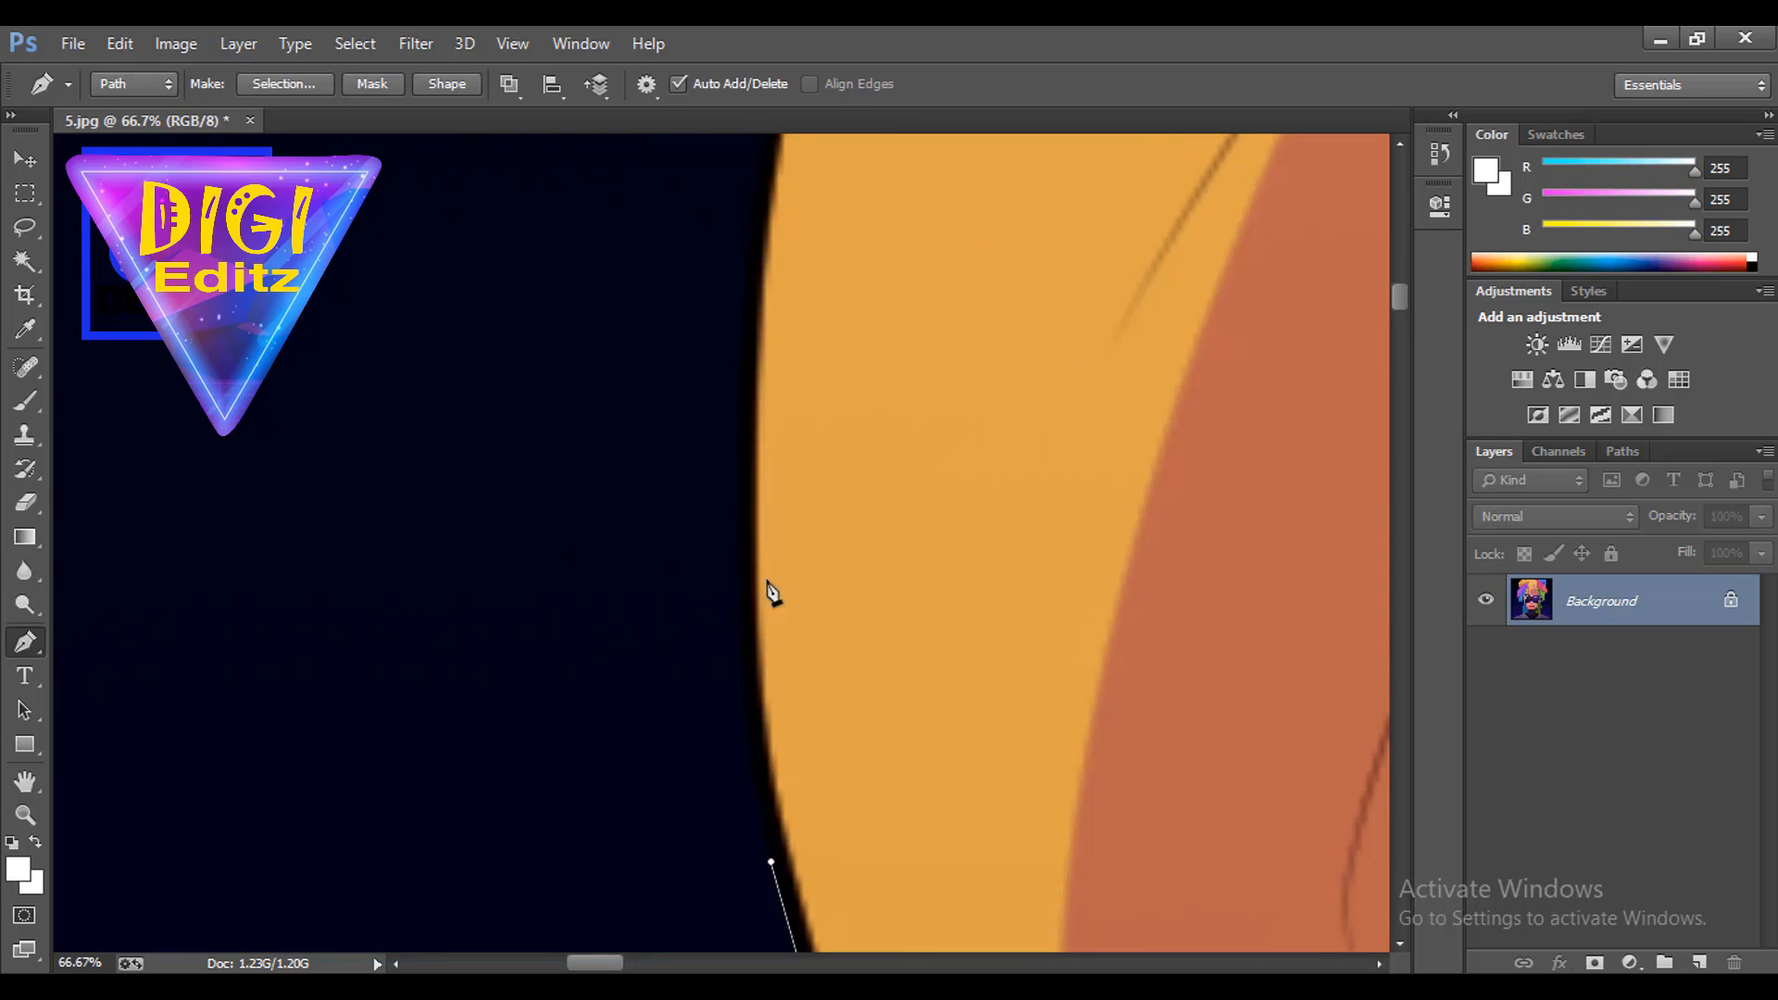
pyautogui.moveTo(741, 473); pyautogui.dragTo(748, 264)
pyautogui.moveTo(741, 439); pyautogui.dragTo(691, 919)
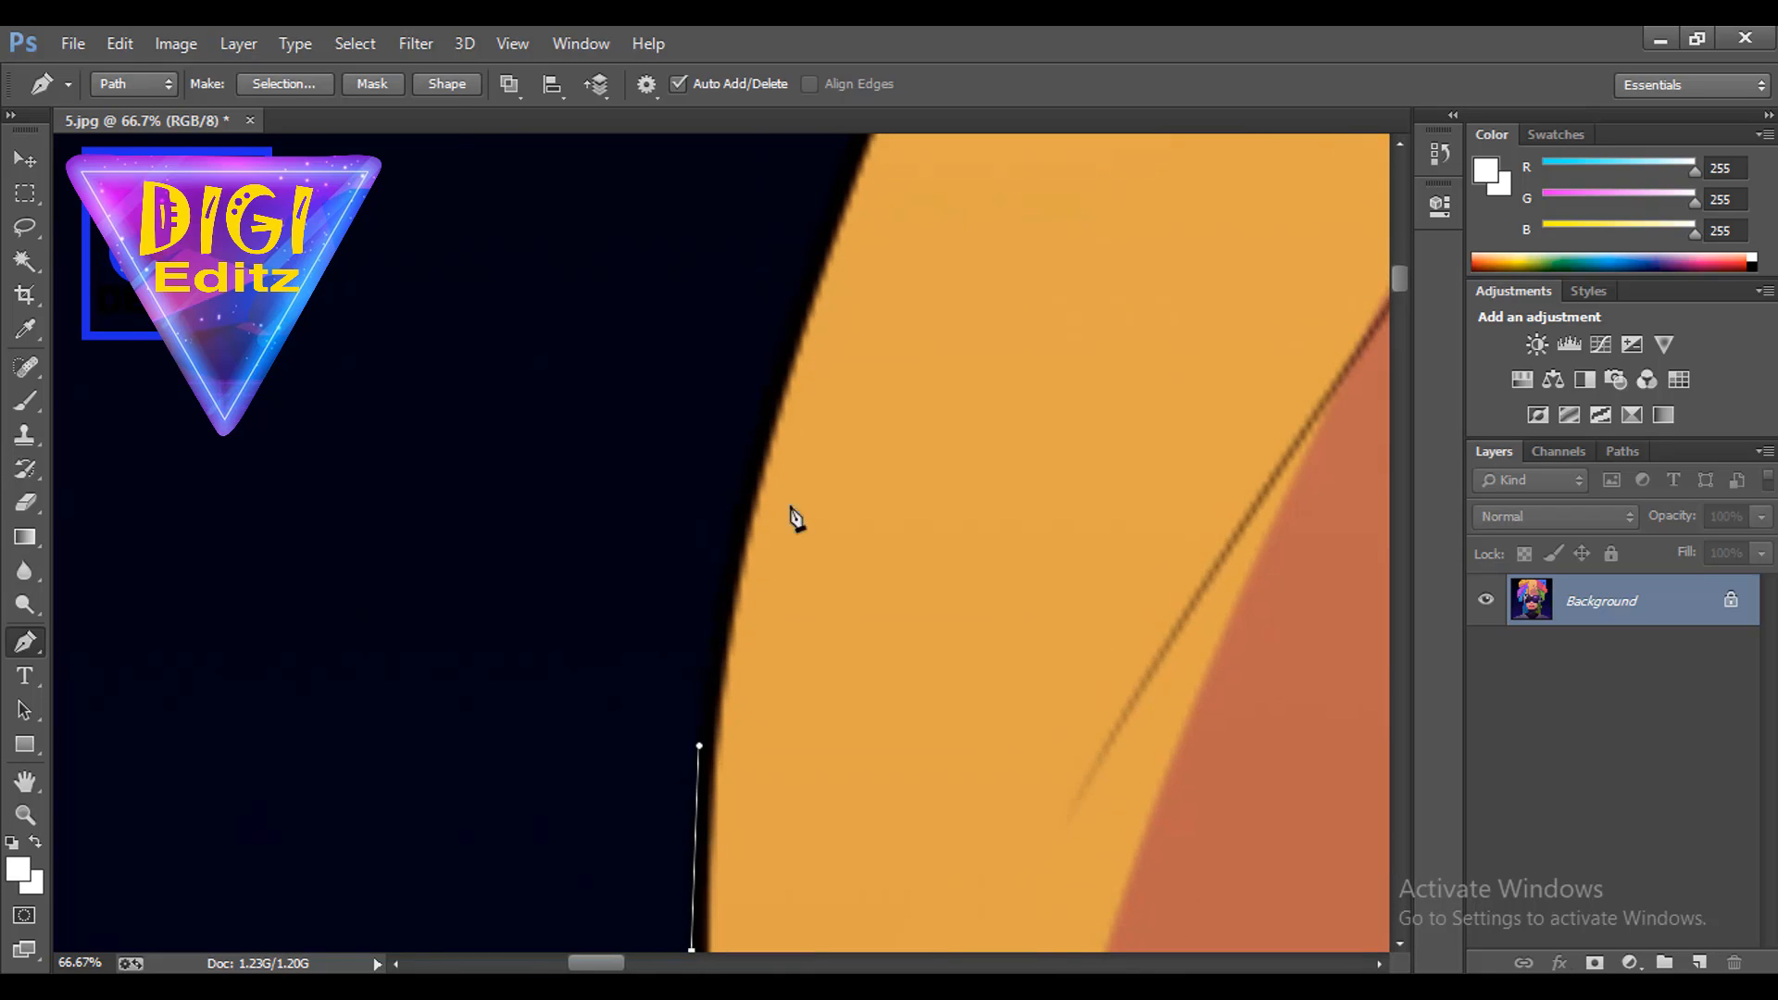
# Continue the path along the orange hair's outer edge where it starts to lean inward above the outermost point.
pyautogui.moveTo(760, 434); pyautogui.dragTo(684, 679)
pyautogui.click(732, 508)
pyautogui.click(787, 365)
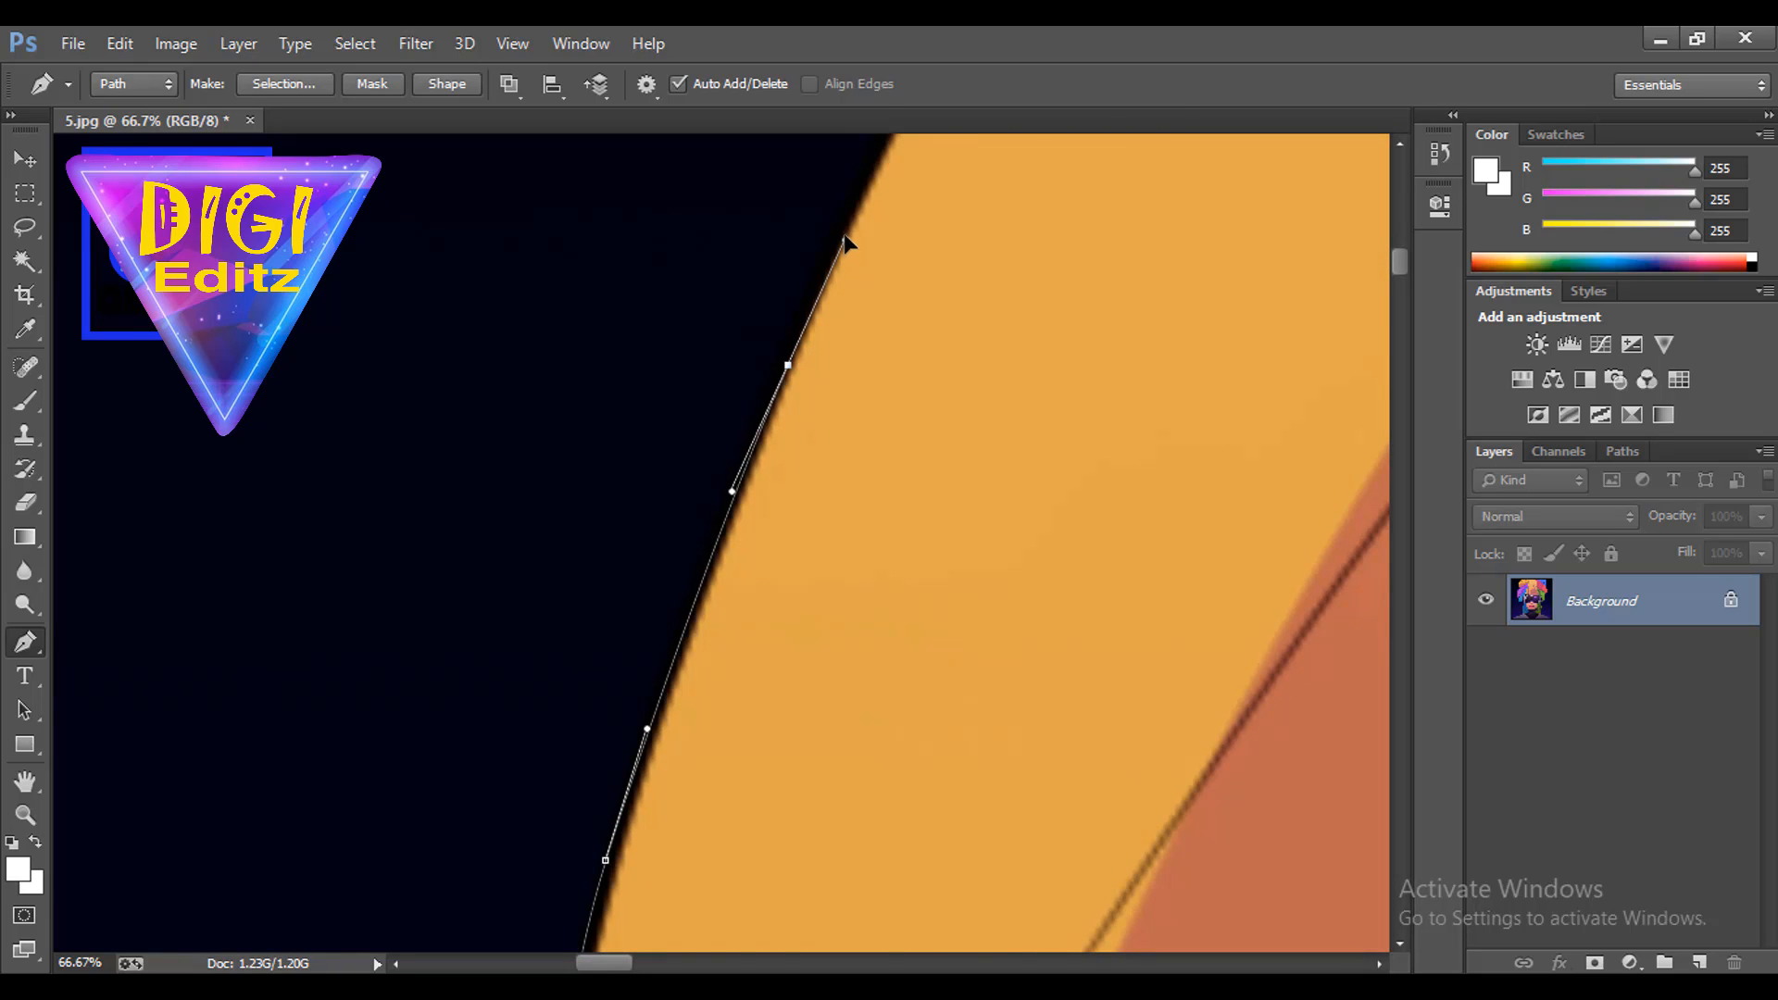
pyautogui.click(843, 223)
pyautogui.moveTo(853, 226); pyautogui.dragTo(595, 683)
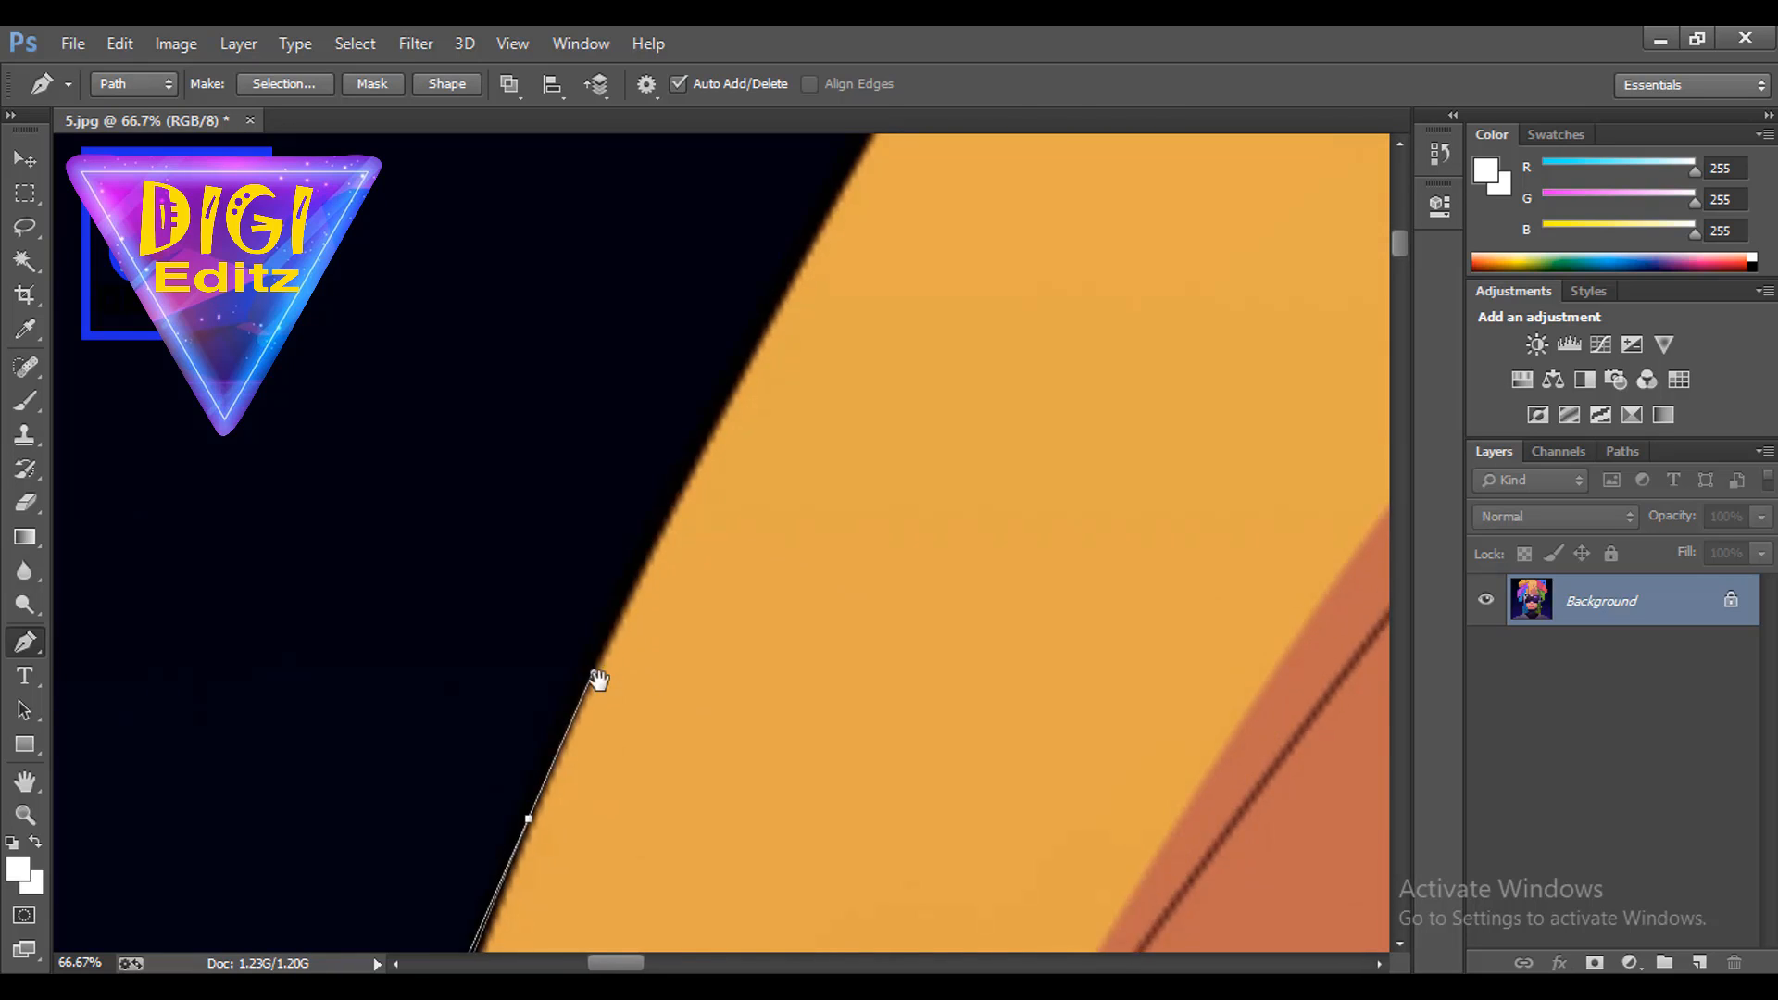
# Add further curved anchors up the slanted upper edge of the orange hair.
pyautogui.click(705, 432)
pyautogui.click(778, 301)
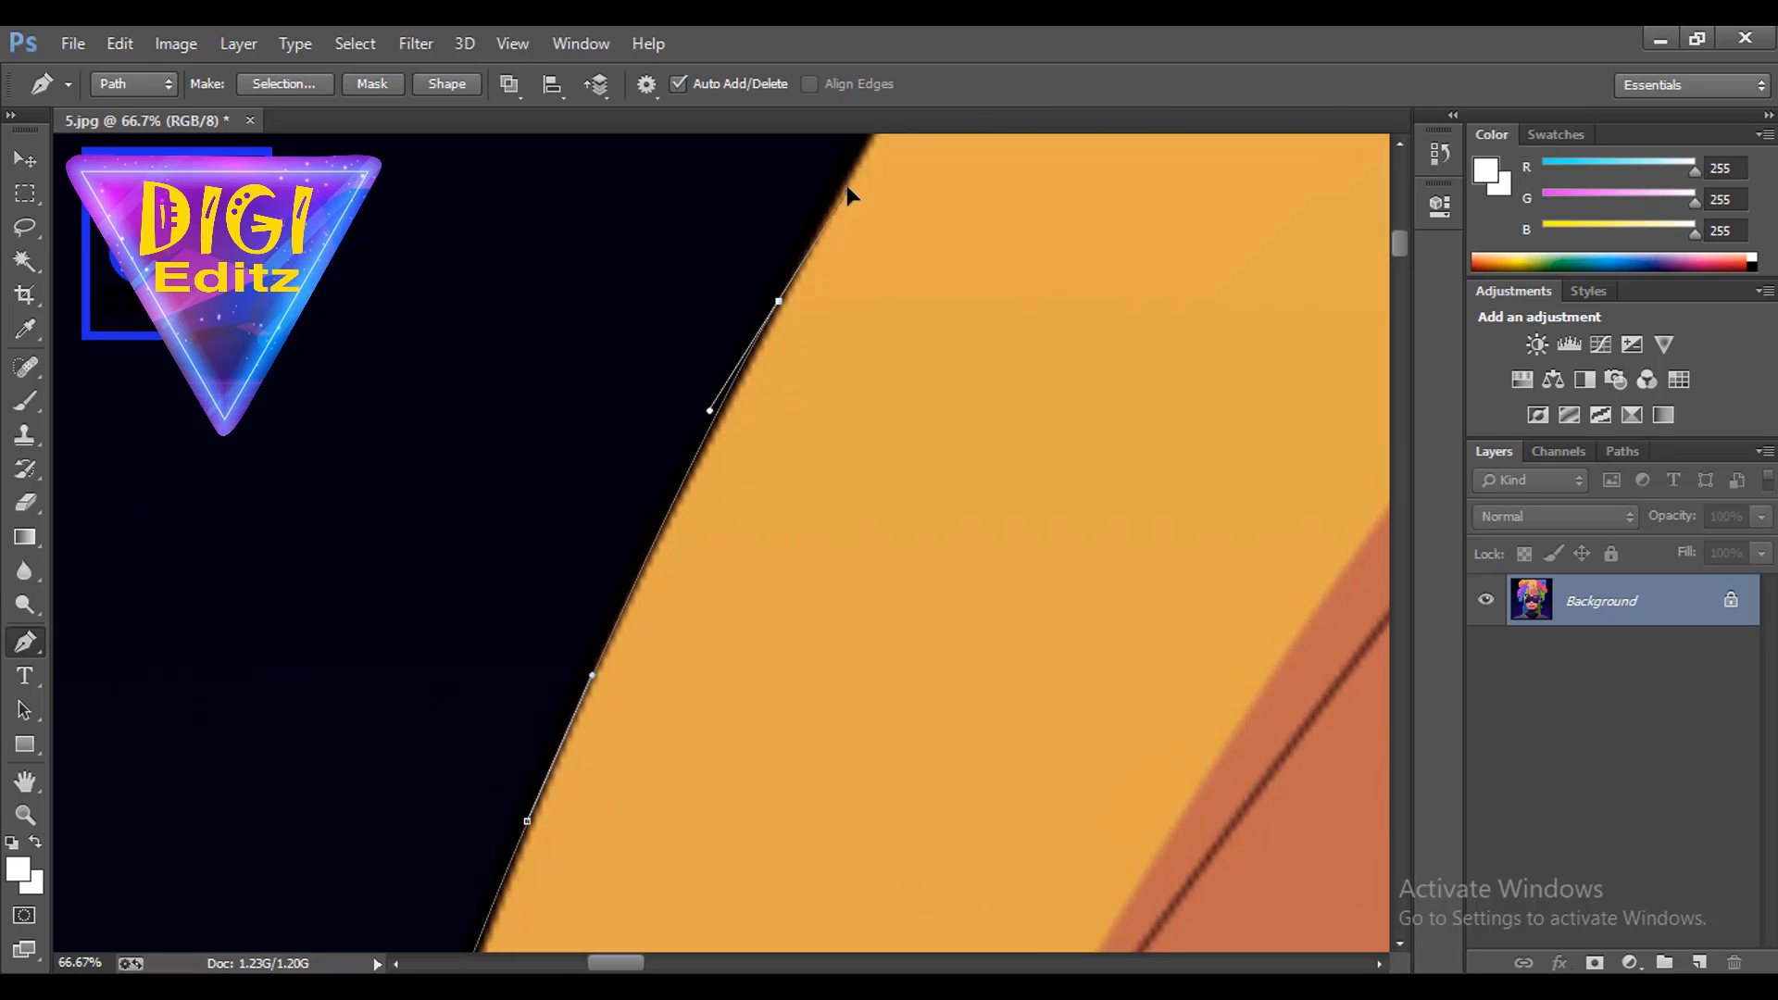
pyautogui.moveTo(852, 169); pyautogui.dragTo(650, 581)
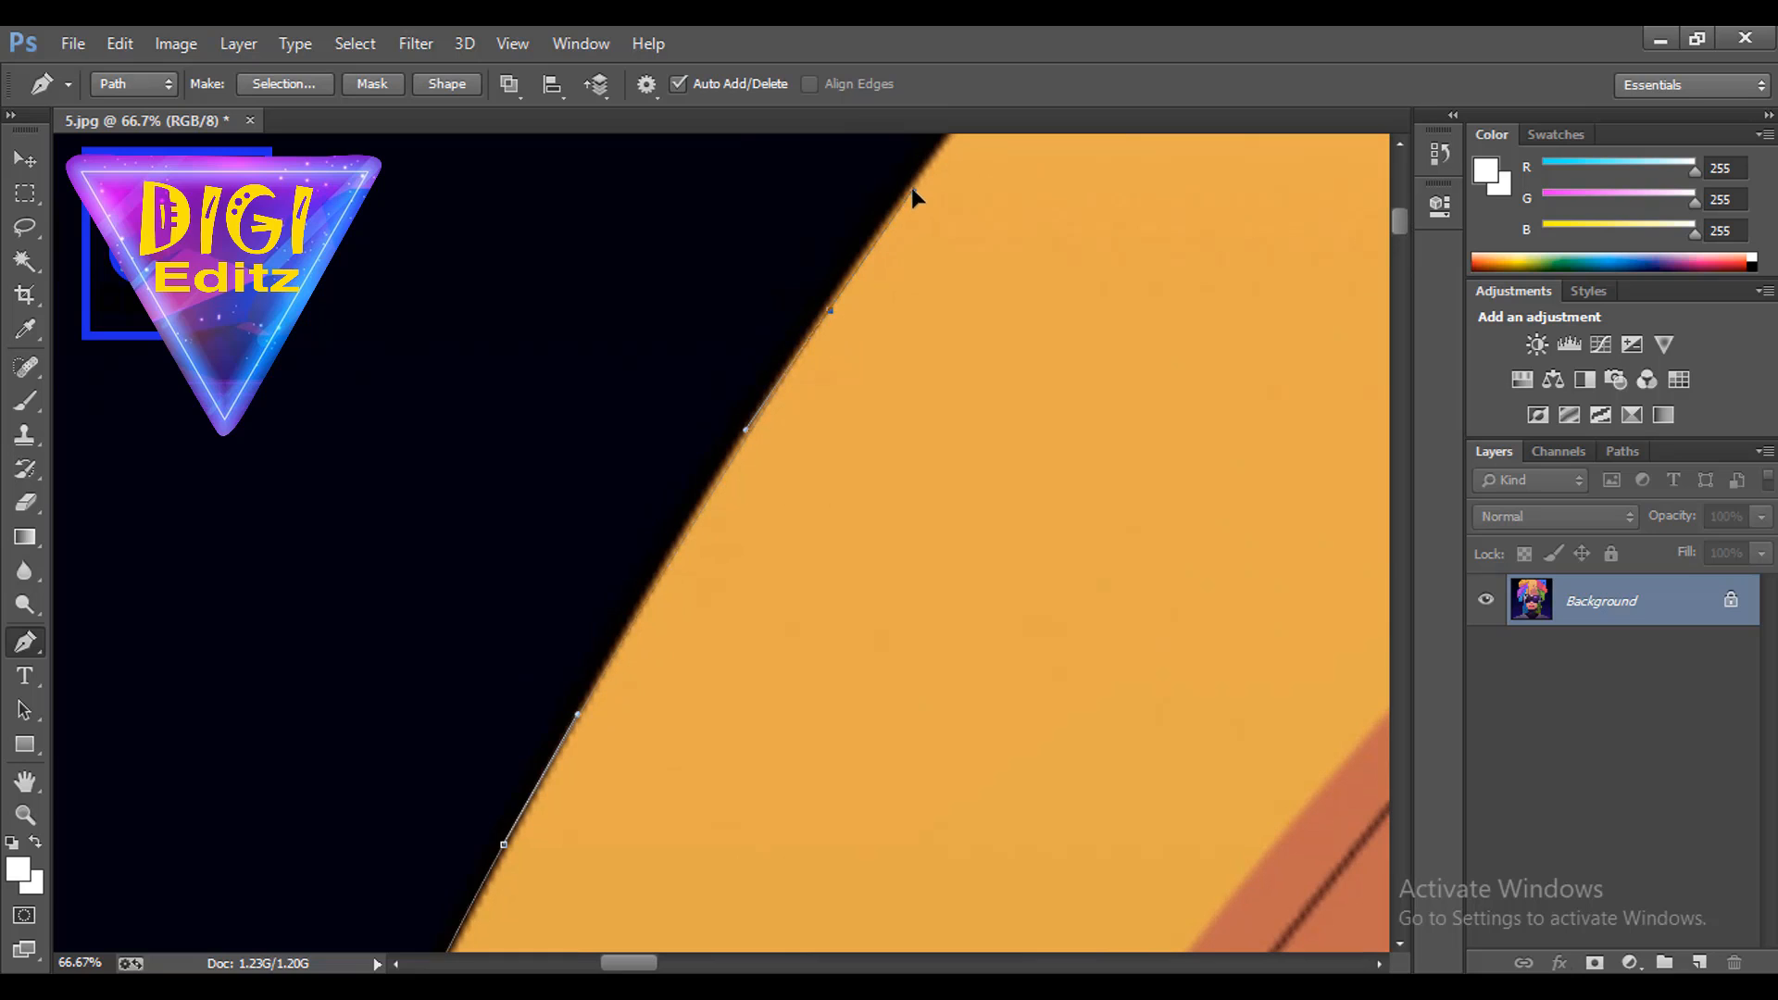
pyautogui.moveTo(889, 250); pyautogui.dragTo(687, 622)
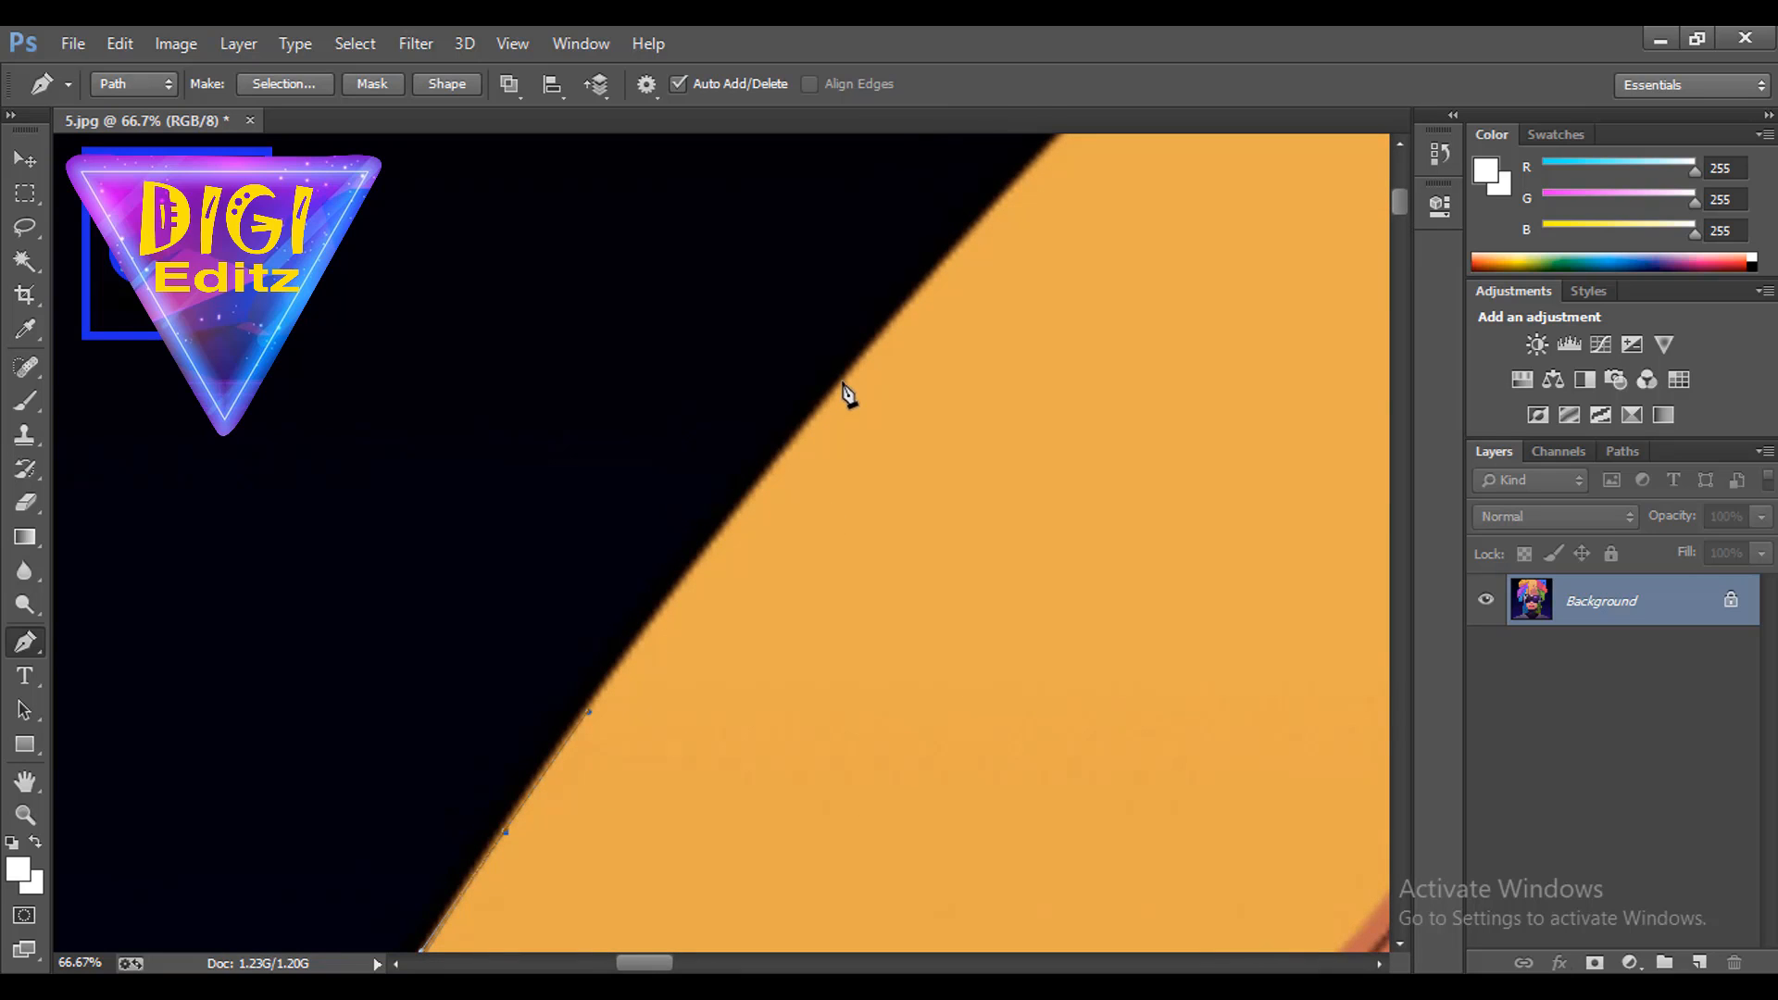
# Trace the orange hair's edge to the image's upper border and carry the path along that border to the blue hair's outer edge.
pyautogui.moveTo(841, 381); pyautogui.dragTo(655, 635)
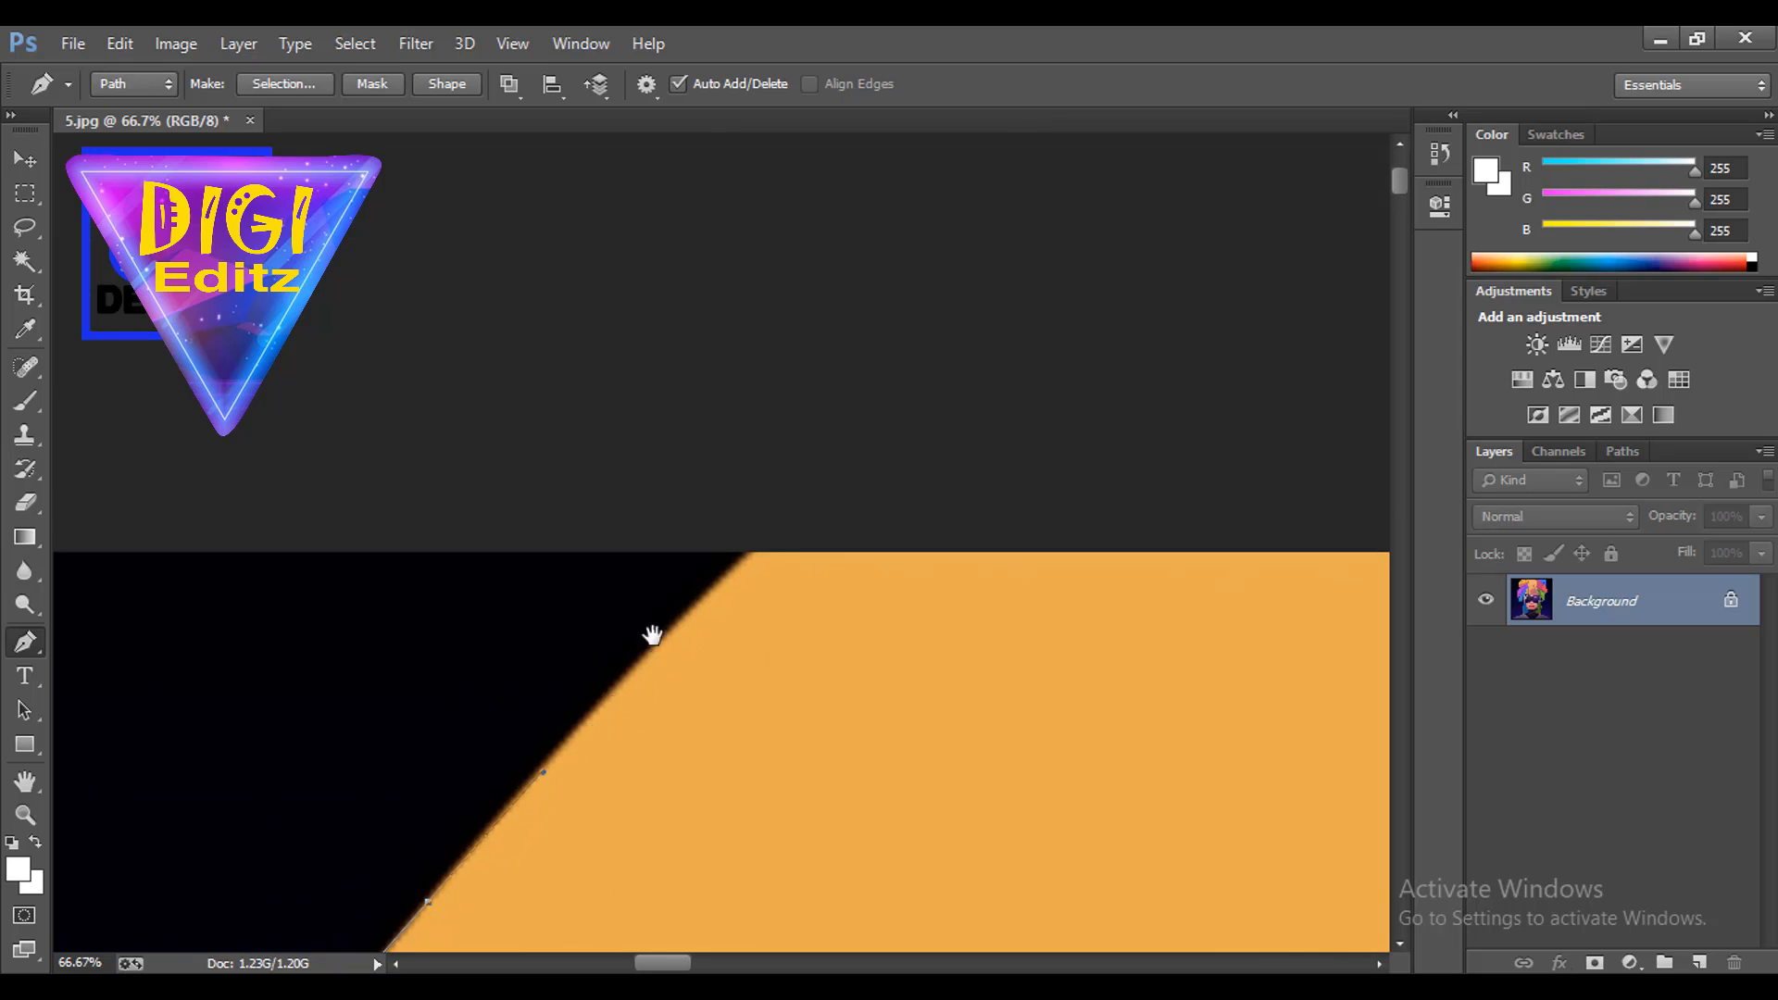
pyautogui.click(765, 537)
pyautogui.moveTo(1091, 524); pyautogui.dragTo(759, 492)
pyautogui.moveTo(1204, 511); pyautogui.dragTo(574, 562)
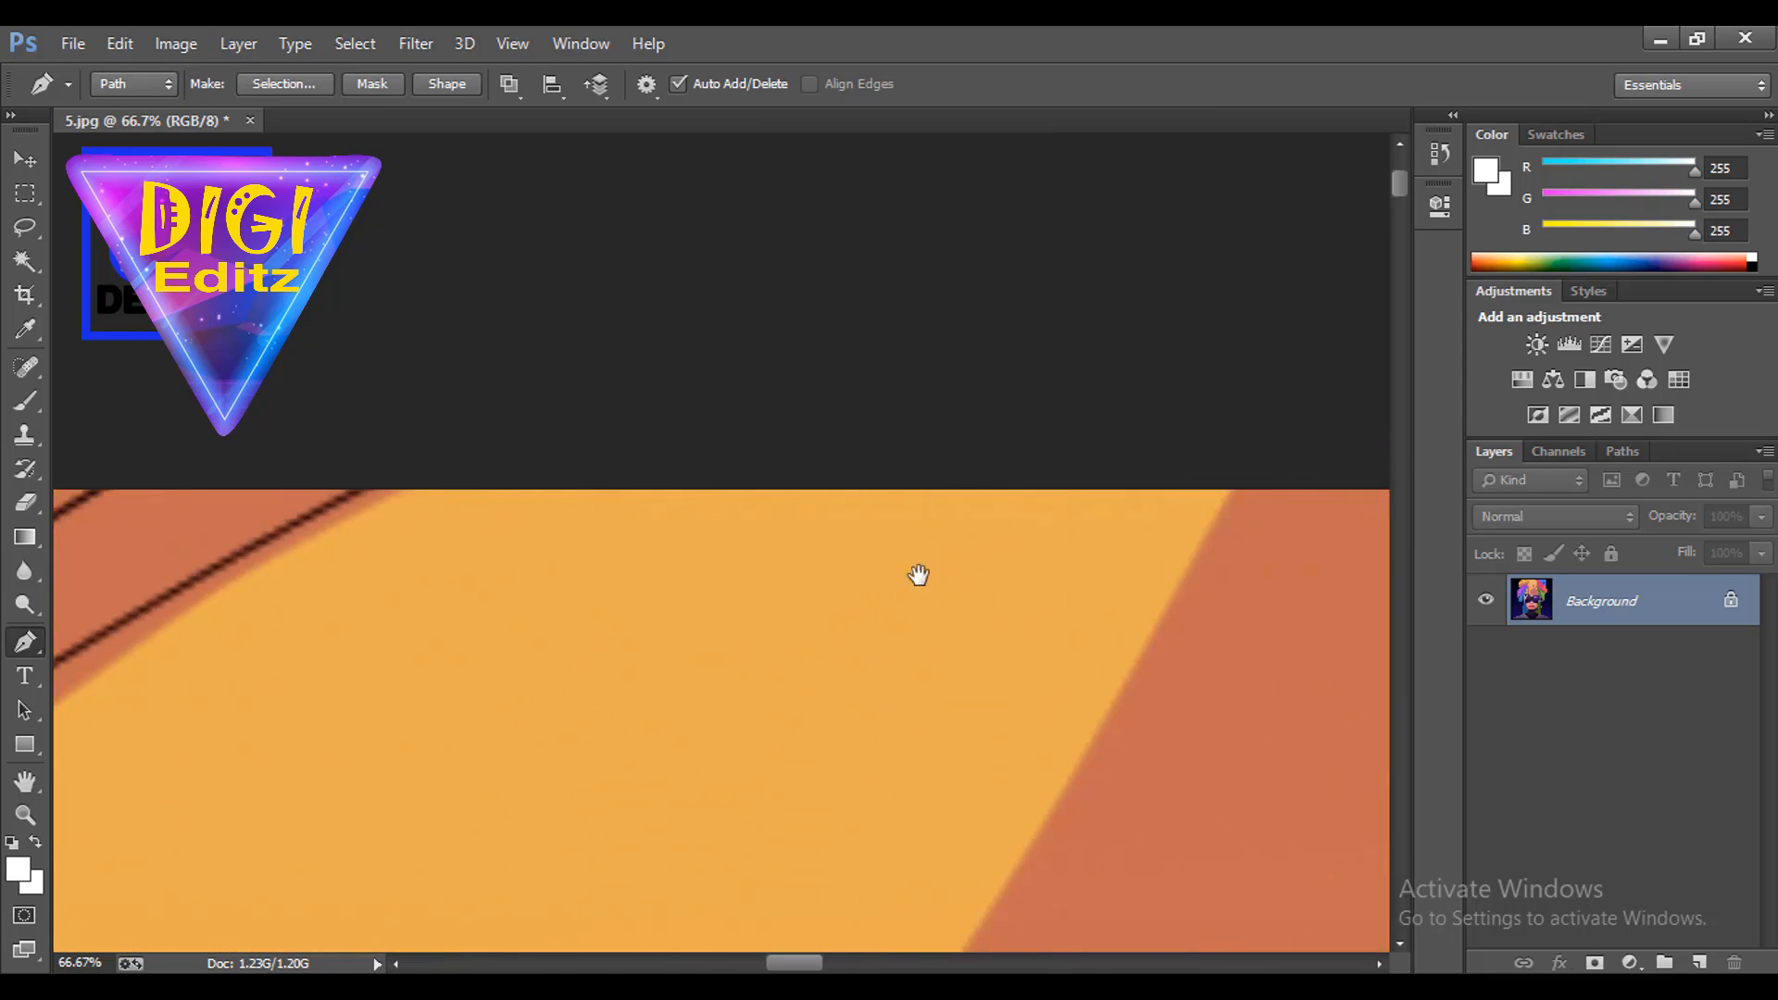
pyautogui.moveTo(918, 576); pyautogui.dragTo(846, 587)
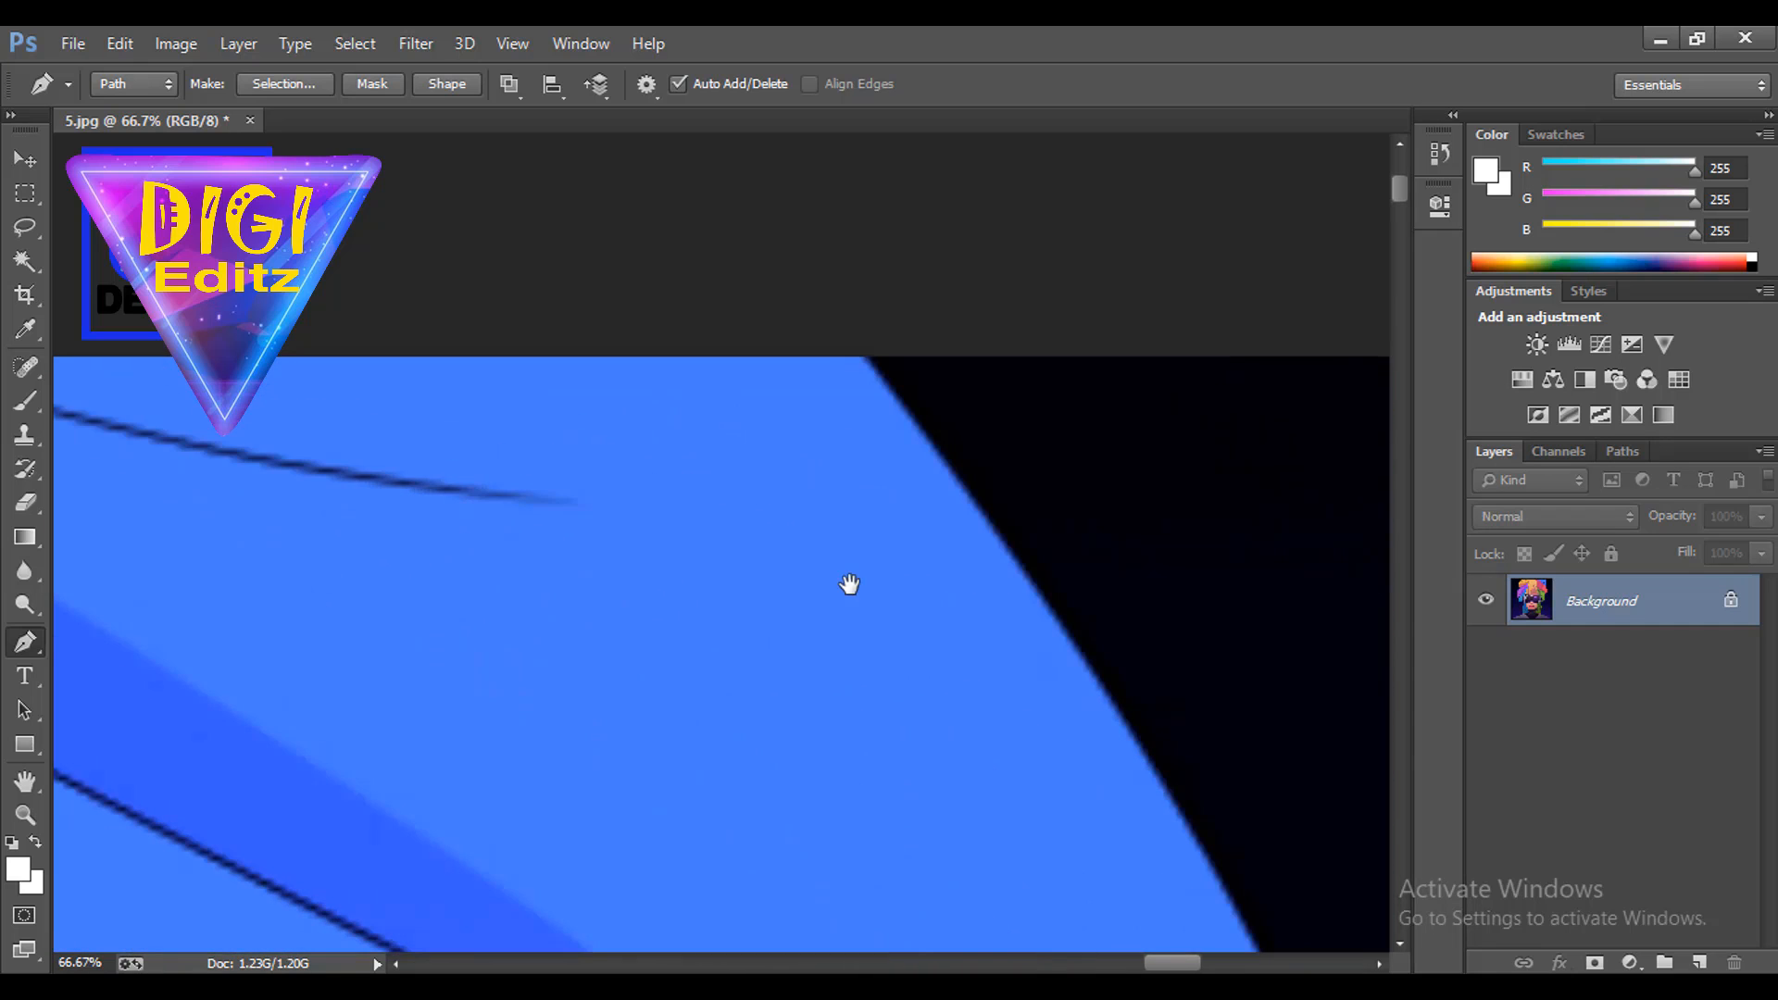
pyautogui.click(853, 352)
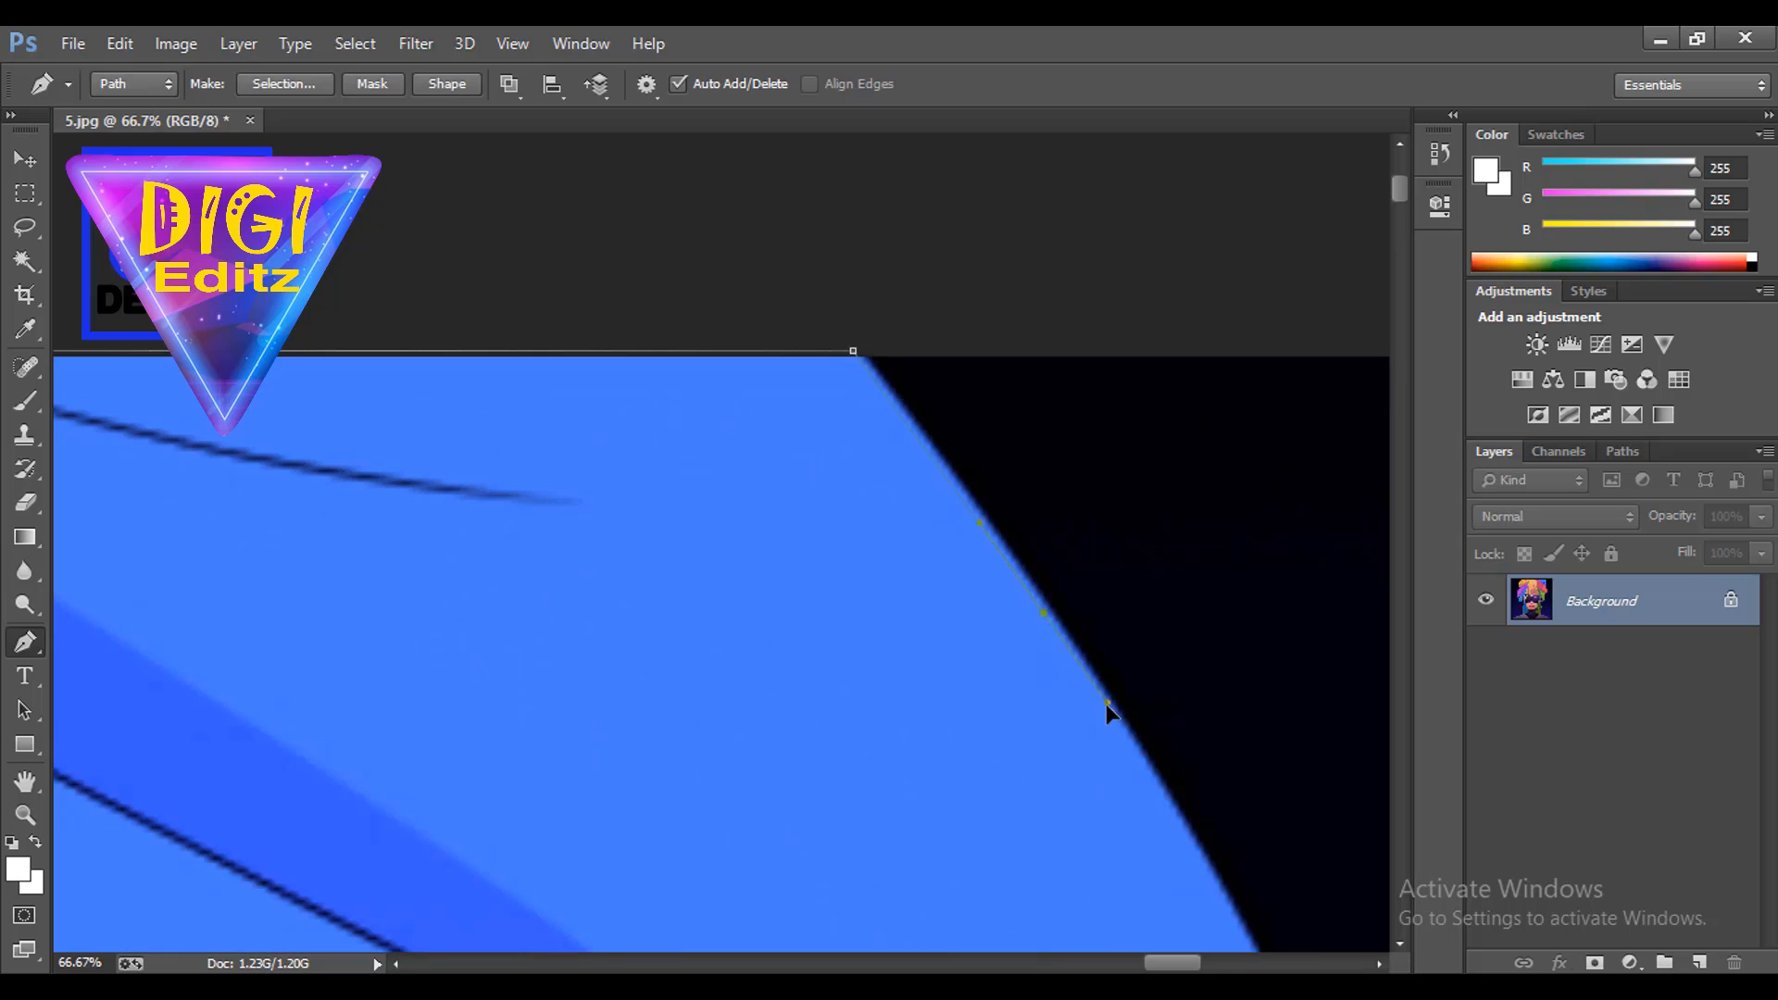
# Trace the blue hair's curved outer edge from the image's upper border down to its outermost bulge.
pyautogui.moveTo(1048, 603); pyautogui.dragTo(969, 516)
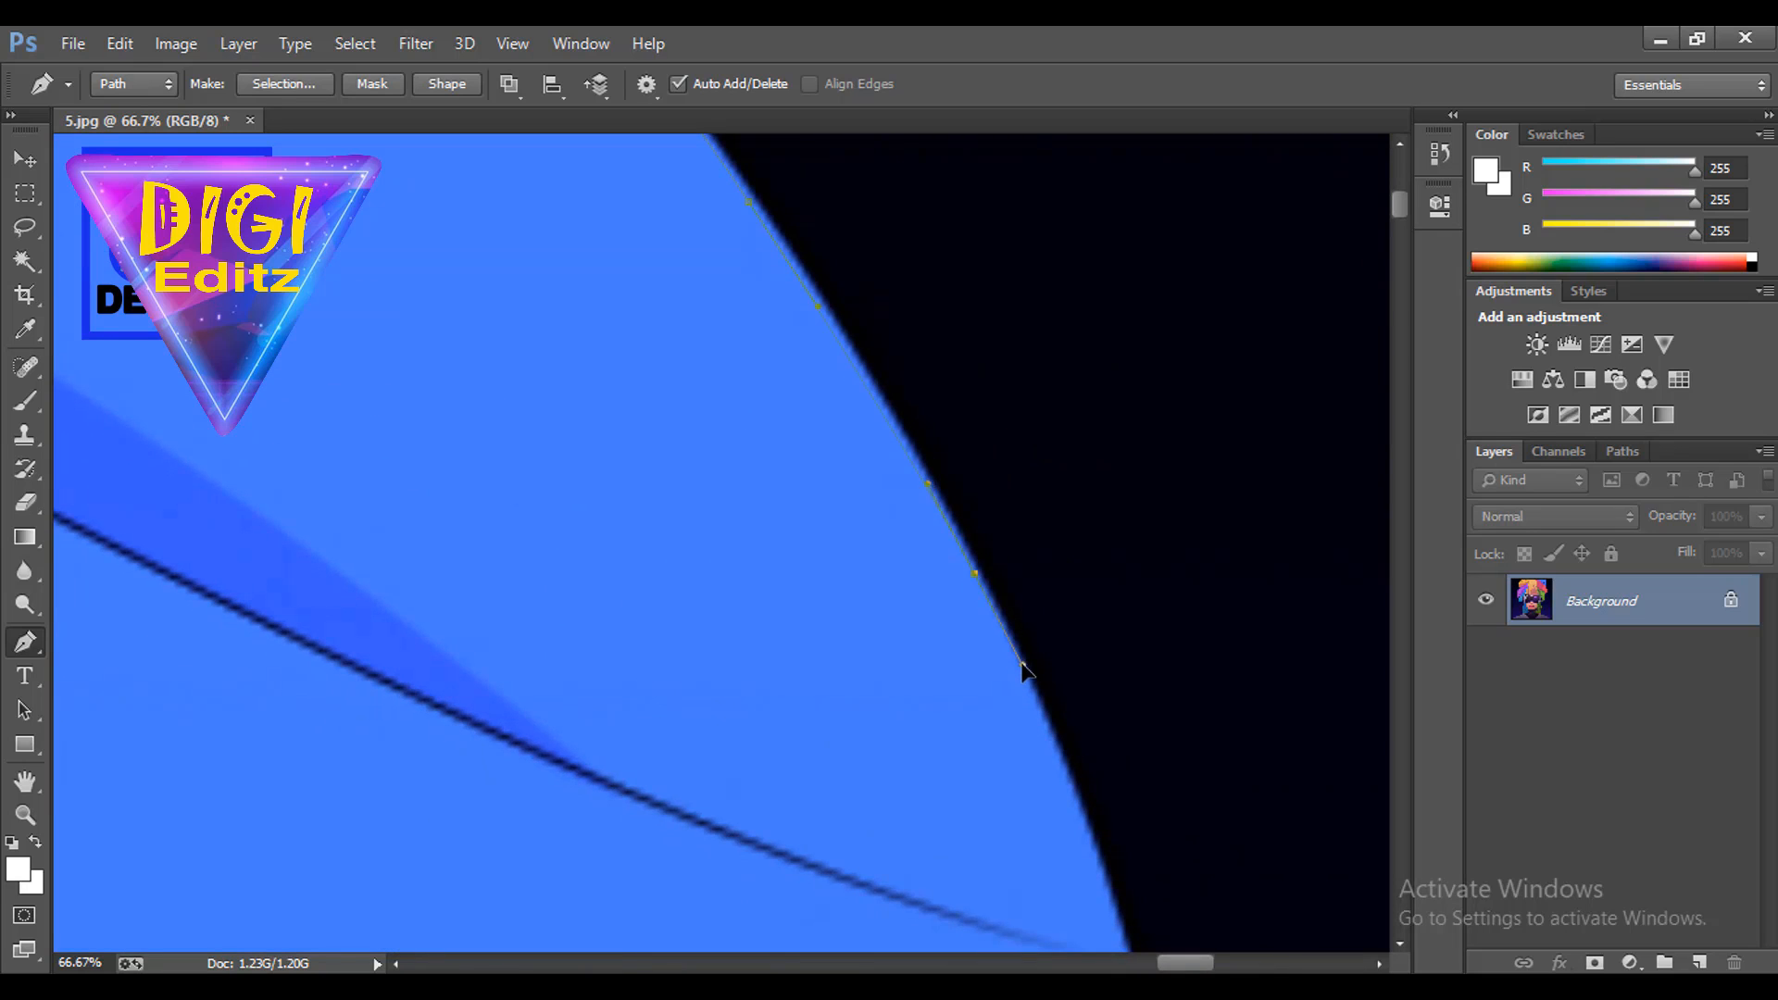
pyautogui.moveTo(1020, 673); pyautogui.dragTo(991, 398)
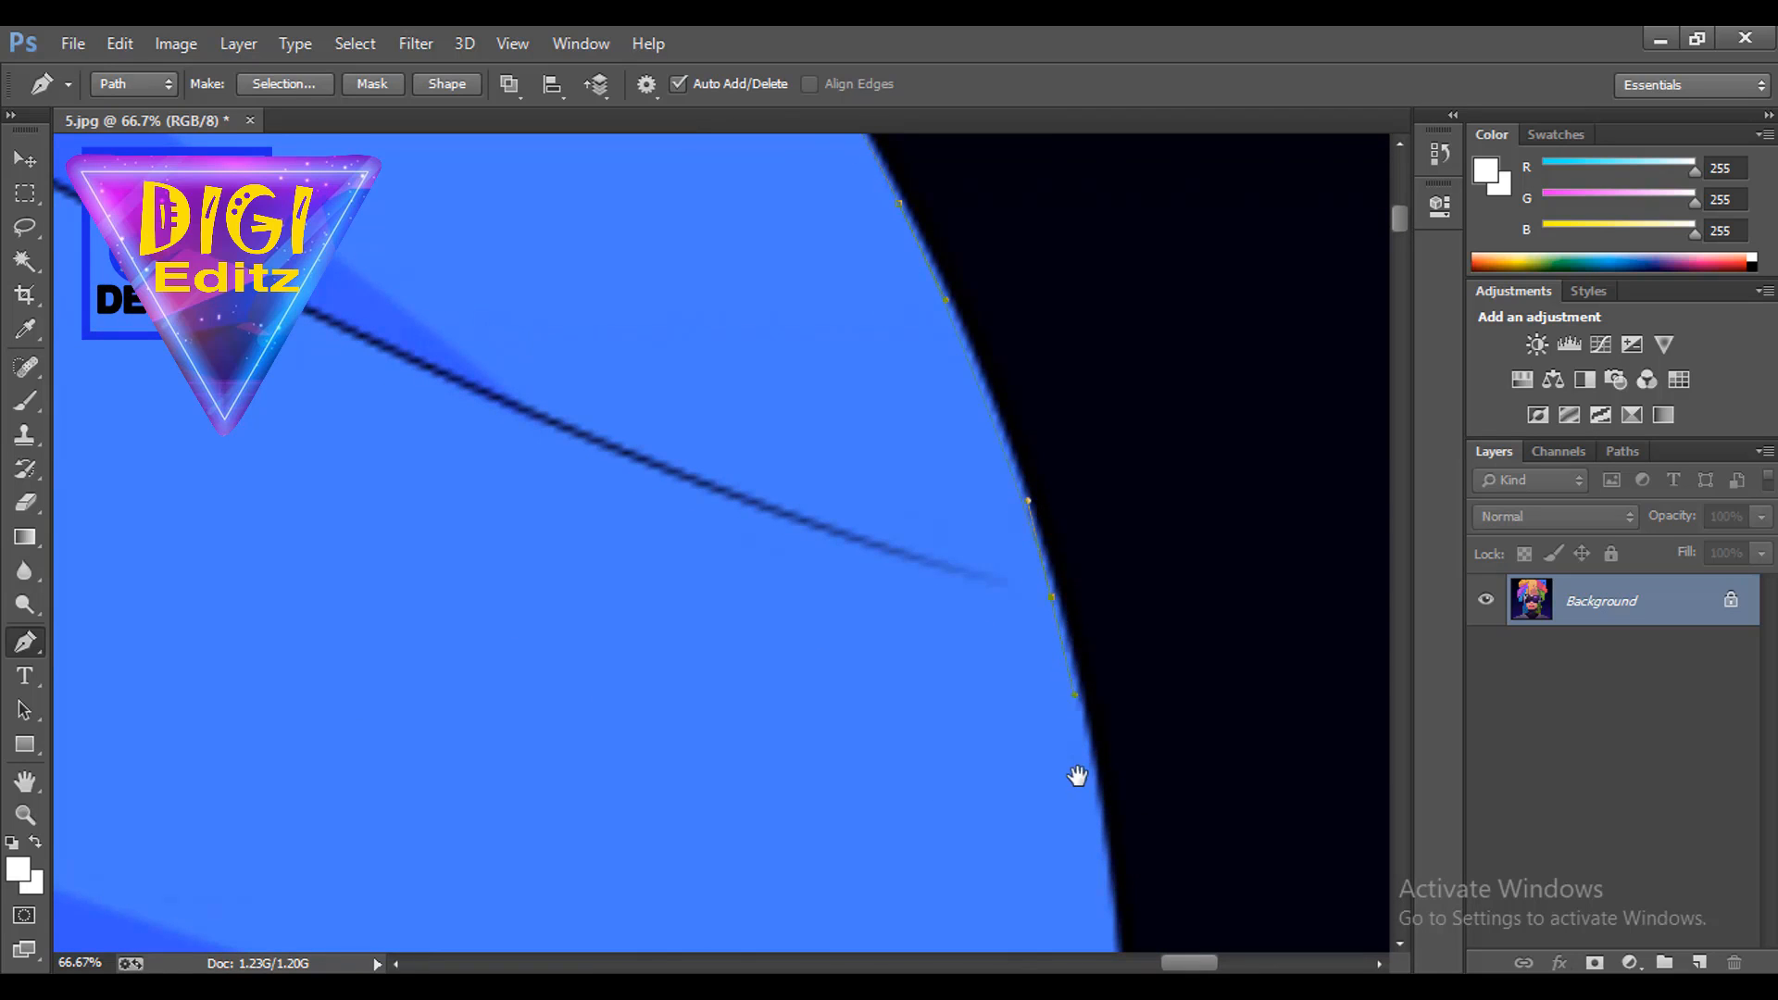
pyautogui.moveTo(1077, 776); pyautogui.dragTo(1047, 369)
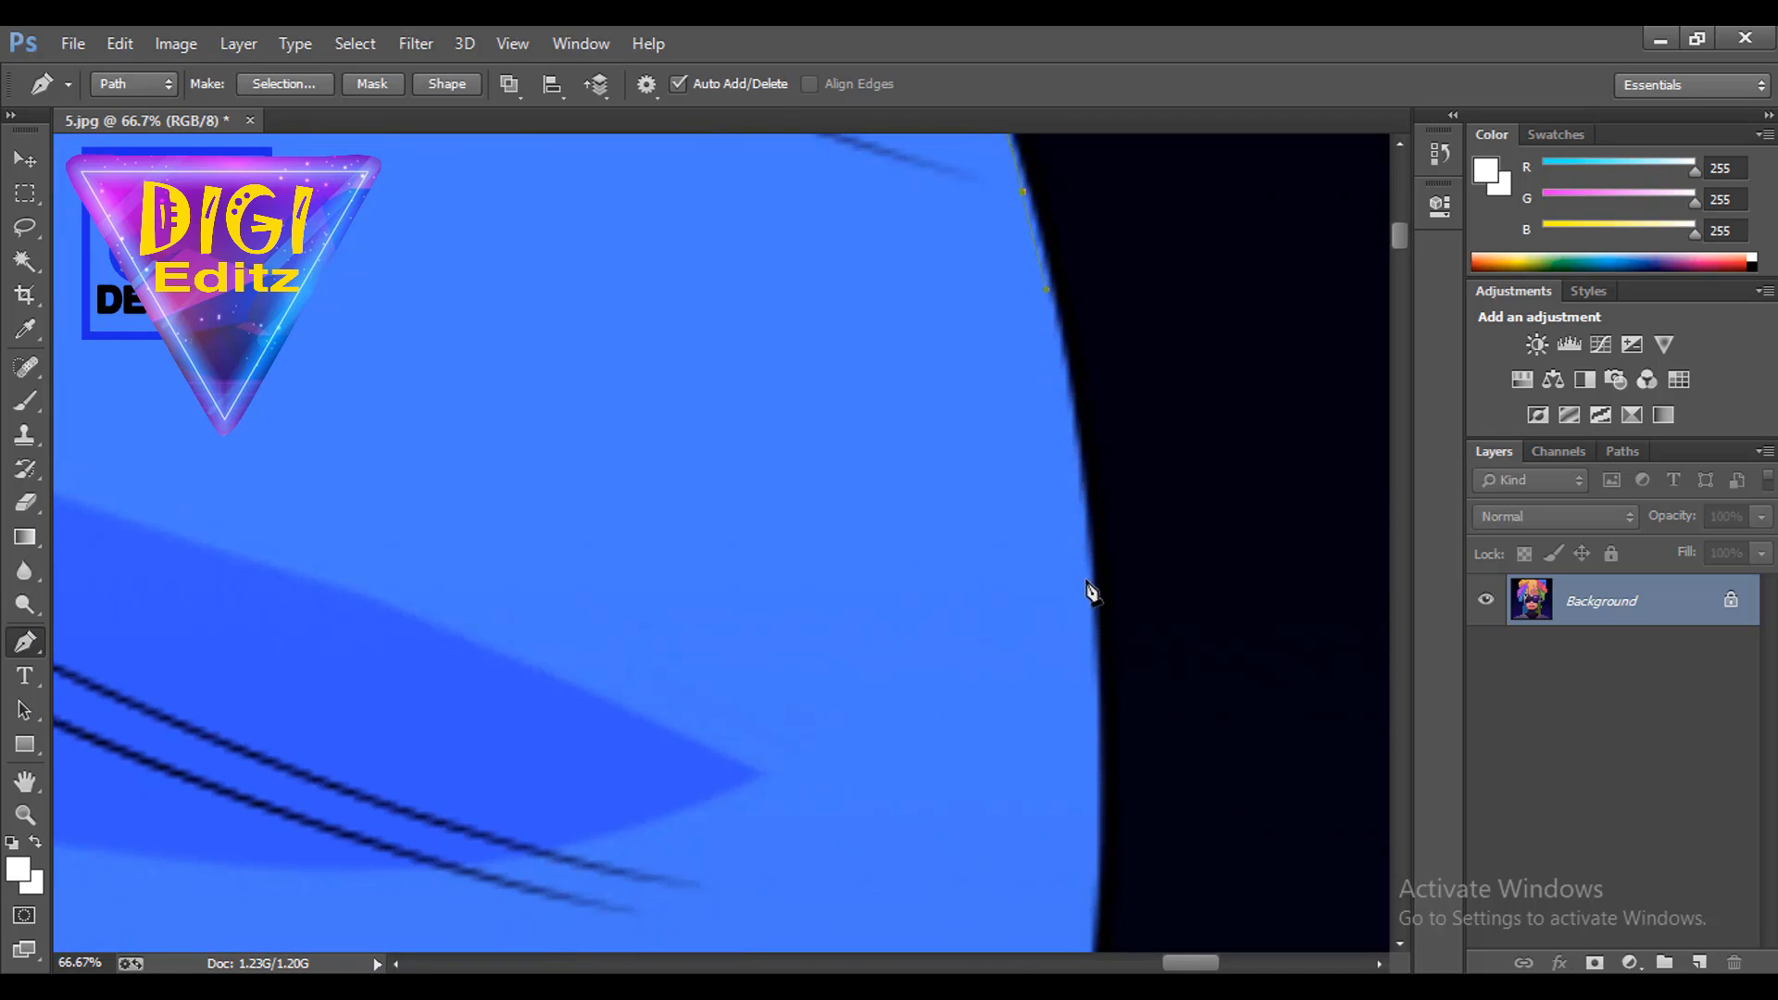
pyautogui.click(1092, 708)
pyautogui.moveTo(1095, 746); pyautogui.dragTo(1136, 363)
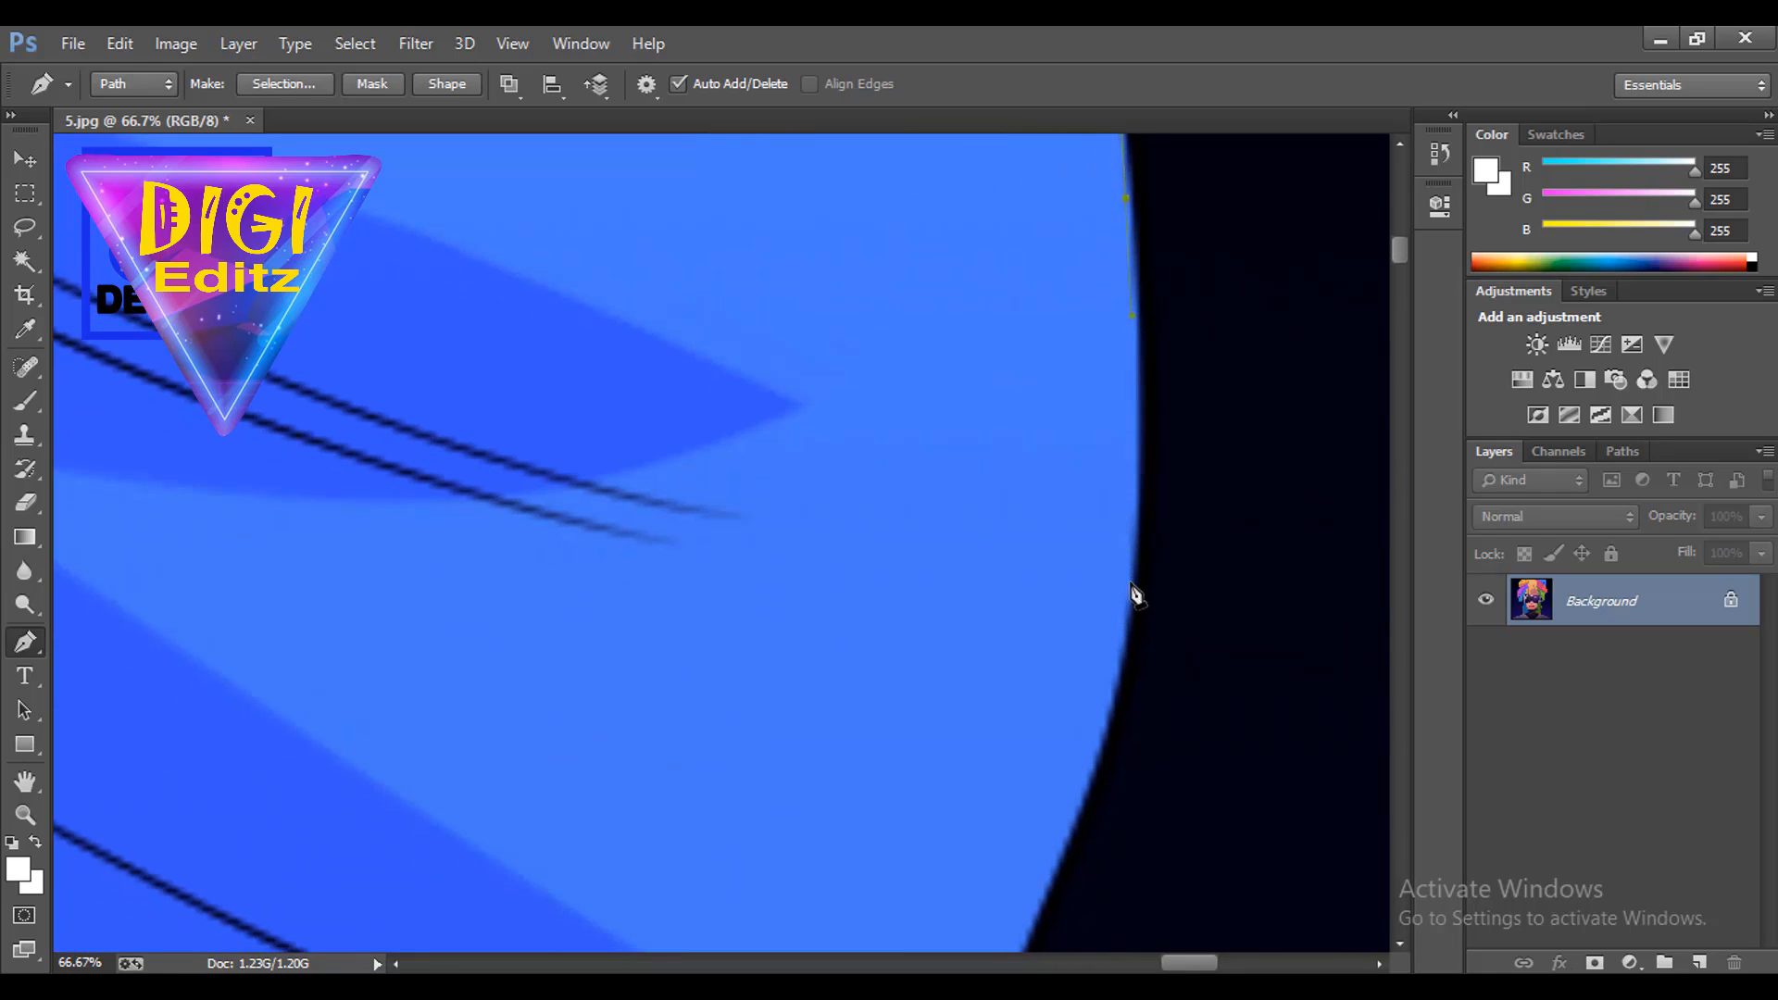
# Continue the path below the blue hair's outermost bulge and along its inward-slanting edge towards the narrow inner bend.
pyautogui.click(1121, 676)
pyautogui.moveTo(1122, 680); pyautogui.dragTo(1193, 300)
pyautogui.click(1103, 557)
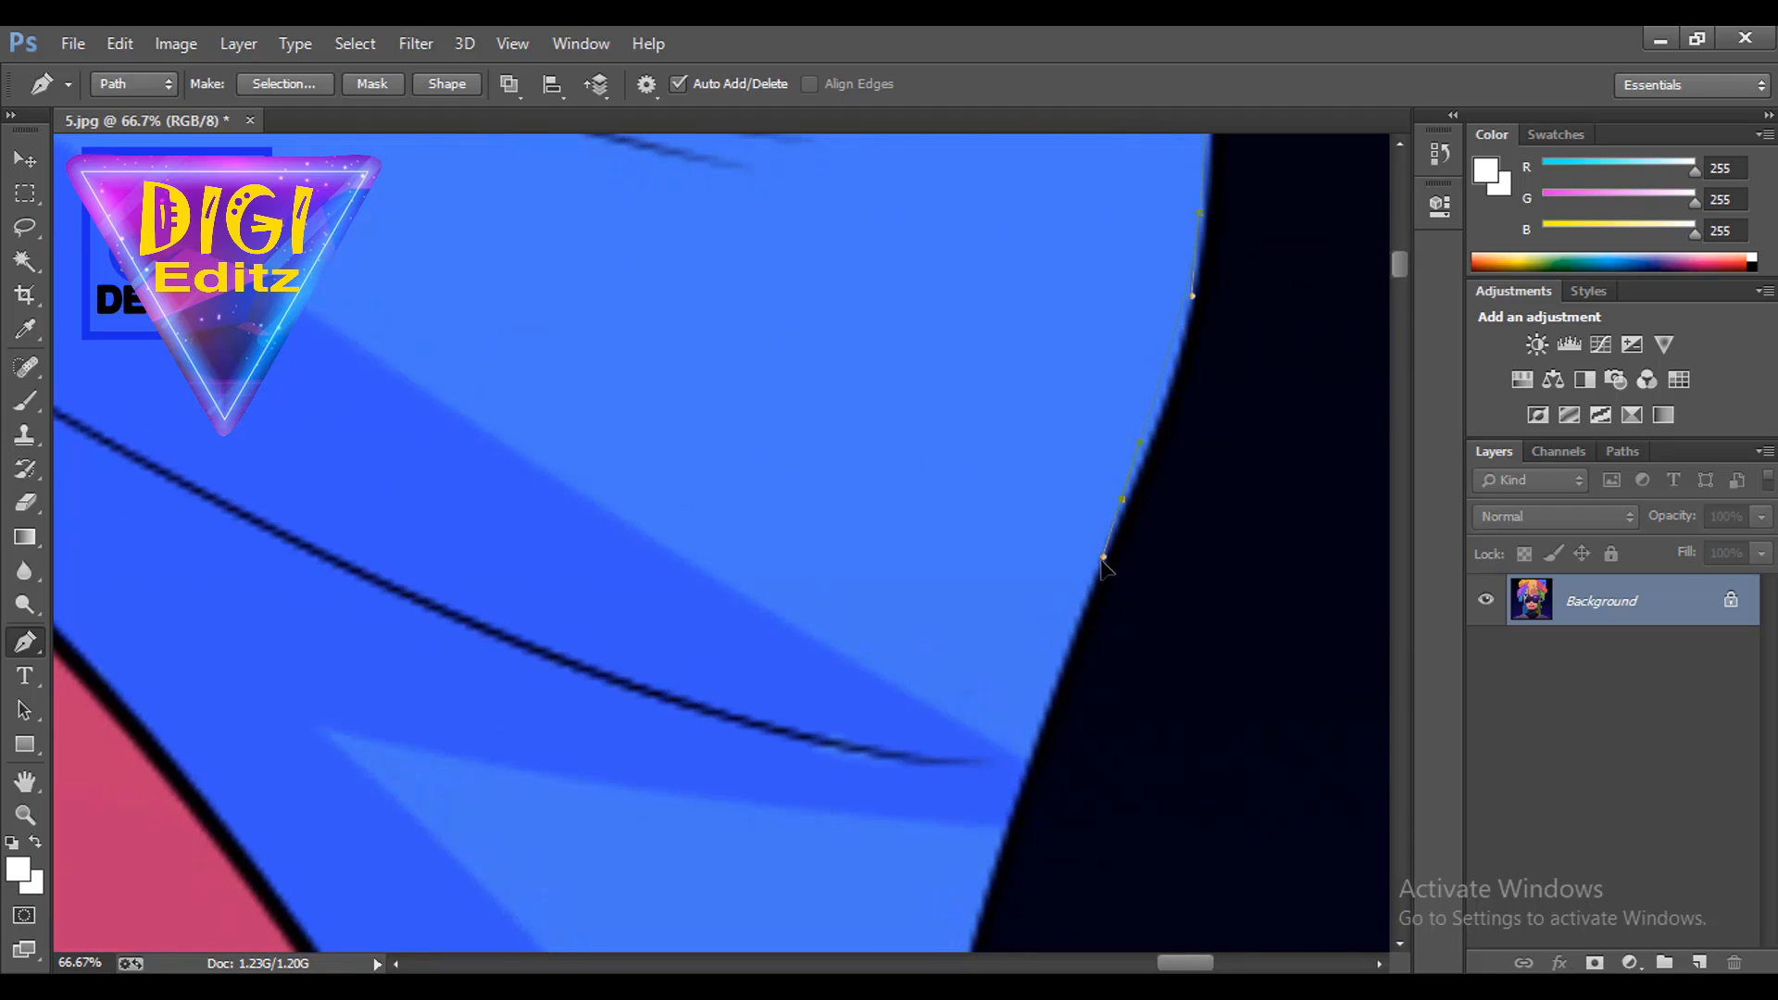
pyautogui.click(1090, 581)
pyautogui.moveTo(1093, 584); pyautogui.dragTo(1187, 275)
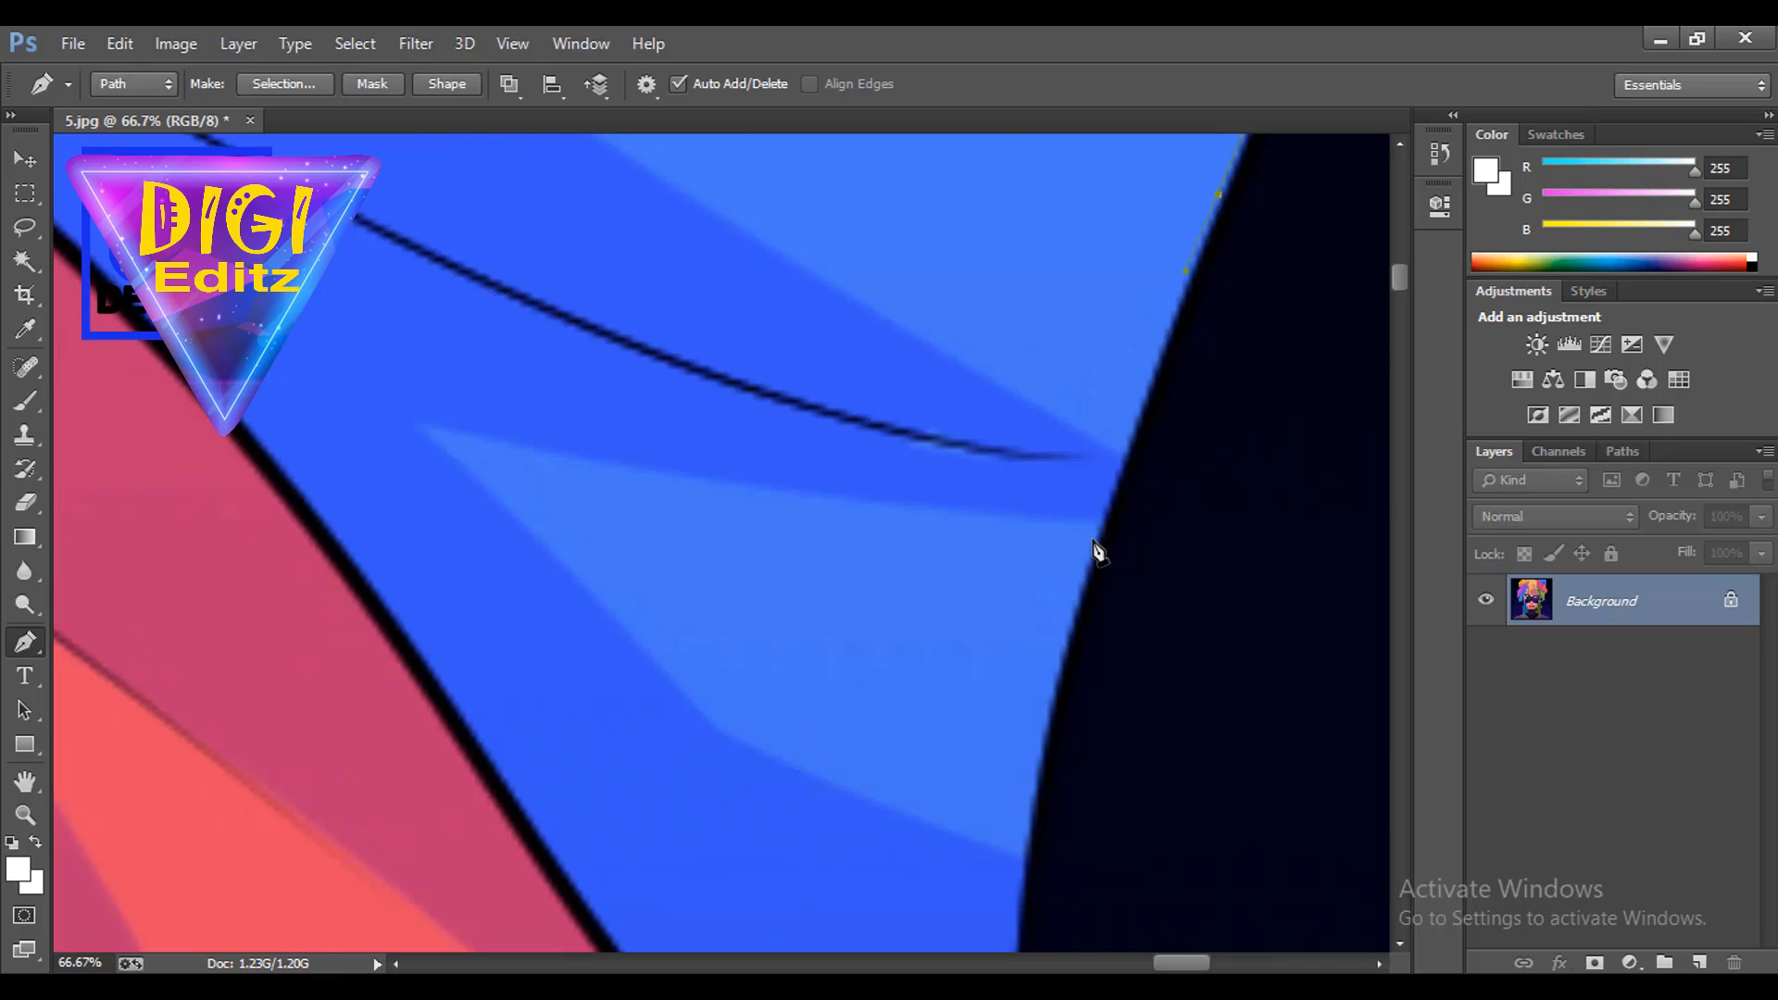
pyautogui.moveTo(1067, 637); pyautogui.dragTo(1058, 664)
pyautogui.moveTo(1035, 748); pyautogui.dragTo(1042, 368)
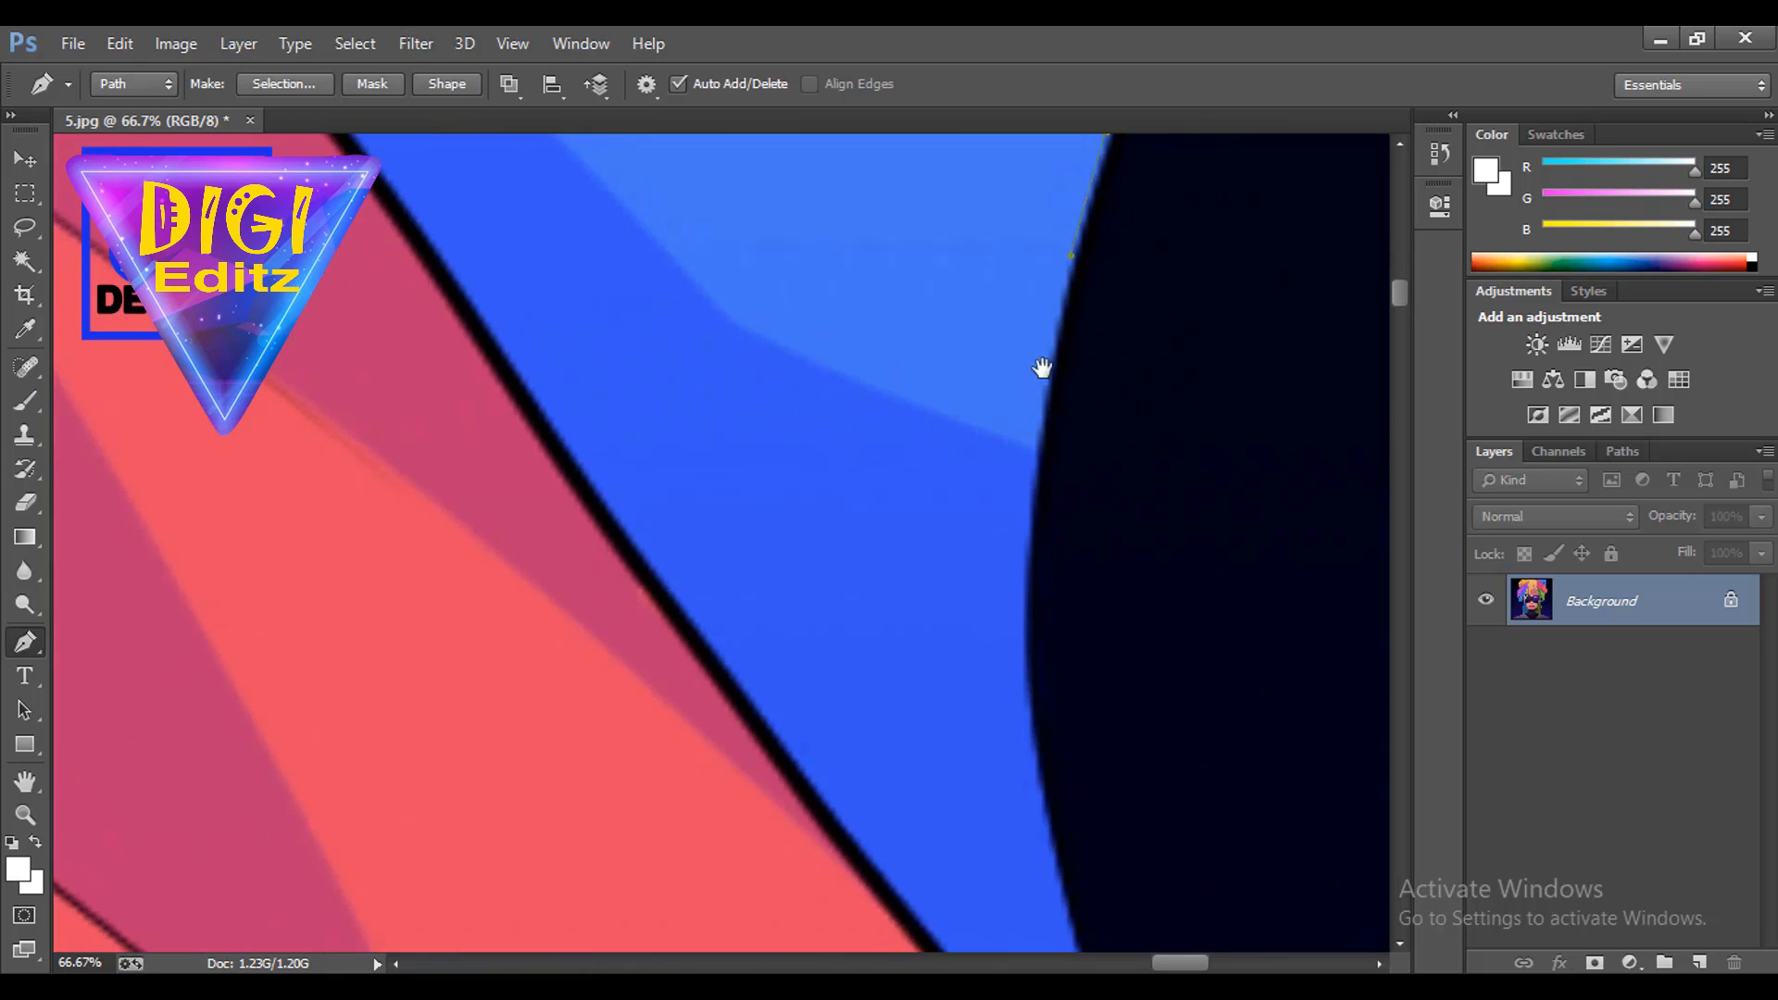
# Trace around the blue hair's inner bend and down its tapering strip to where it meets the red hair.
pyautogui.moveTo(1007, 621); pyautogui.dragTo(1021, 644)
pyautogui.moveTo(1032, 713); pyautogui.dragTo(902, 396)
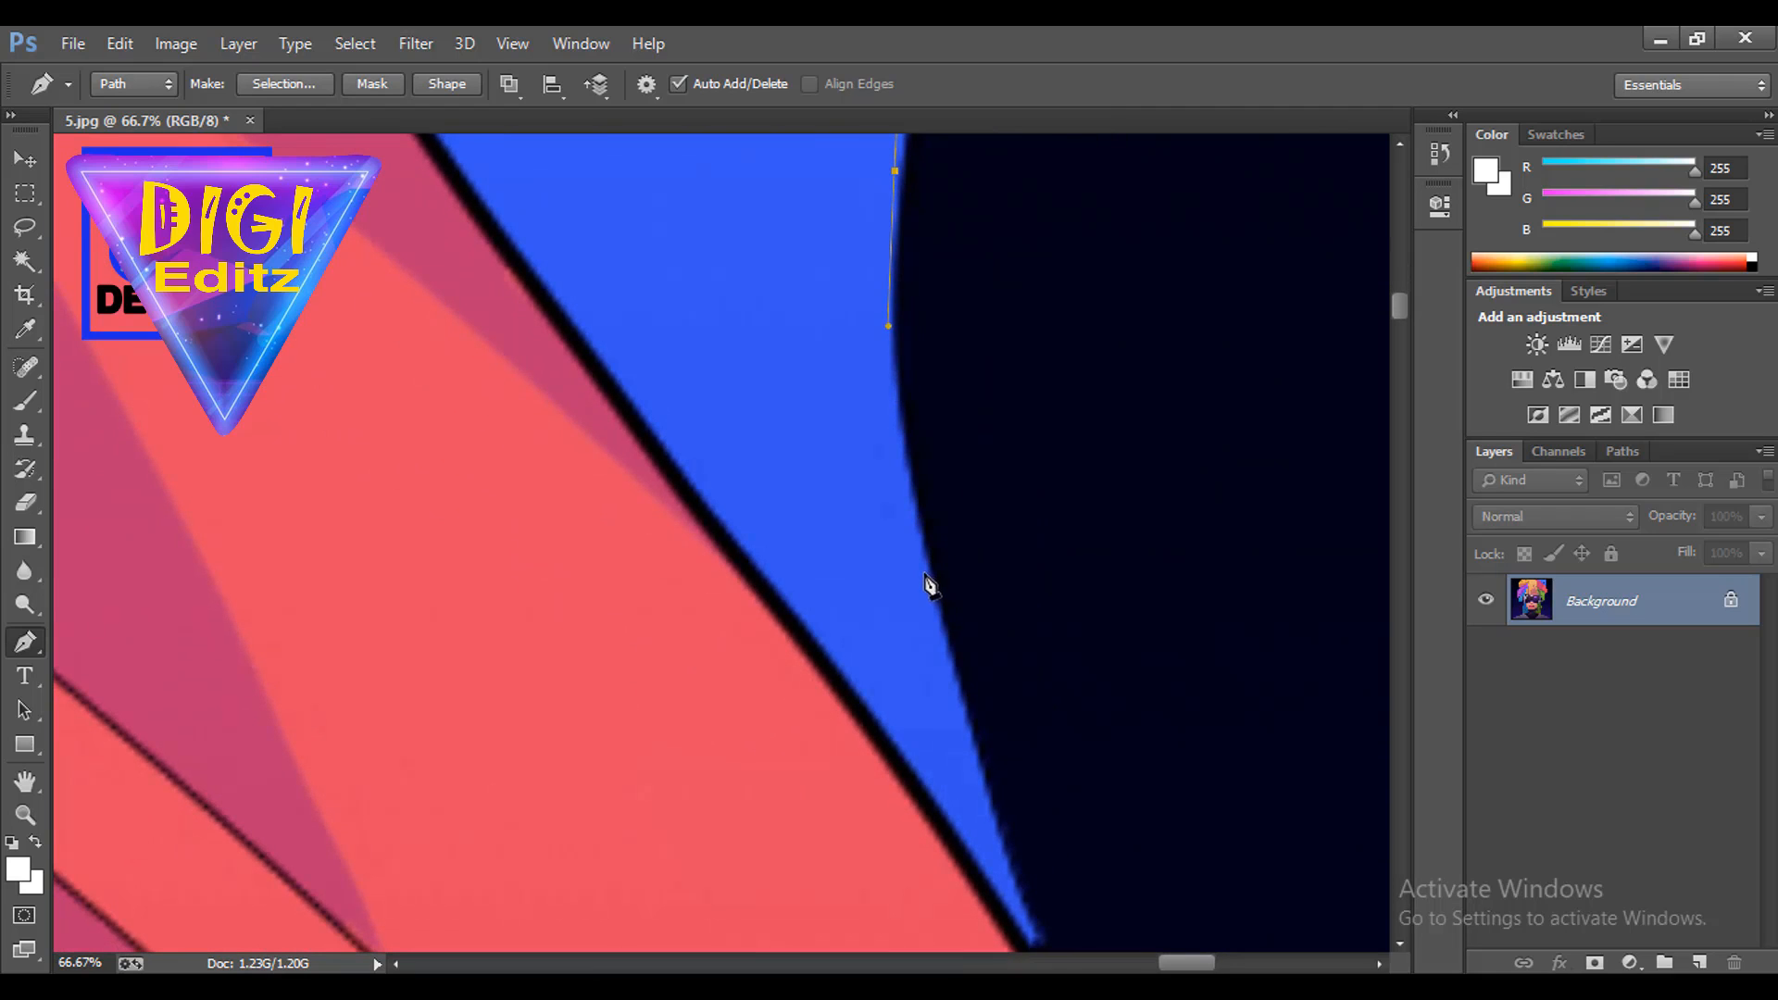
pyautogui.moveTo(926, 575); pyautogui.dragTo(791, 310)
pyautogui.moveTo(842, 474); pyautogui.dragTo(869, 531)
pyautogui.moveTo(940, 608); pyautogui.dragTo(778, 247)
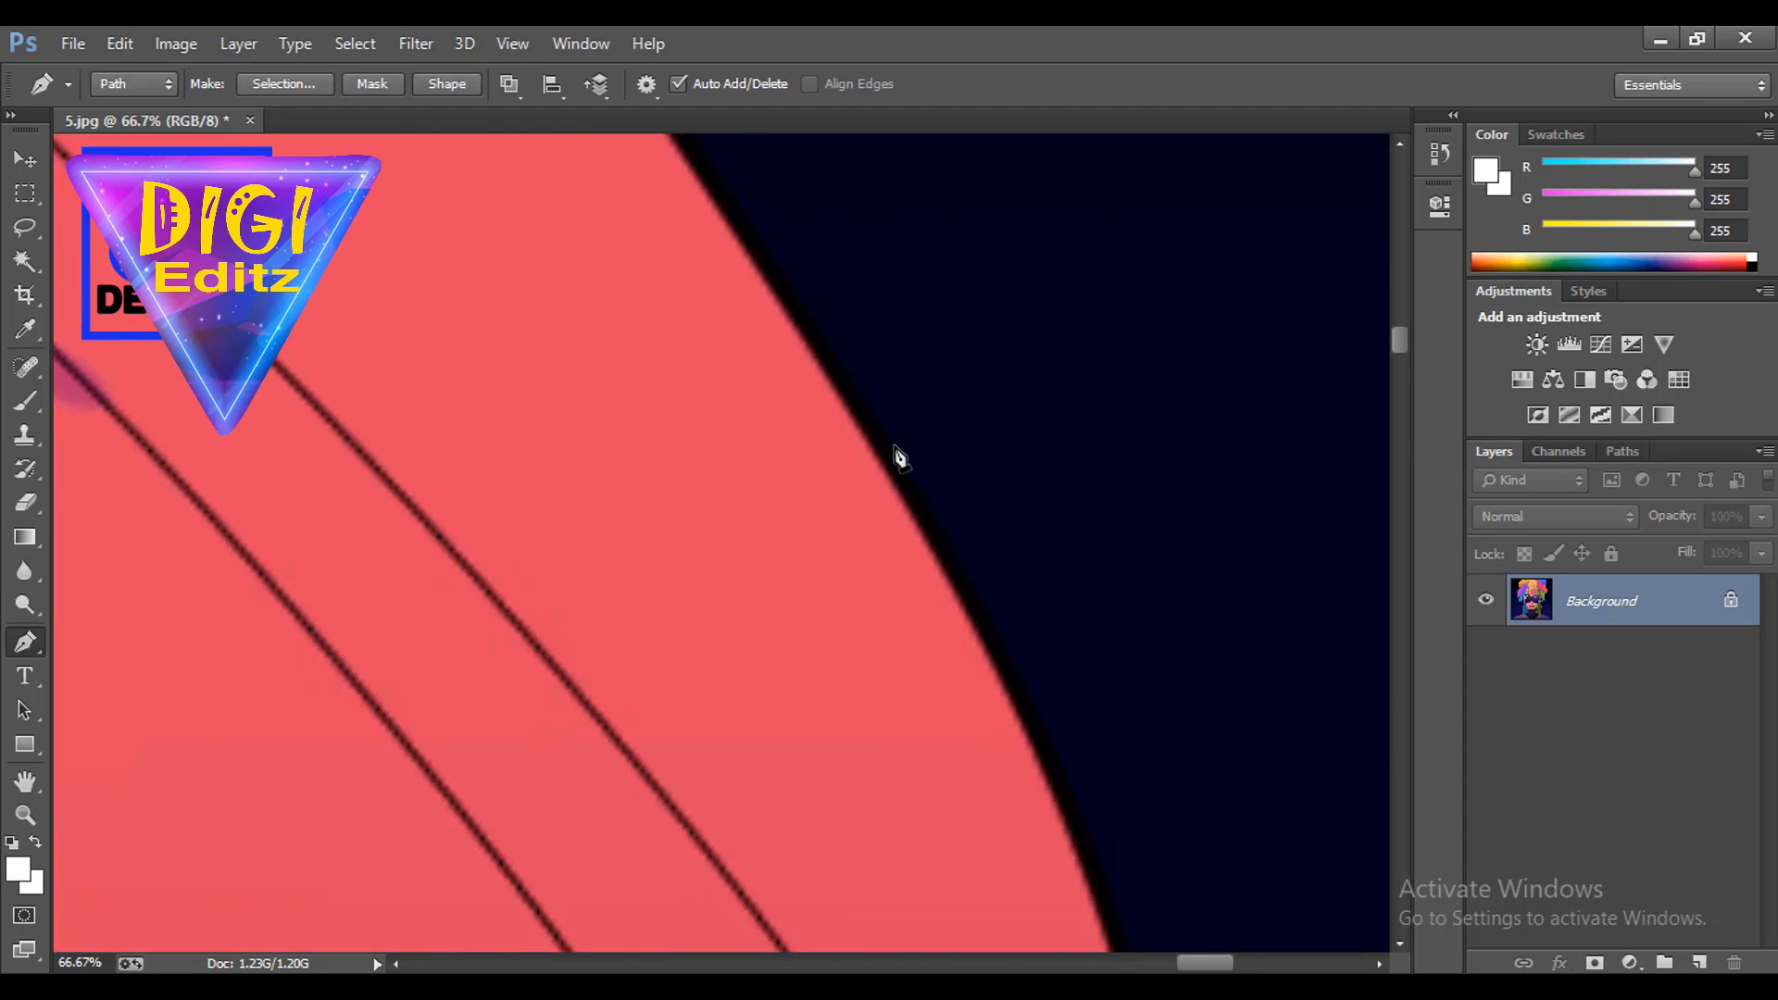
# Trace the red hair's outer edge with curved anchors down past its outermost point.
pyautogui.moveTo(895, 446); pyautogui.dragTo(913, 309)
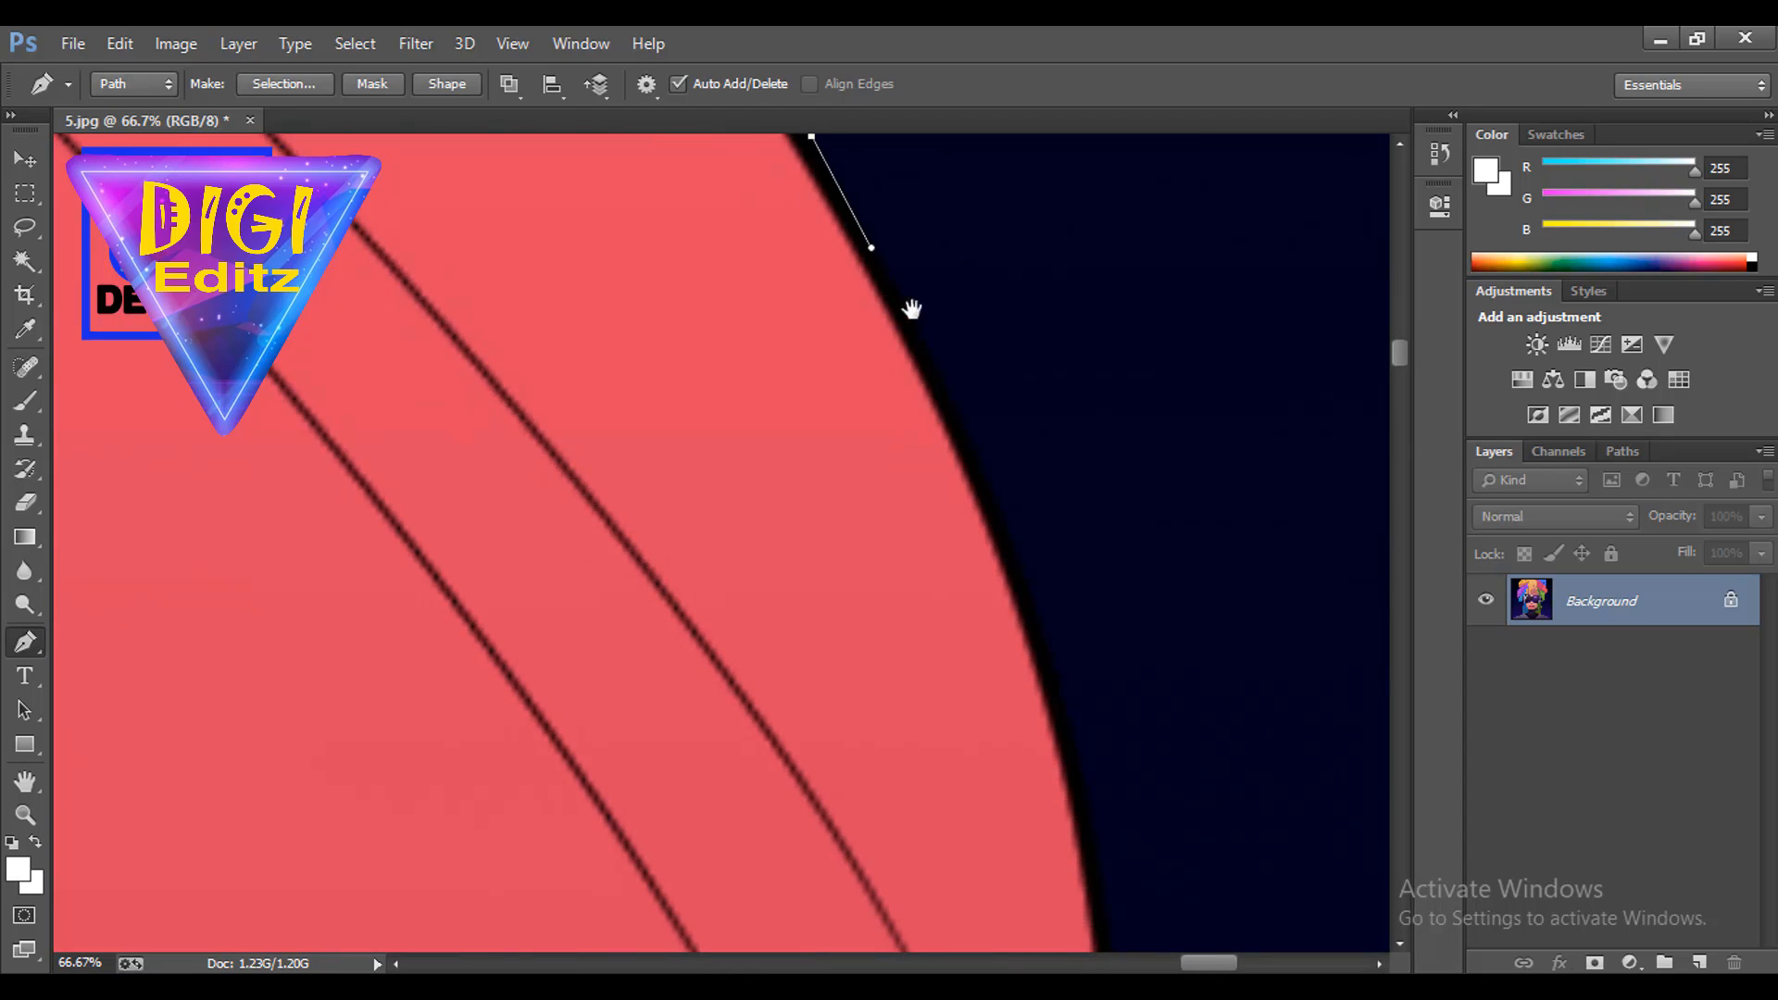
pyautogui.moveTo(1025, 577); pyautogui.dragTo(1012, 276)
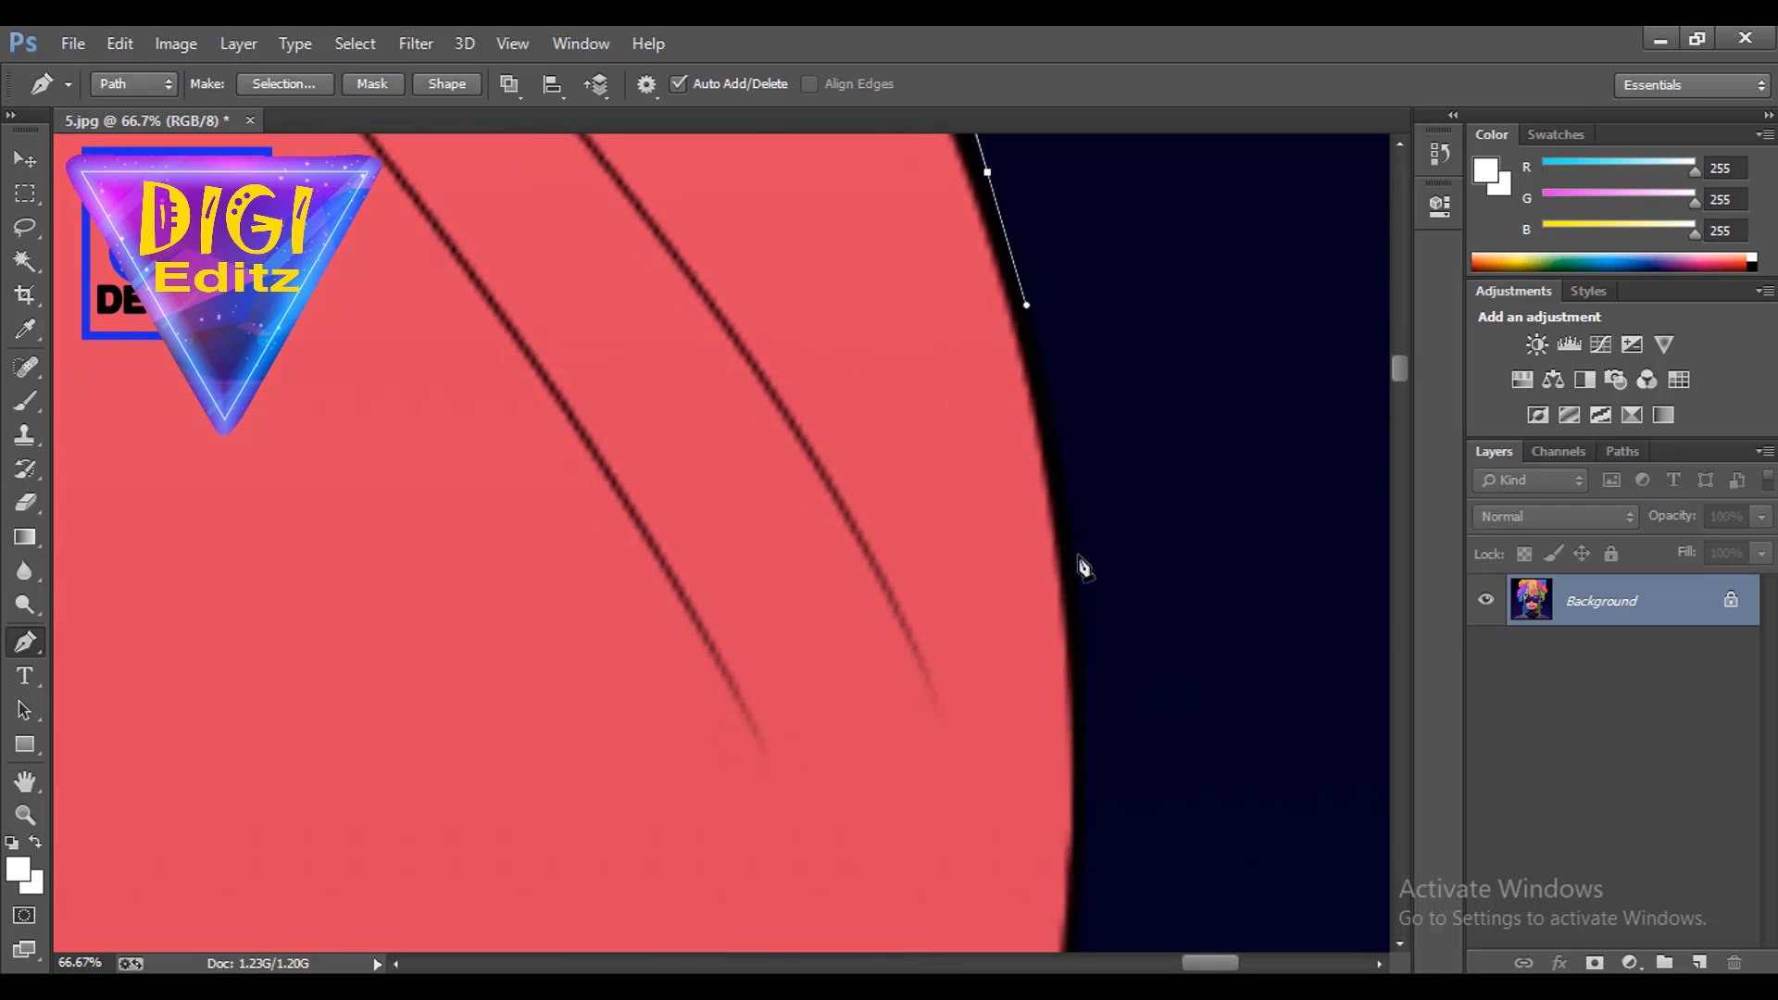
pyautogui.moveTo(1077, 561); pyautogui.dragTo(1125, 309)
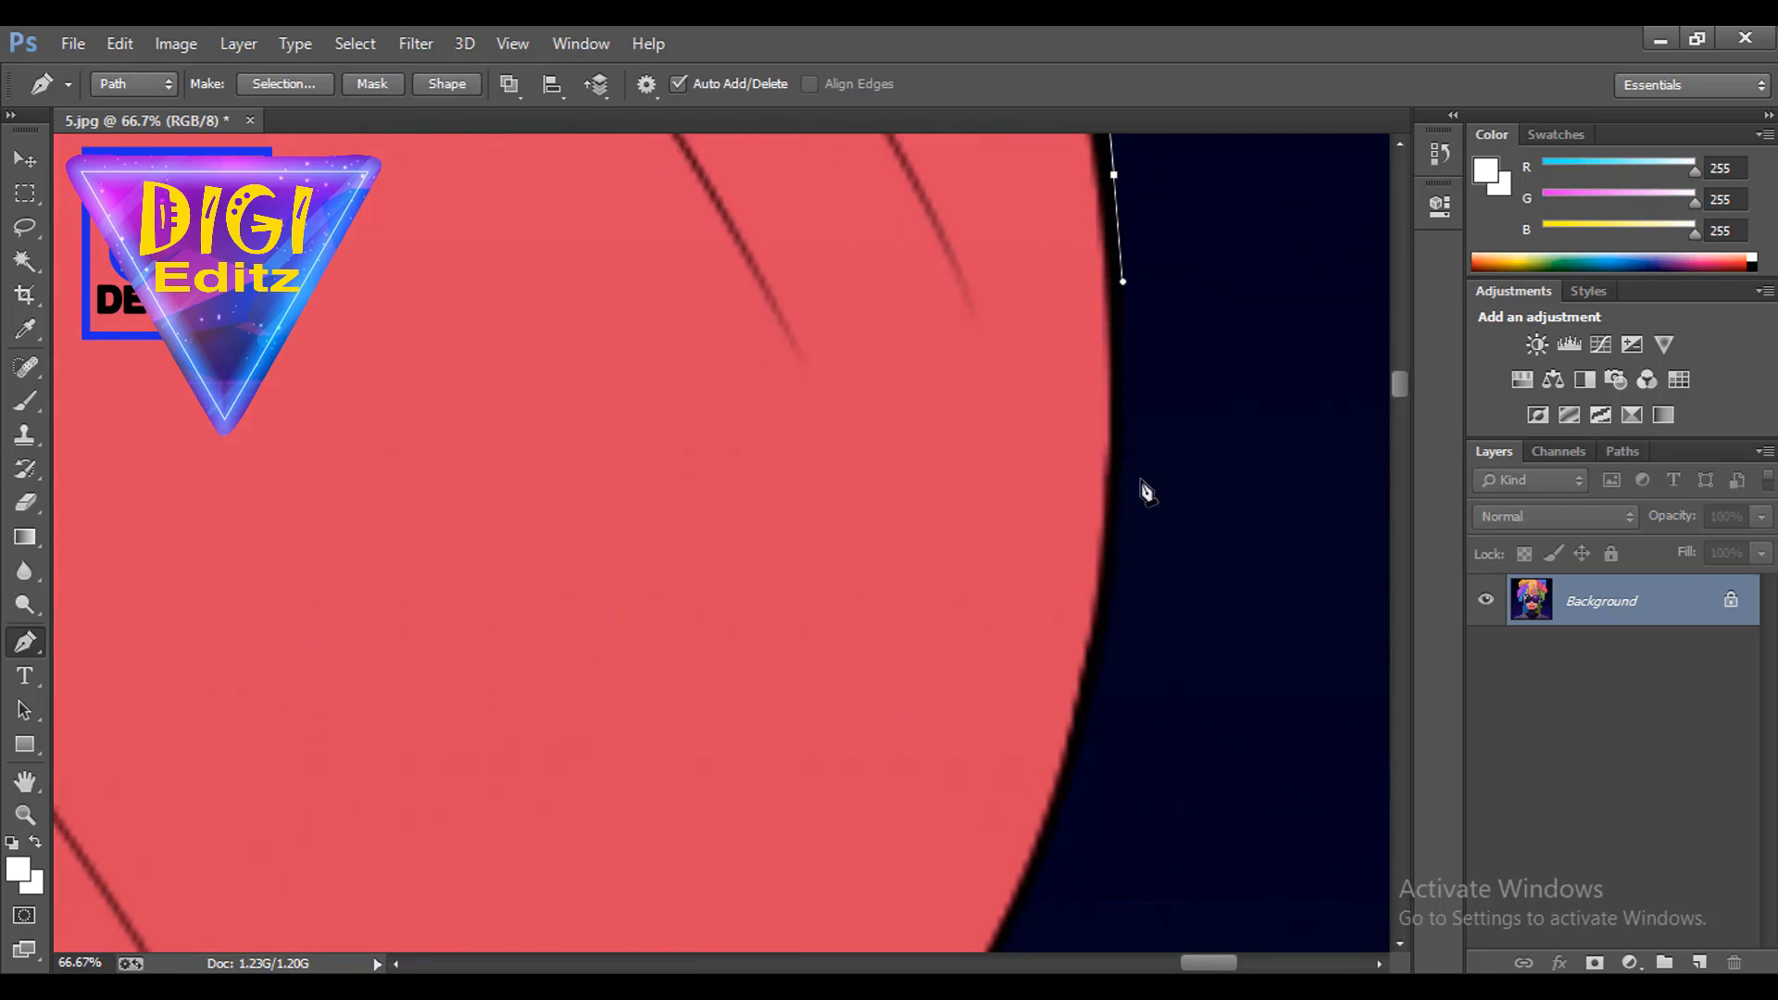
pyautogui.moveTo(1118, 548); pyautogui.dragTo(1181, 315)
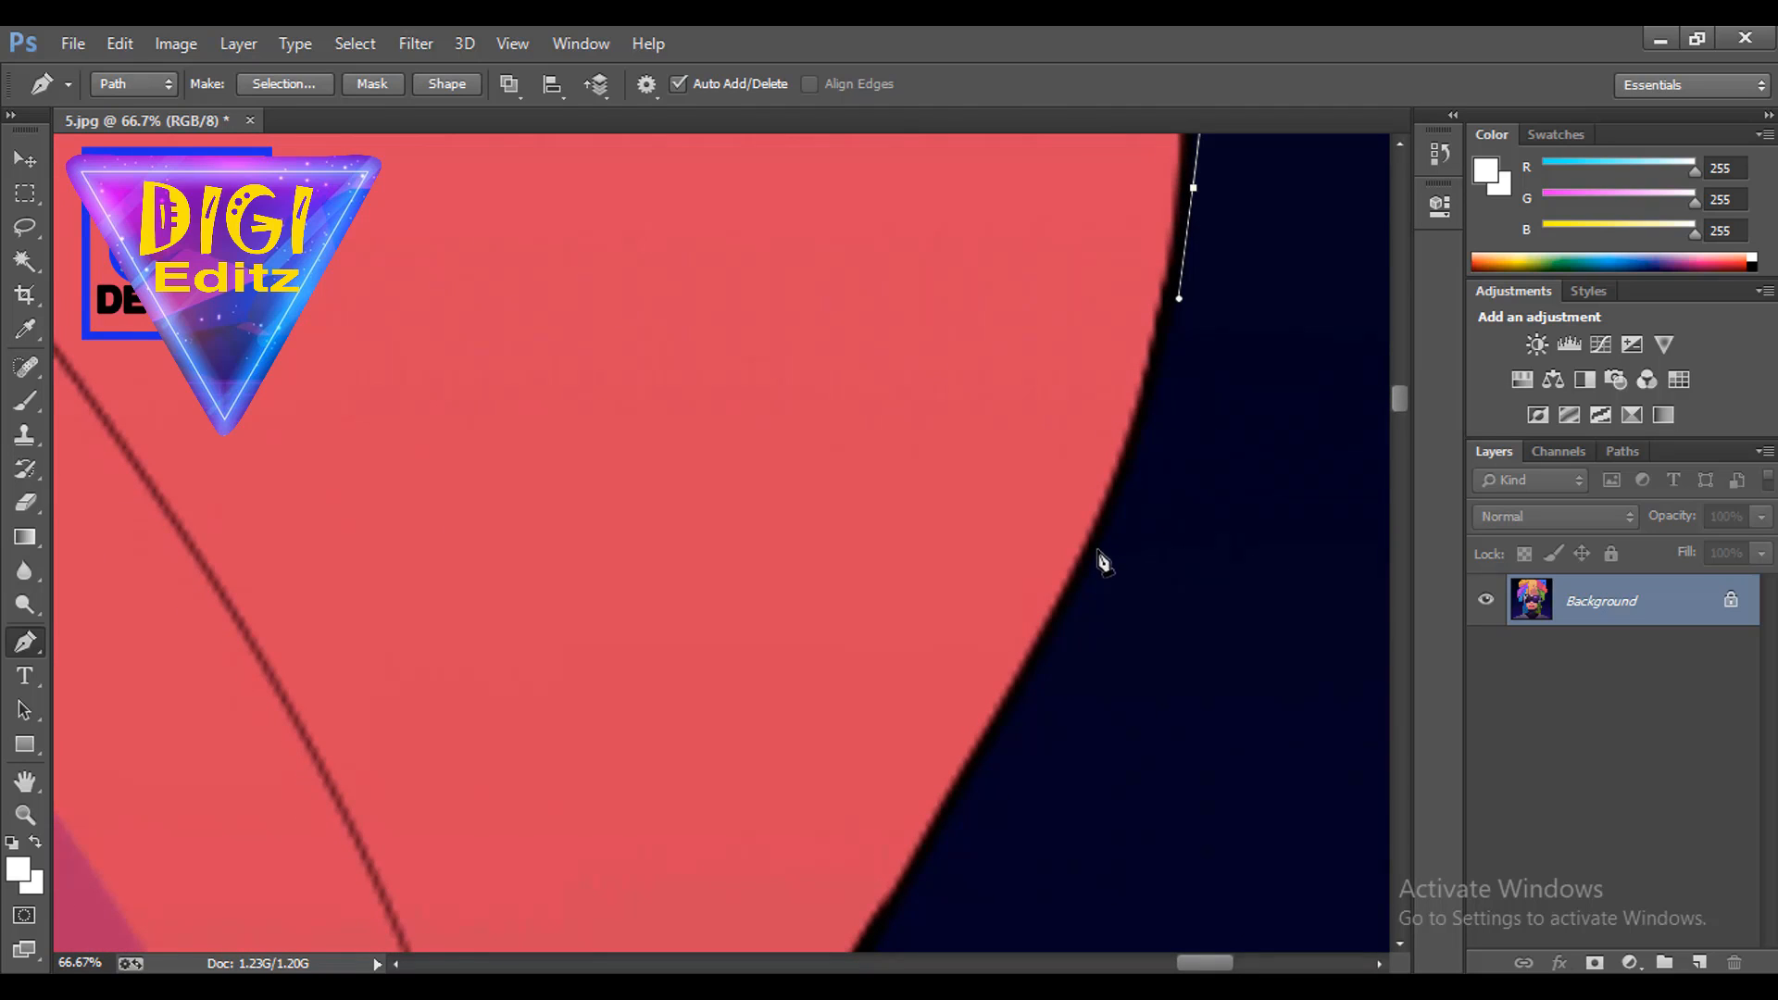
pyautogui.moveTo(1096, 554); pyautogui.dragTo(1165, 237)
# Follow the red hair's lower edge inward and end the curve at the corner where it meets the green hair.
pyautogui.click(981, 731)
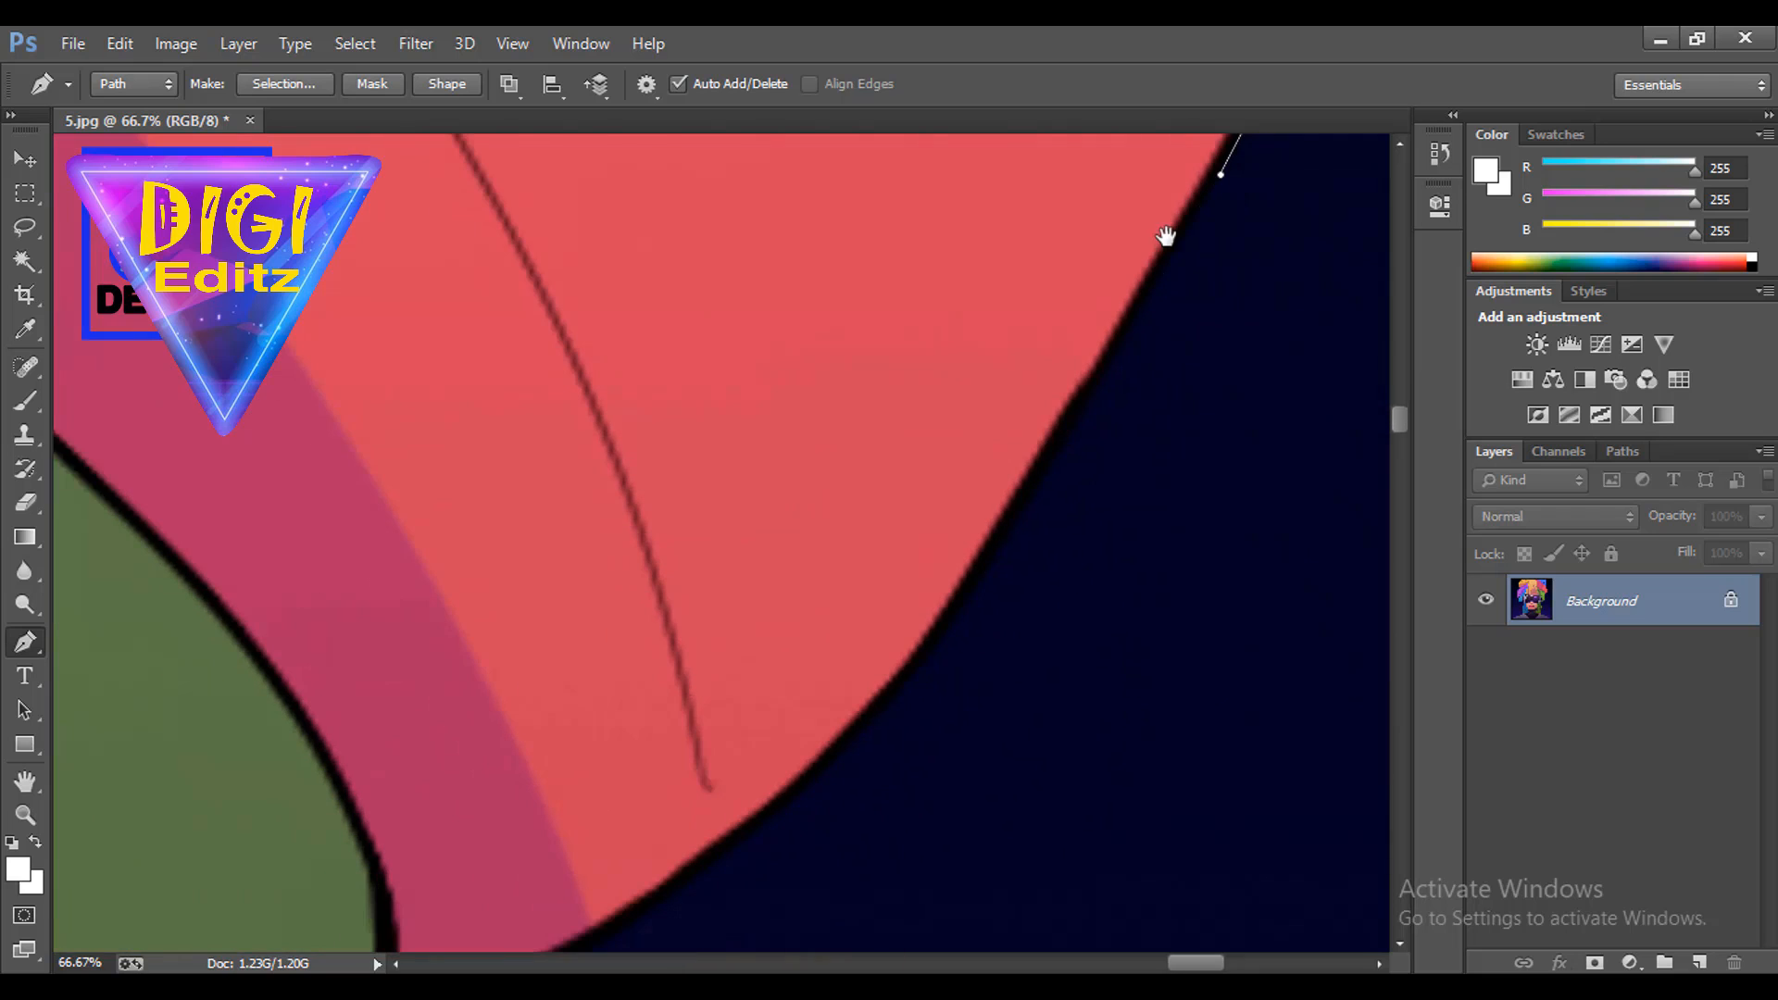
pyautogui.click(1060, 443)
pyautogui.click(1004, 541)
pyautogui.moveTo(945, 621); pyautogui.dragTo(1020, 353)
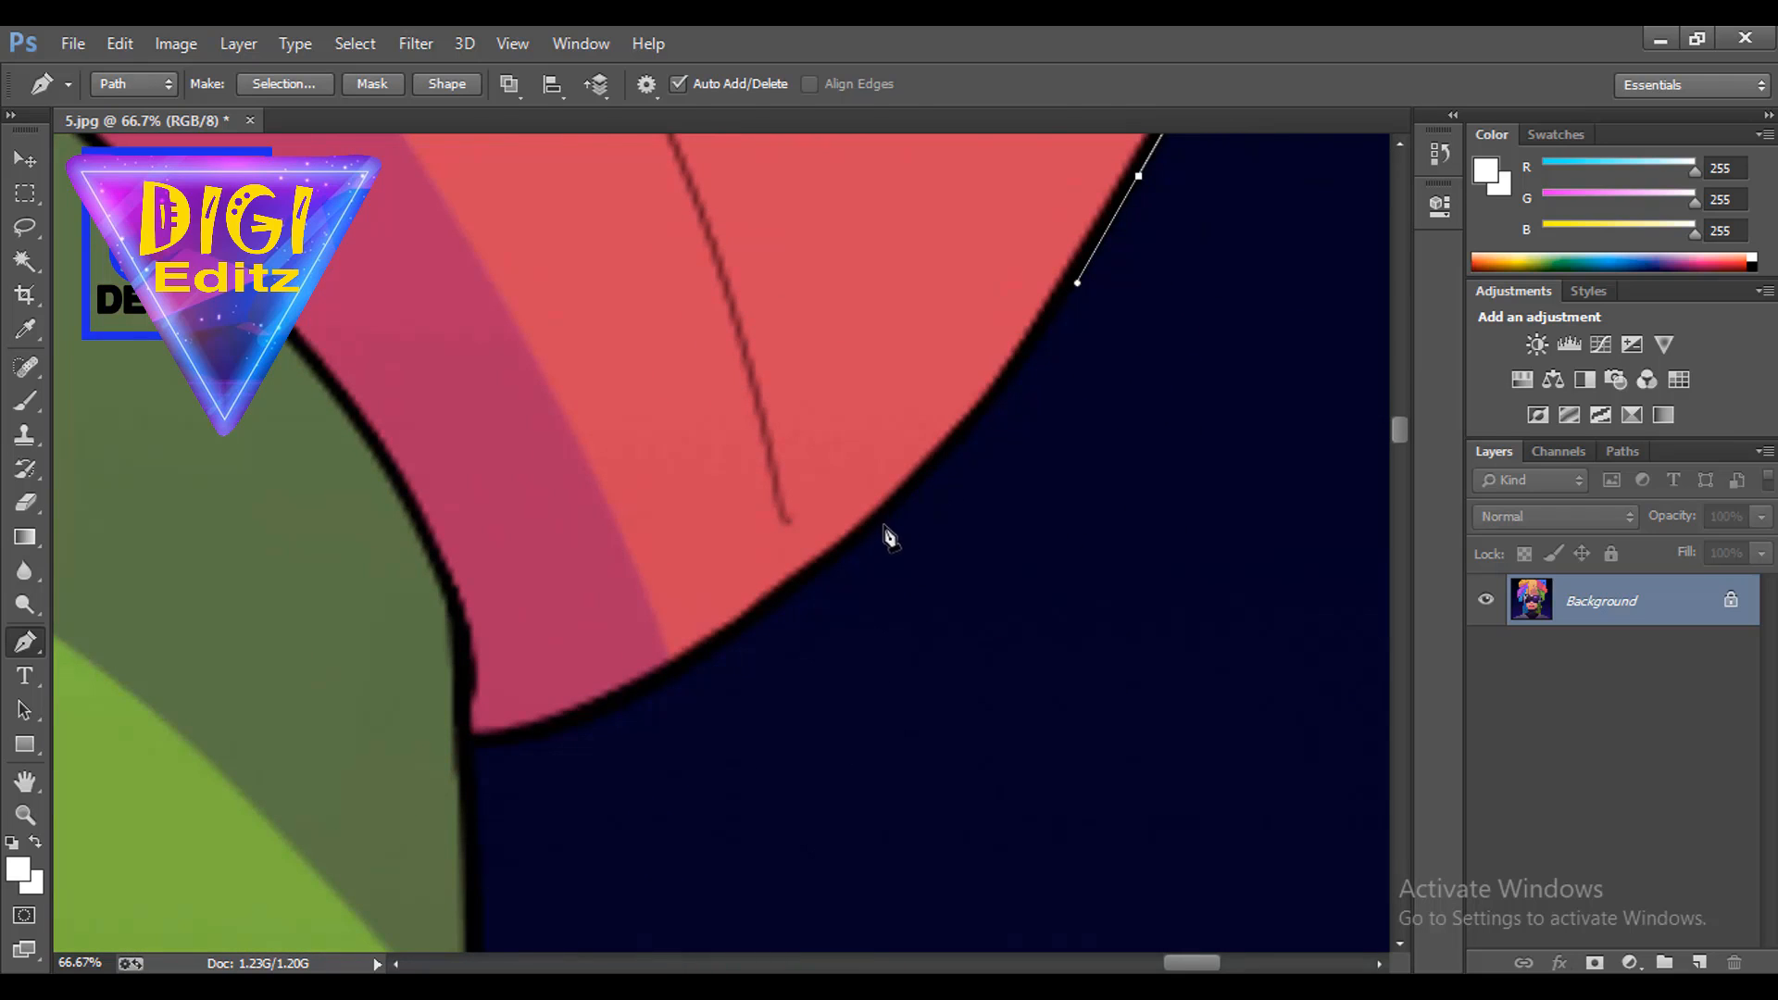
pyautogui.moveTo(924, 478); pyautogui.dragTo(855, 548)
pyautogui.moveTo(681, 678); pyautogui.dragTo(485, 743)
pyautogui.click(473, 746)
# Trace the green hair's long, nearly straight outer edge downward from the corner below the red hair.
pyautogui.moveTo(484, 812); pyautogui.dragTo(598, 259)
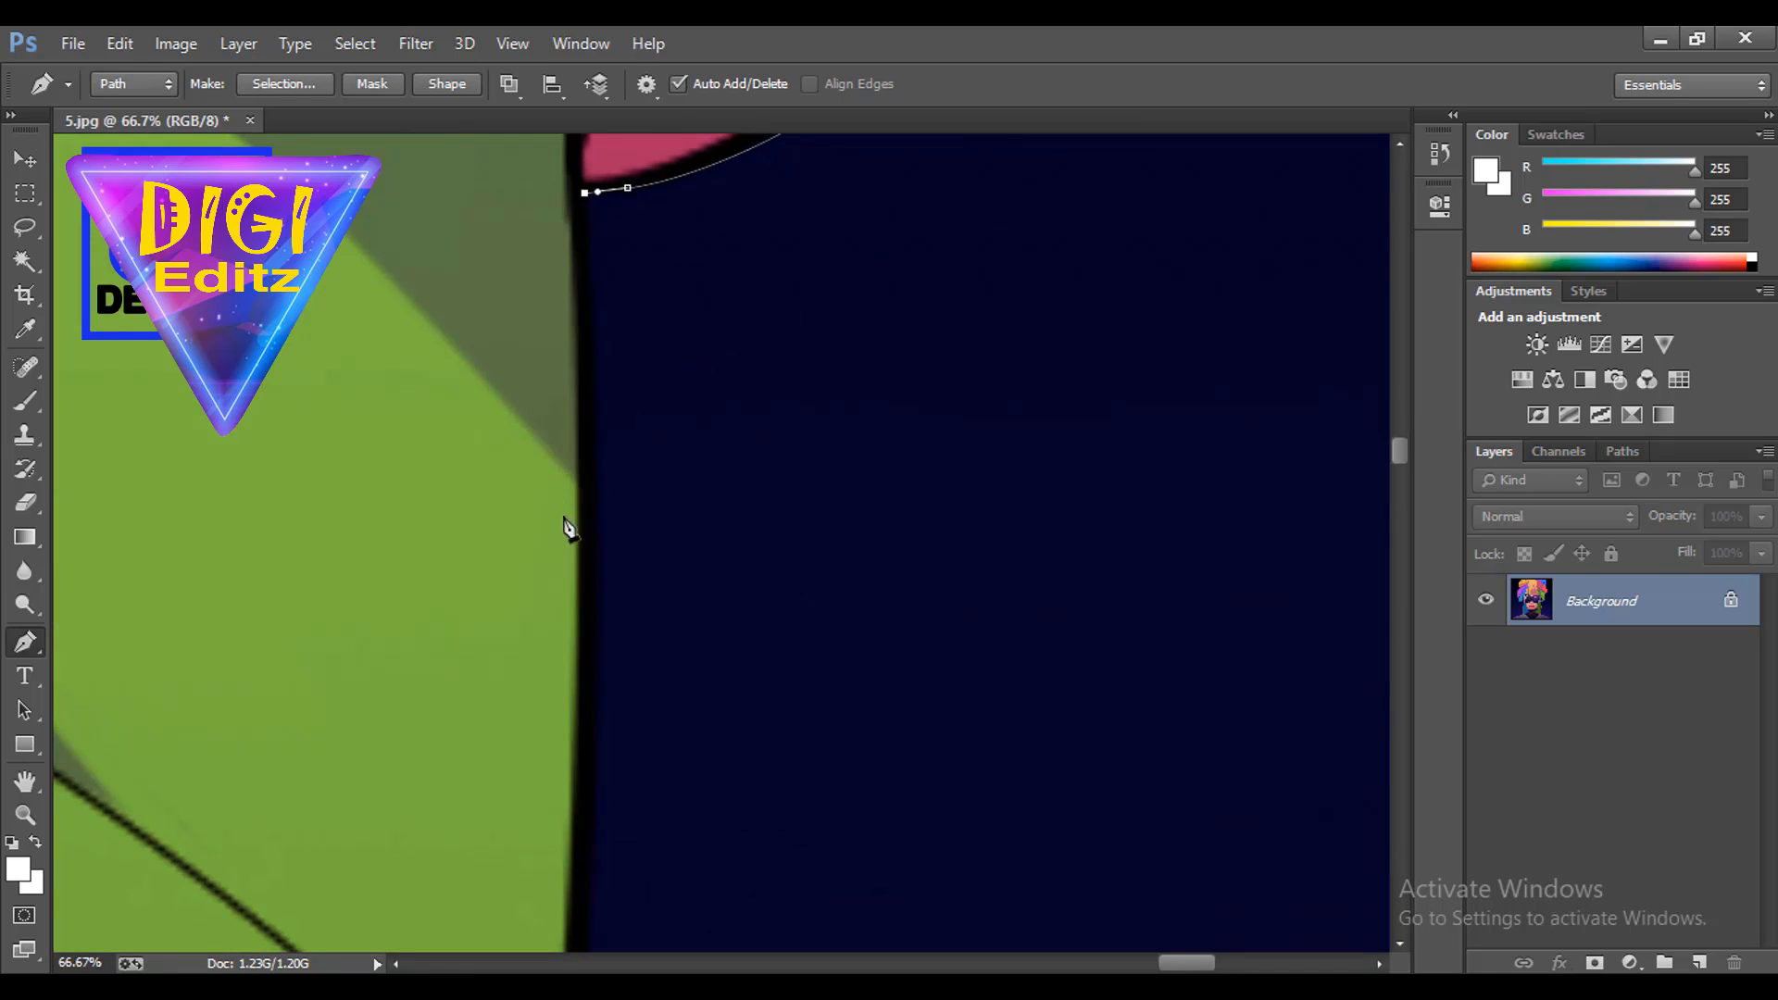
pyautogui.moveTo(598, 579); pyautogui.dragTo(874, 276)
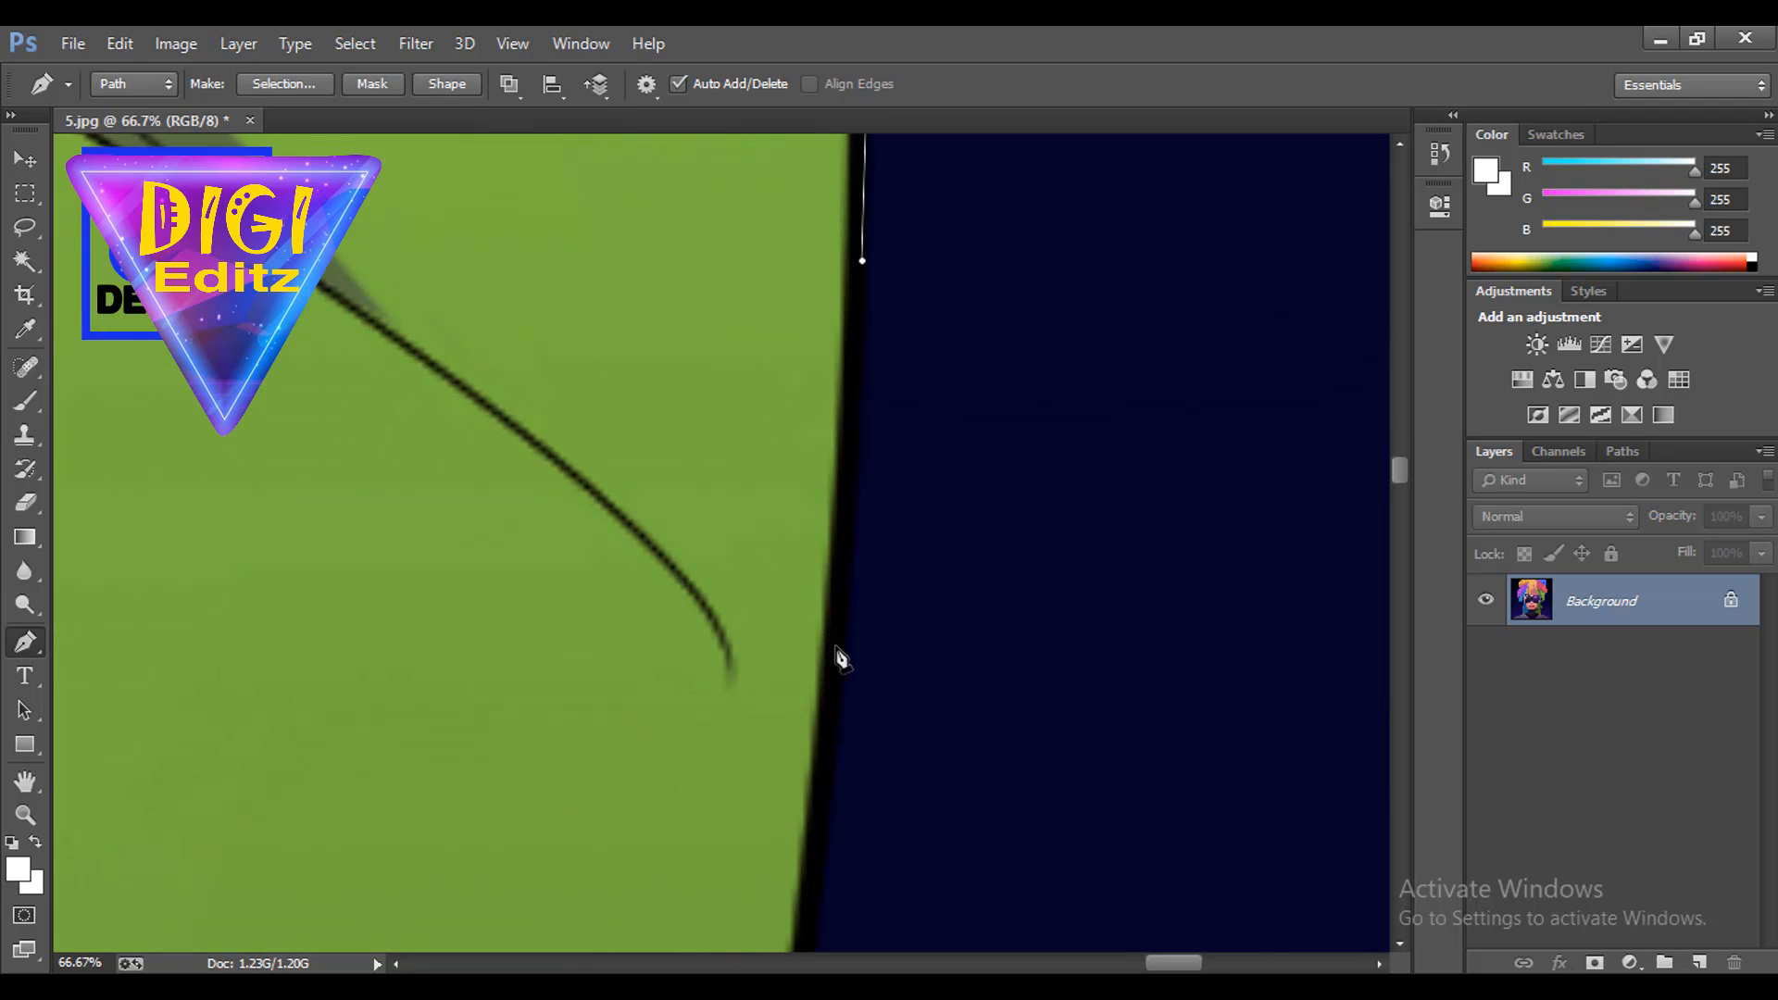
pyautogui.moveTo(843, 662); pyautogui.dragTo(925, 595)
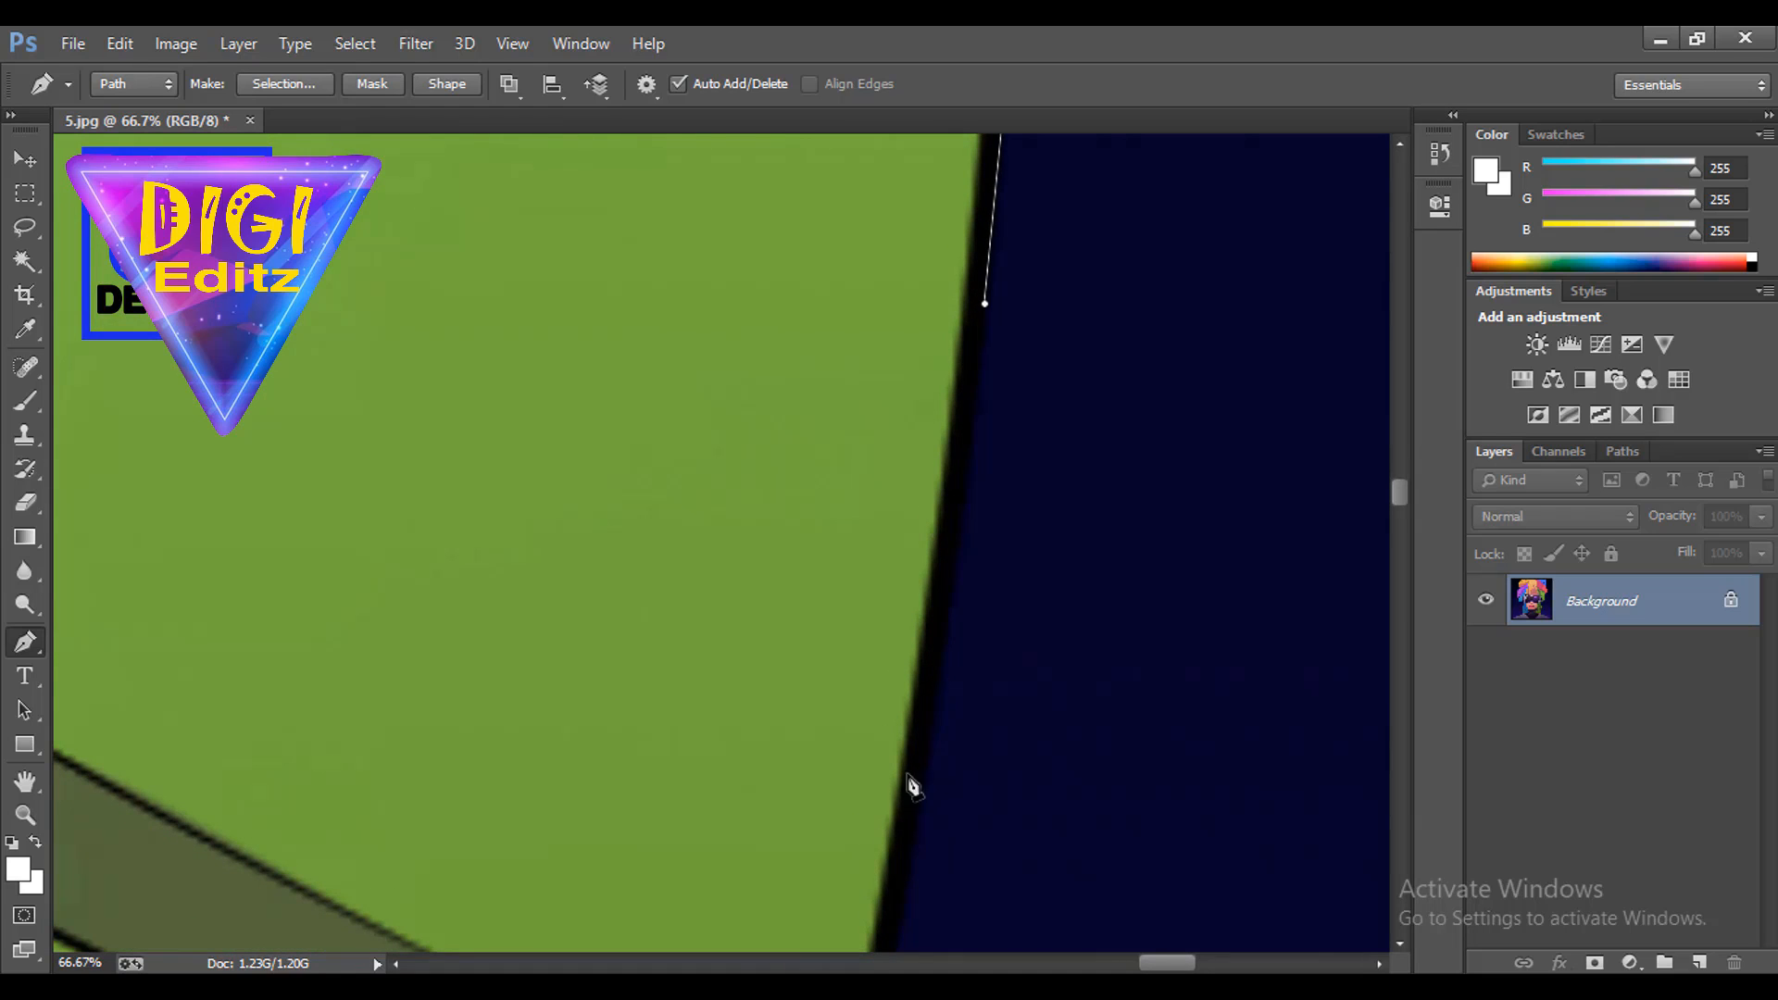
pyautogui.moveTo(933, 675); pyautogui.dragTo(907, 848)
pyautogui.keyDown('alt'); pyautogui.click(933, 675); pyautogui.keyUp('alt')
pyautogui.moveTo(941, 648); pyautogui.dragTo(1014, 234)
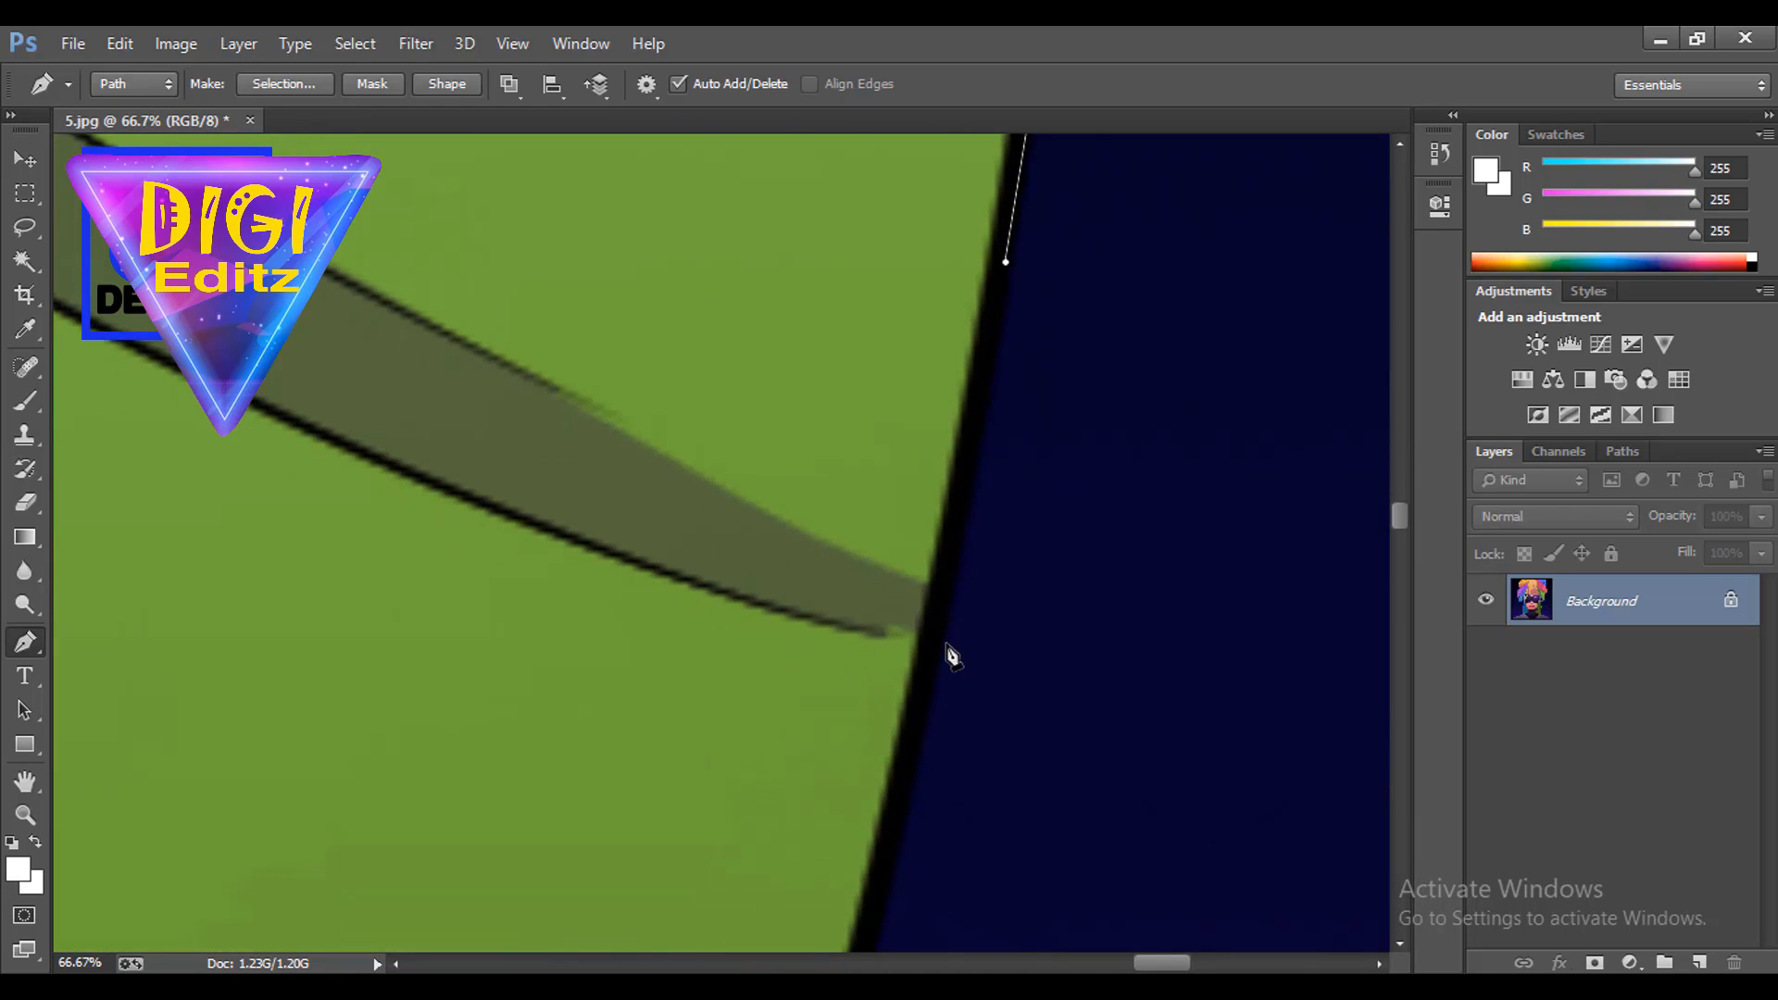
# Extend the path down the green hair's outer edge past the dark shaded strand to where it starts curving inward.
pyautogui.moveTo(939, 668); pyautogui.dragTo(905, 814)
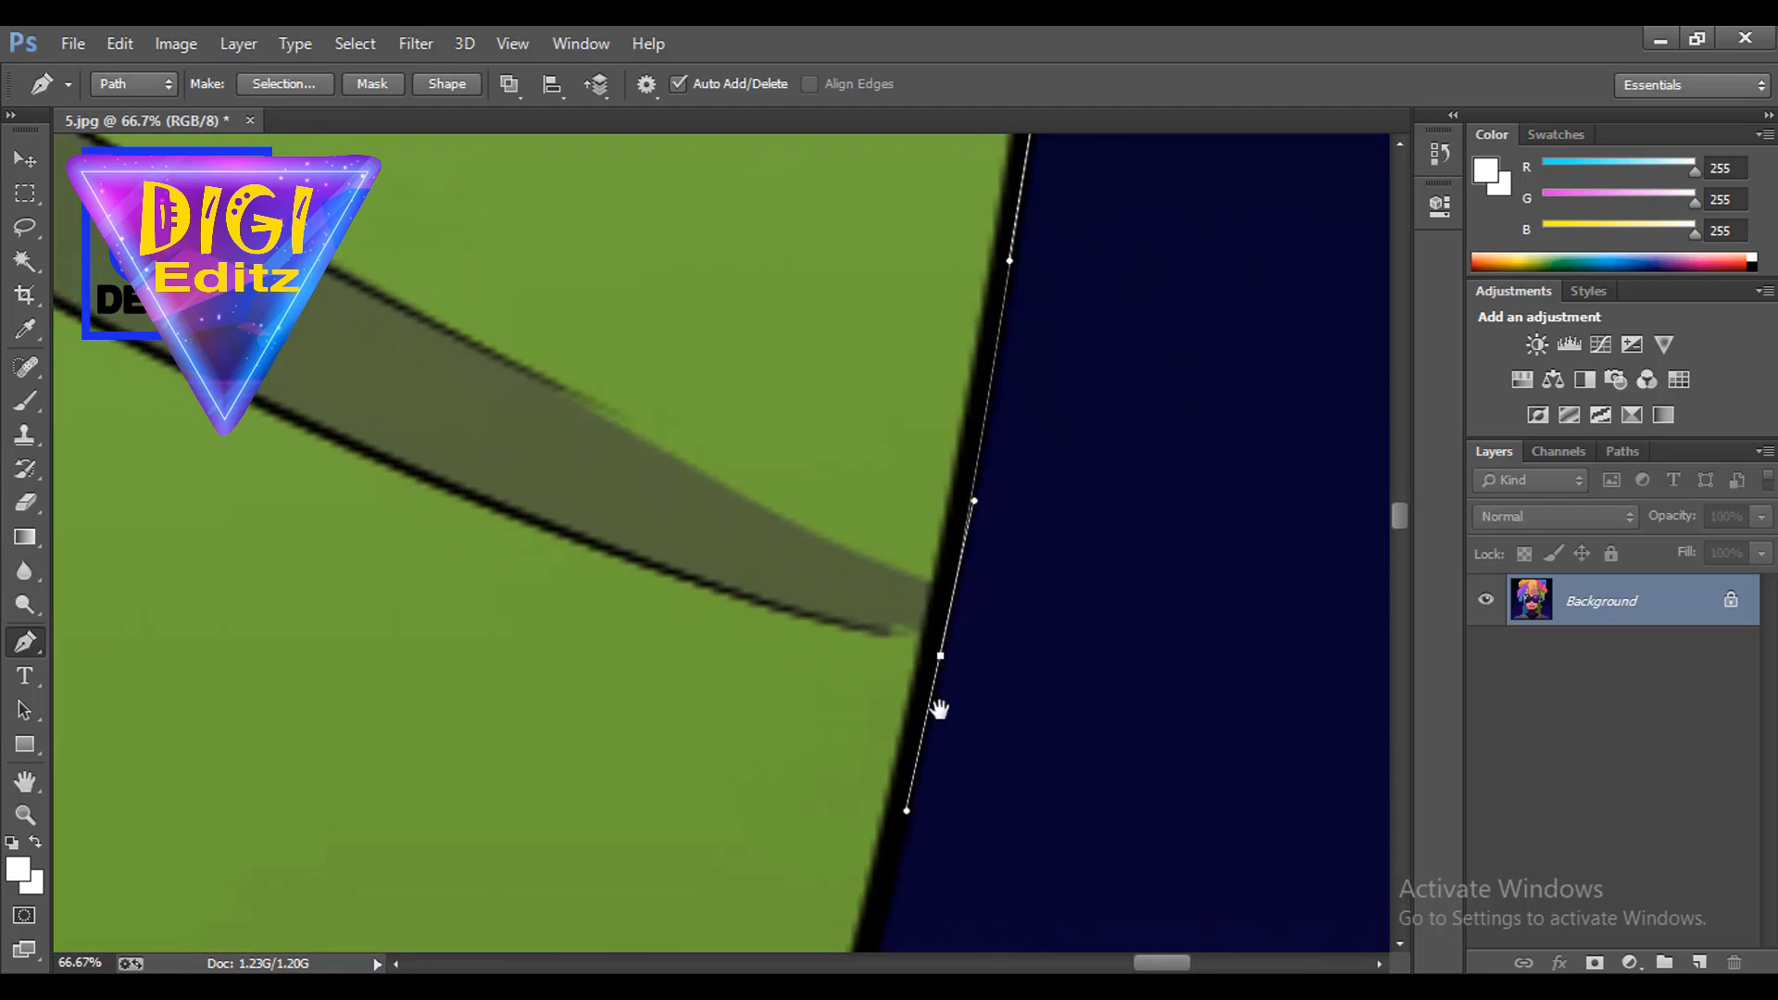
pyautogui.moveTo(937, 707); pyautogui.dragTo(1024, 342)
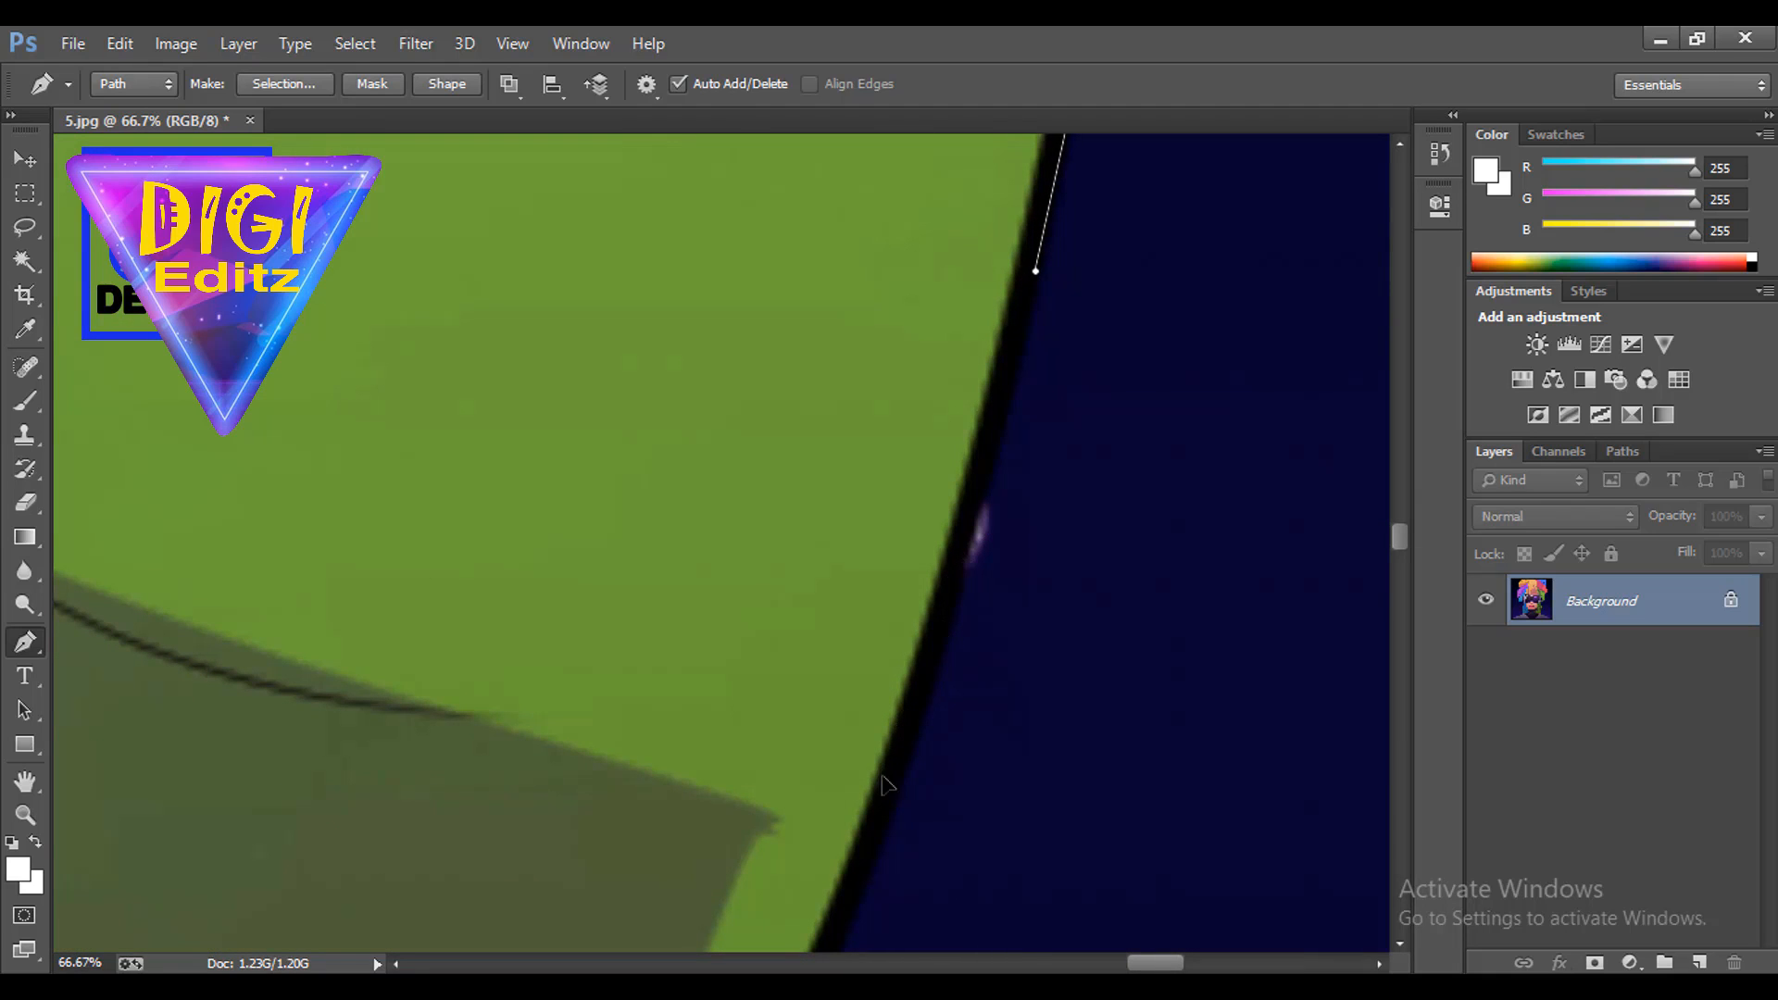
pyautogui.moveTo(943, 634); pyautogui.dragTo(887, 817)
pyautogui.moveTo(925, 706); pyautogui.dragTo(1191, 135)
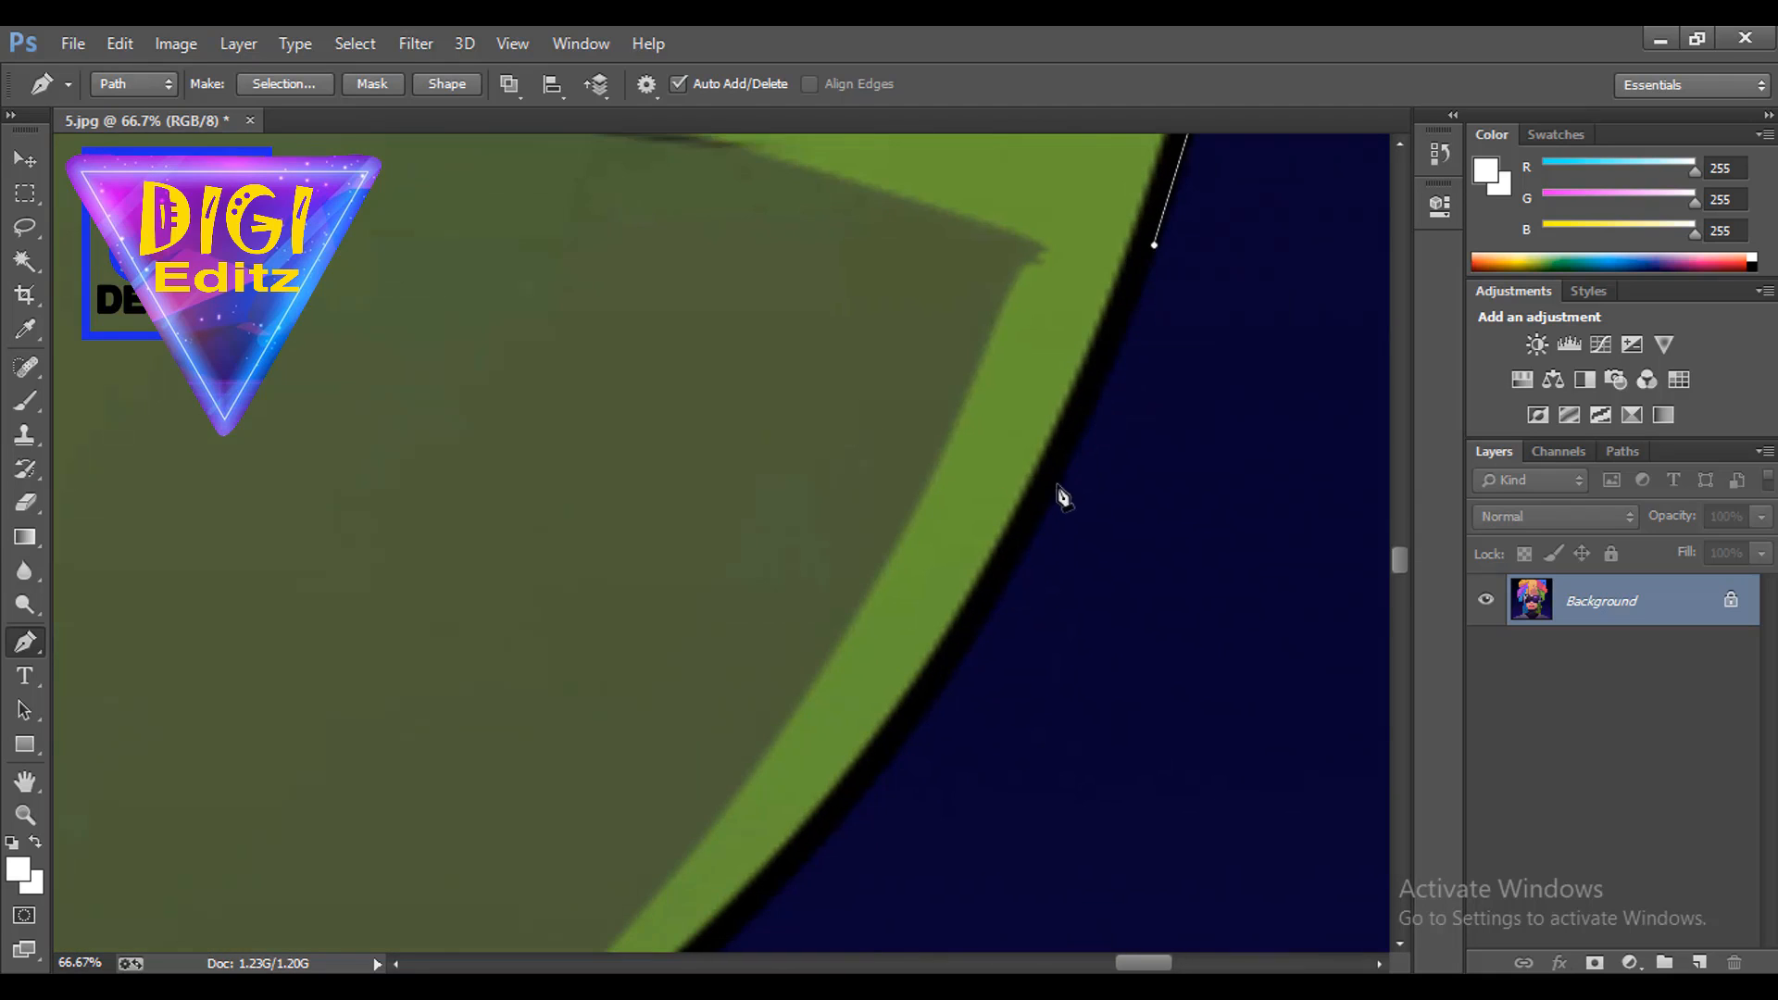
# Trace the green hair's rounded lower edge up to the corner where it meets the dark block beside the purple device.
pyautogui.moveTo(1026, 538); pyautogui.dragTo(1114, 366)
pyautogui.moveTo(897, 633); pyautogui.dragTo(820, 672)
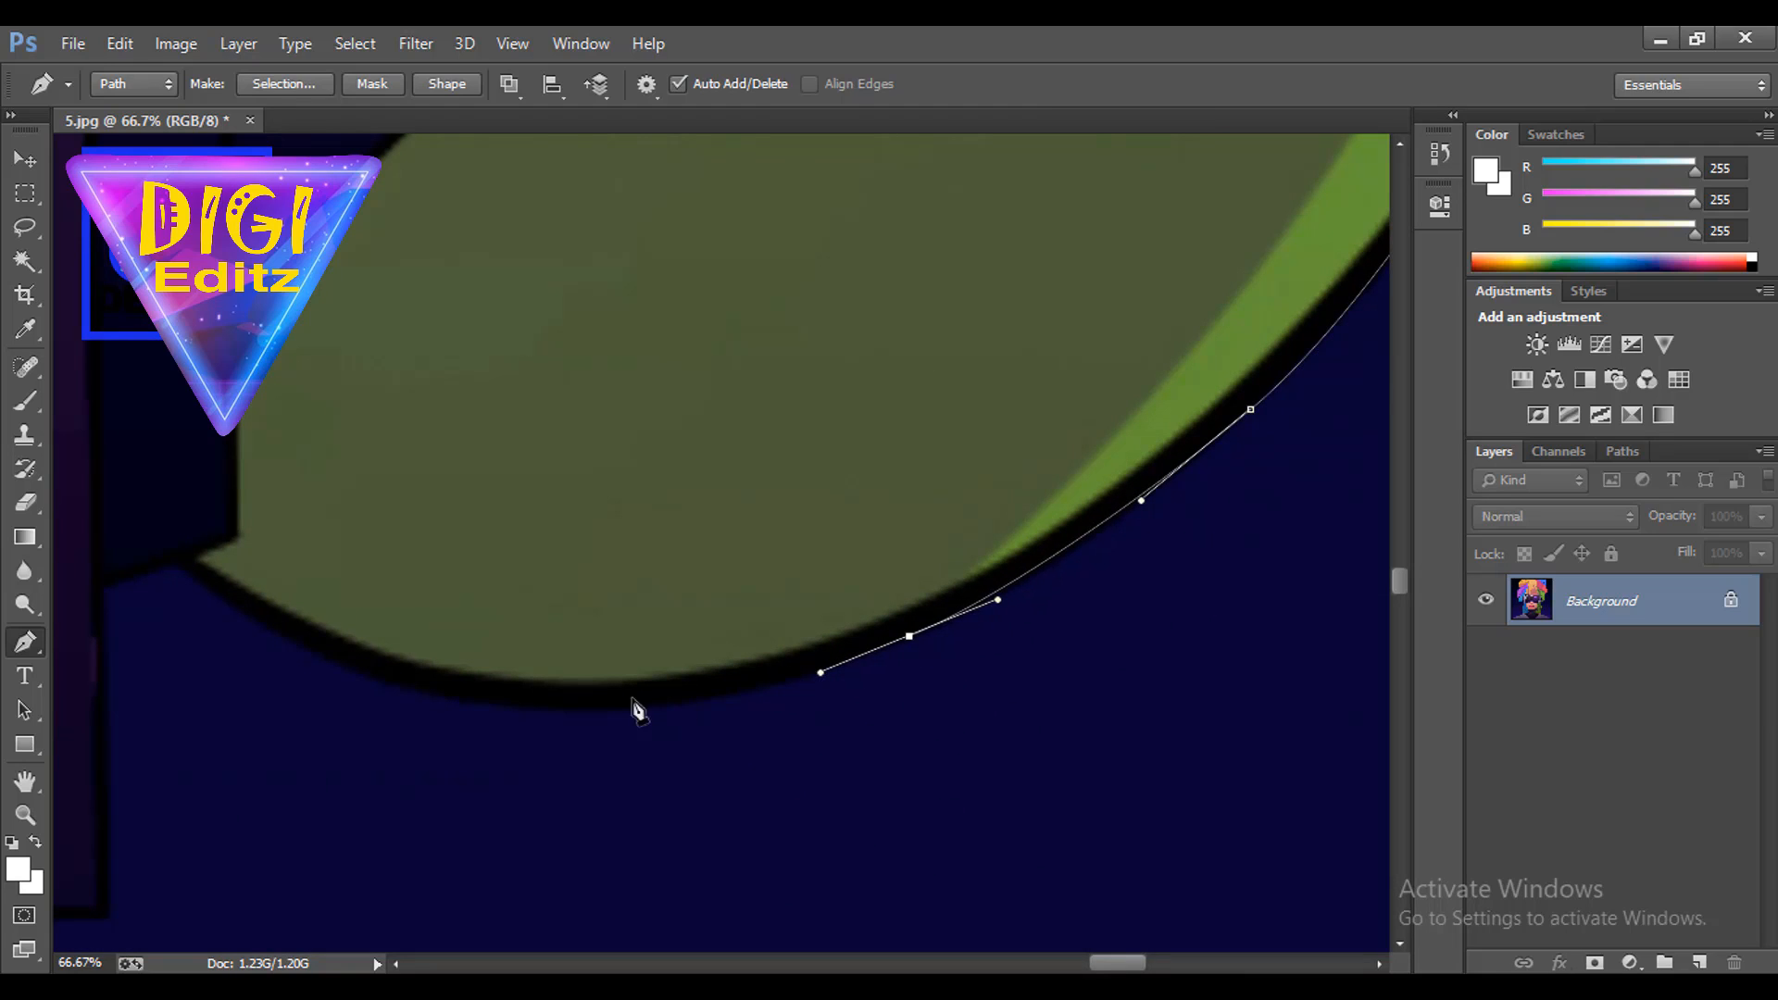
pyautogui.moveTo(599, 710); pyautogui.dragTo(510, 709)
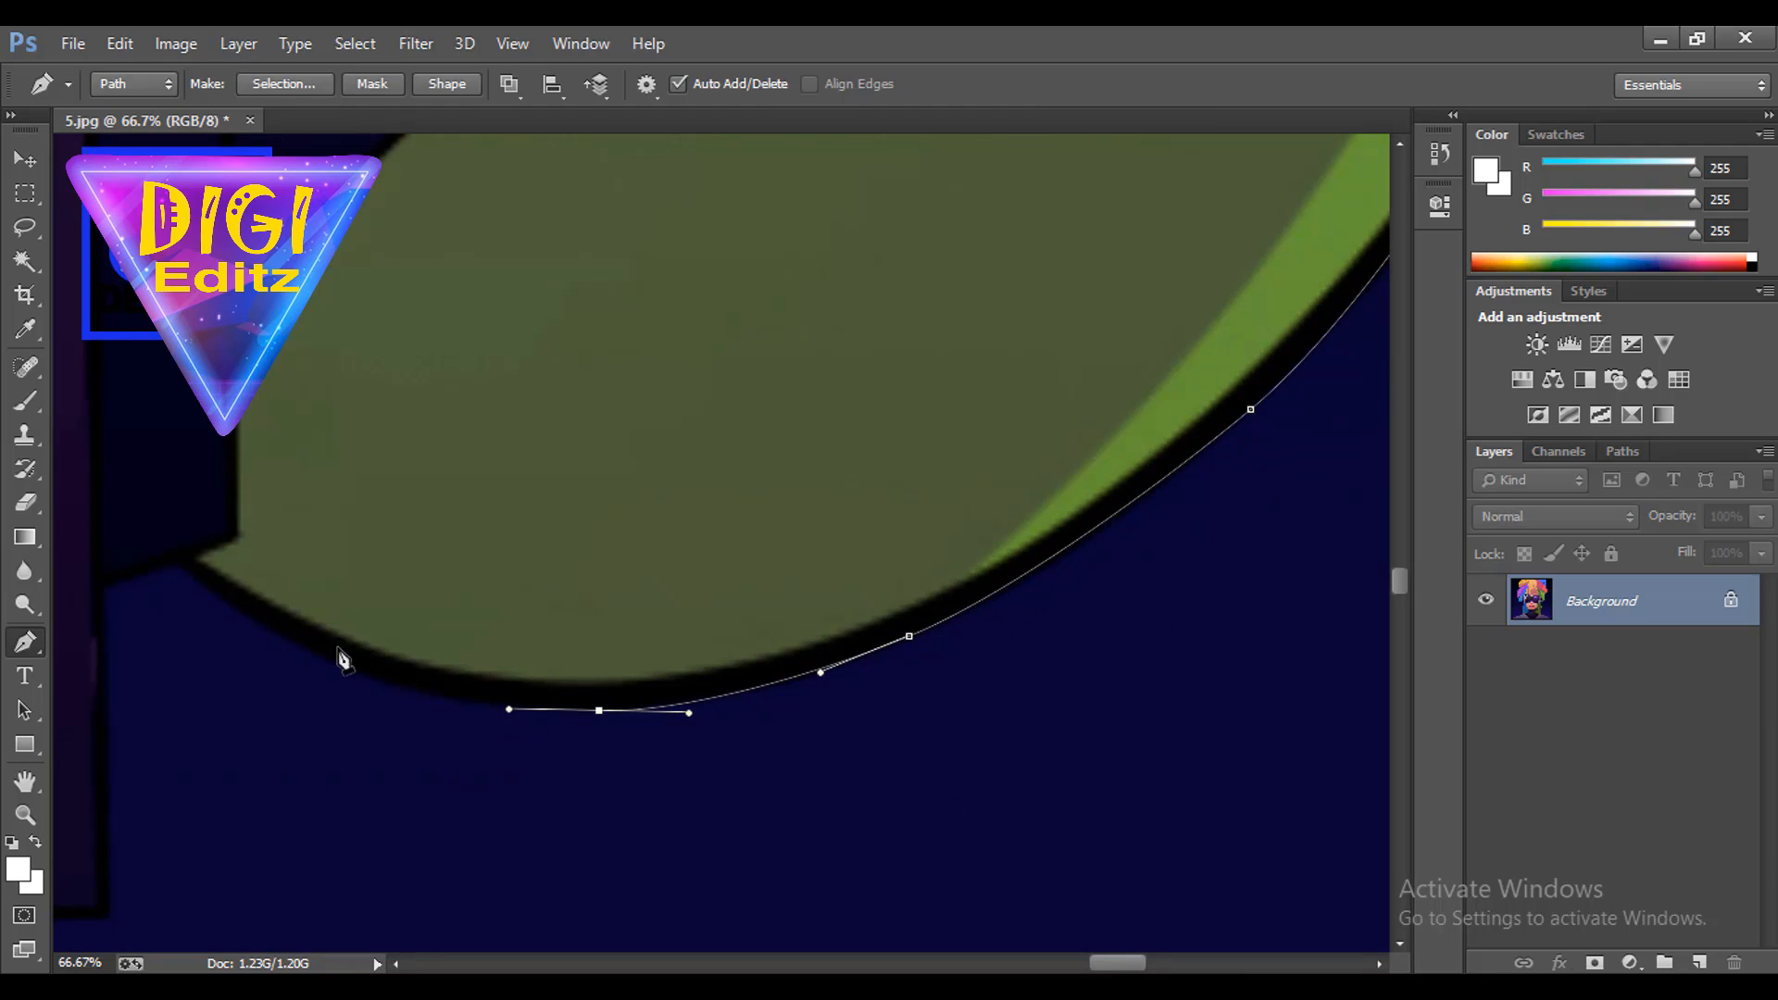
pyautogui.moveTo(314, 651); pyautogui.dragTo(242, 615)
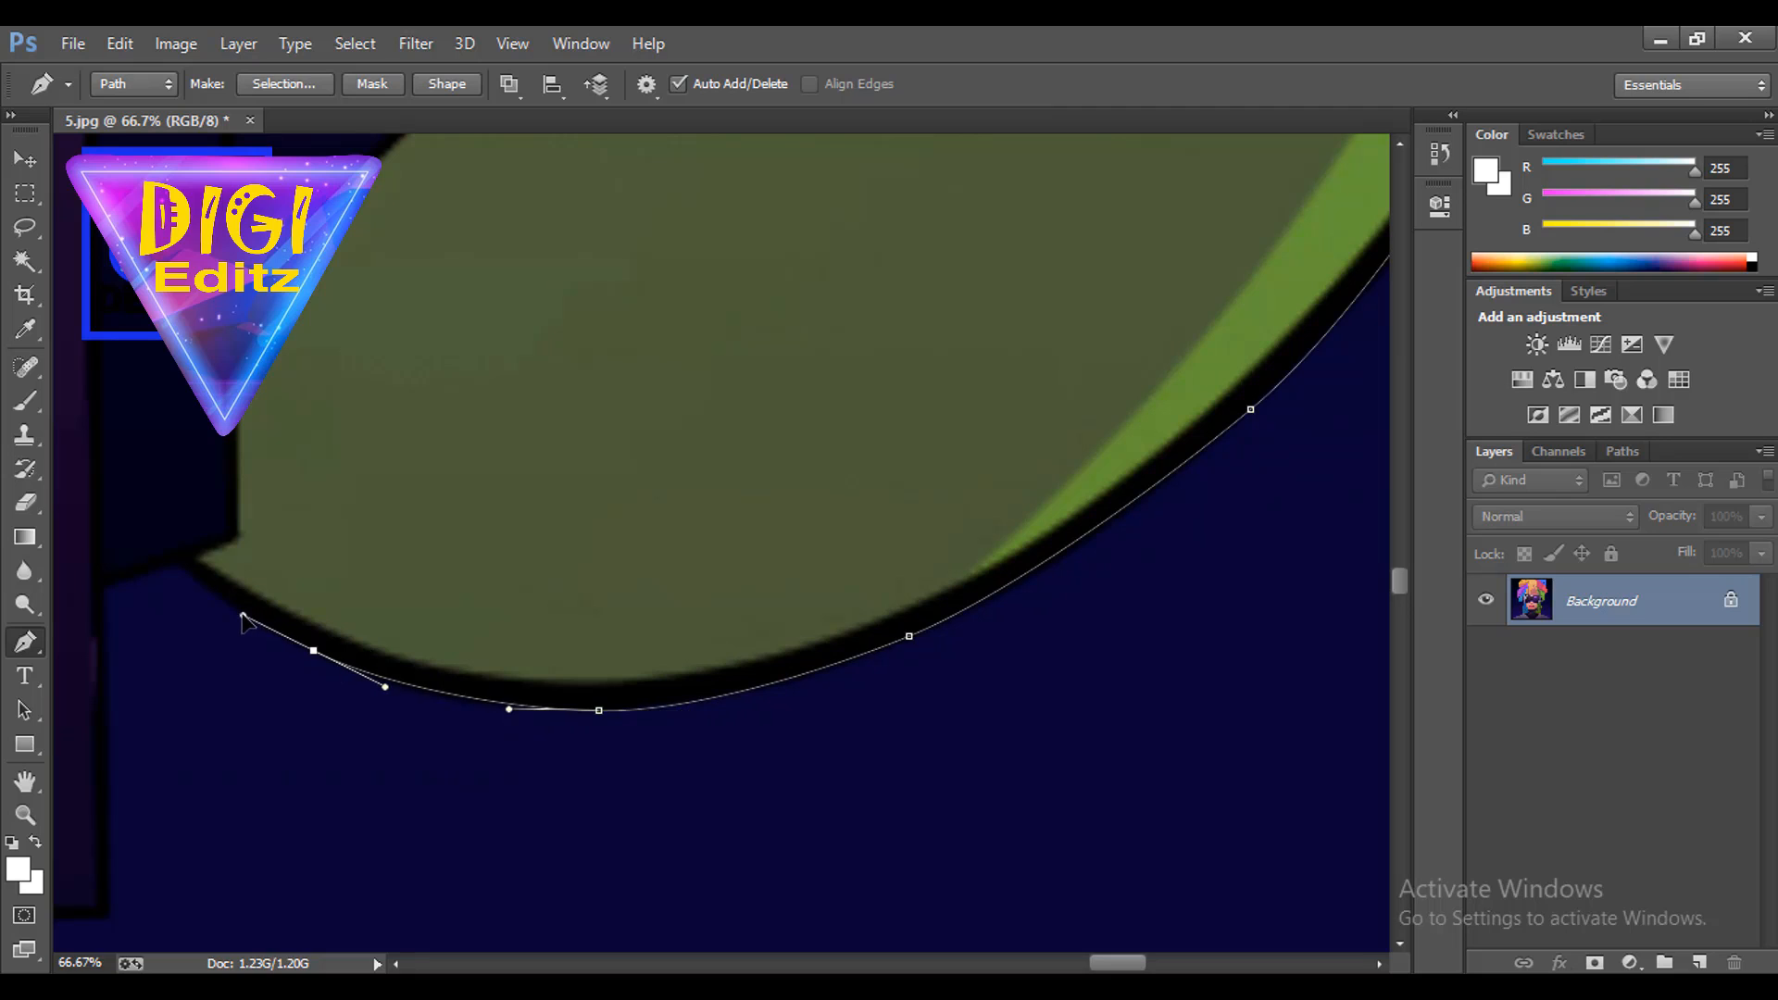
pyautogui.click(183, 567)
# Outline the purple device's outer side and lower corner, then the dark connector beneath it.
pyautogui.moveTo(142, 648); pyautogui.dragTo(723, 580)
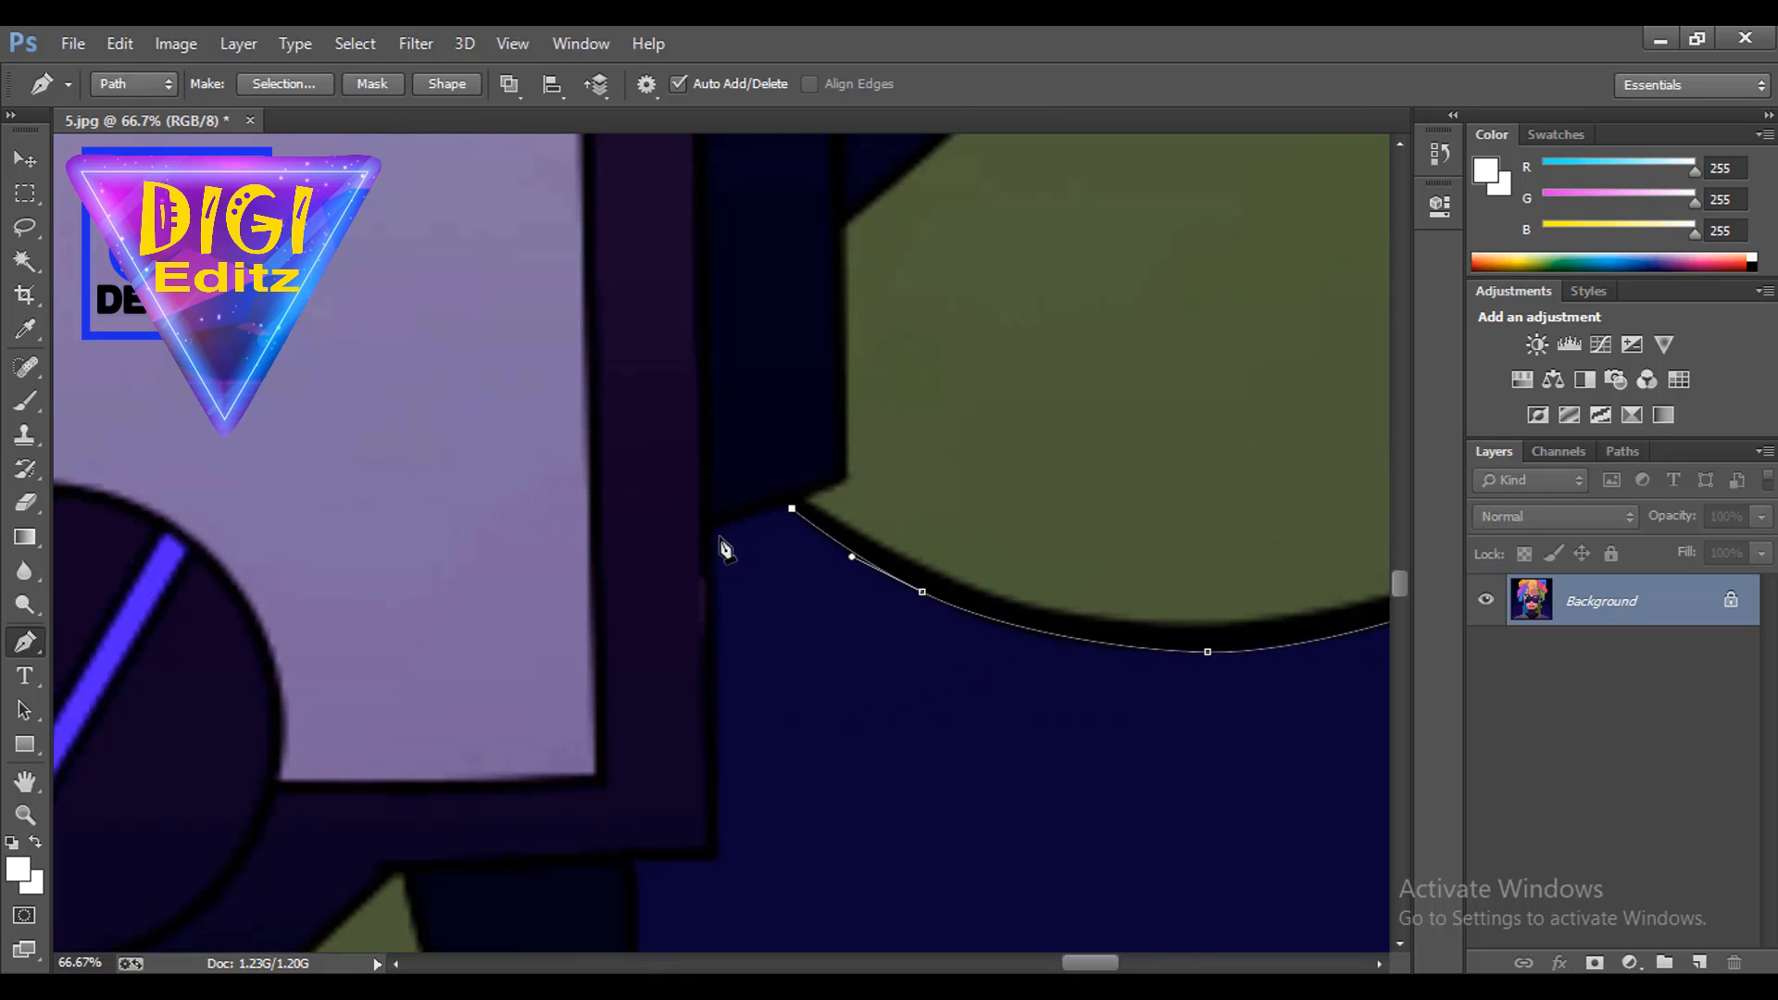
pyautogui.click(713, 537)
pyautogui.moveTo(729, 786); pyautogui.dragTo(814, 559)
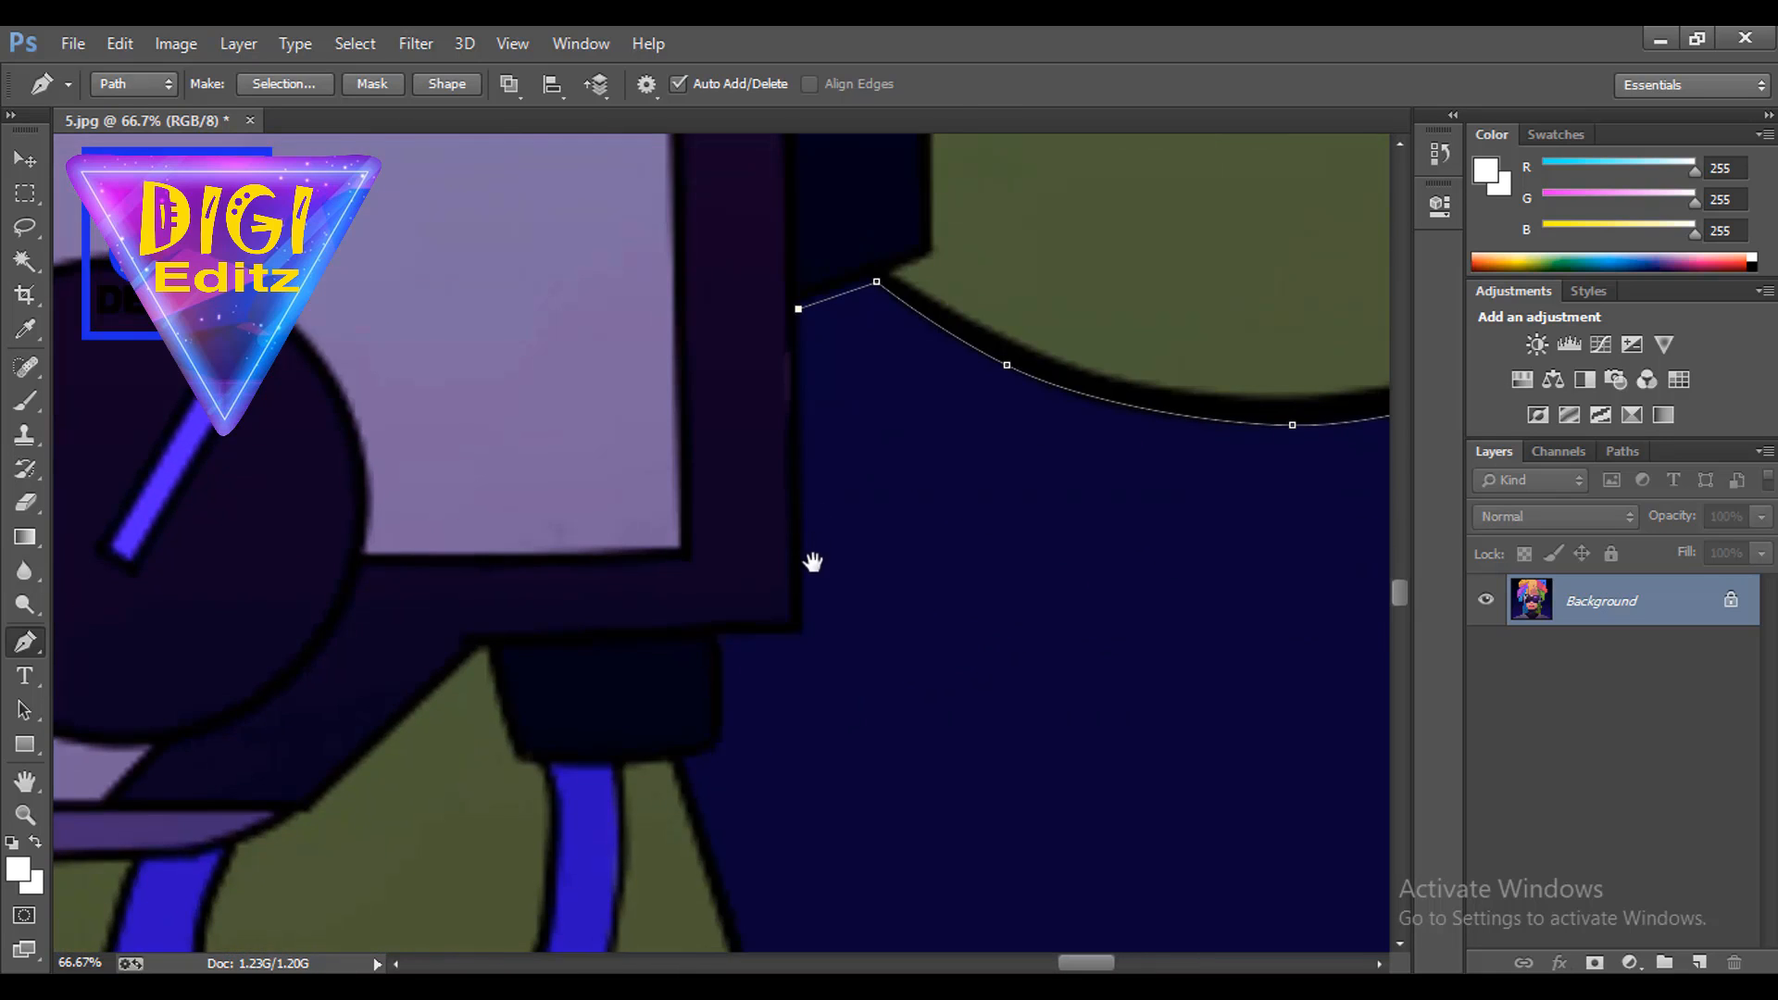
pyautogui.moveTo(803, 493); pyautogui.dragTo(733, 636)
pyautogui.click(721, 633)
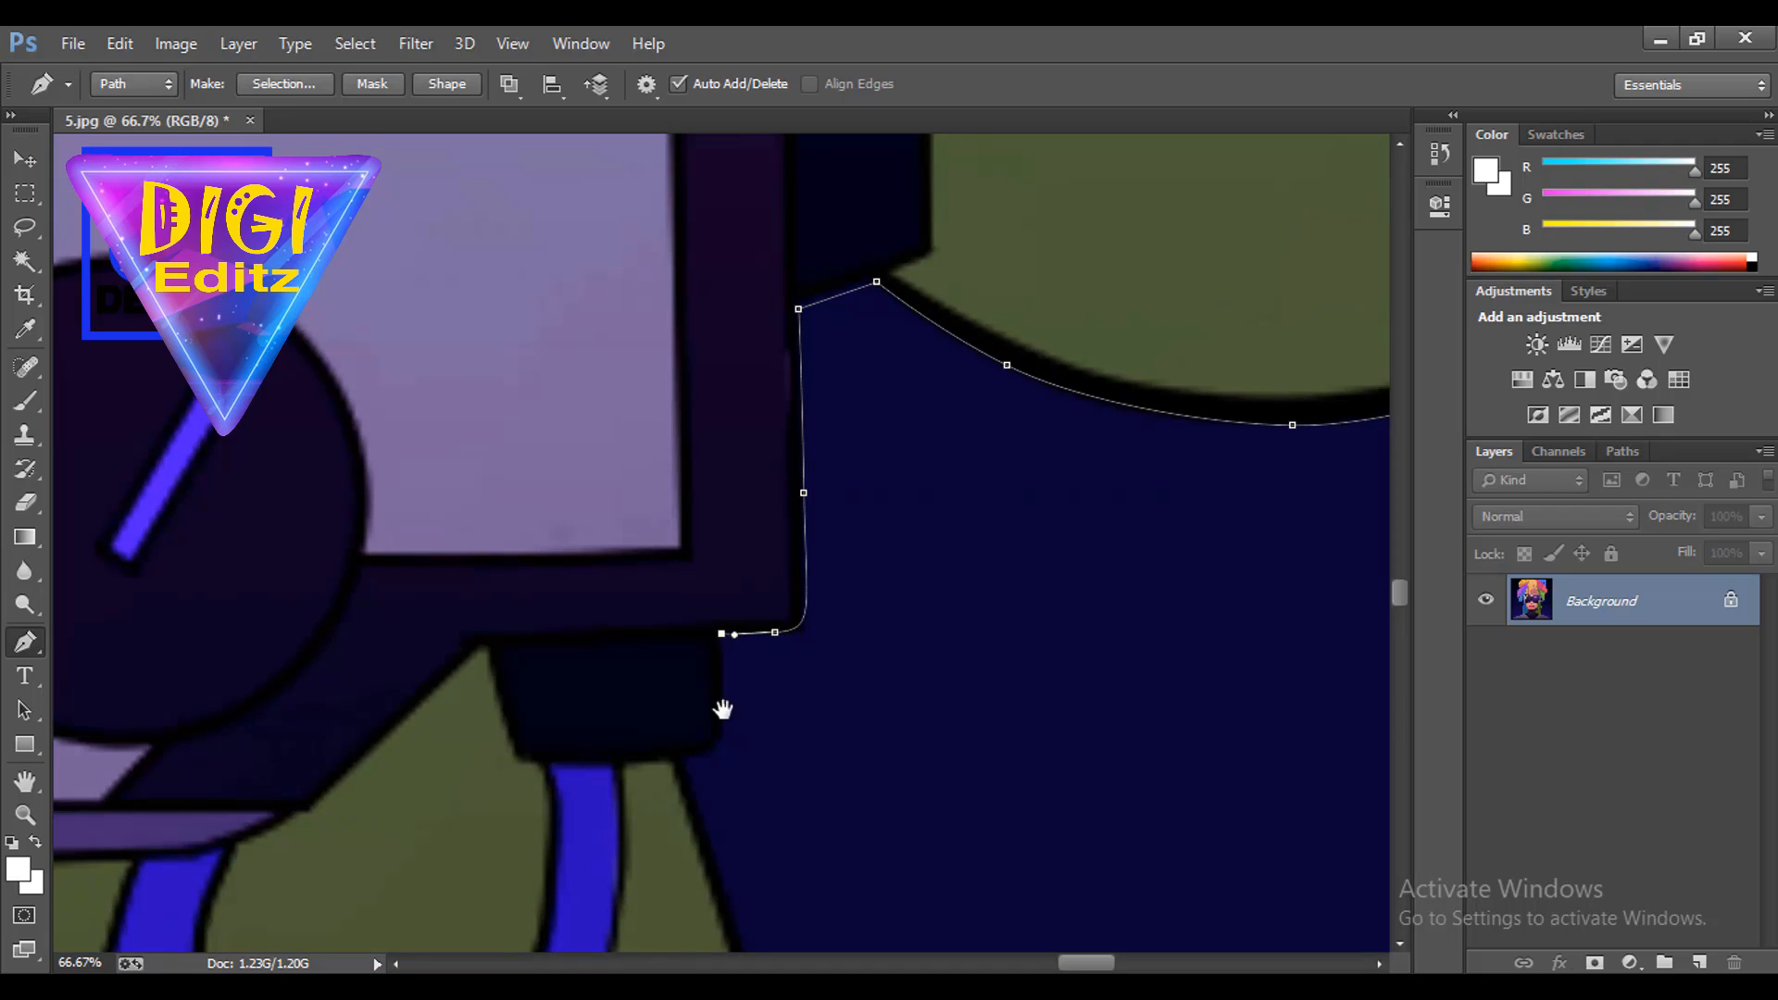
pyautogui.moveTo(722, 707); pyautogui.dragTo(748, 498)
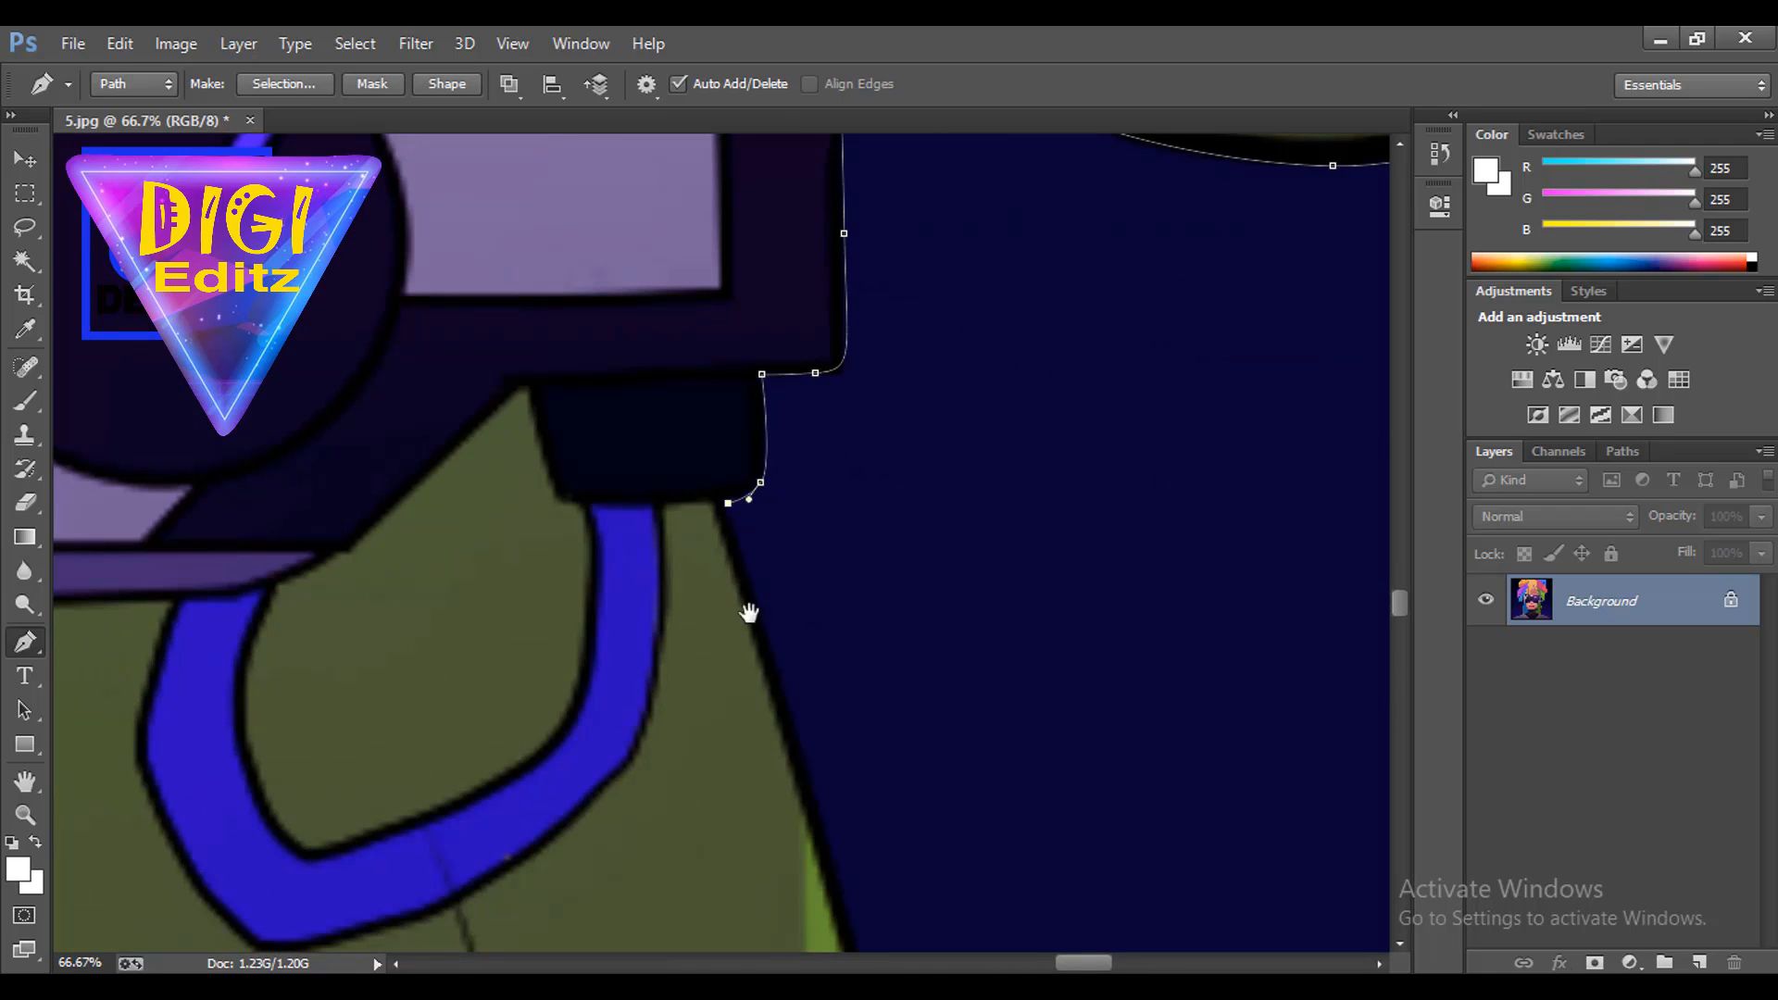
# Trace the outer edge of the lower green hair strand downward from the dark connector along its upper stretch.
pyautogui.moveTo(755, 616); pyautogui.dragTo(691, 283)
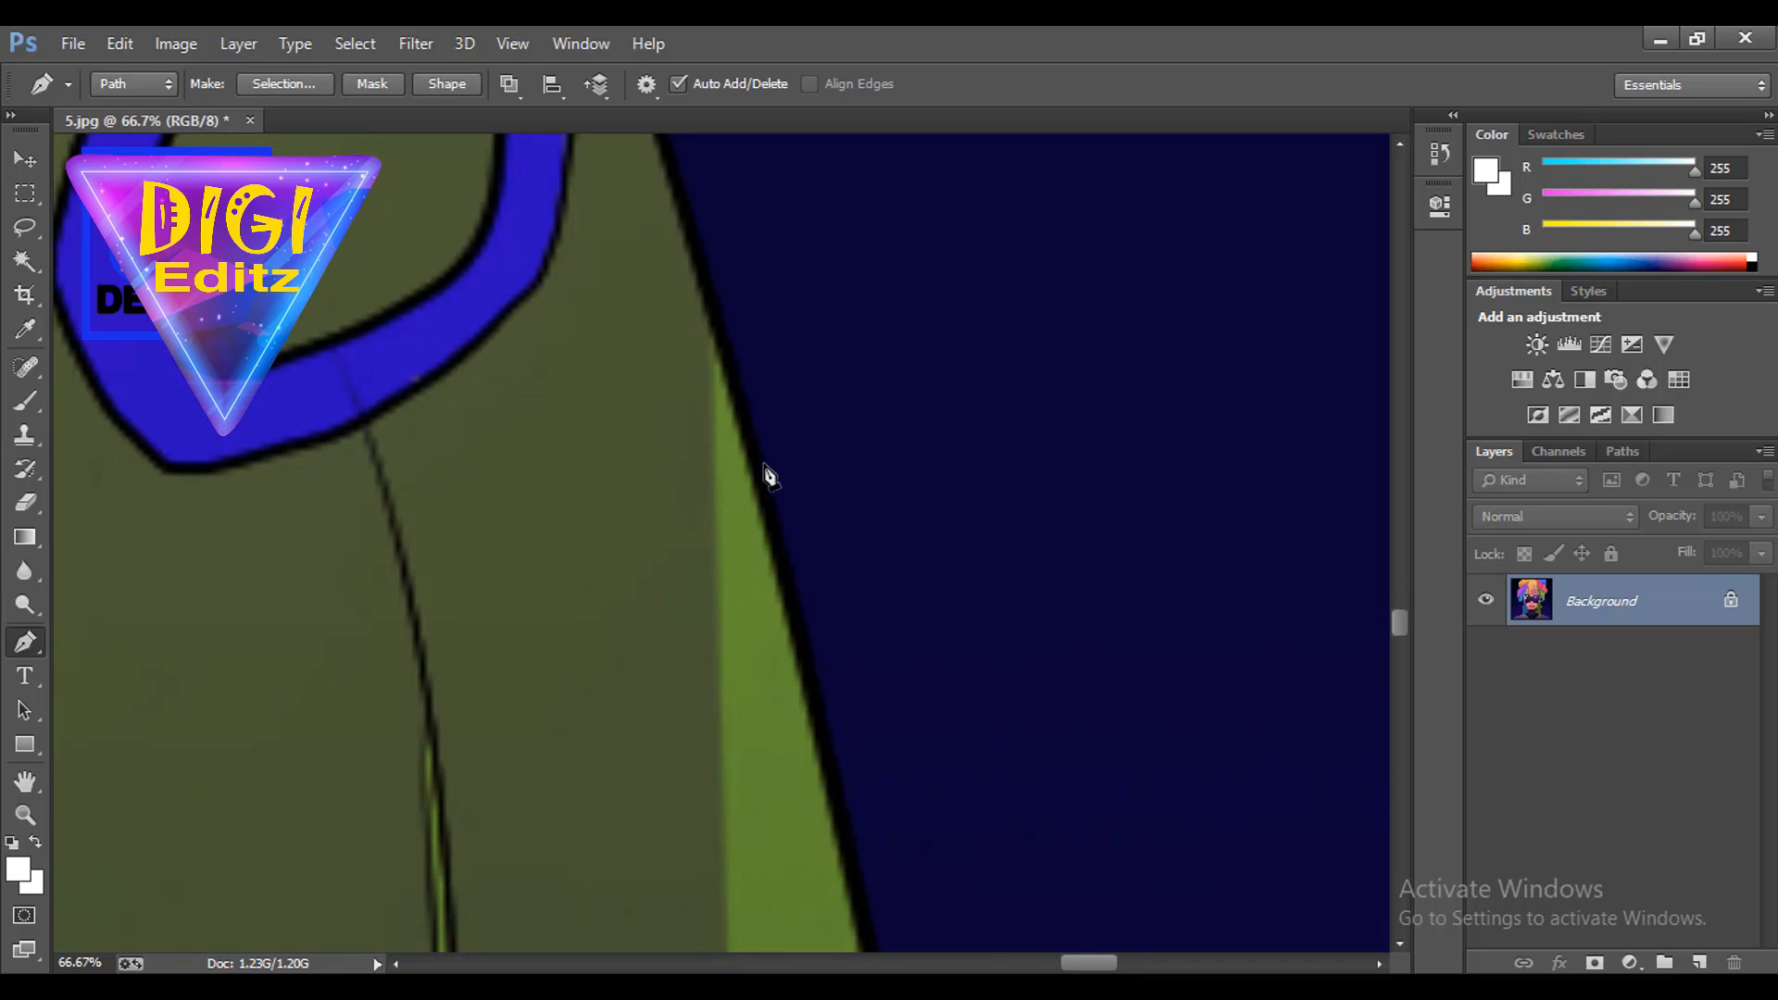
pyautogui.click(803, 631)
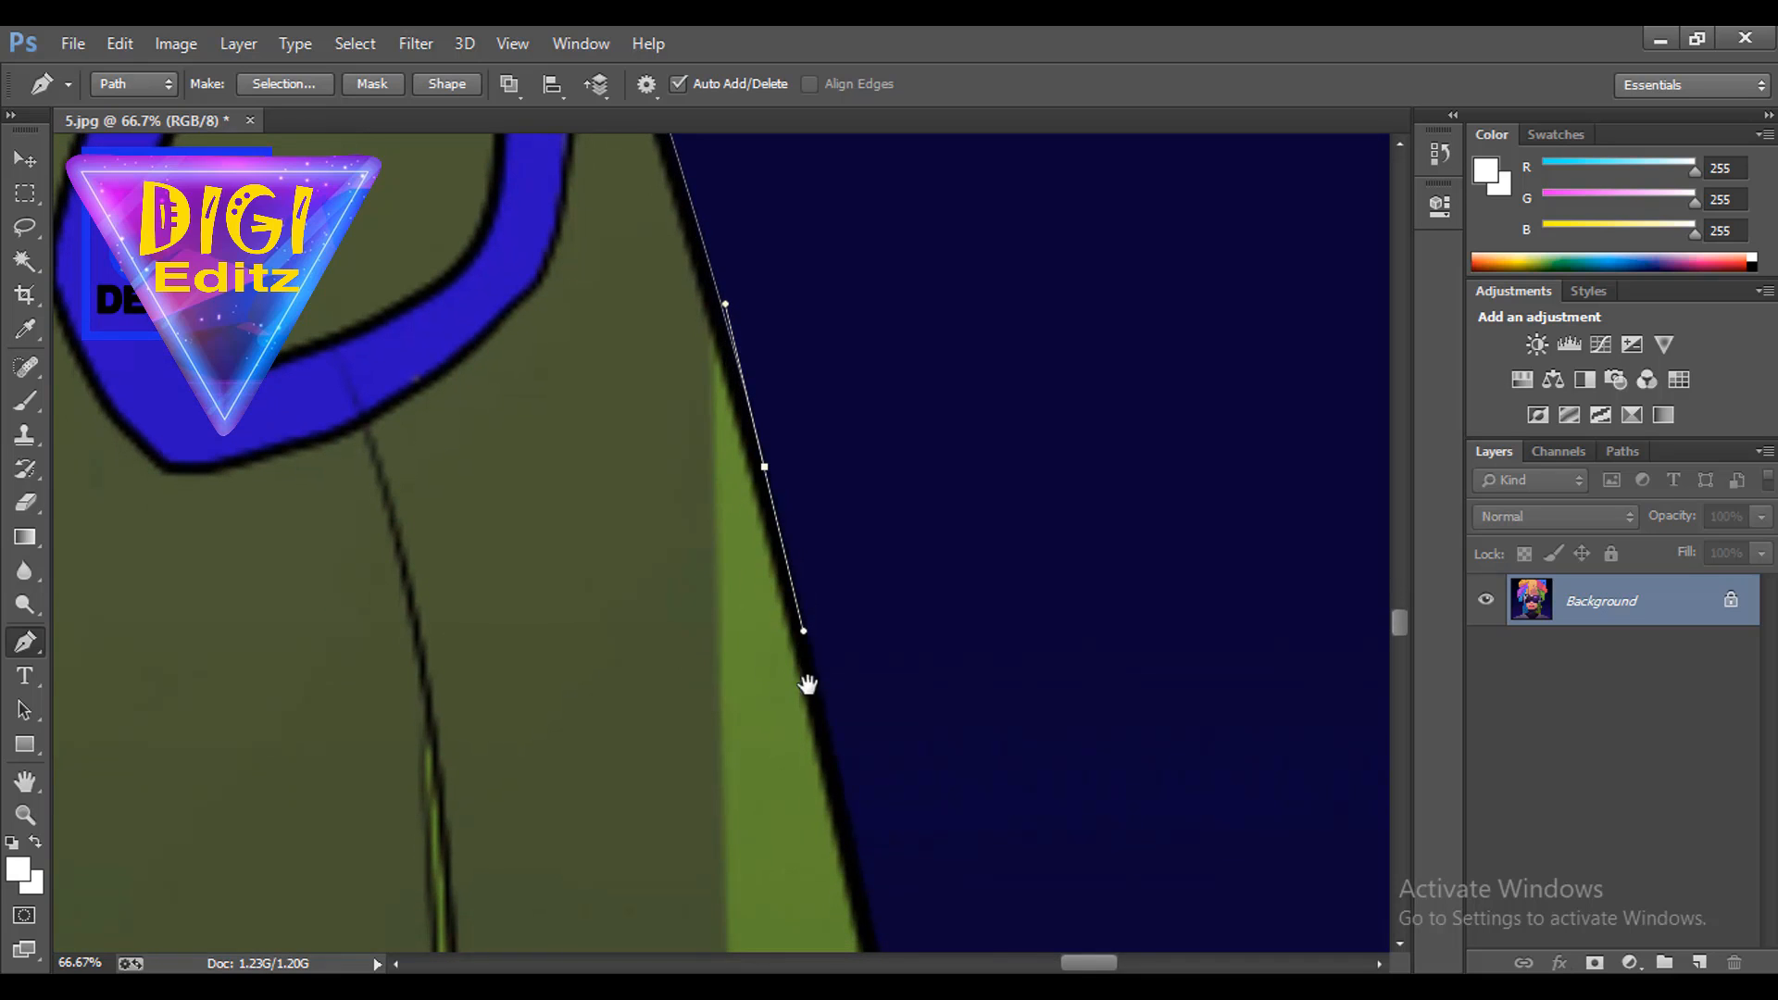
pyautogui.moveTo(808, 685); pyautogui.dragTo(755, 266)
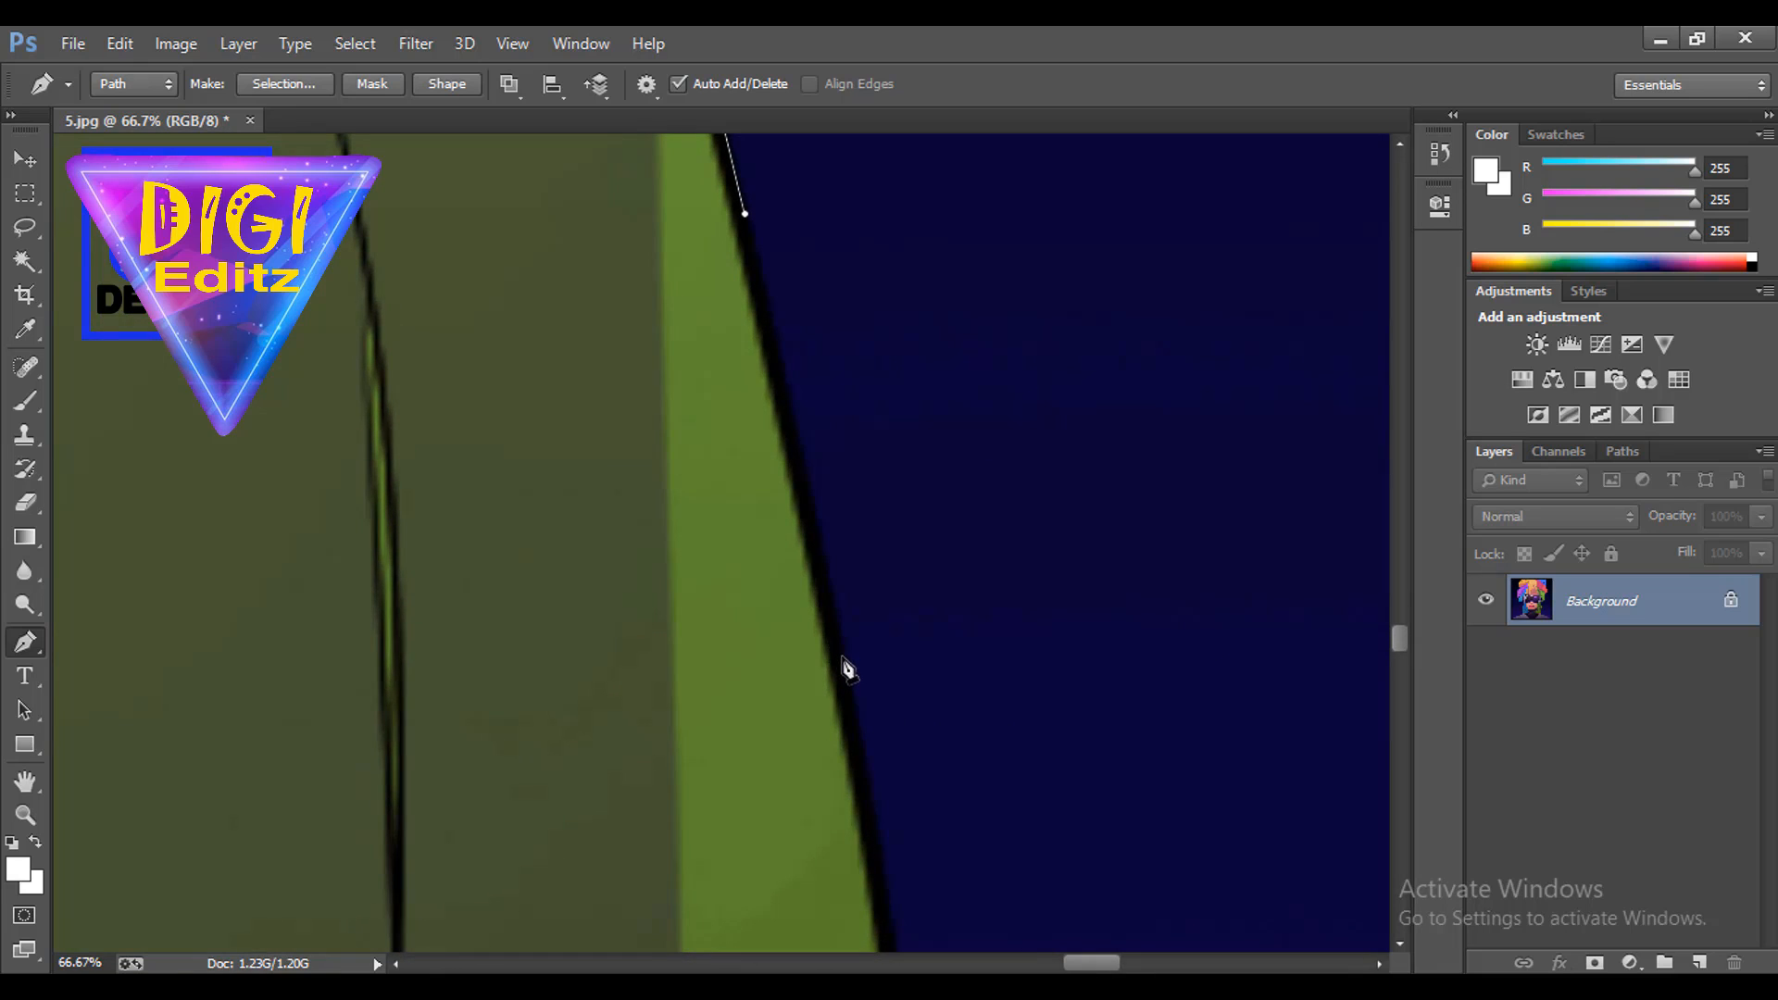
pyautogui.moveTo(846, 659); pyautogui.dragTo(901, 369)
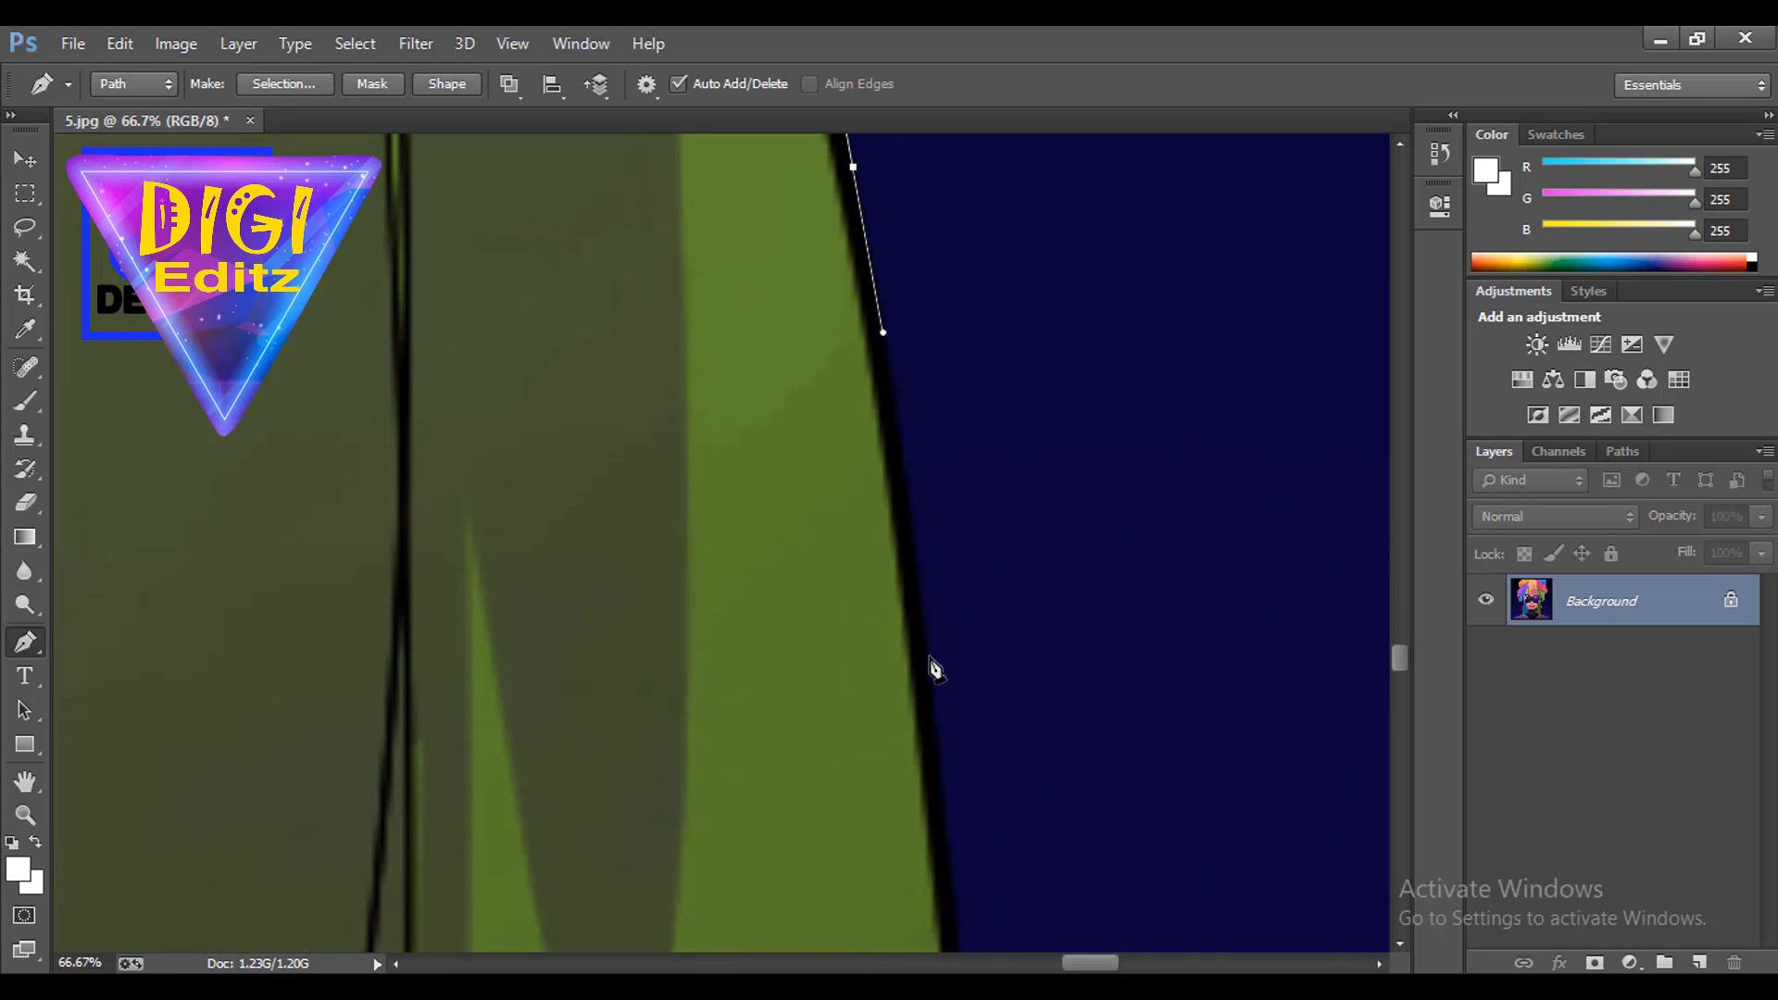
pyautogui.click(912, 466)
pyautogui.click(930, 652)
pyautogui.click(949, 839)
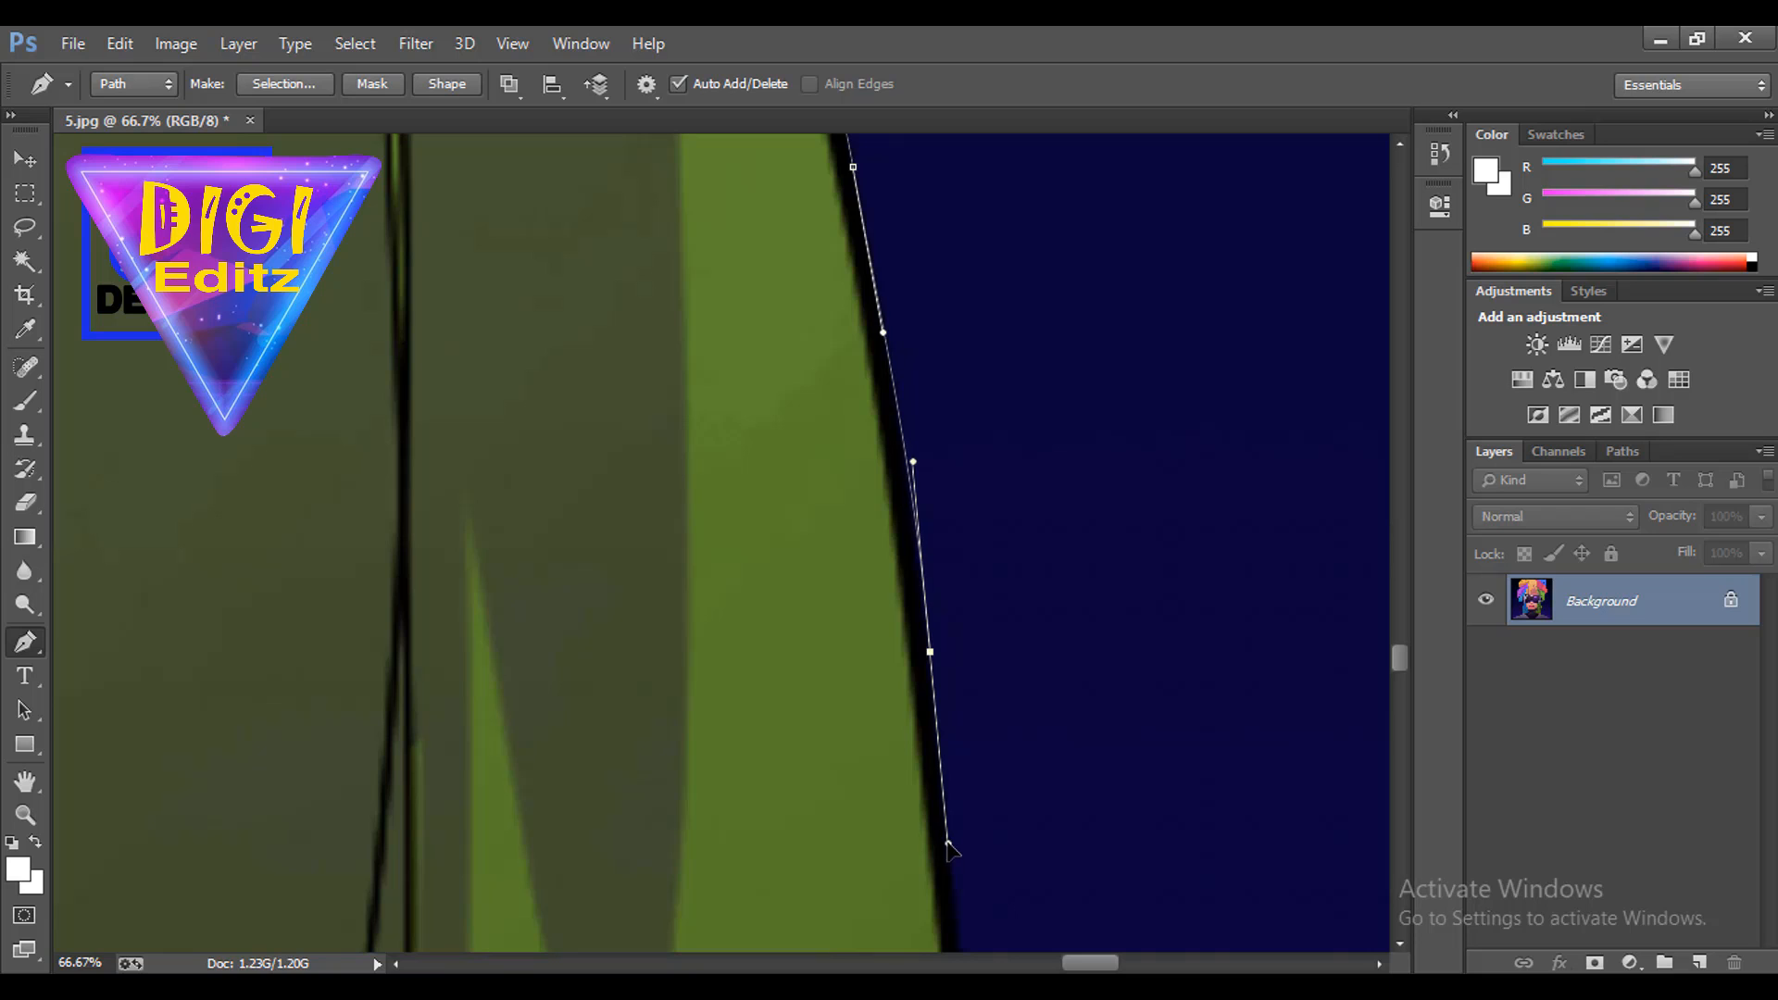
pyautogui.scroll(-5, 957, 519)
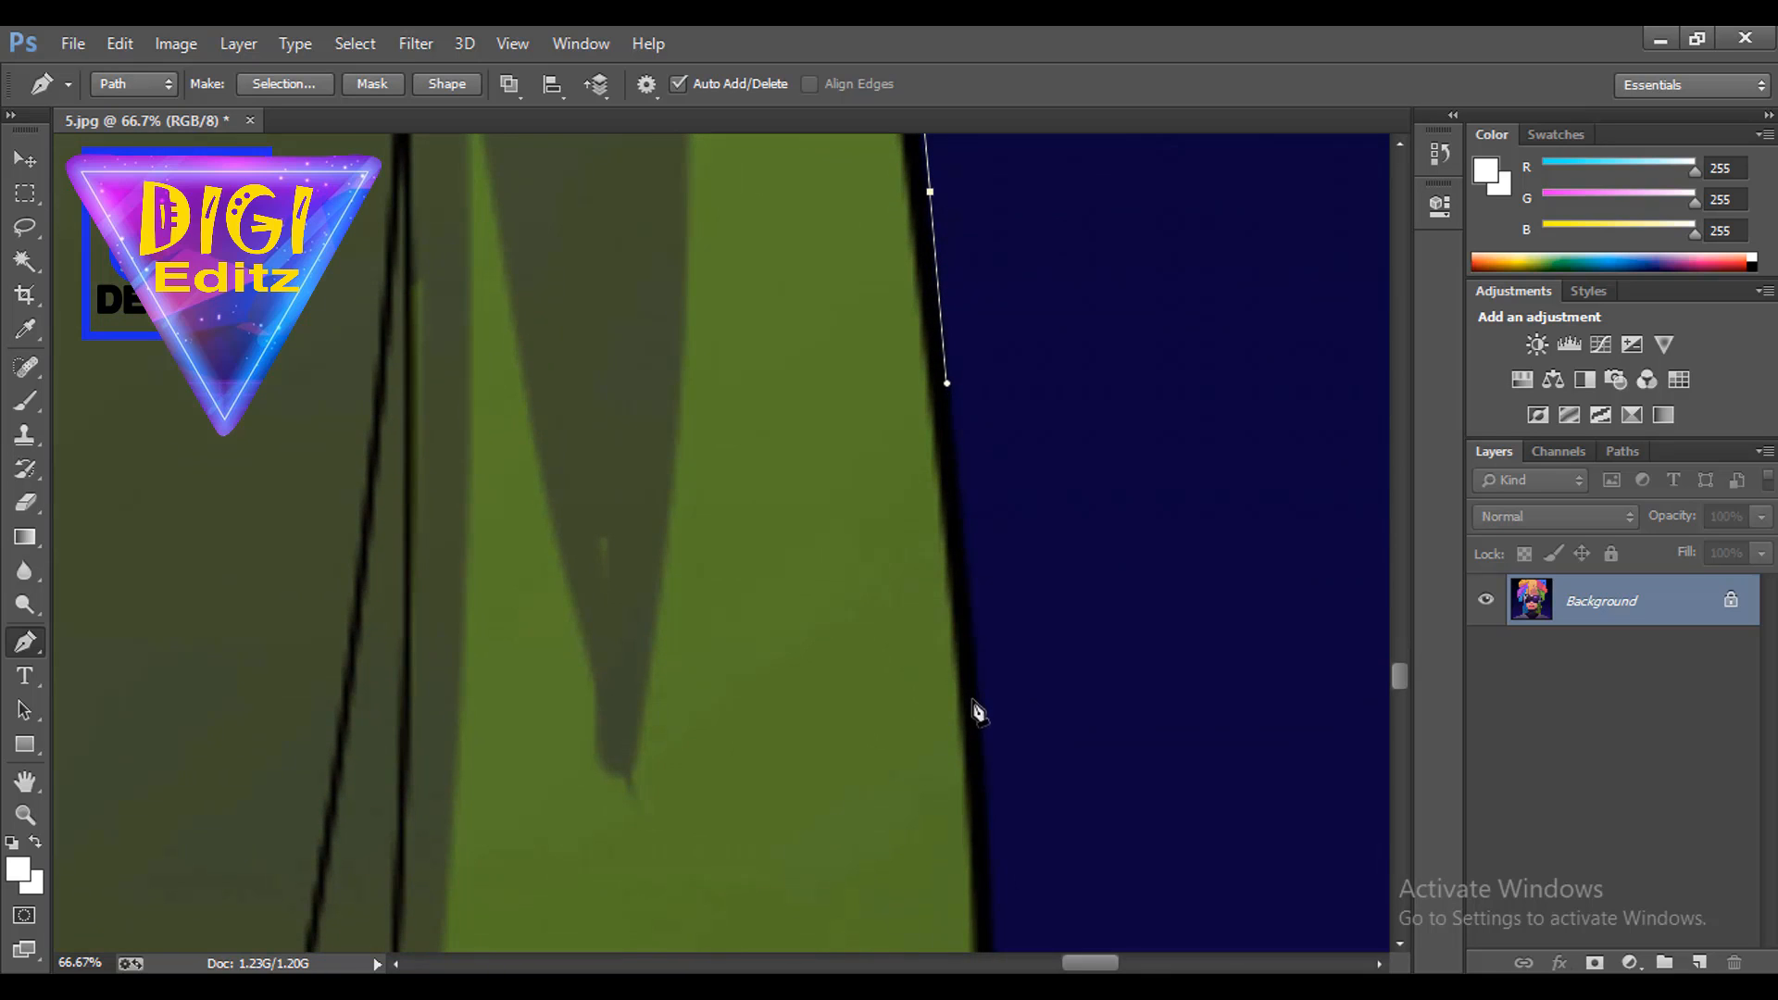
# Continue the path down the lower green strand's outer edge to where it curves inward near its tip.
pyautogui.moveTo(978, 708); pyautogui.dragTo(1003, 470)
pyautogui.press('space')
pyautogui.moveTo(1004, 715); pyautogui.dragTo(1130, 273)
pyautogui.moveTo(1101, 556); pyautogui.dragTo(1167, 211)
pyautogui.moveTo(1126, 564); pyautogui.dragTo(1098, 709)
pyautogui.moveTo(1075, 781); pyautogui.dragTo(1106, 362)
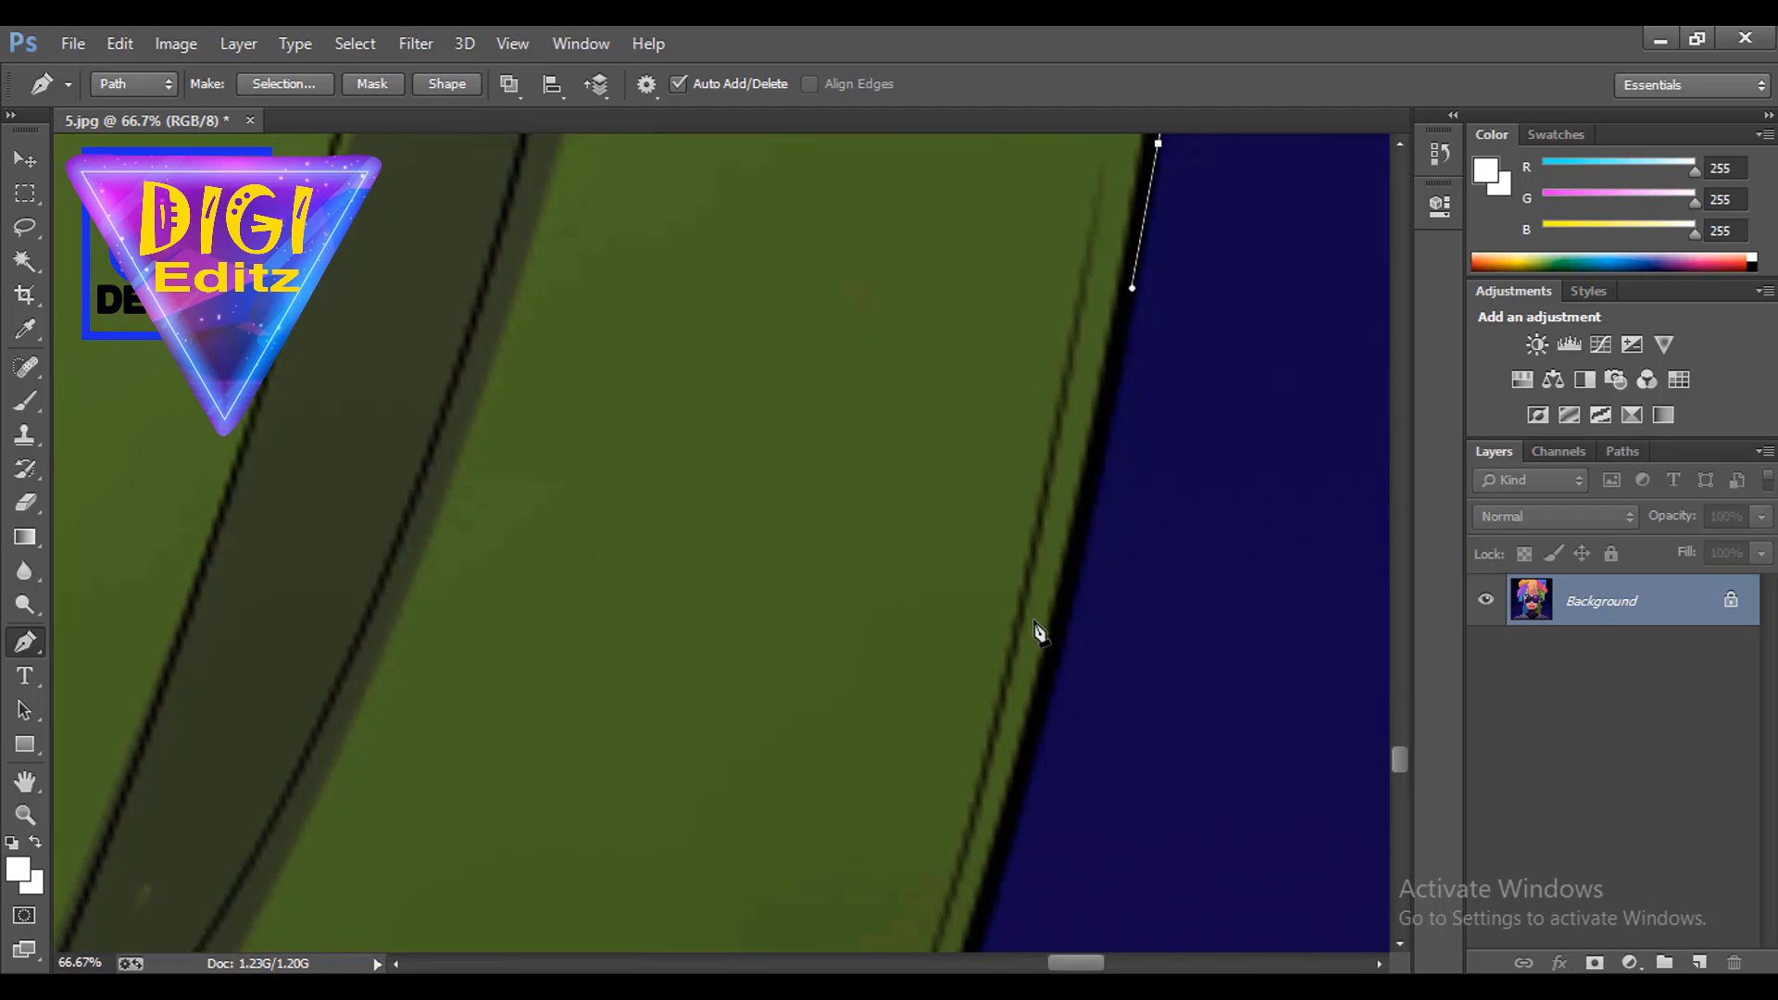
pyautogui.moveTo(1060, 655); pyautogui.dragTo(1178, 375)
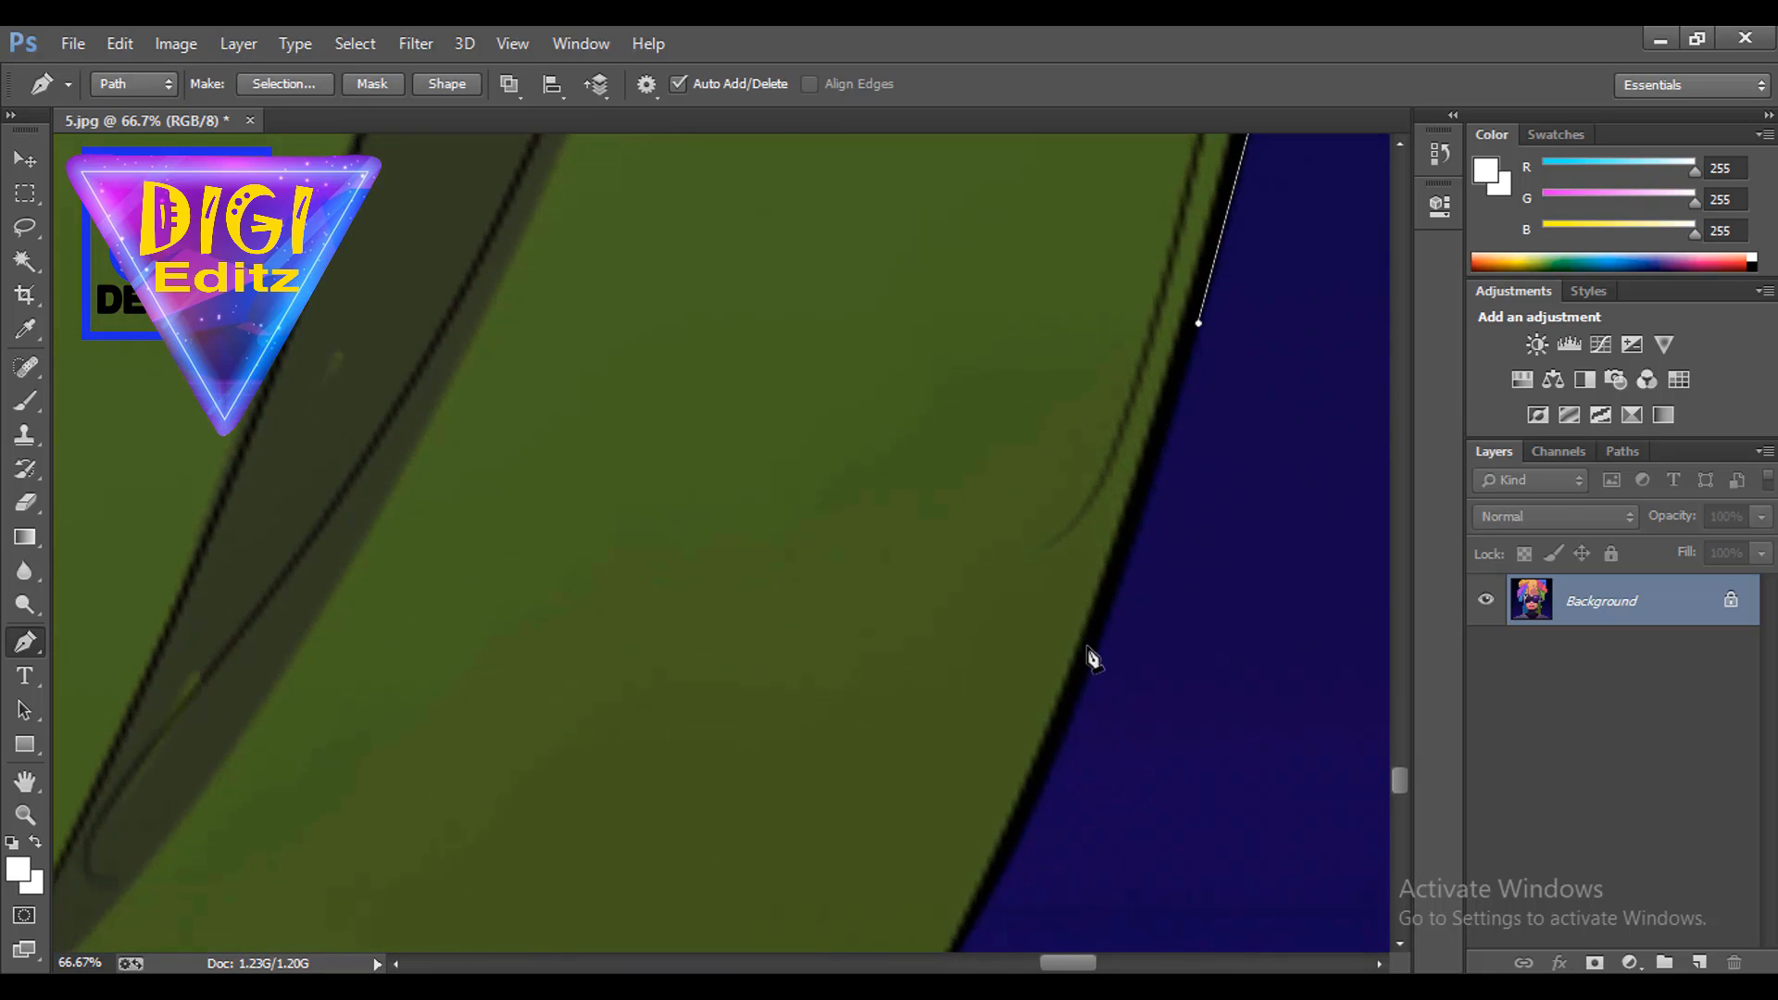
pyautogui.moveTo(1092, 681); pyautogui.dragTo(1124, 408)
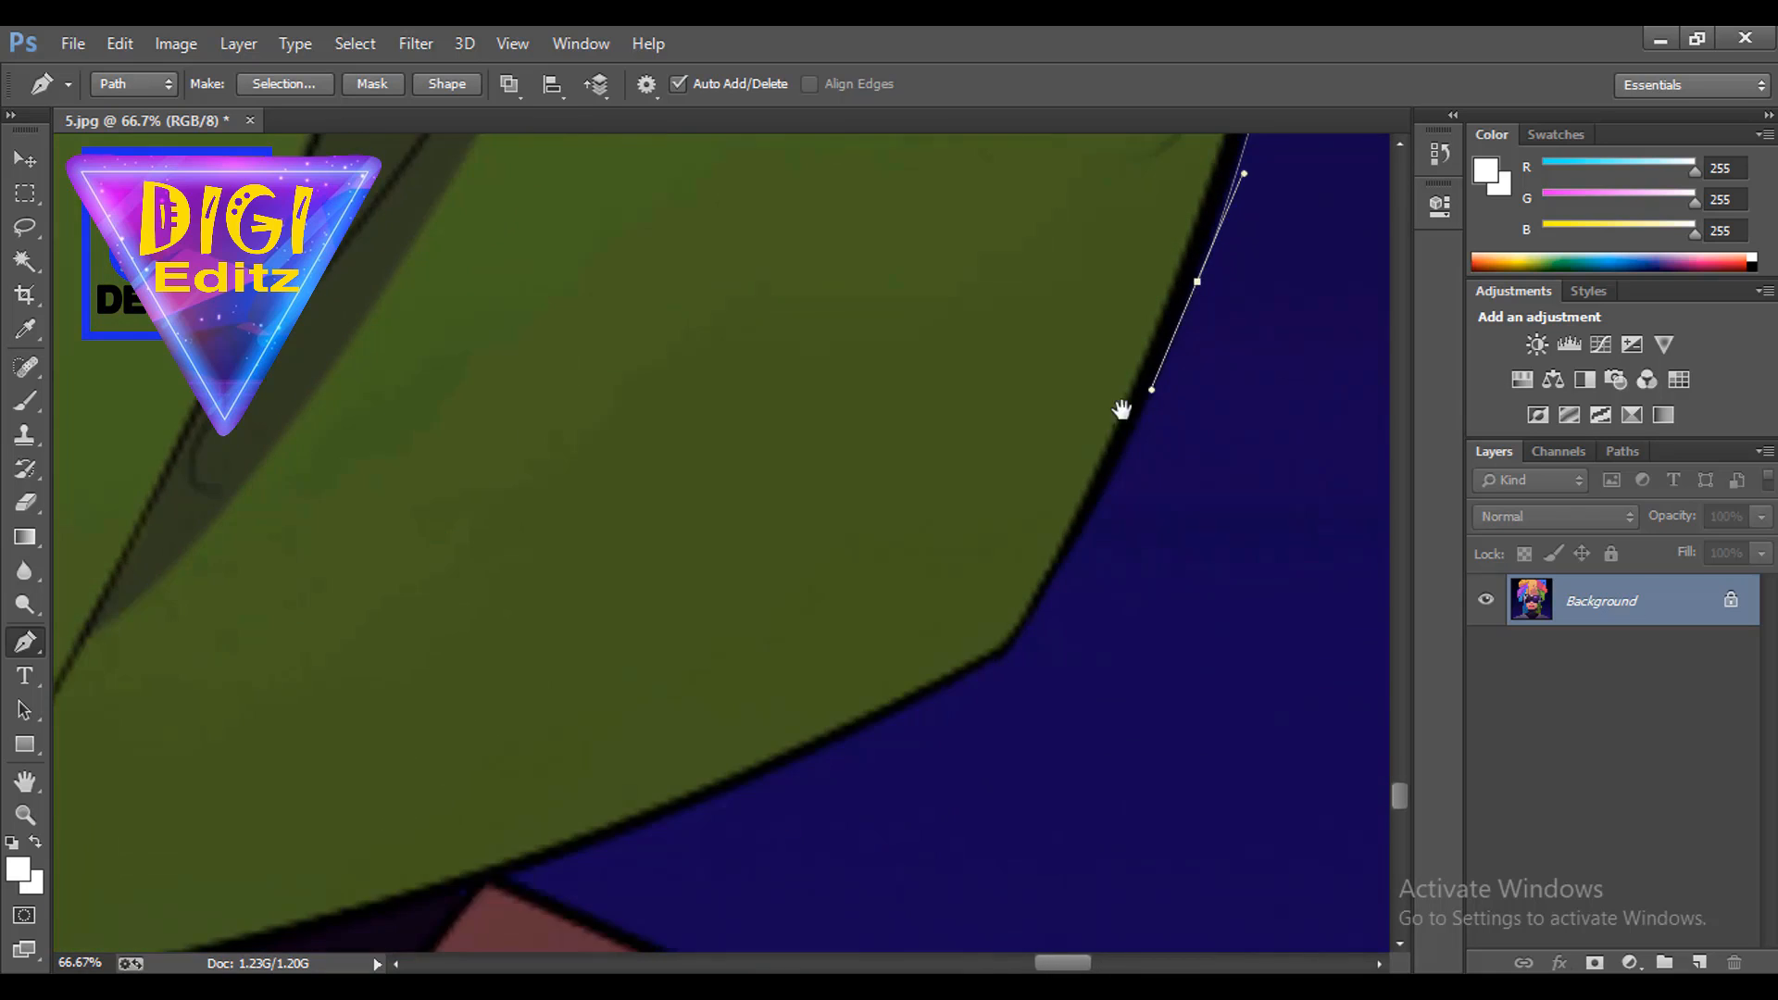
# Round the green strand's lower corner and follow its bottom edge to the point where it meets the shoulder.
pyautogui.moveTo(1042, 600); pyautogui.dragTo(1010, 648)
pyautogui.click(1005, 645)
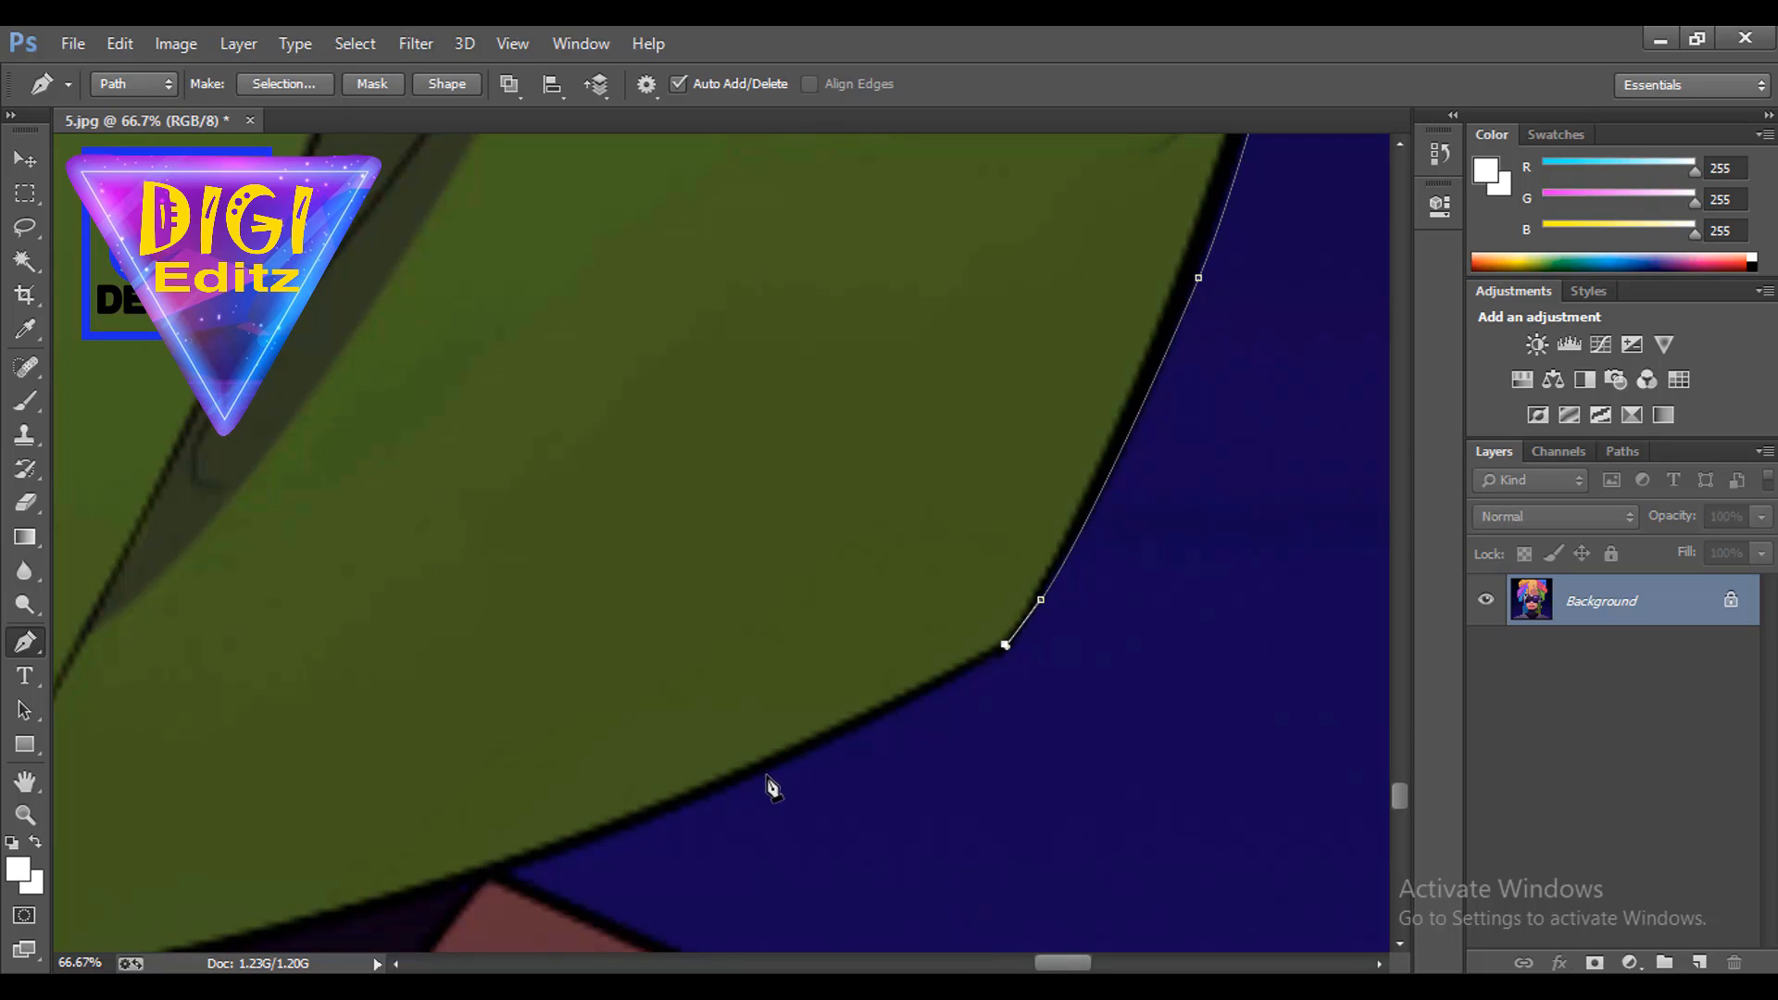
pyautogui.moveTo(766, 771); pyautogui.dragTo(683, 806)
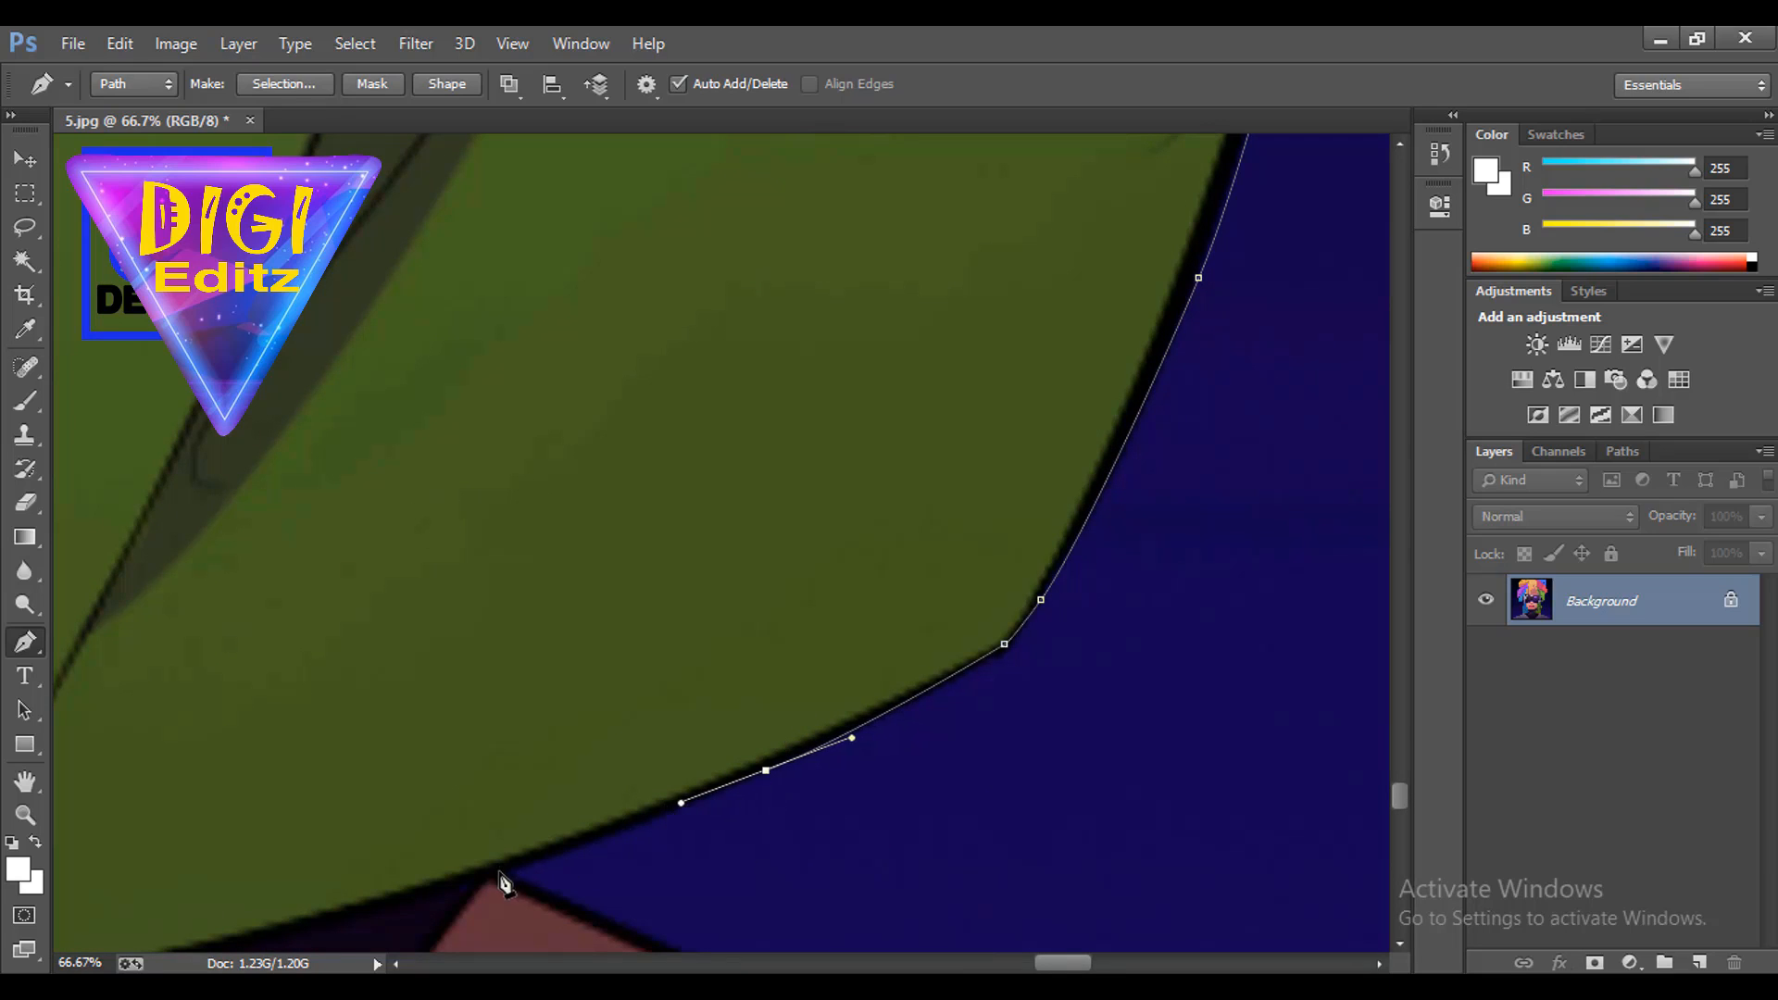
pyautogui.moveTo(523, 900); pyautogui.dragTo(365, 460)
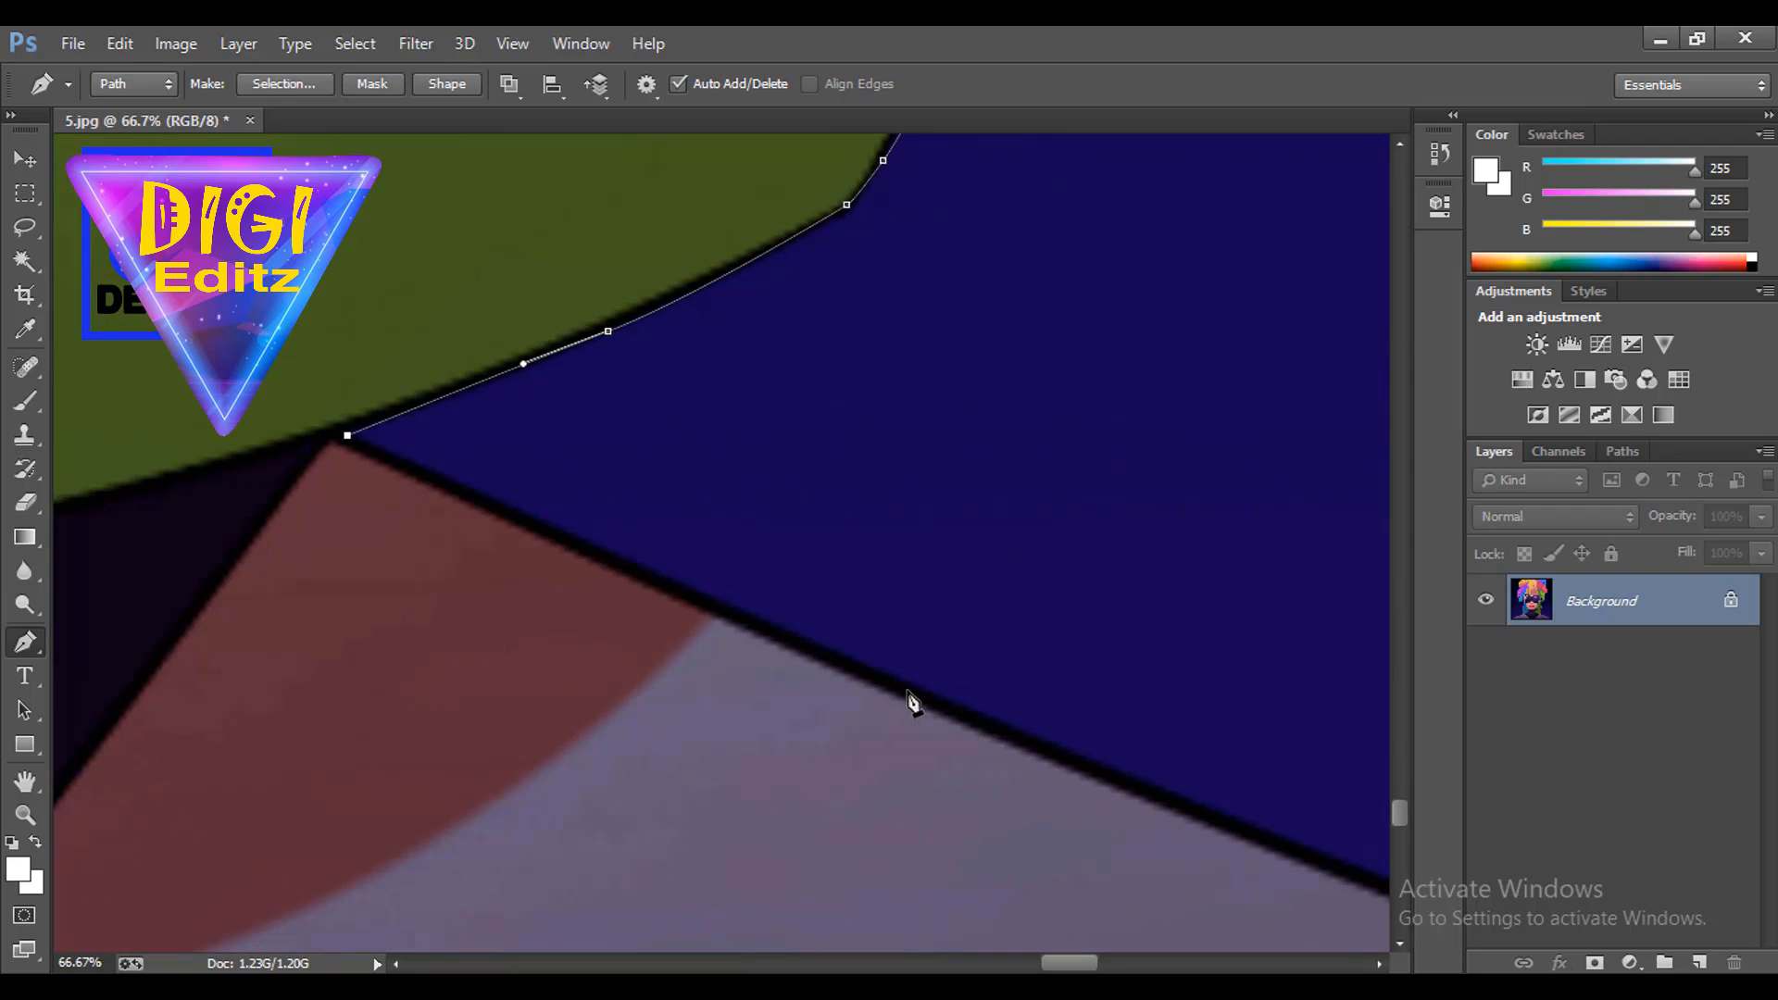
# Trace the long sloping top edge of the shoulder outward from the green hair strand.
pyautogui.moveTo(913, 691); pyautogui.dragTo(1072, 759)
pyautogui.moveTo(1179, 787); pyautogui.dragTo(647, 603)
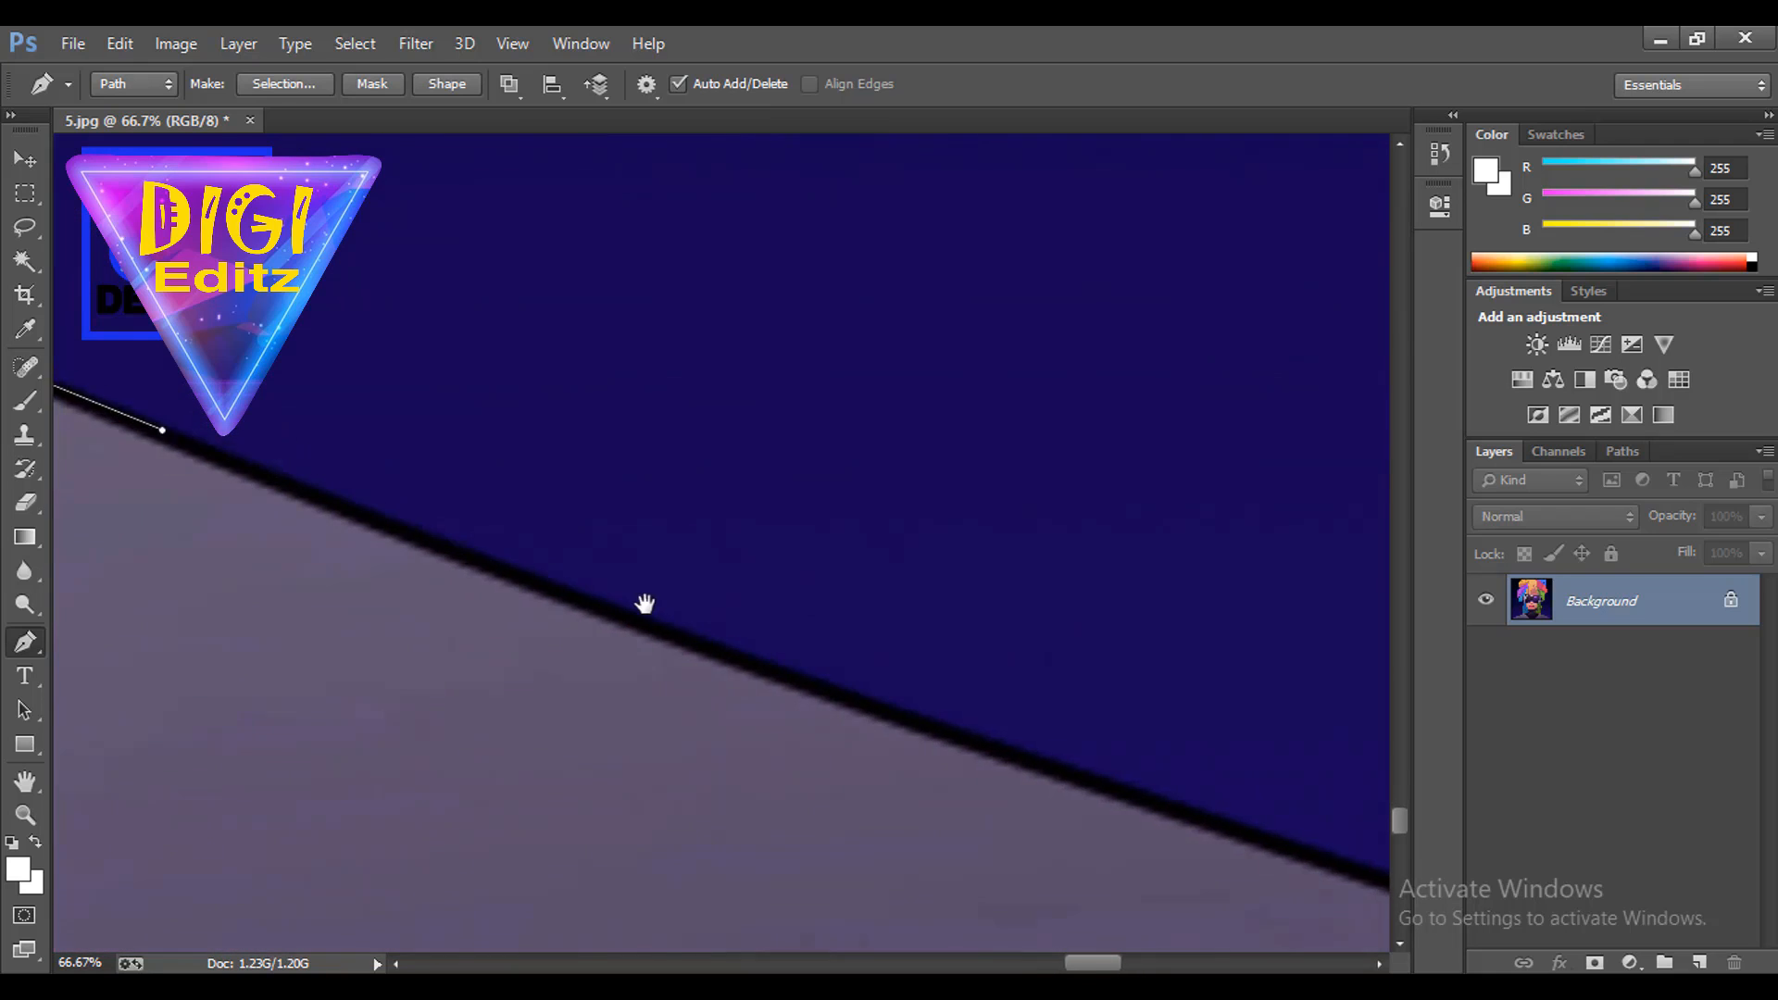
pyautogui.moveTo(1026, 752); pyautogui.dragTo(767, 626)
pyautogui.moveTo(752, 571); pyautogui.dragTo(590, 506)
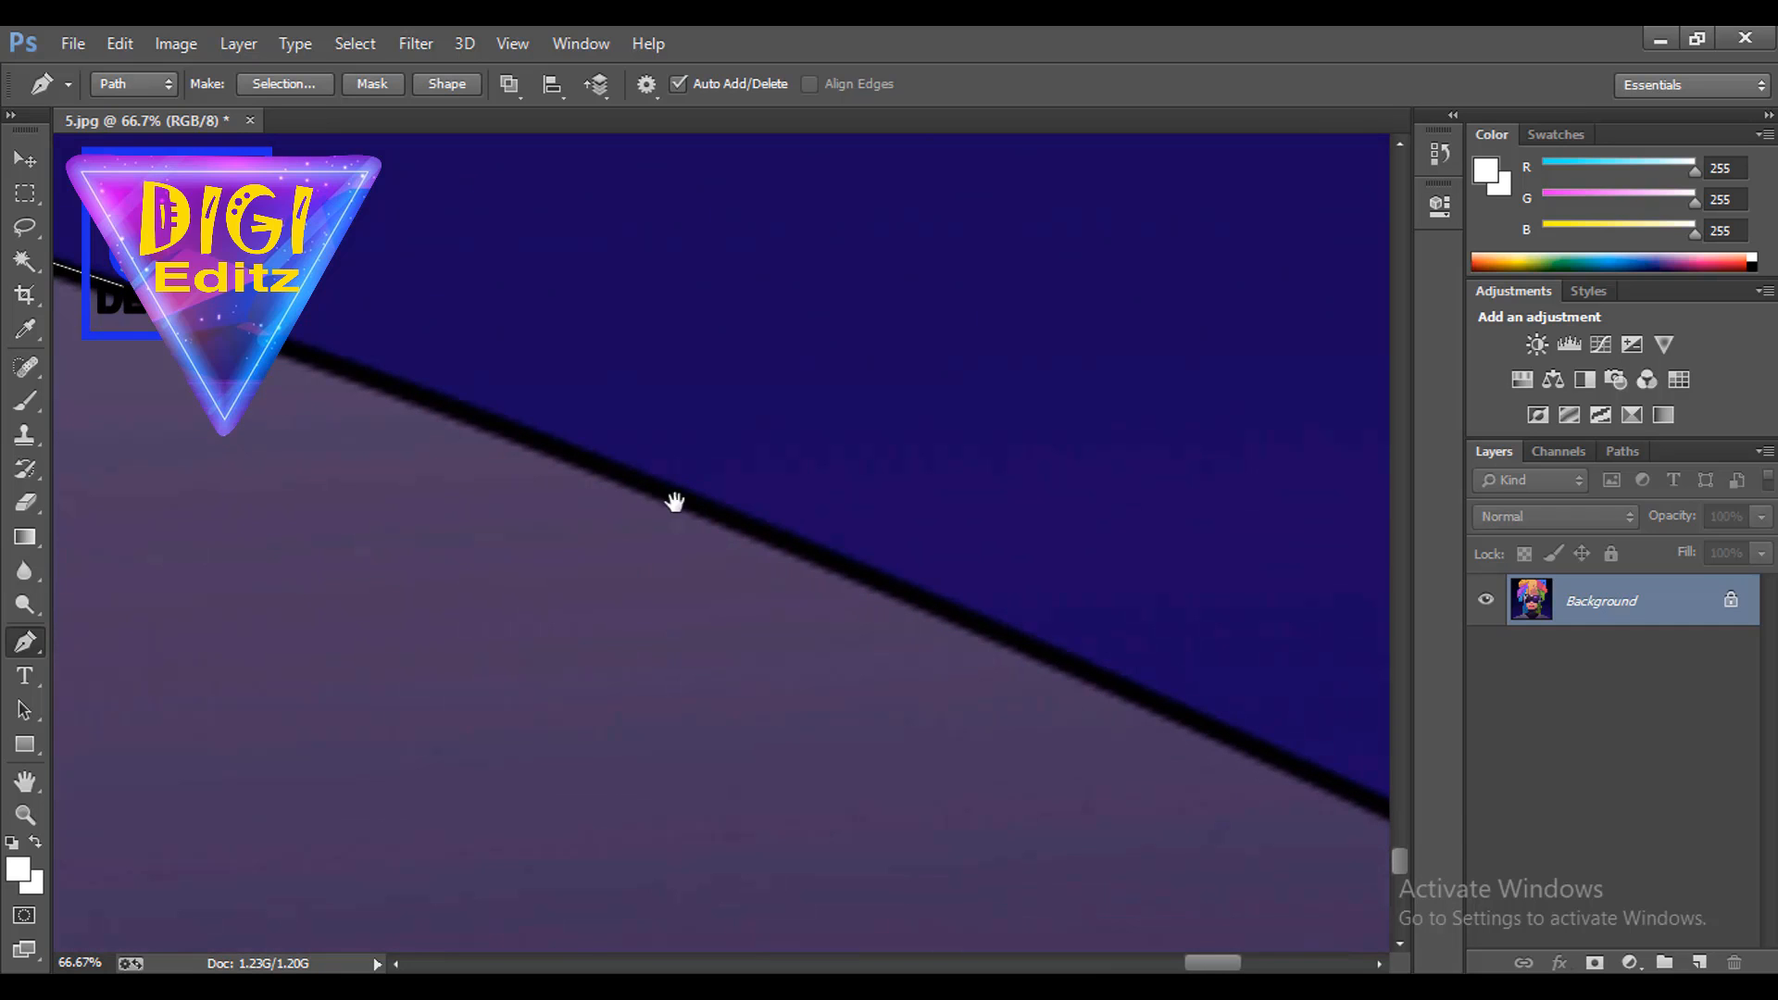
pyautogui.moveTo(698, 502); pyautogui.dragTo(848, 567)
pyautogui.moveTo(722, 504); pyautogui.dragTo(195, 227)
pyautogui.moveTo(825, 521); pyautogui.dragTo(498, 357)
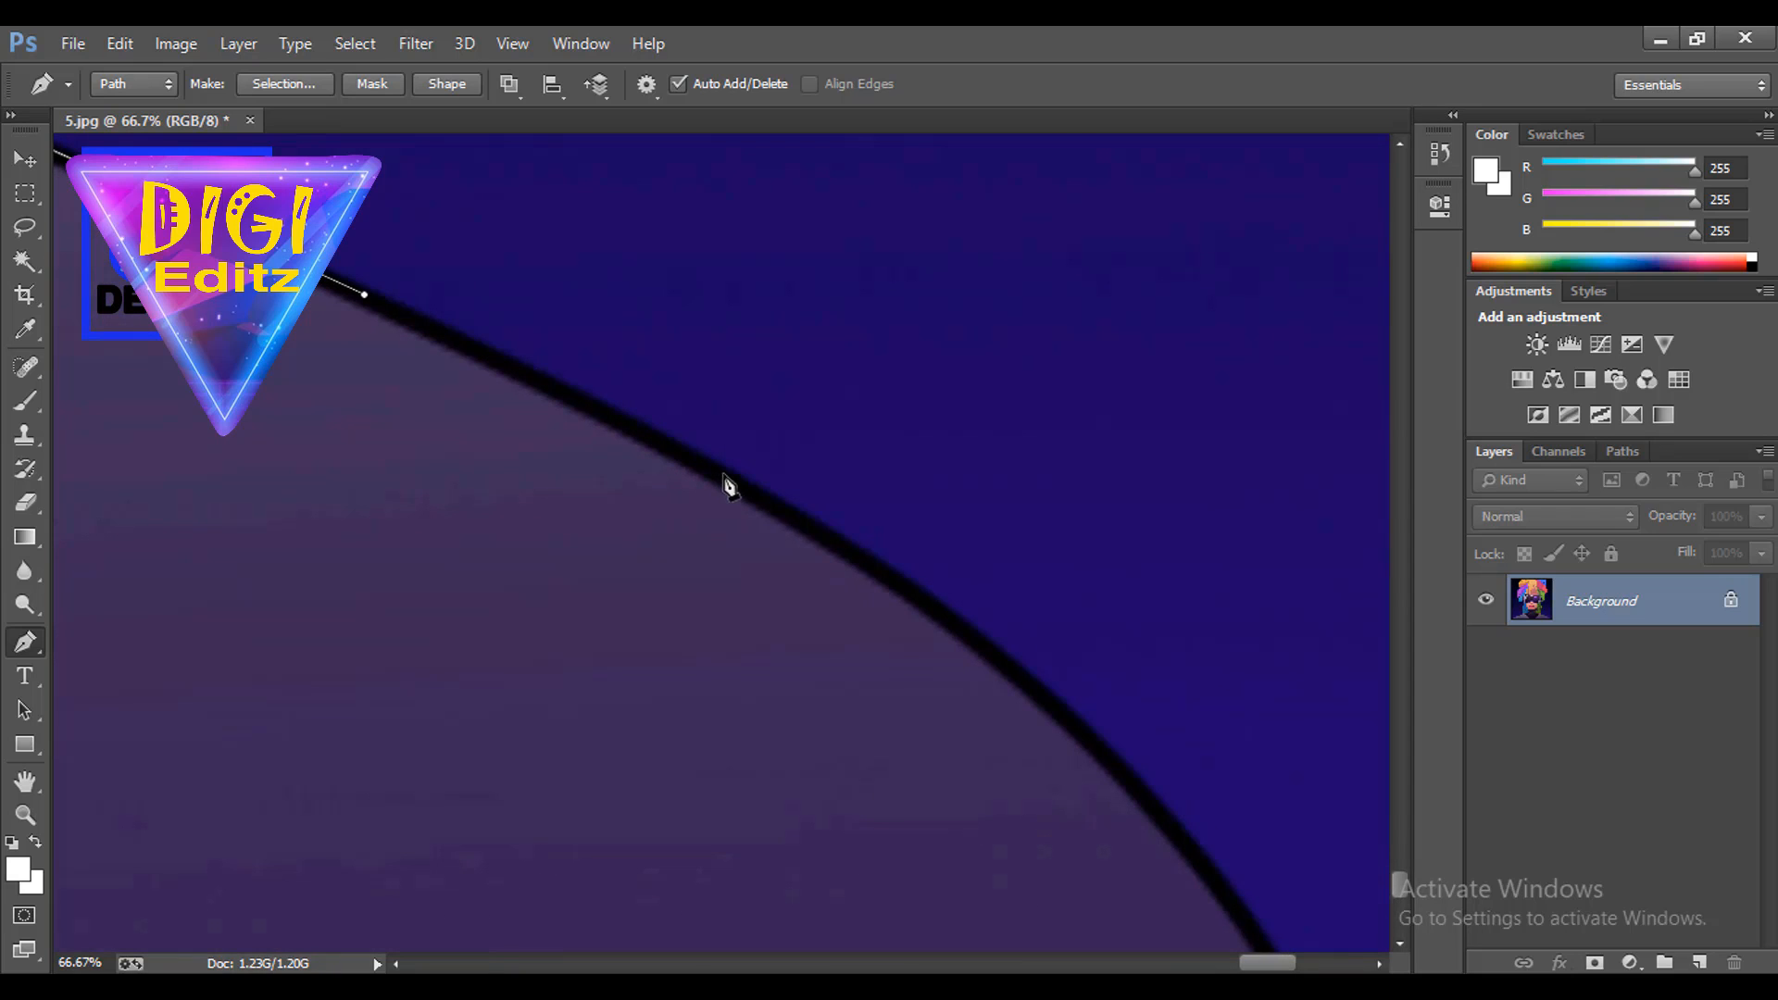
# Follow the shoulder's rounded outer curve down to just past the image's lower edge.
pyautogui.moveTo(723, 474); pyautogui.dragTo(826, 536)
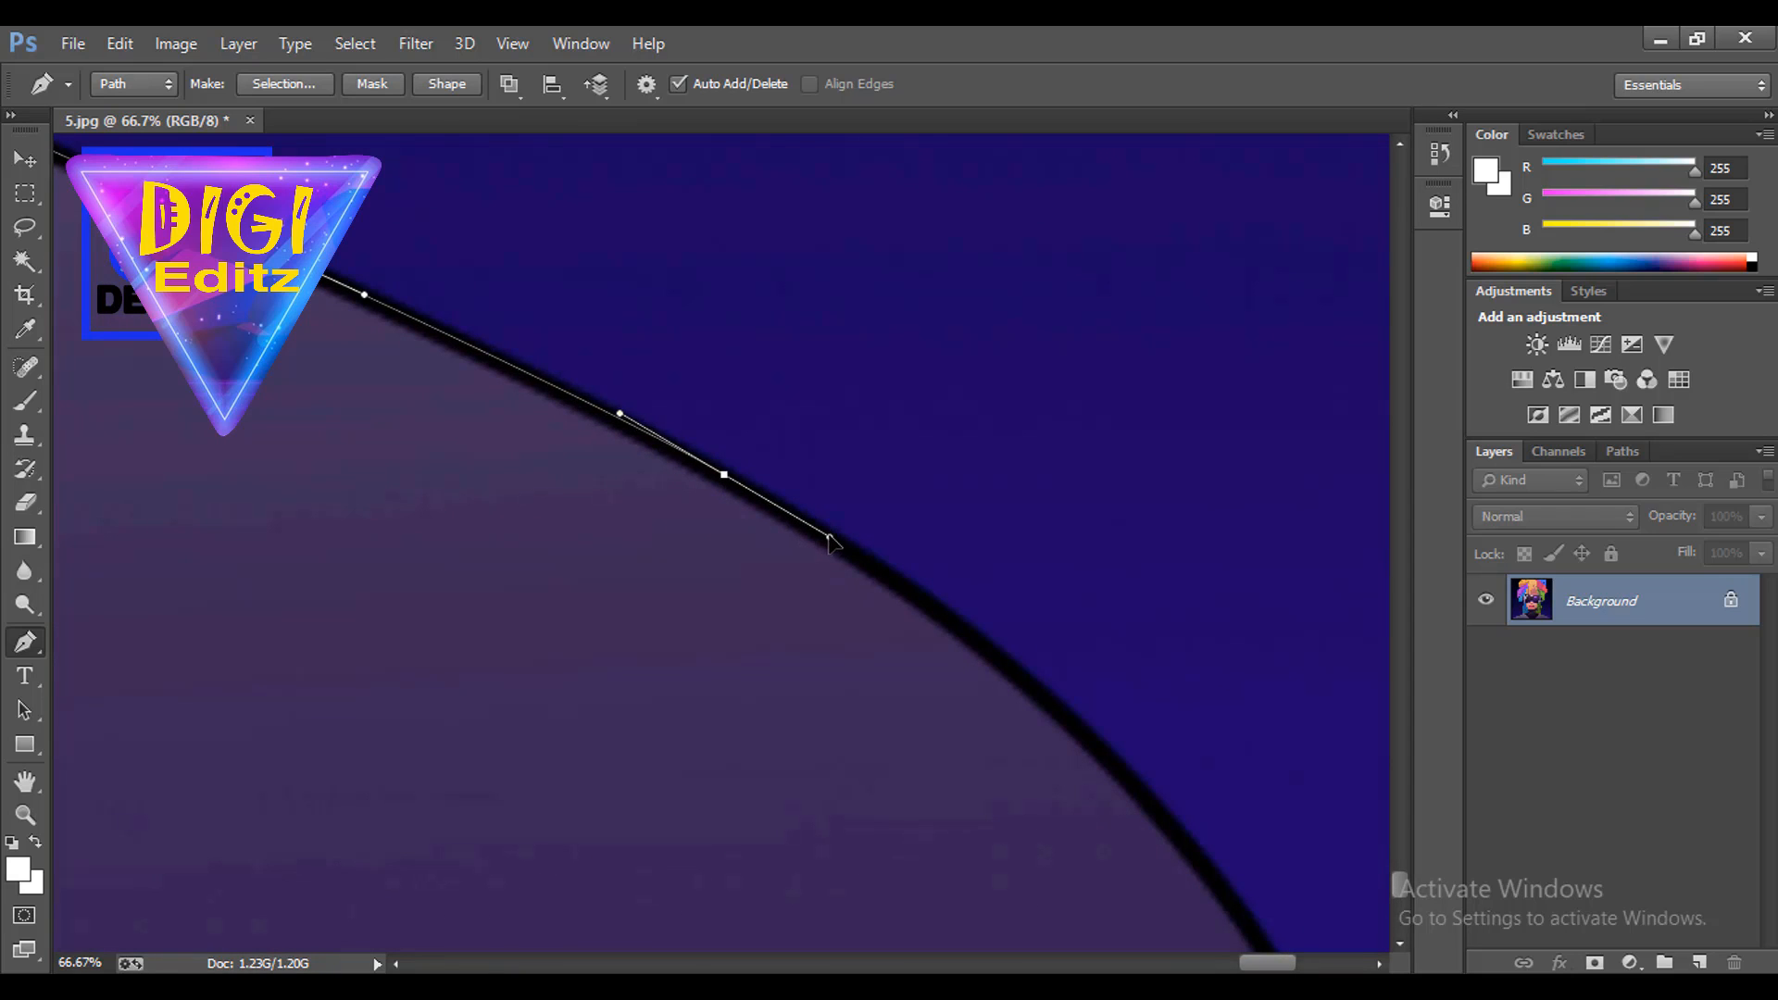
pyautogui.moveTo(1012, 662); pyautogui.dragTo(832, 167)
pyautogui.moveTo(1033, 492); pyautogui.dragTo(1064, 544)
pyautogui.click(1080, 576)
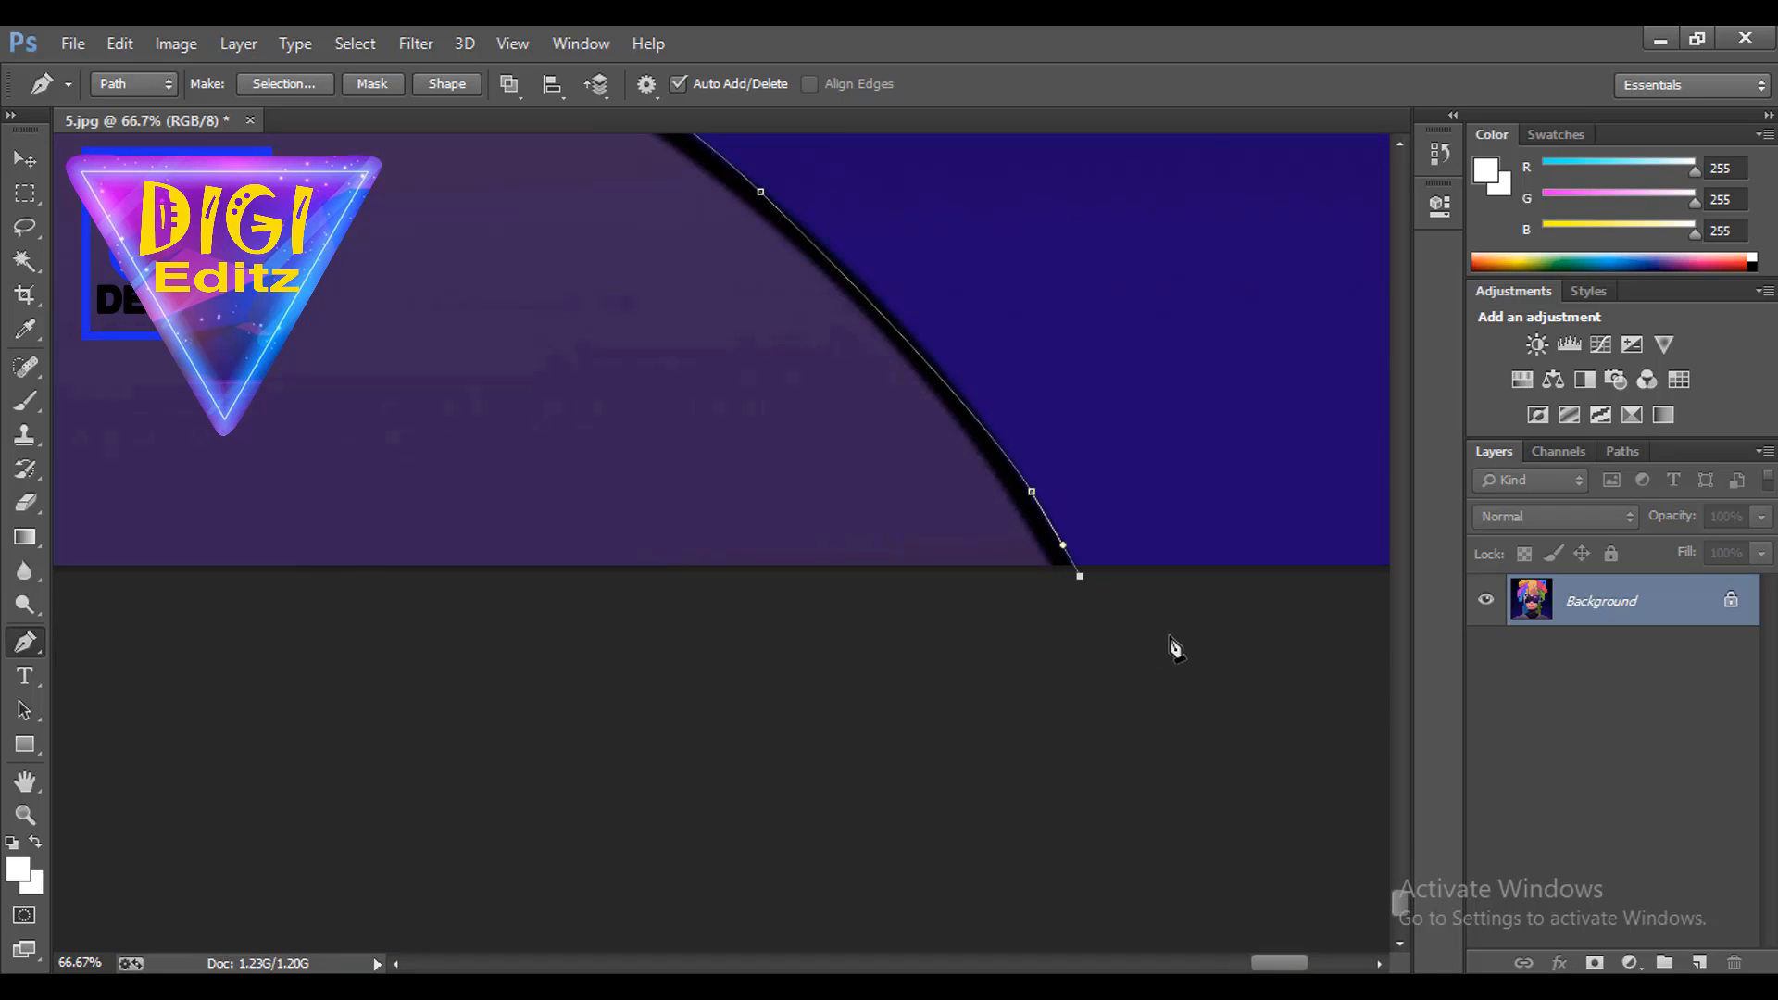
# Close the path around the figure beneath the image's lower edge and convert it to a selection.
pyautogui.hotkey('ctrl', '-')
pyautogui.hotkey('ctrl', '-')
pyautogui.hotkey('ctrl', '-')
pyautogui.hotkey('ctrl', '-')
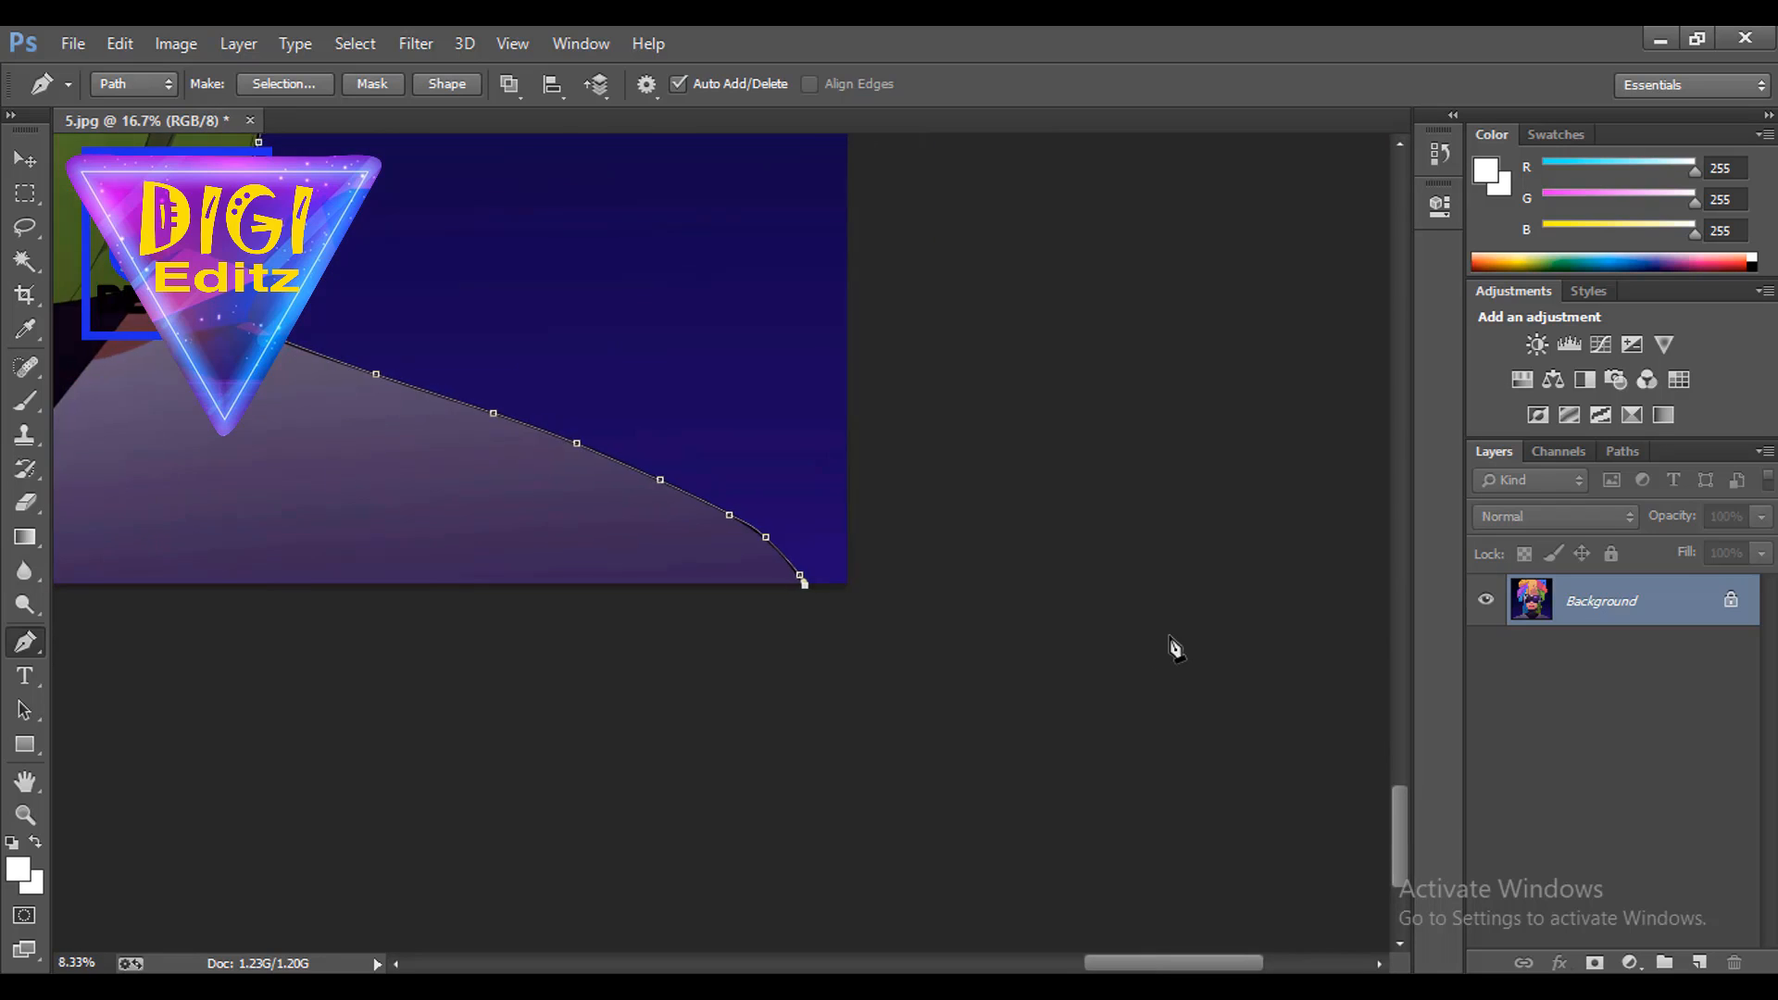
pyautogui.hotkey('ctrl', '-')
pyautogui.hotkey('ctrl', '-')
pyautogui.hotkey('ctrl', '-')
pyautogui.hotkey('ctrl', '-')
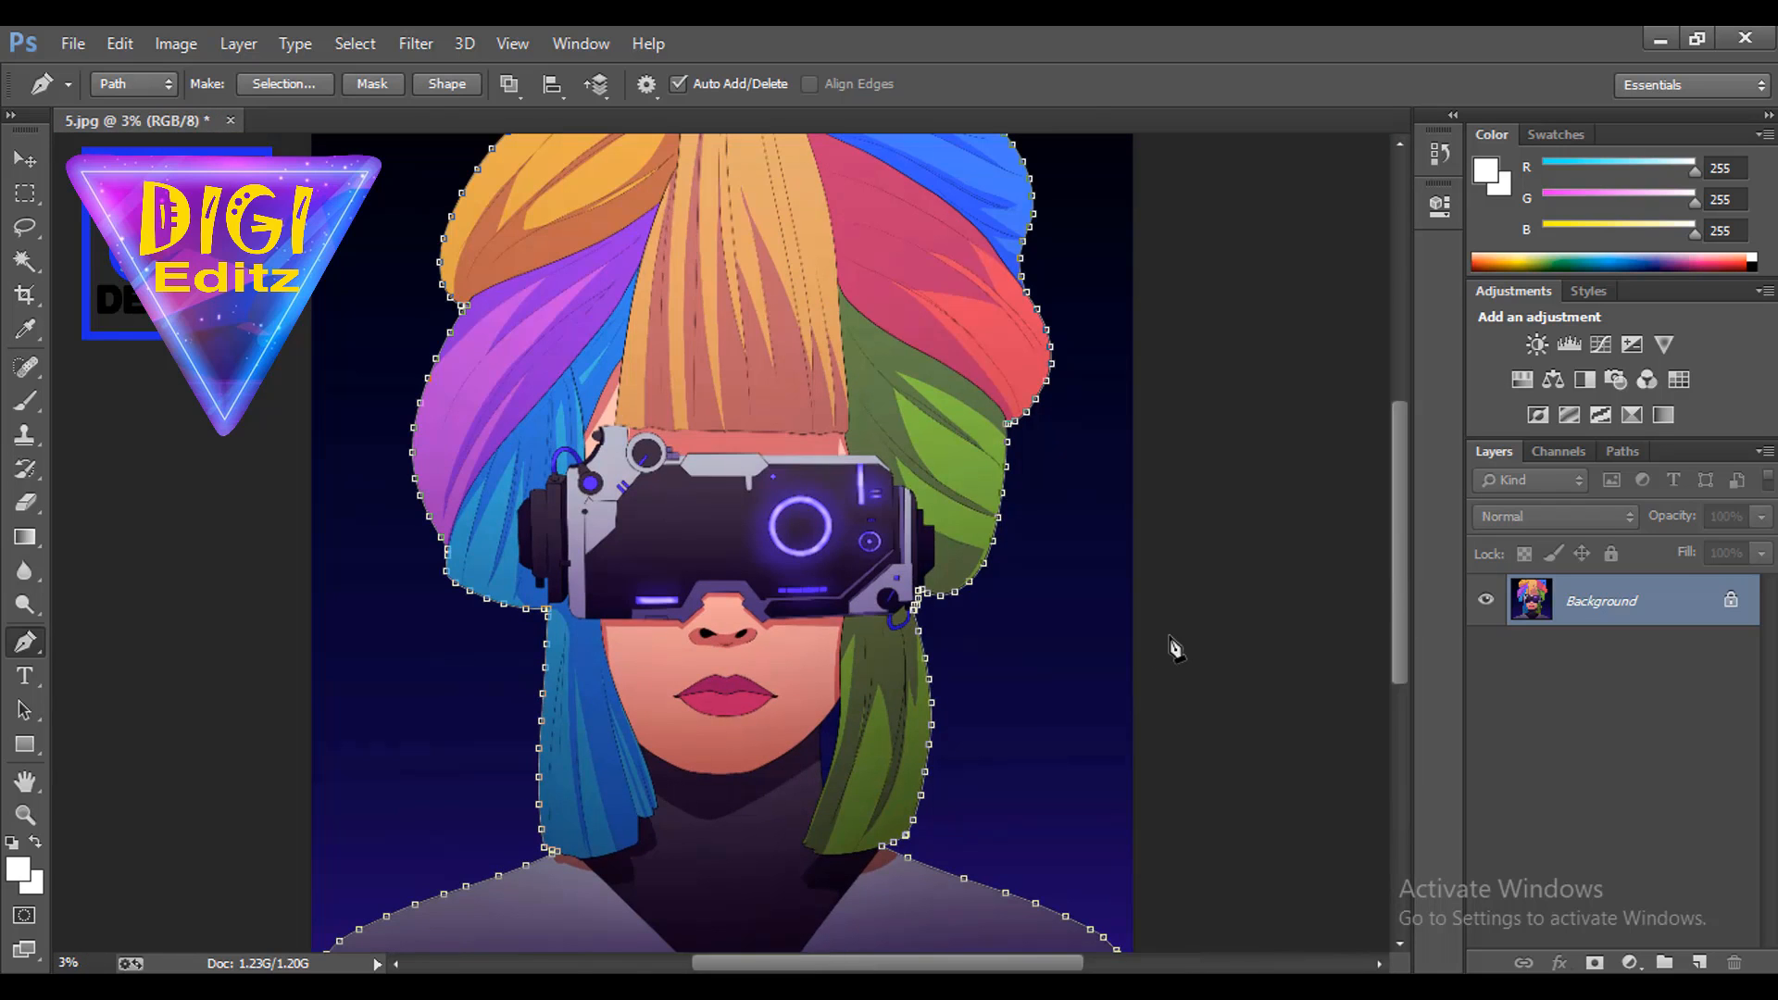
pyautogui.scroll(-2, 1176, 648)
pyautogui.click(1111, 900)
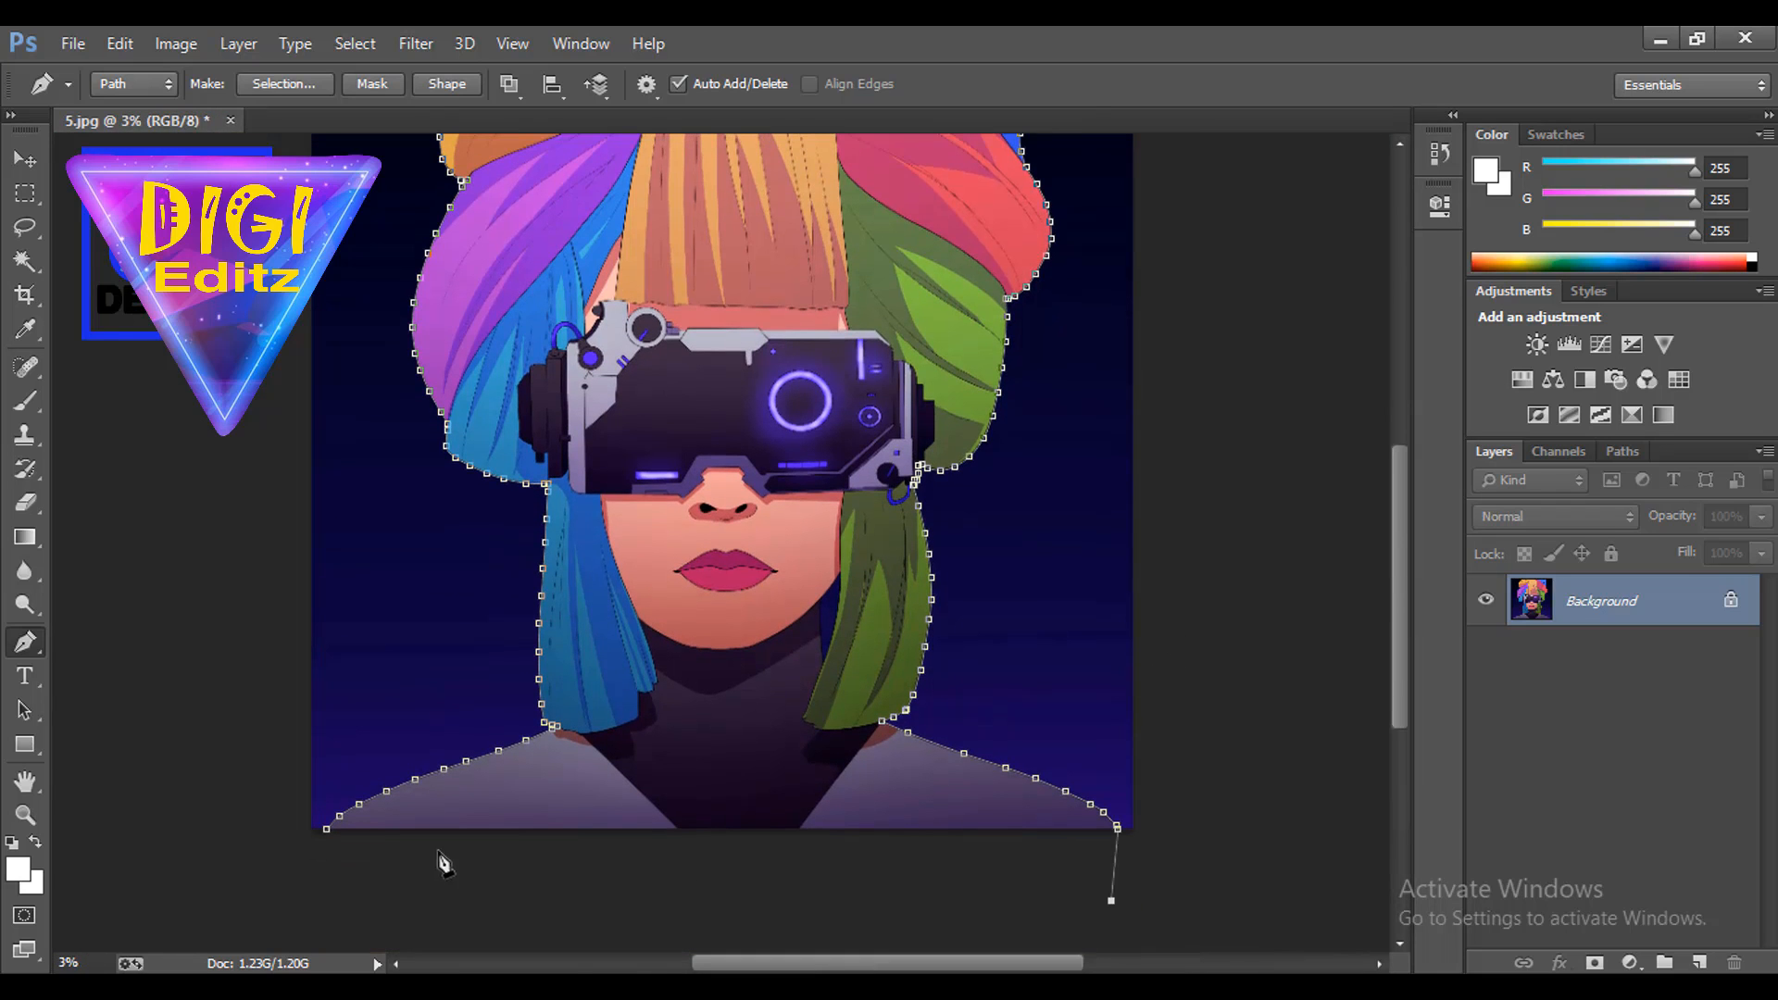
pyautogui.click(355, 849)
pyautogui.click(327, 829)
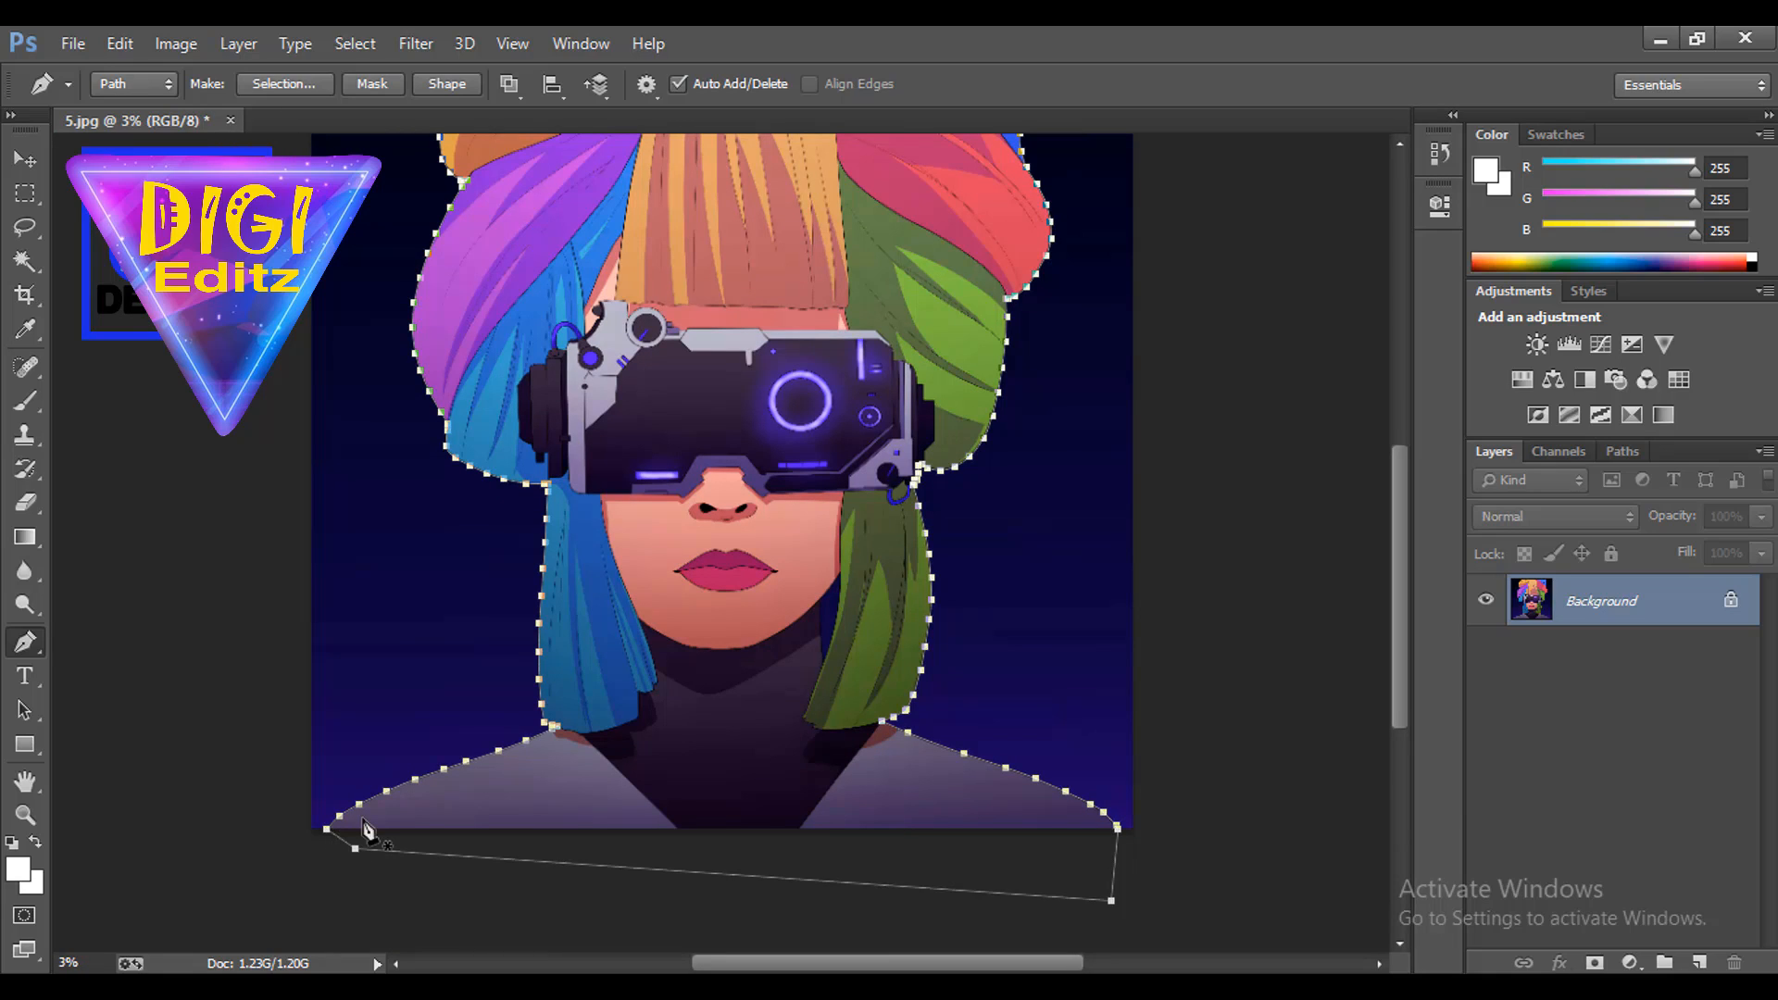
pyautogui.hotkey('ctrl', 'Return')
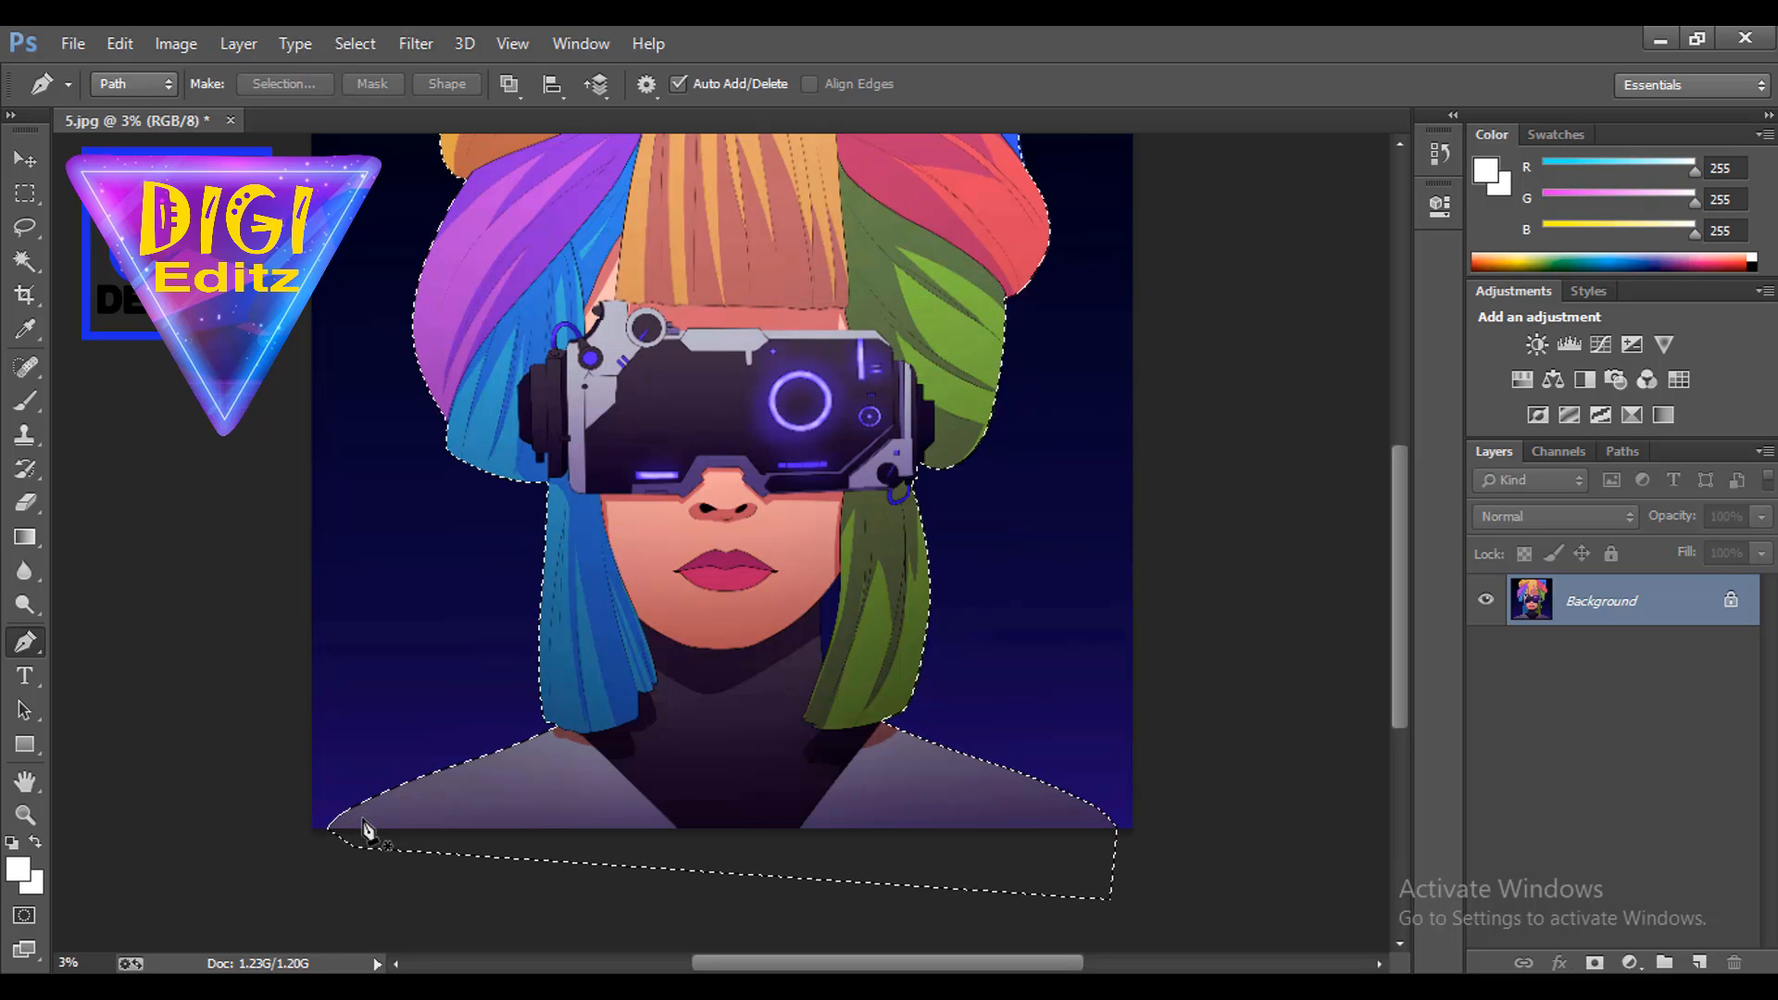
# Try to save 5.jpg as a Baseline Optimized JPEG at Maximum quality, 12.
pyautogui.hotkey('ctrl', 's')
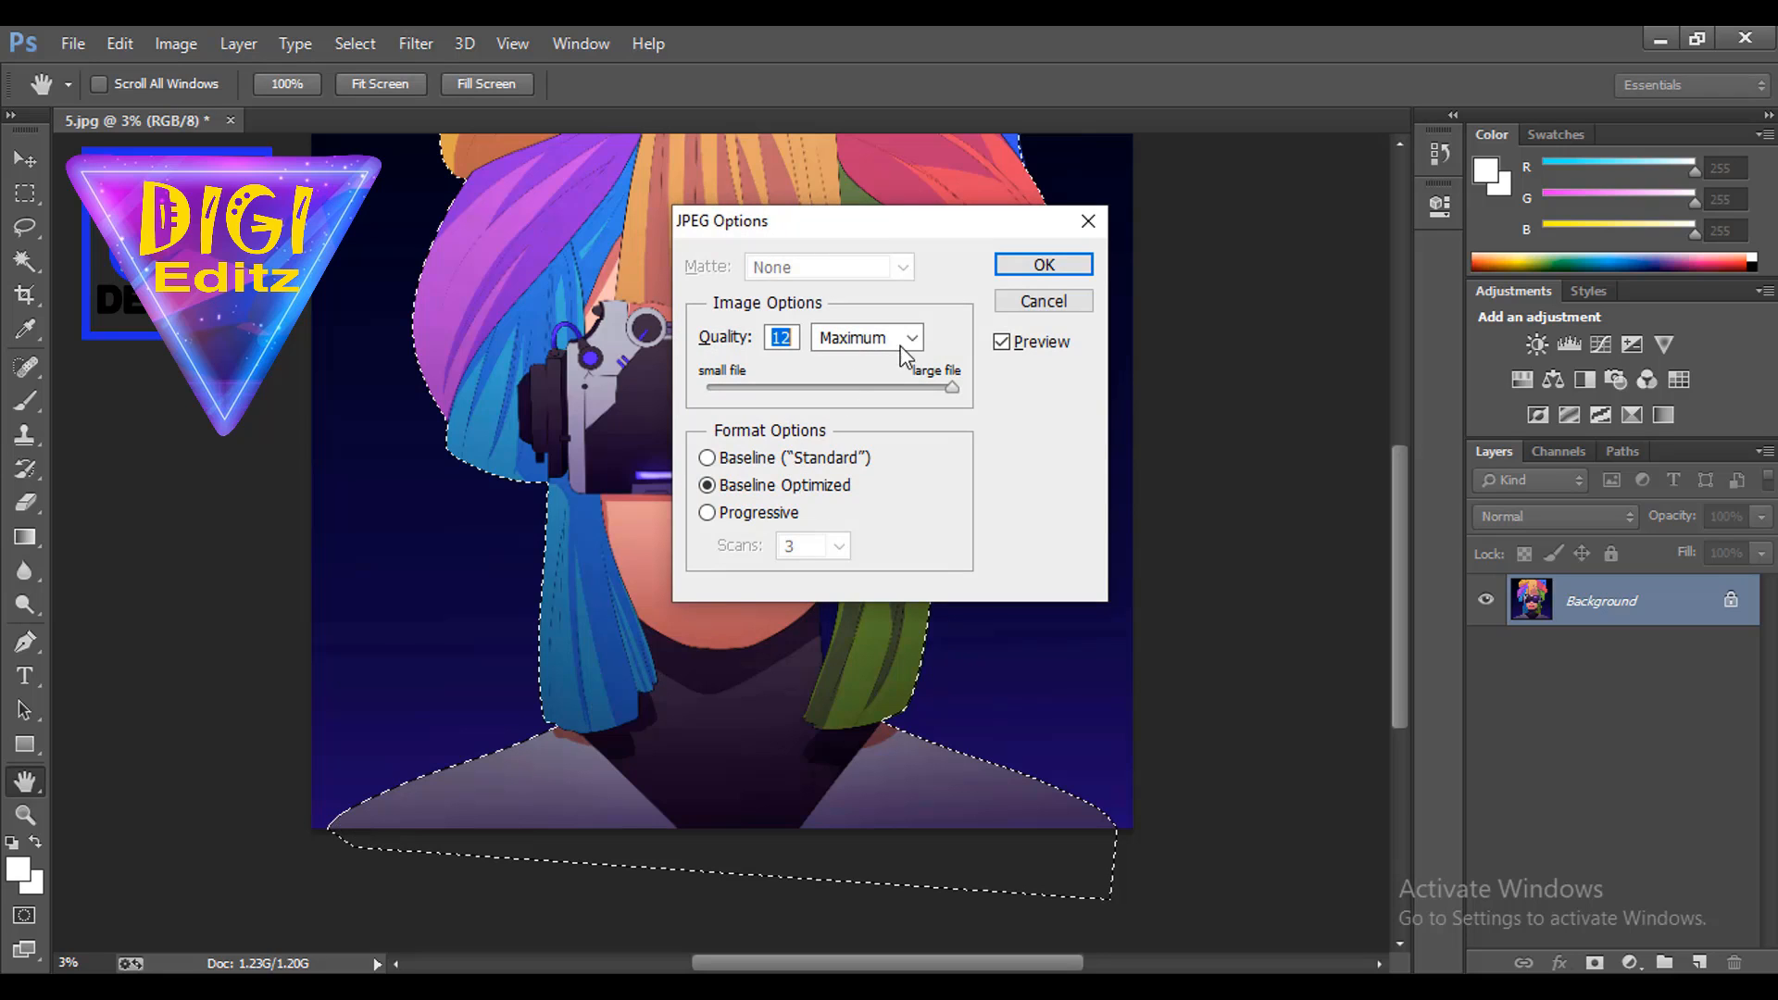
pyautogui.click(1064, 264)
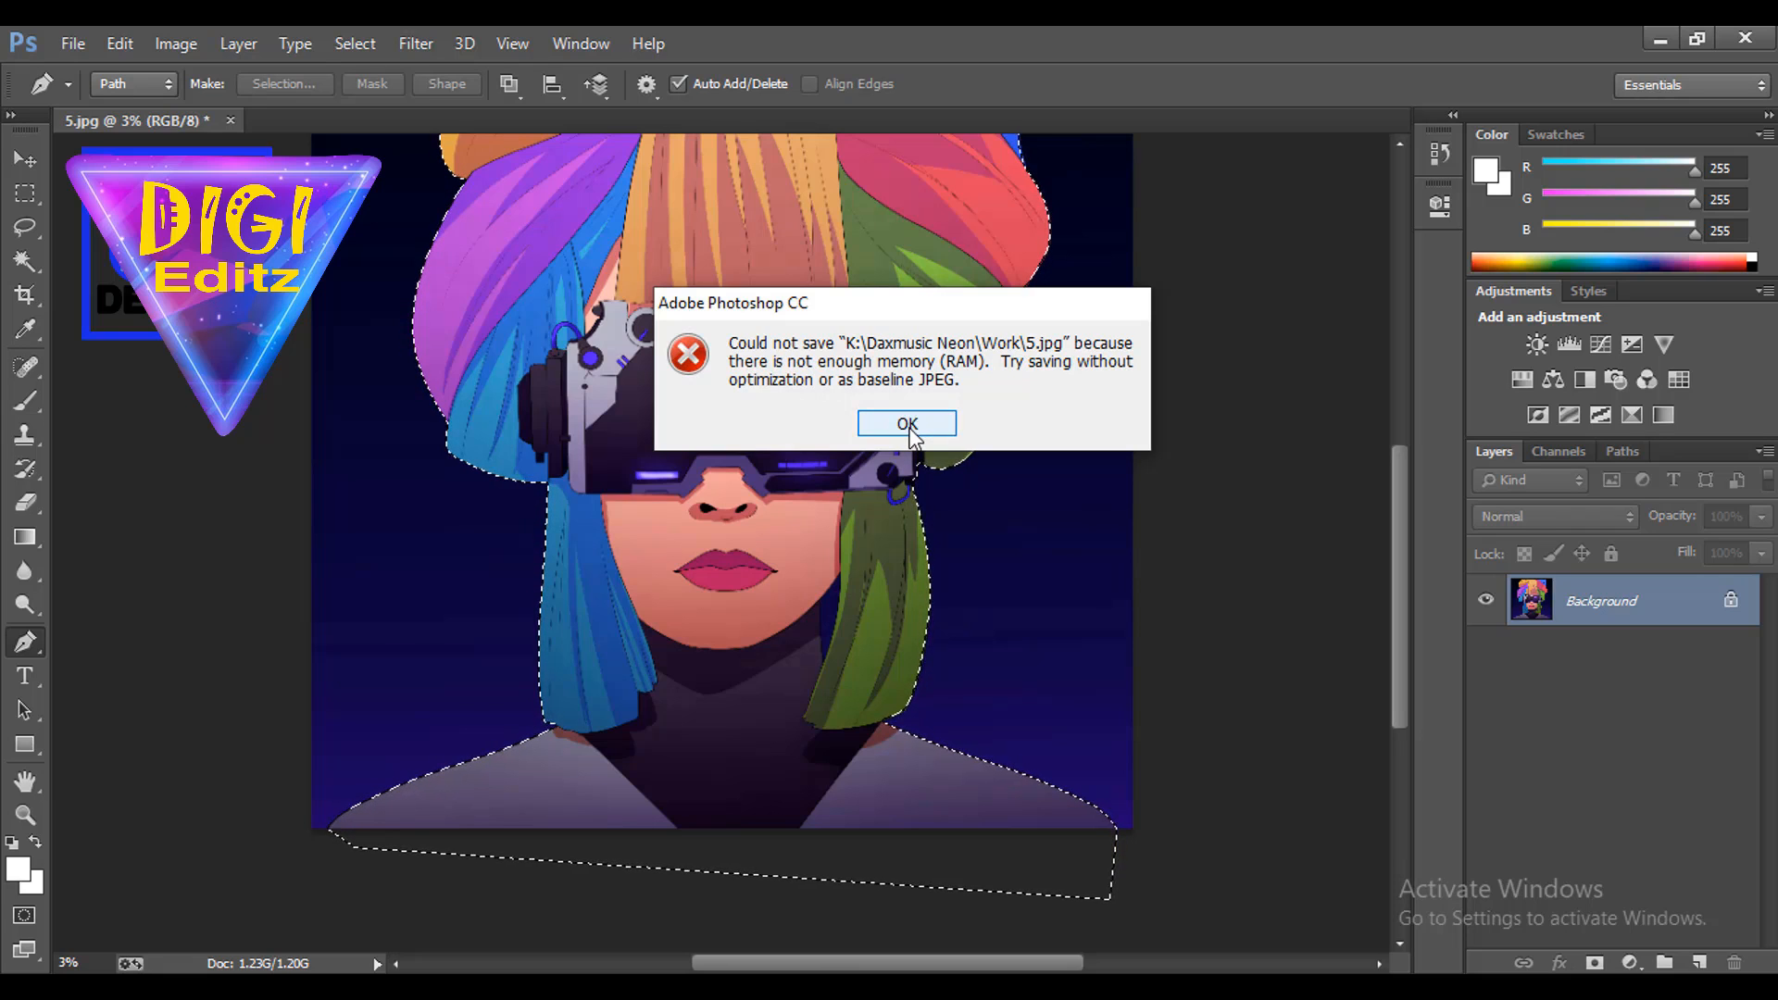
pyautogui.click(909, 428)
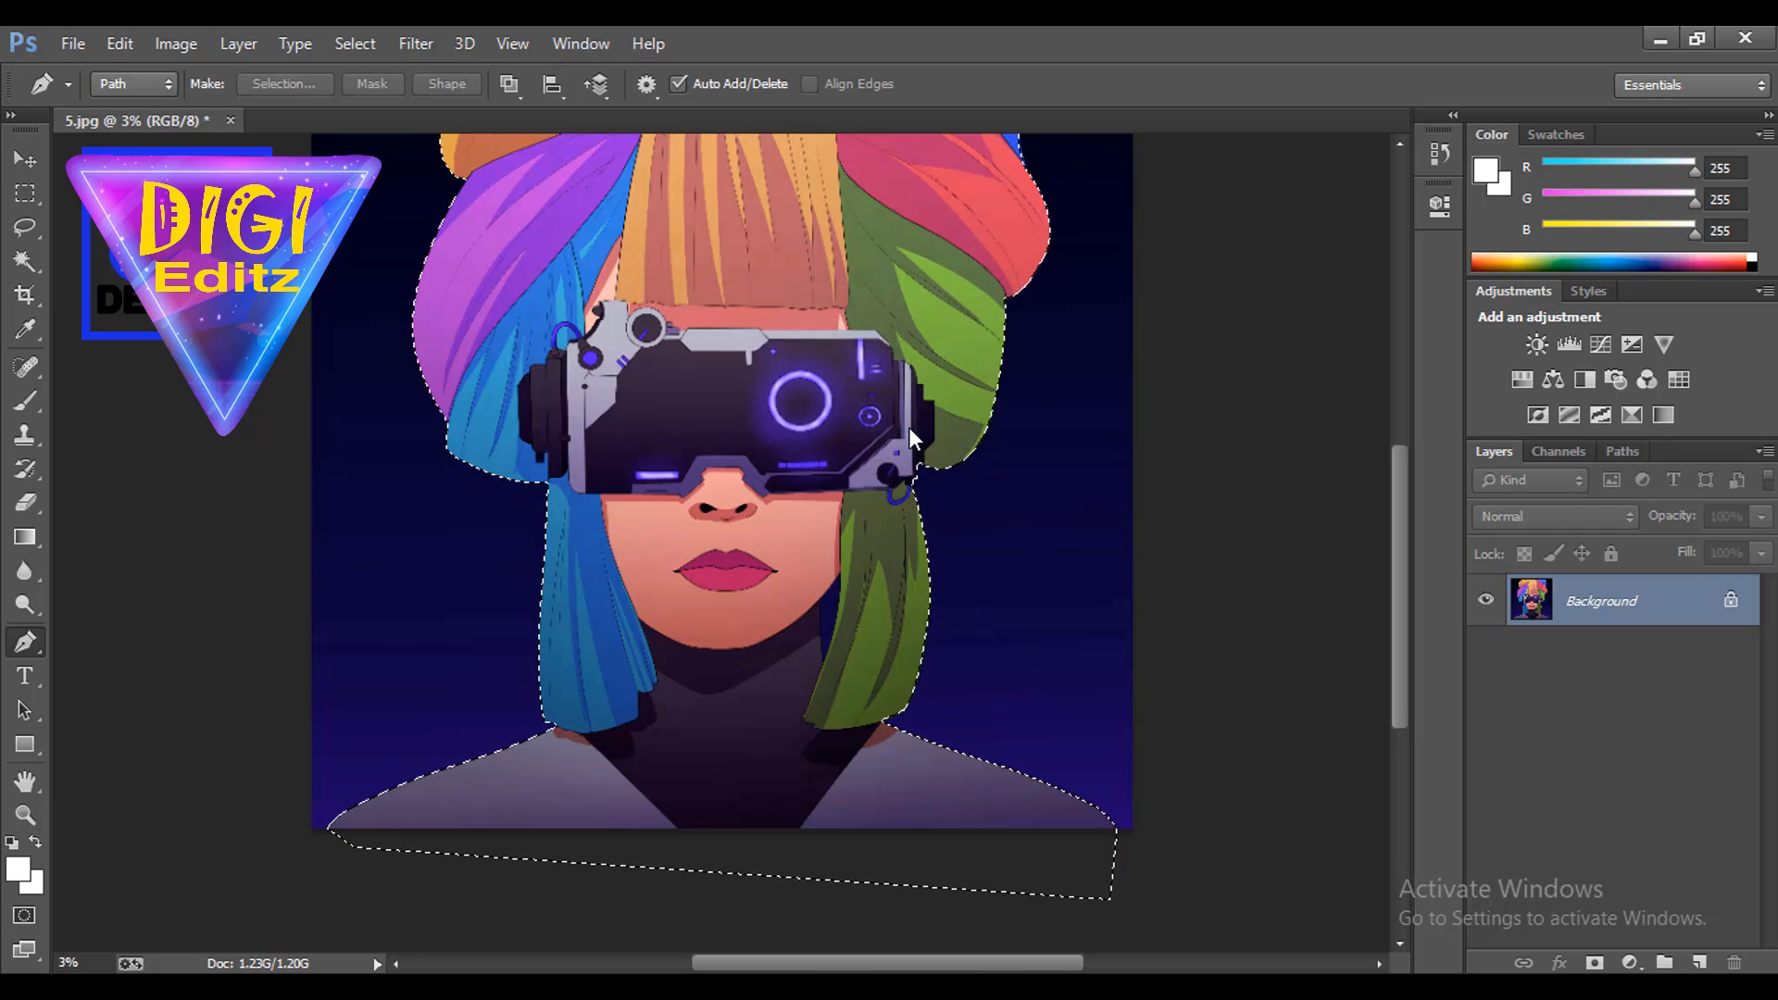
# Convert the locked Background into a regular layer named Layer 0.
pyautogui.doubleClick(1644, 621)
pyautogui.click(1121, 336)
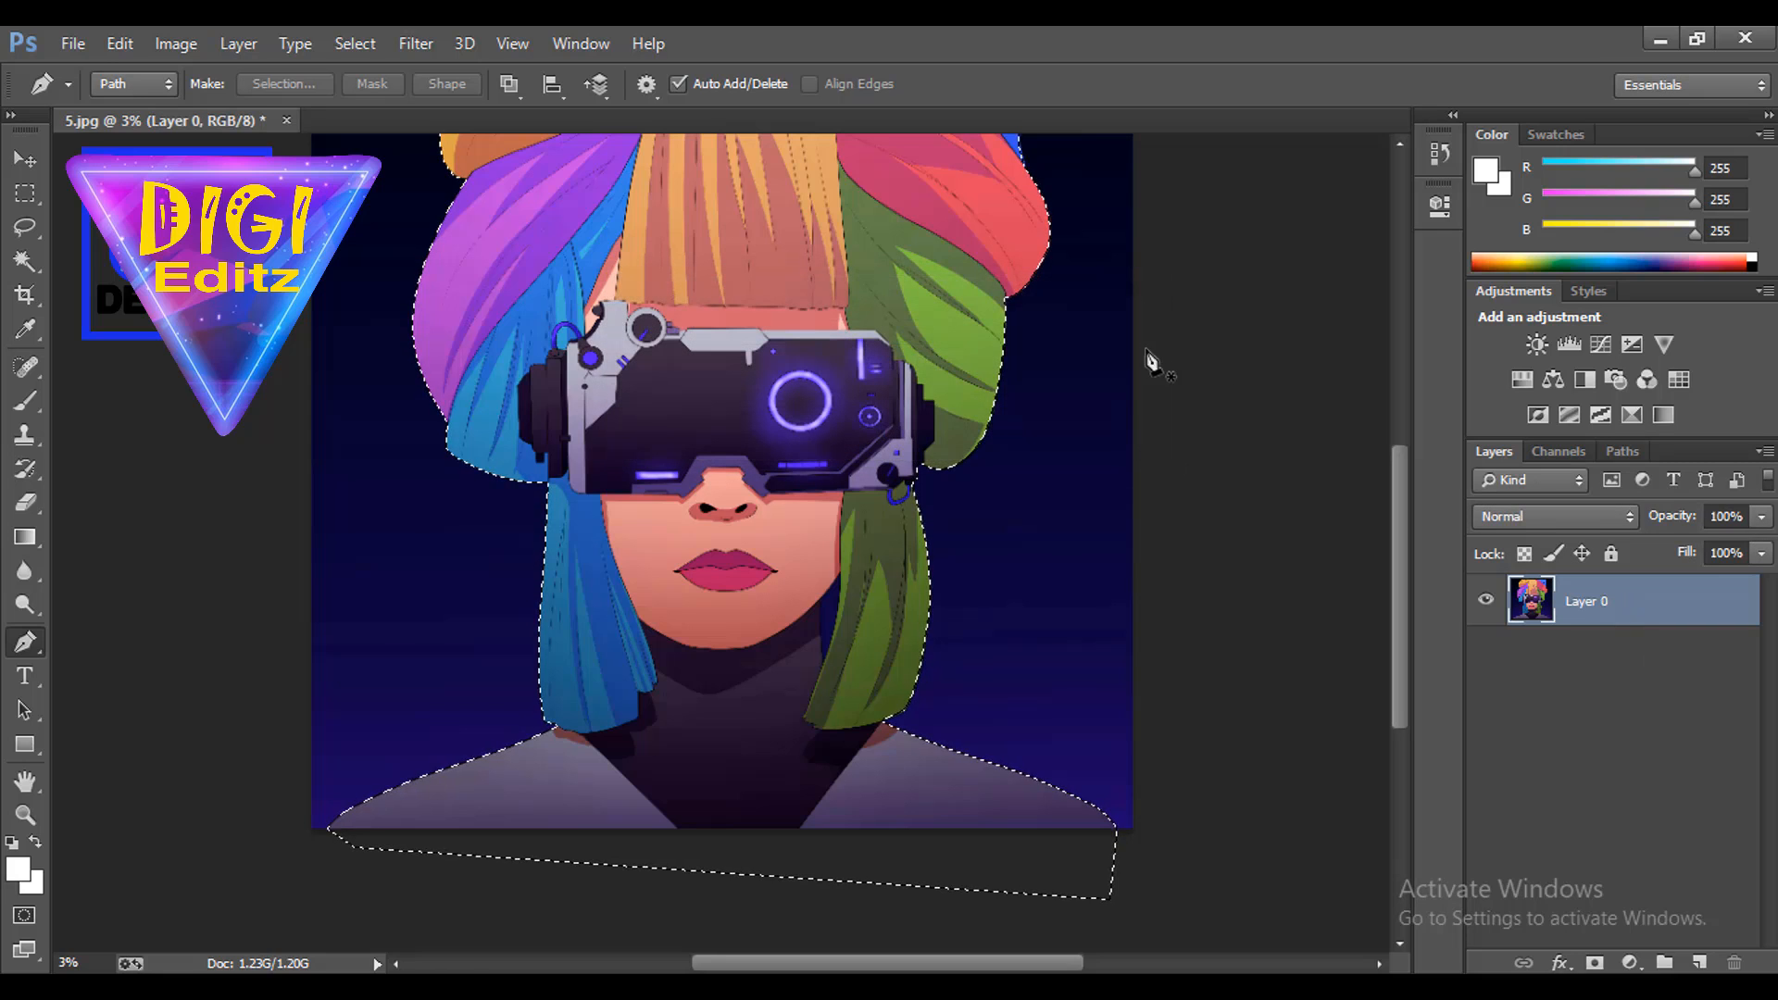
pyautogui.hotkey('ctrl', '-')
pyautogui.hotkey('ctrl', '-')
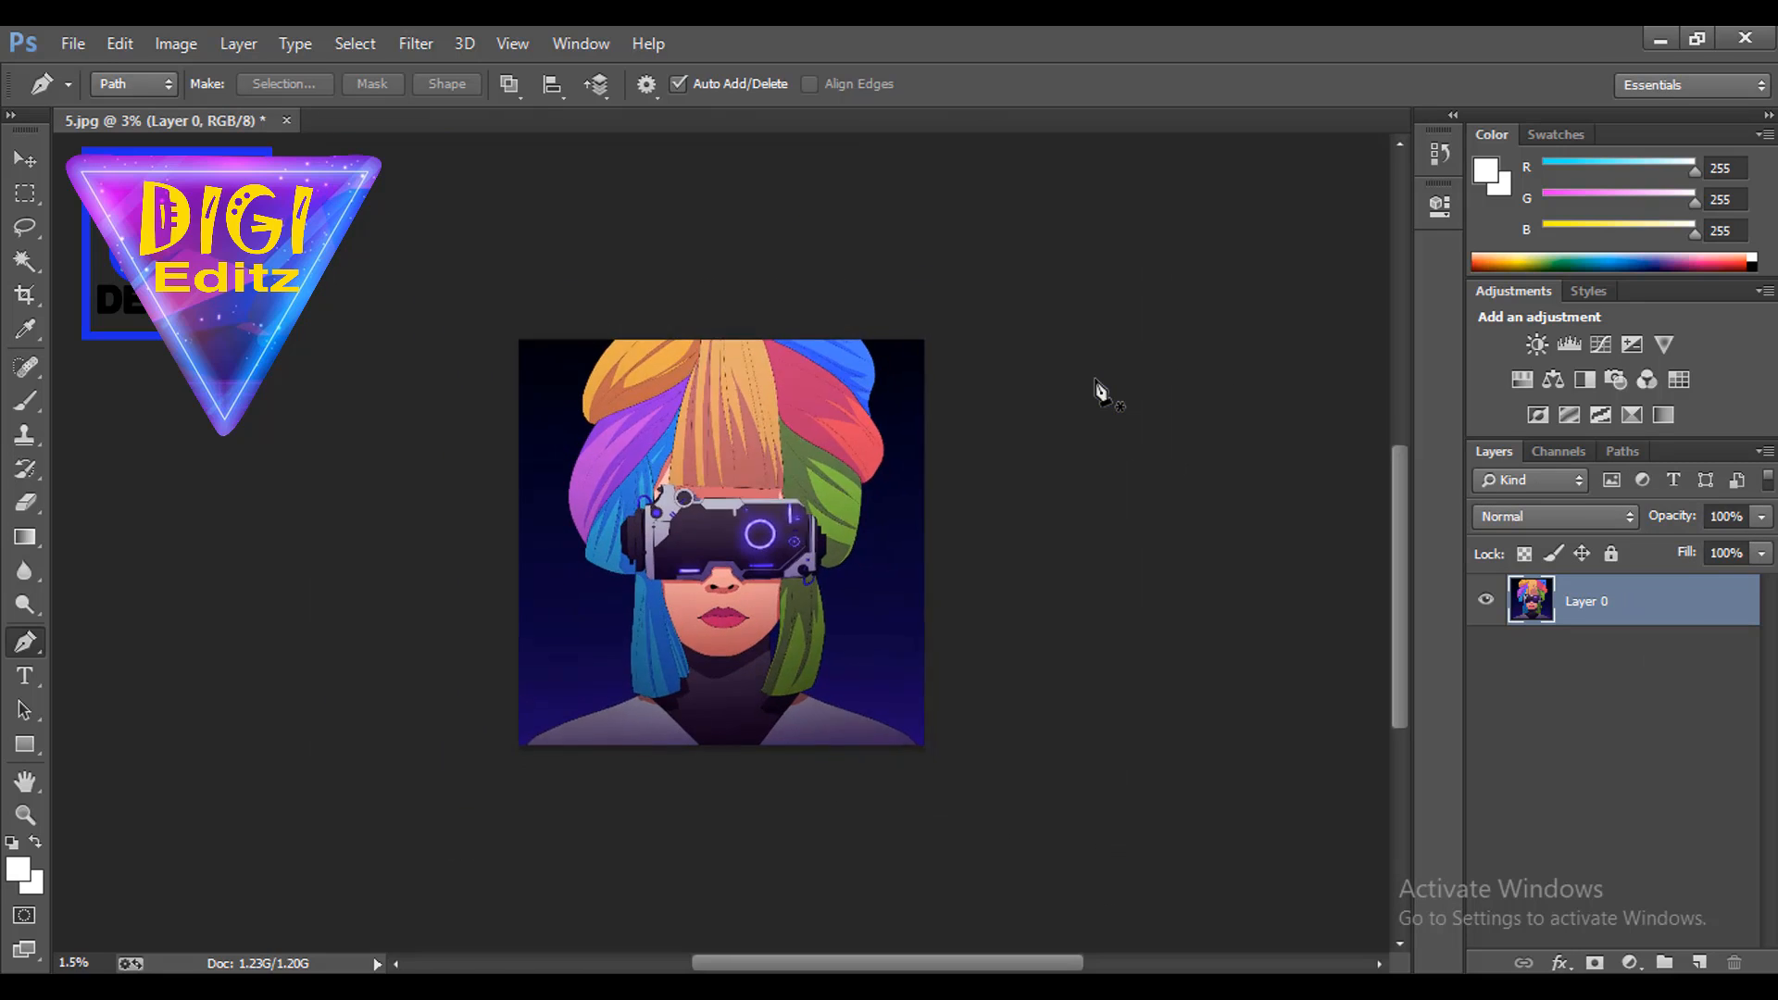
# Check the image's width and height in pixels without resizing it.
pyautogui.click(175, 43)
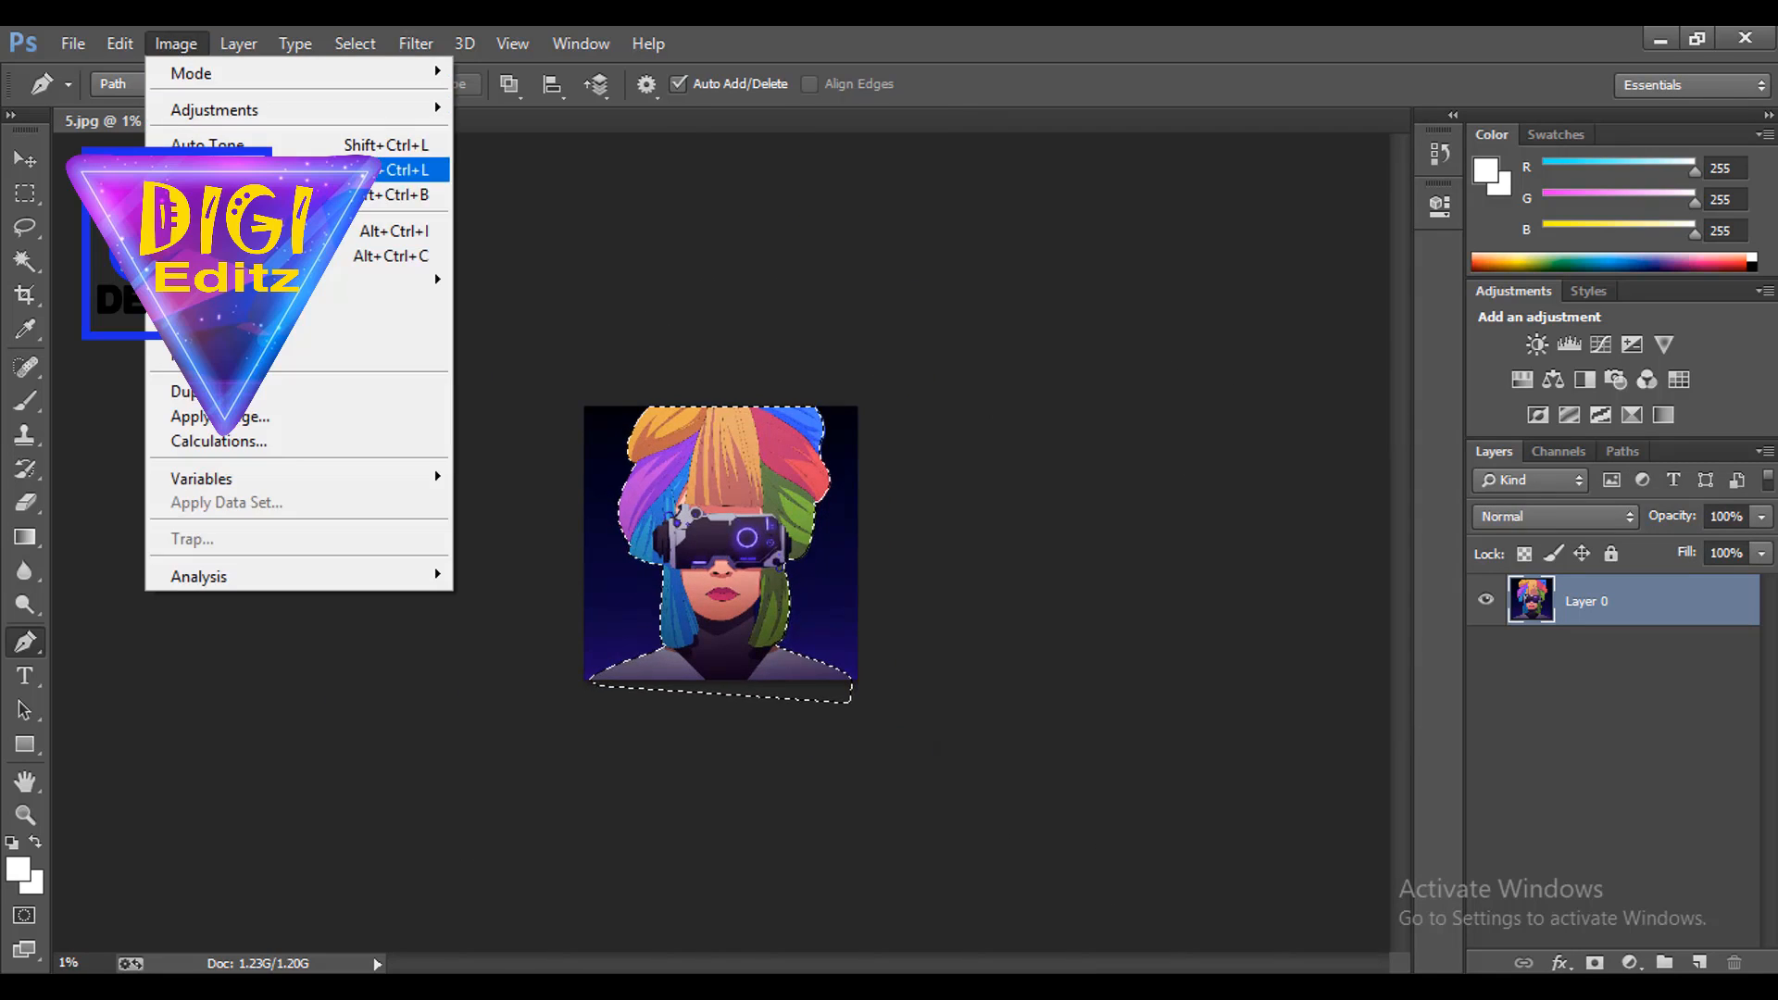
pyautogui.click(231, 229)
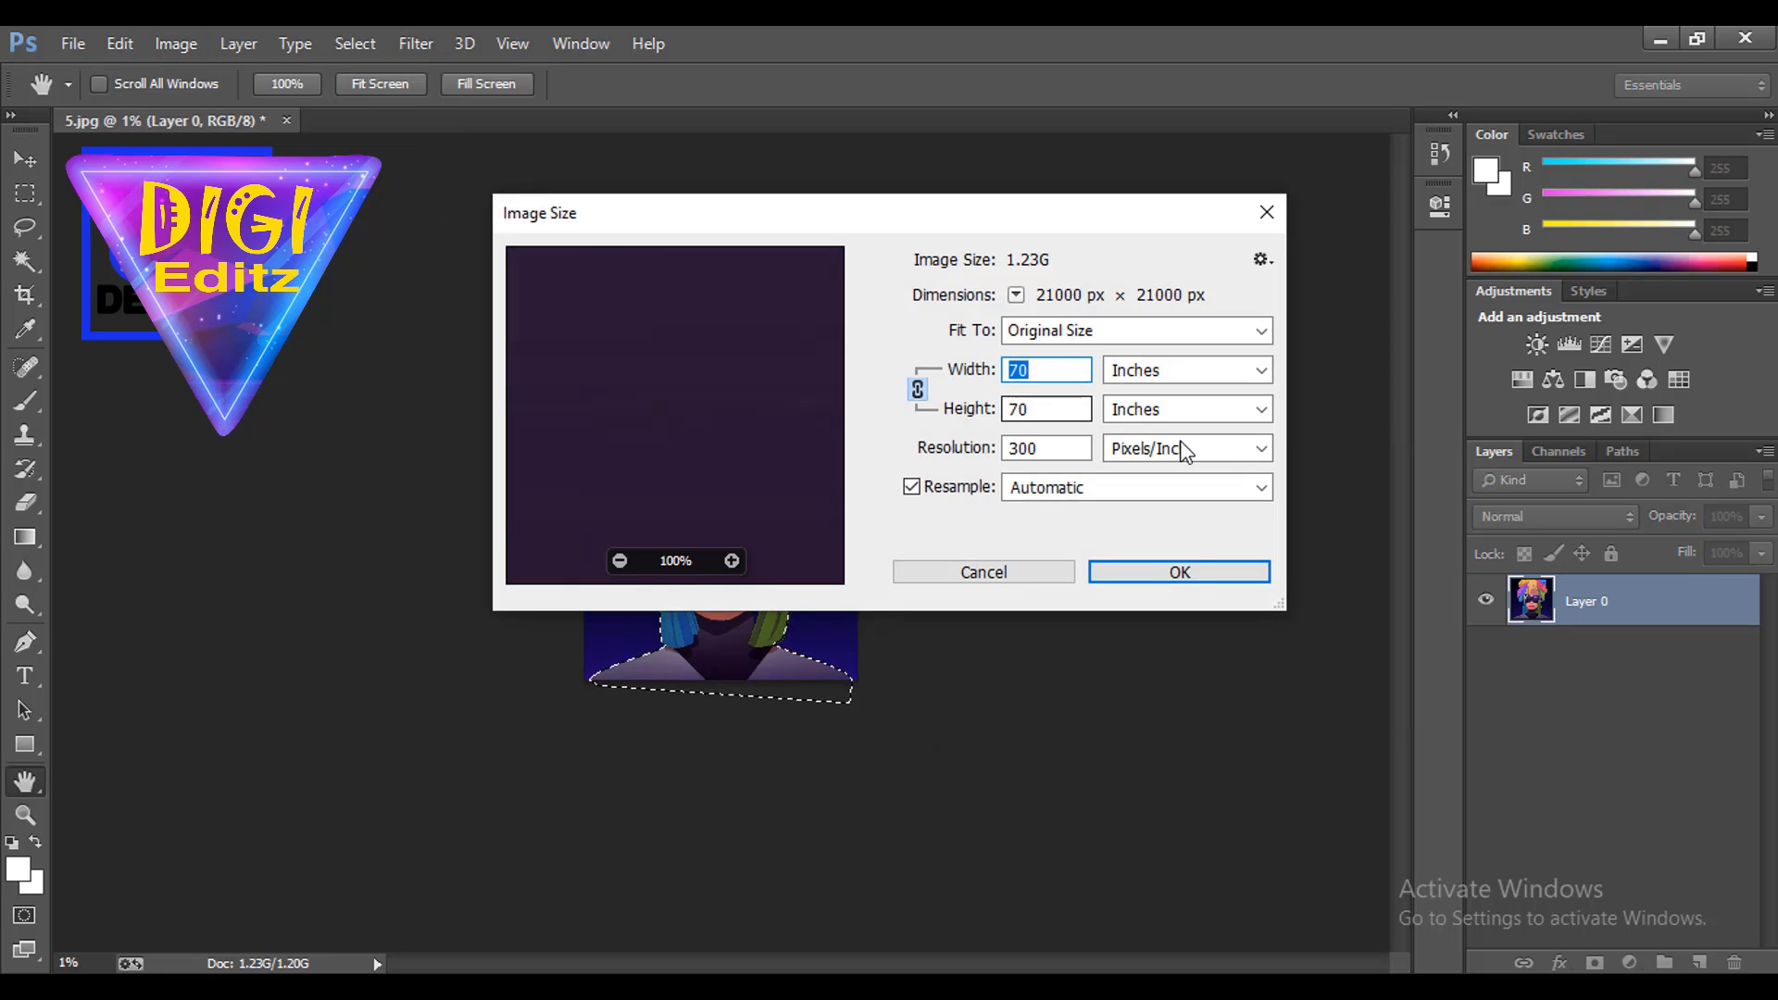
pyautogui.click(1187, 375)
pyautogui.click(1176, 418)
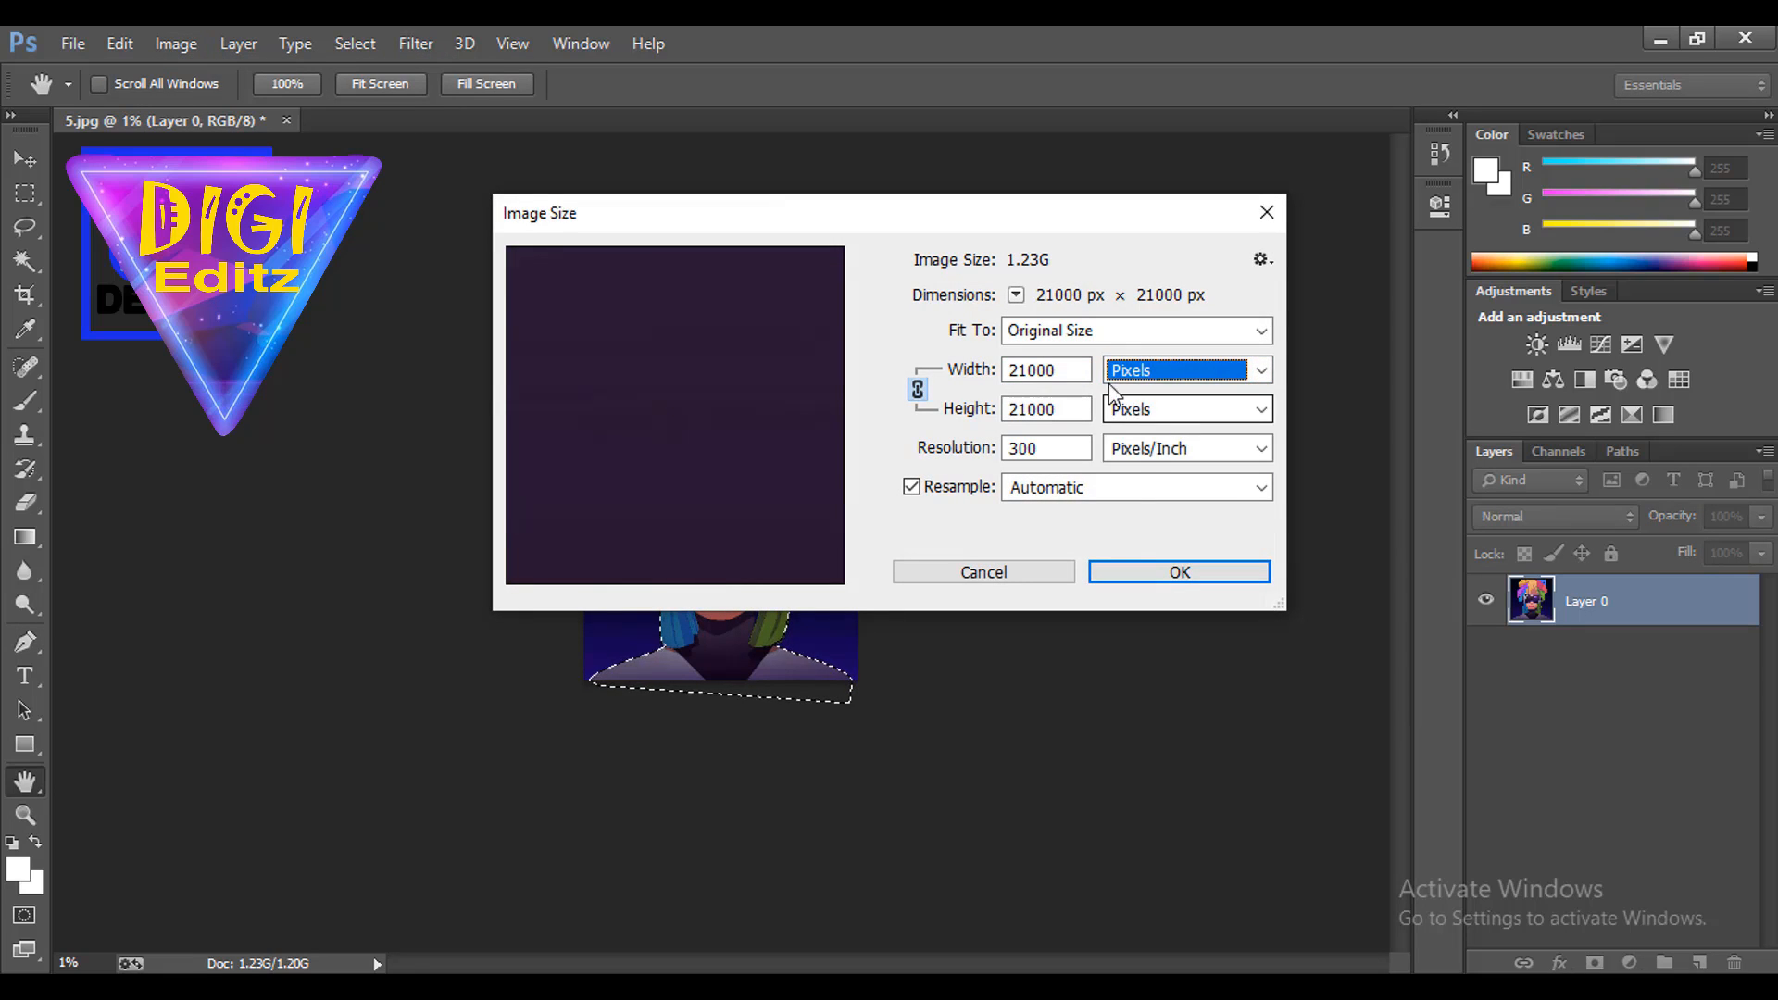
pyautogui.click(1030, 570)
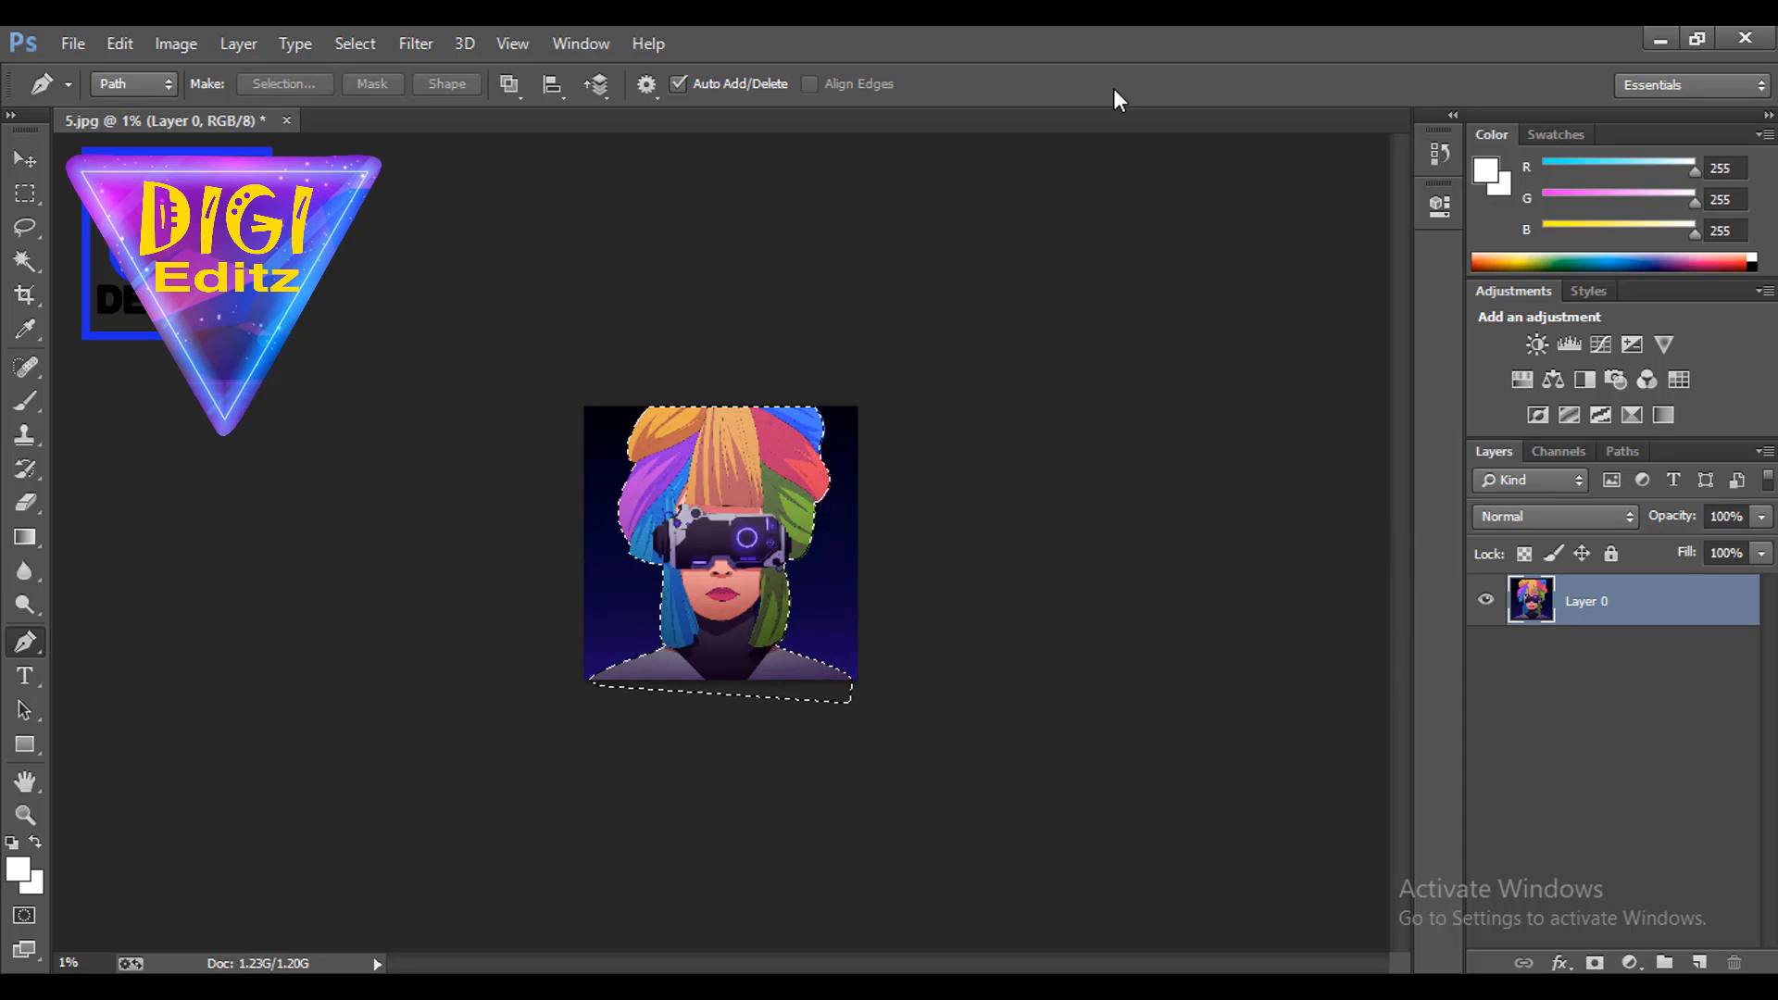
# Invert the selection, delete the dark blue background around the character, and deselect.
pyautogui.hotkey('ctrl', 'shift', 'i')
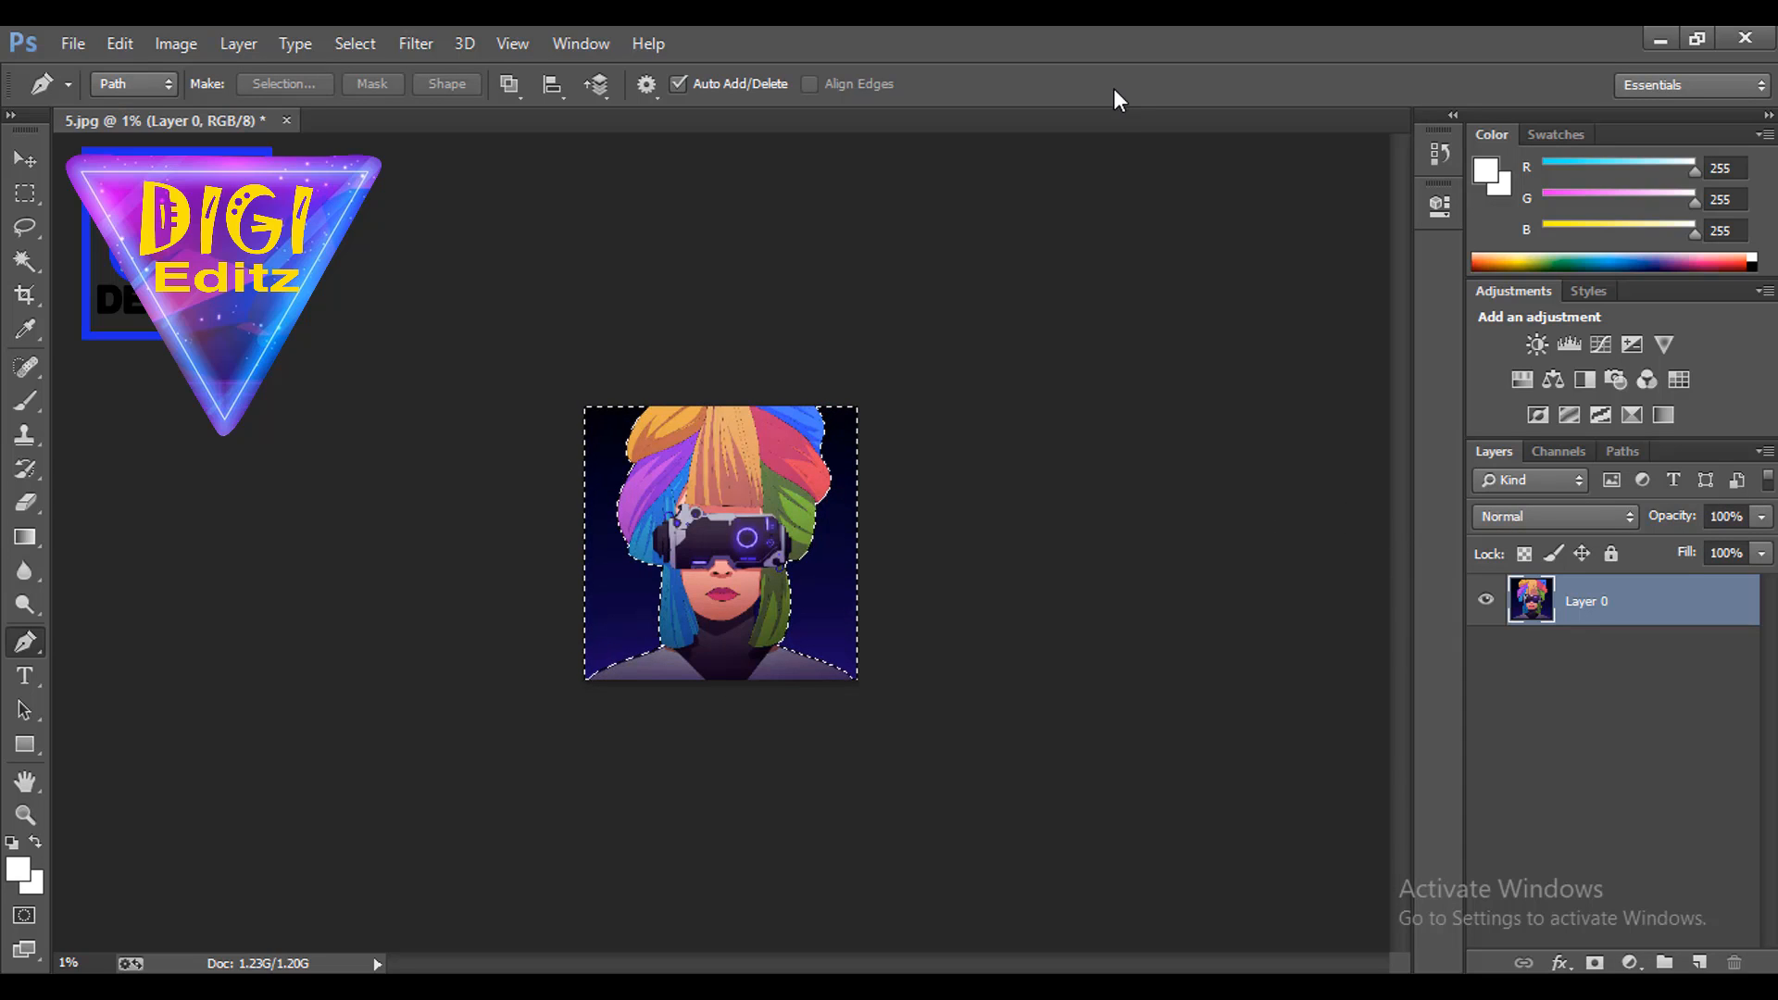
pyautogui.press('Delete')
pyautogui.click(25, 193)
pyautogui.hotkey('ctrl', 'd')
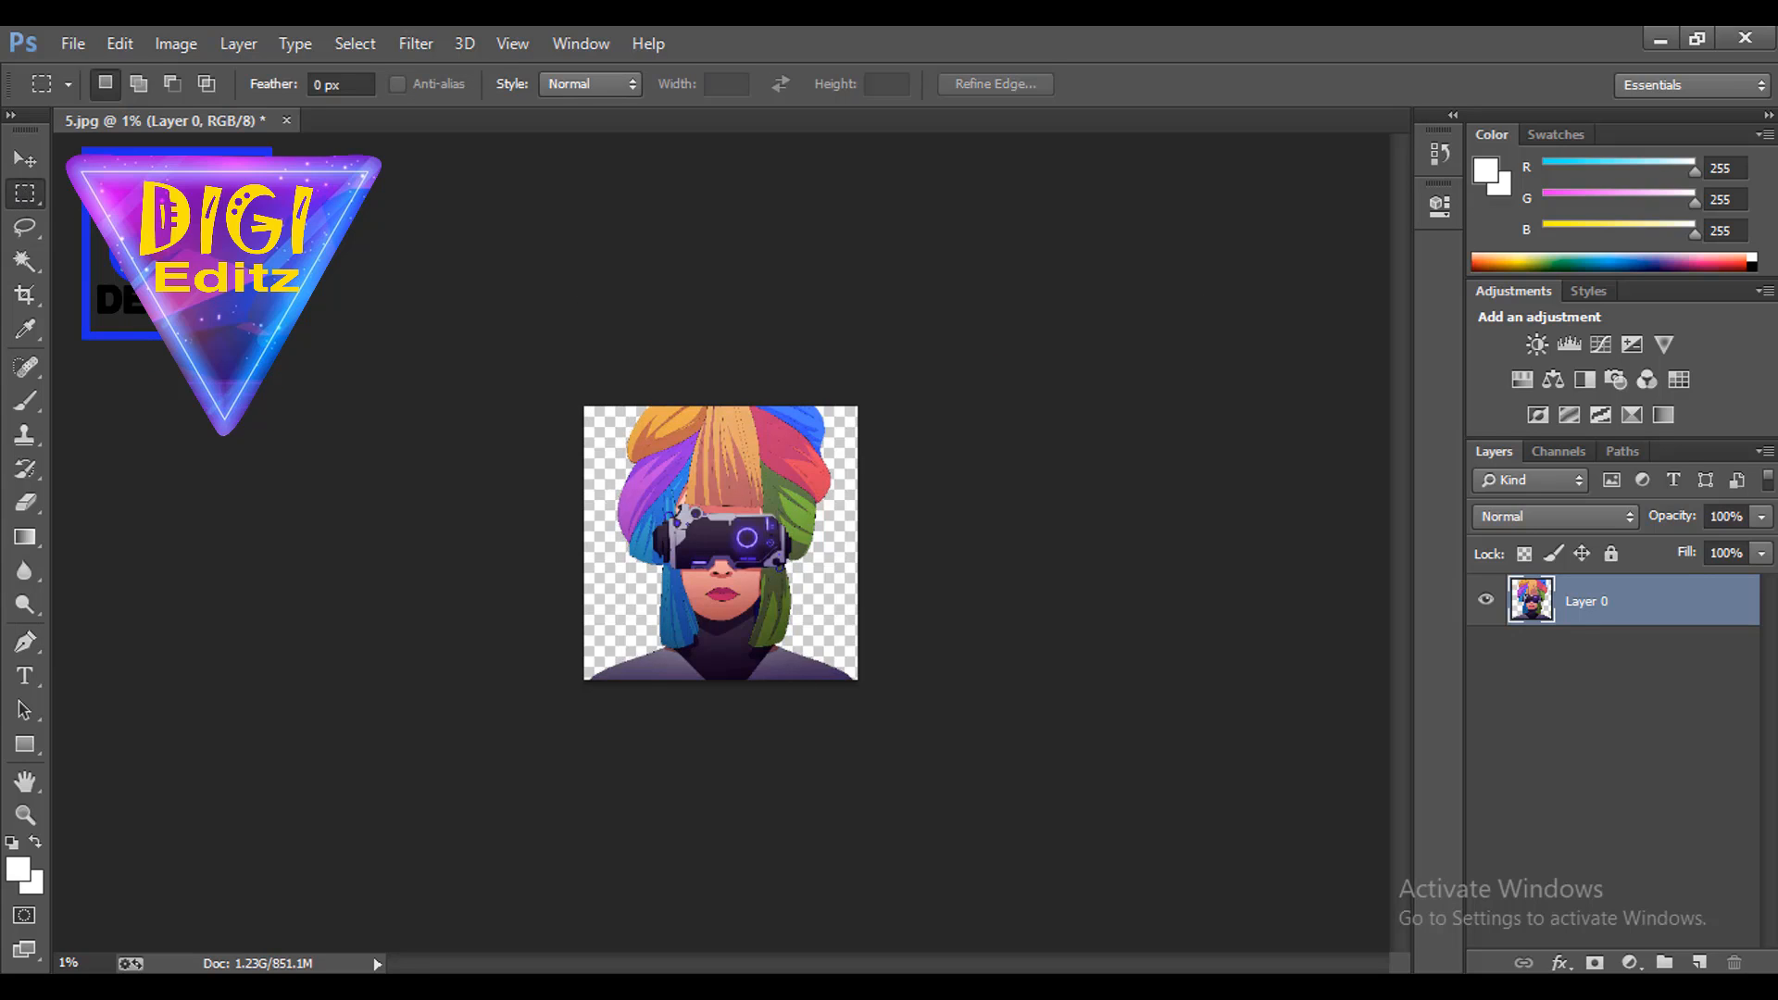
# Start opening another file and browse to the Daxmusic Neon folder.
pyautogui.click(71, 43)
pyautogui.click(93, 87)
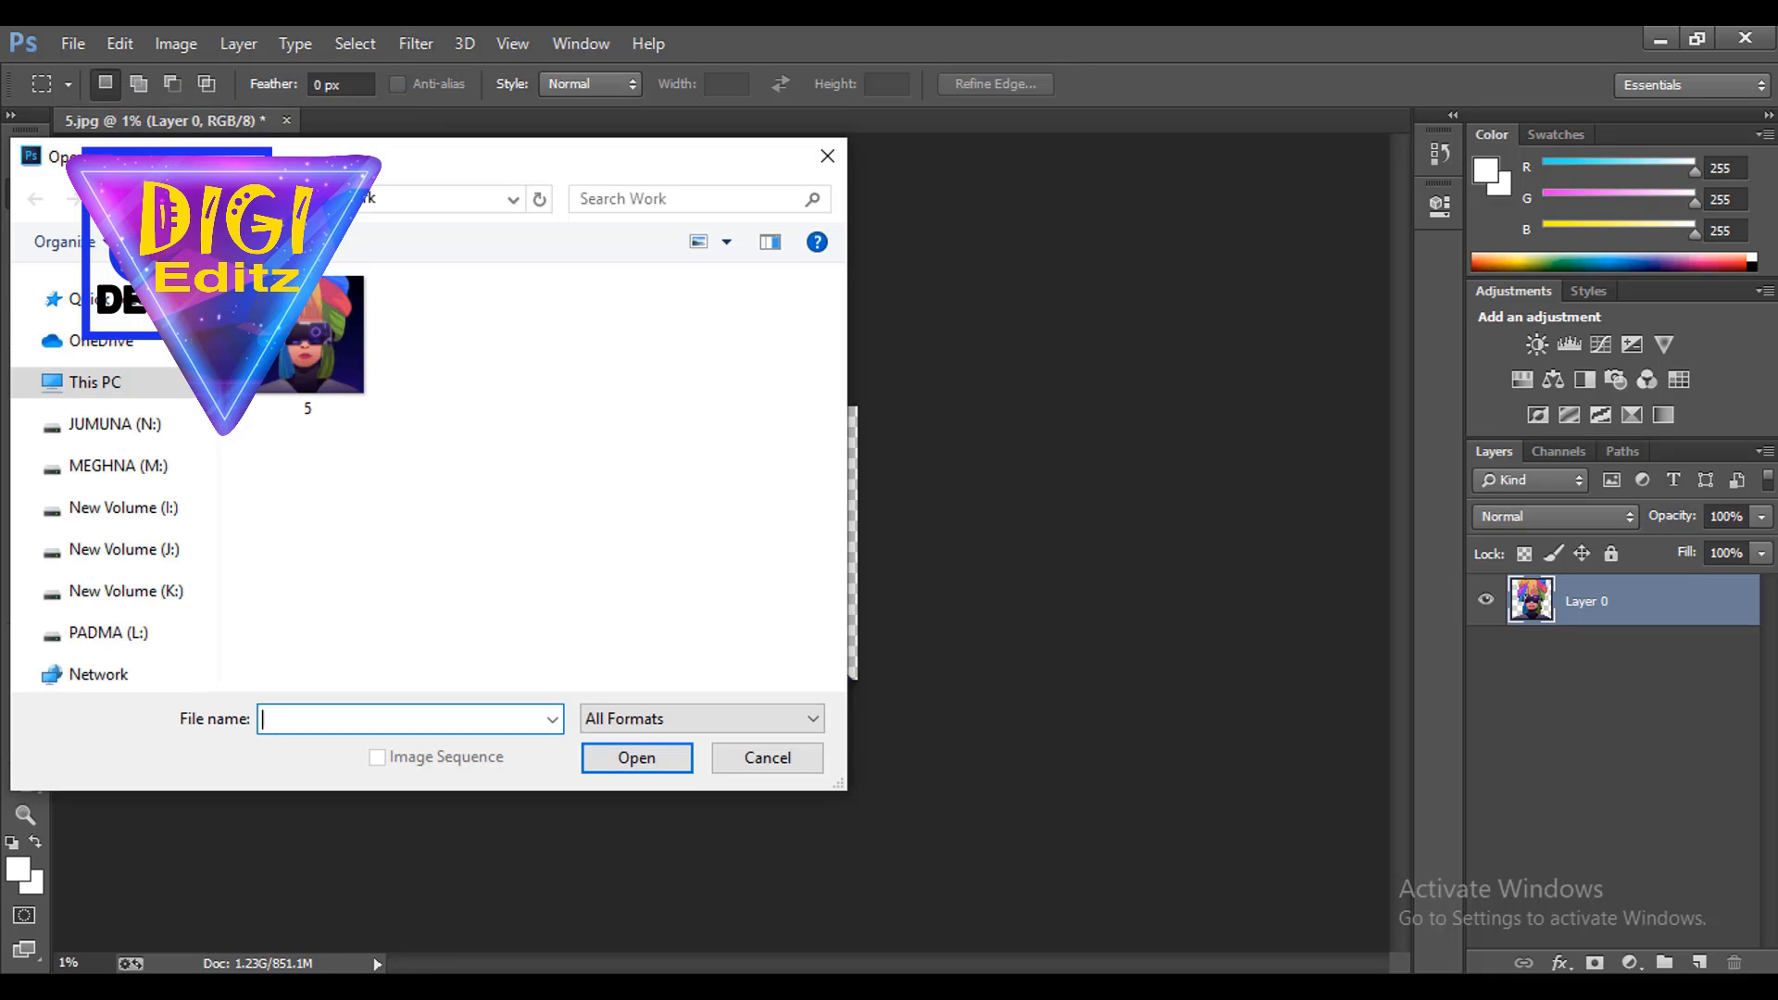
pyautogui.click(283, 198)
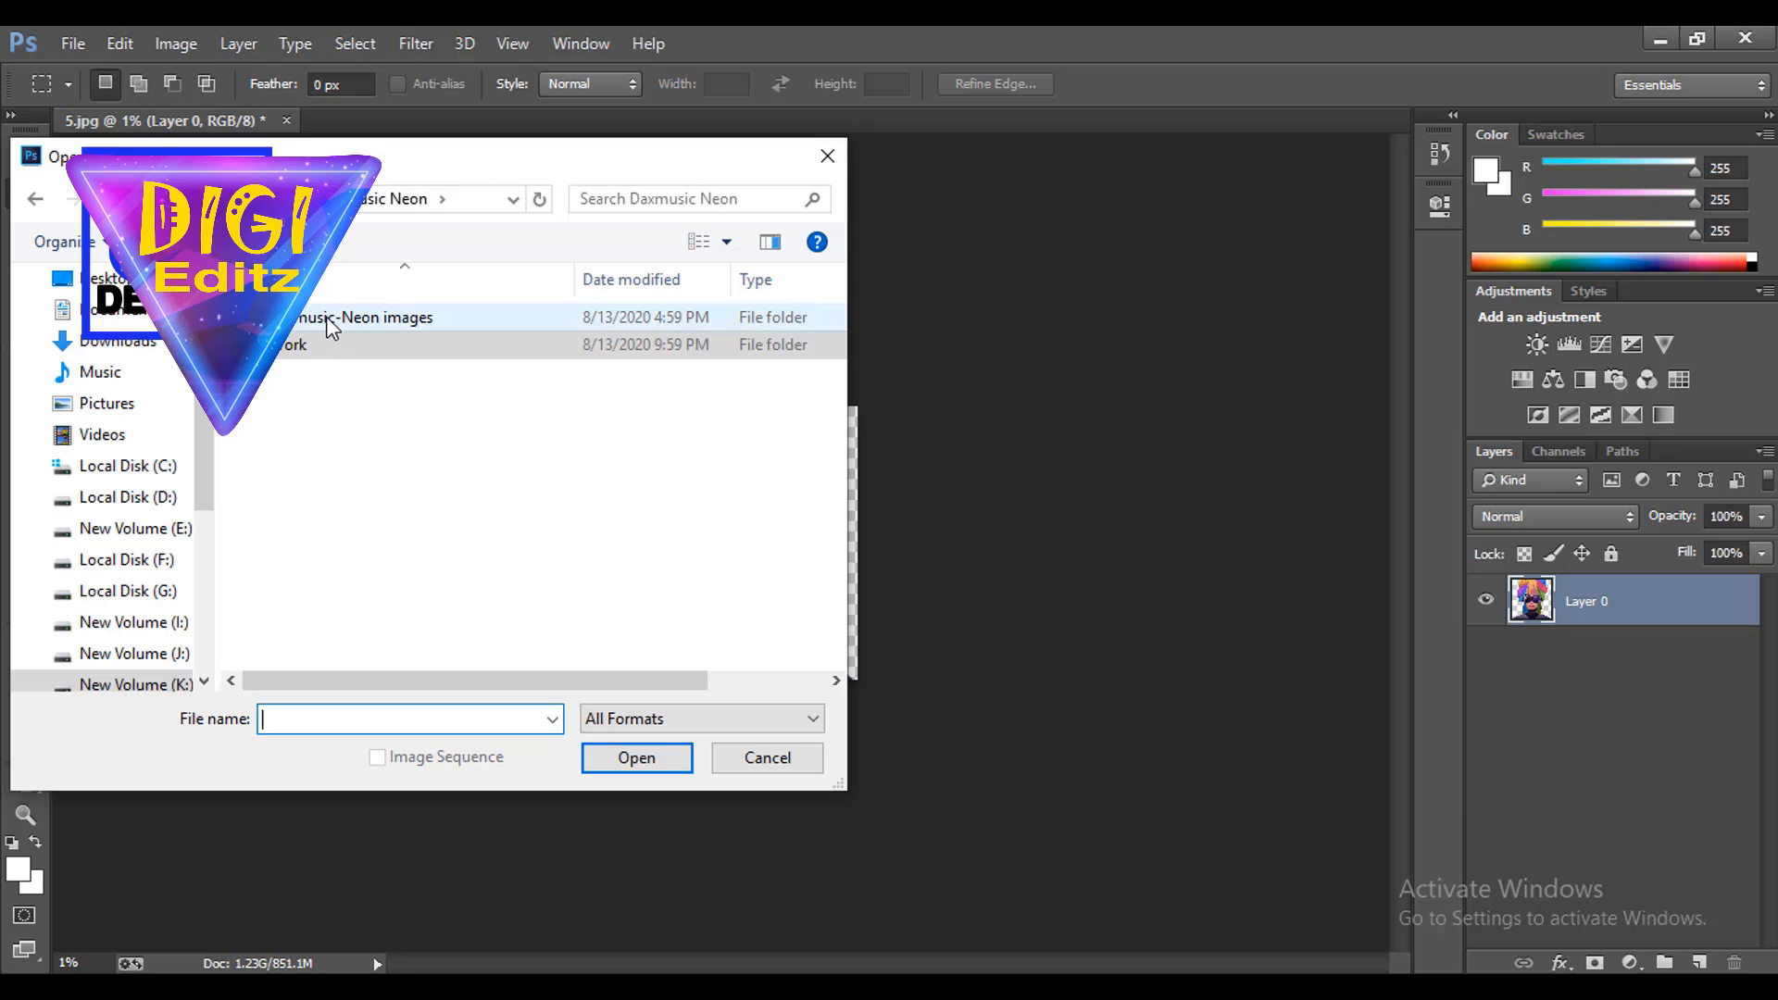